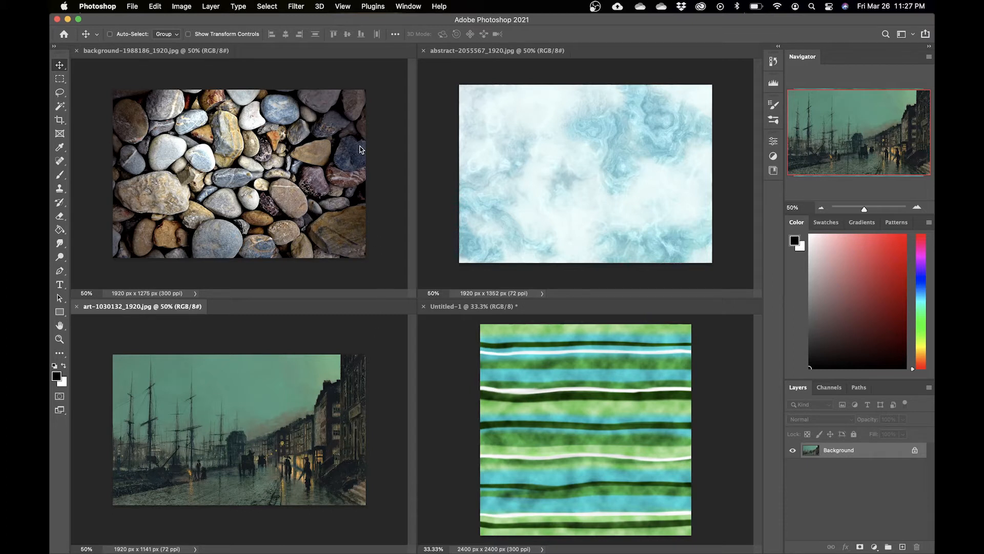
Step: Apply Motion Blur to the pebbles image at angle 0 with a distance of about 287 pixels
{"action": "left_click", "coordinate": [291, 300]}
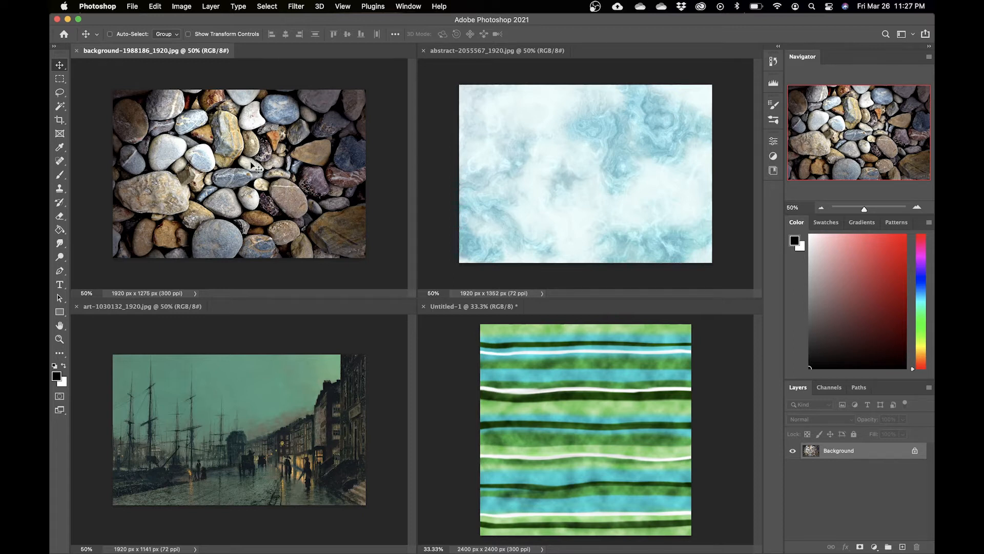
{"action": "left_click", "coordinate": [296, 7]}
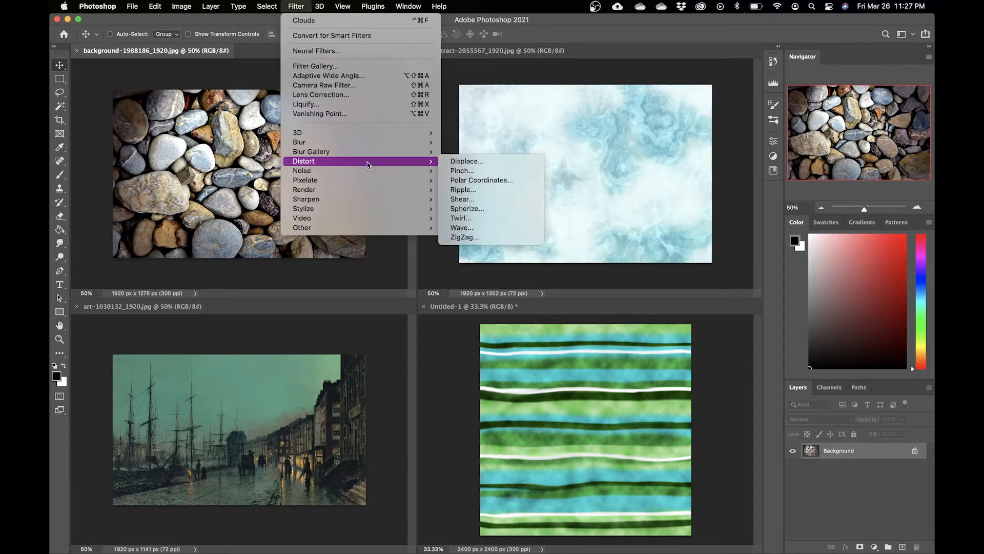
{"action": "mouse_move", "coordinate": [399, 146]}
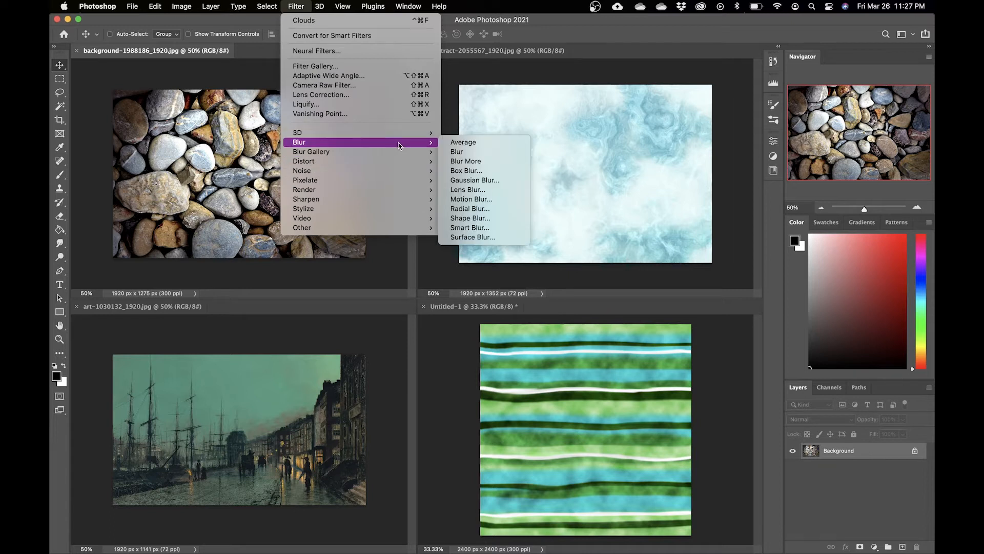
{"action": "left_click", "coordinate": [478, 201]}
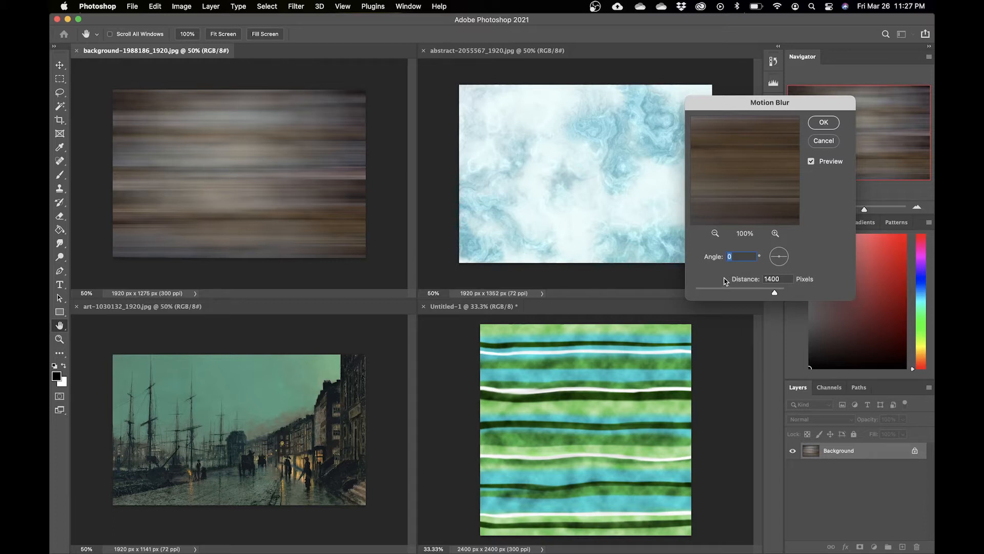
{"action": "left_click_drag", "start_coordinate": [776, 294], "coordinate": [754, 293]}
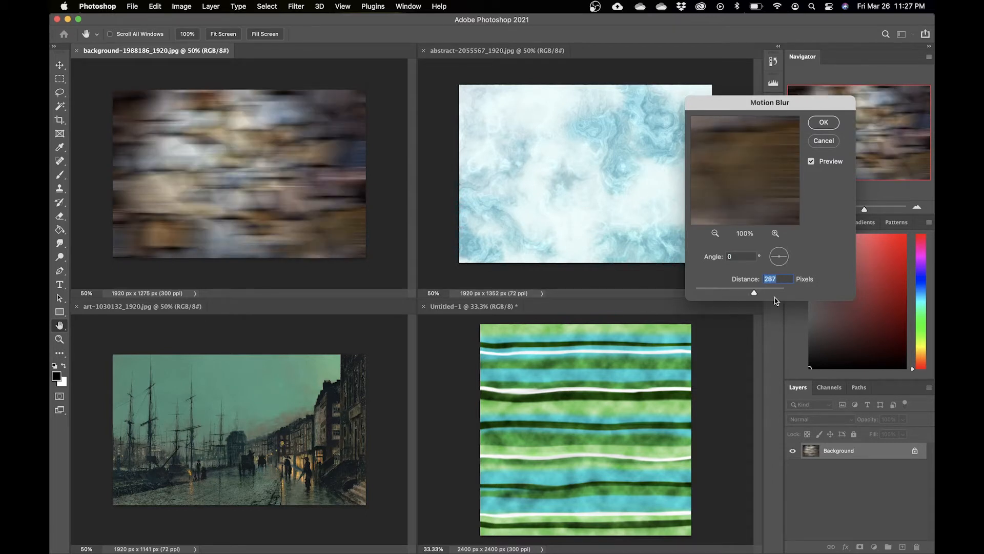
{"action": "left_click_drag", "start_coordinate": [753, 295], "coordinate": [751, 296]}
{"action": "left_click", "coordinate": [824, 123]}
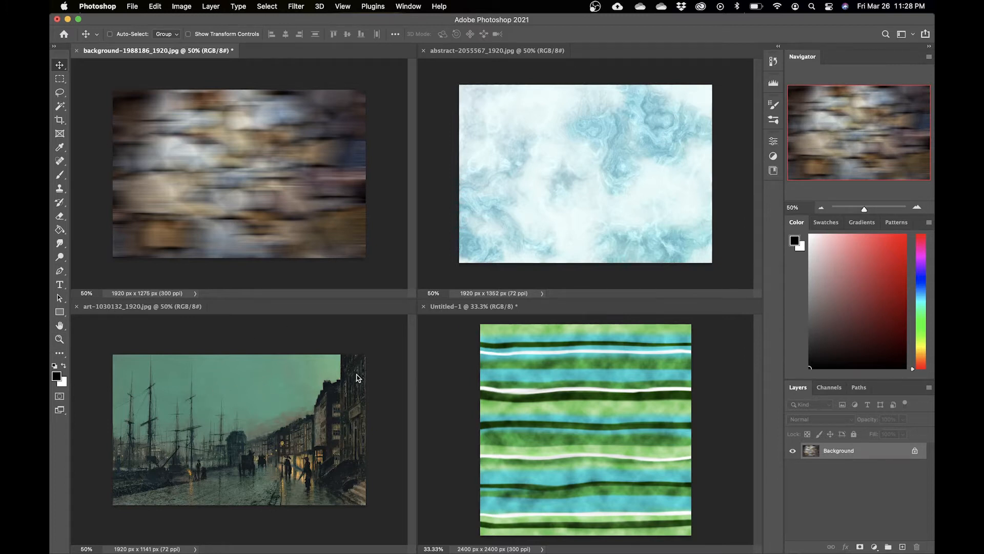
Step: Apply Motion Blur to the harbour painting at angle 0 with a distance of about 1281 pixels
{"action": "left_click", "coordinate": [367, 340]}
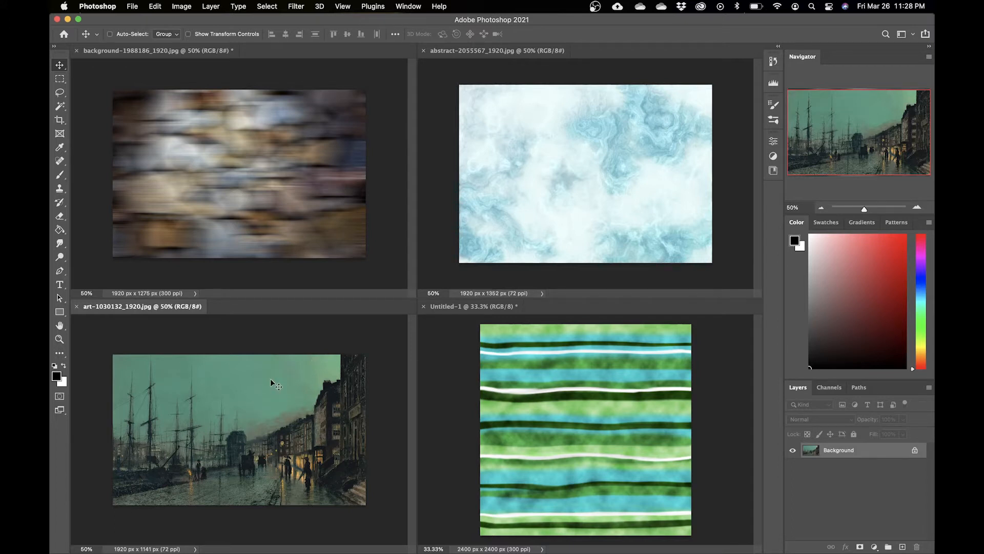
{"action": "left_click", "coordinate": [296, 7]}
{"action": "mouse_move", "coordinate": [383, 148]}
{"action": "left_click", "coordinate": [487, 200]}
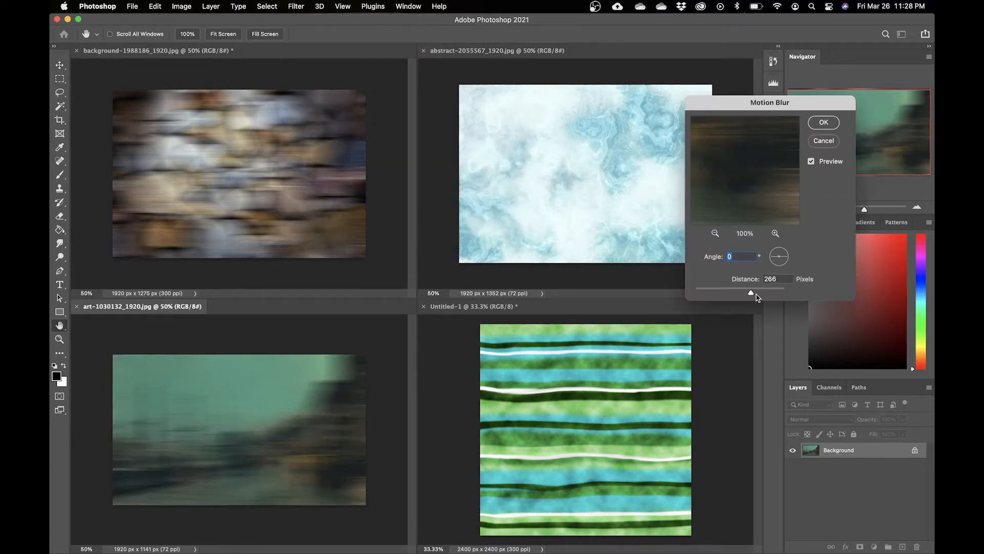
{"action": "left_click_drag", "start_coordinate": [760, 293], "coordinate": [774, 297]}
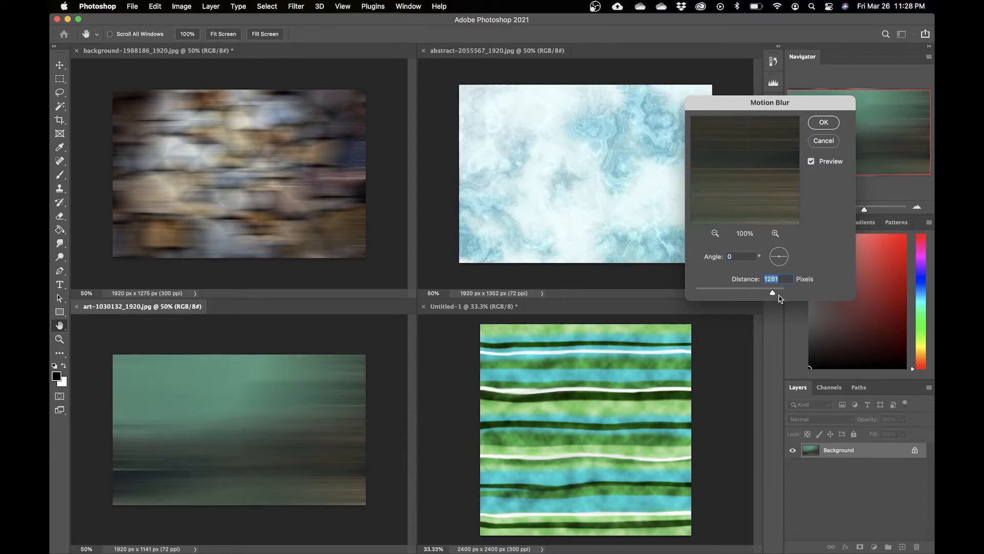
{"action": "left_click_drag", "start_coordinate": [773, 294], "coordinate": [777, 293]}
{"action": "left_click_drag", "start_coordinate": [776, 296], "coordinate": [774, 297]}
{"action": "left_click", "coordinate": [824, 123]}
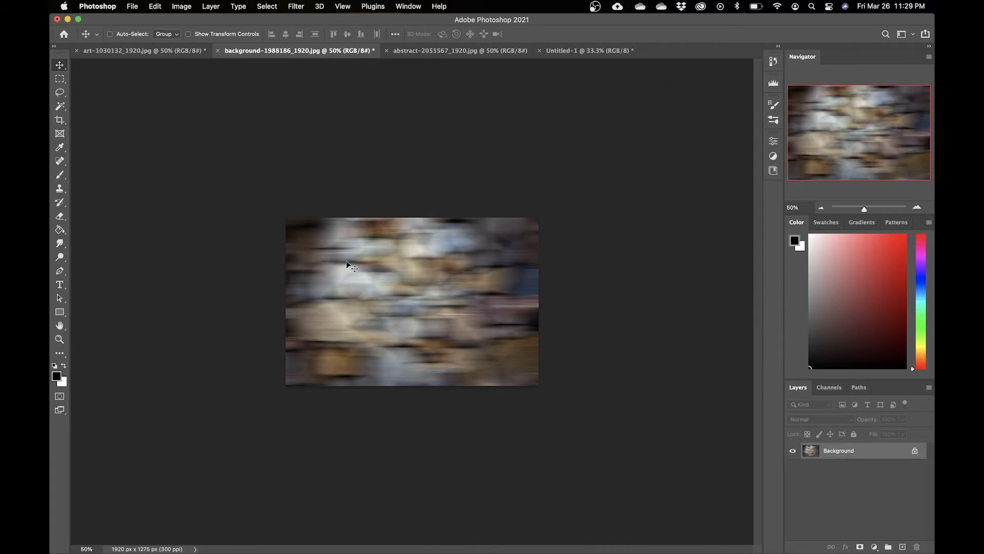
Step: Draw a large circular selection over the centre of the blurred pebbles image with the Elliptical Marquee tool
{"action": "key", "text": "super+equal"}
{"action": "key", "text": "super+equal"}
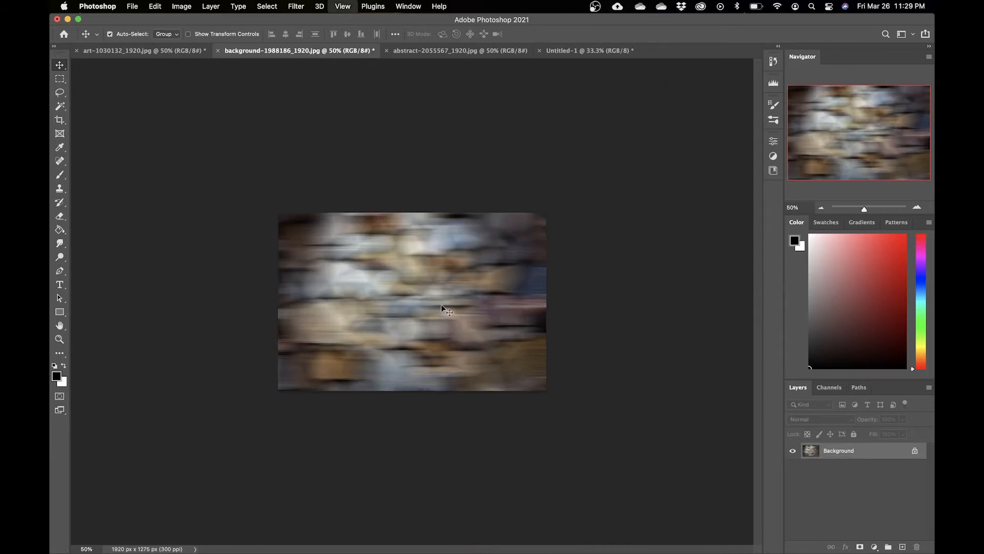
{"action": "left_click", "coordinate": [60, 78]}
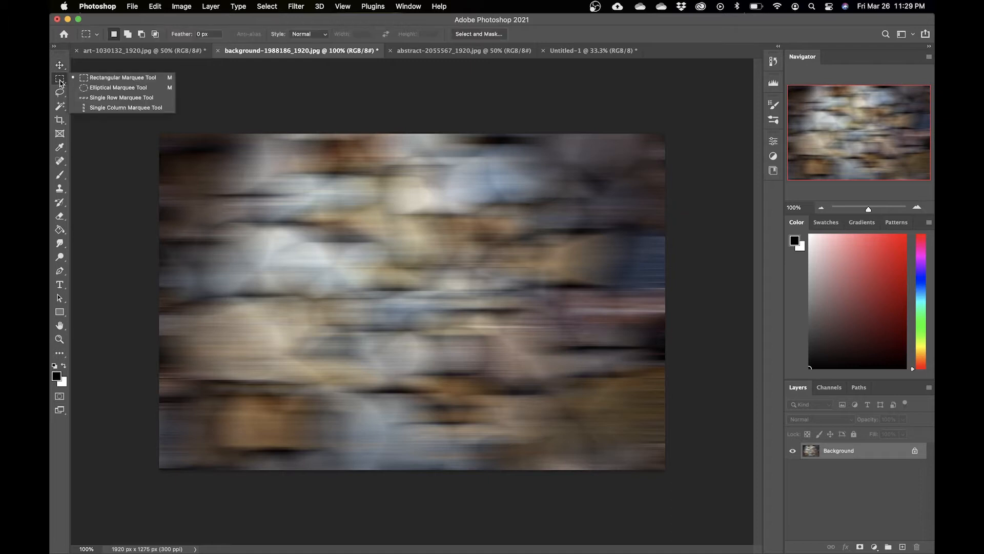
{"action": "left_click", "coordinate": [117, 88]}
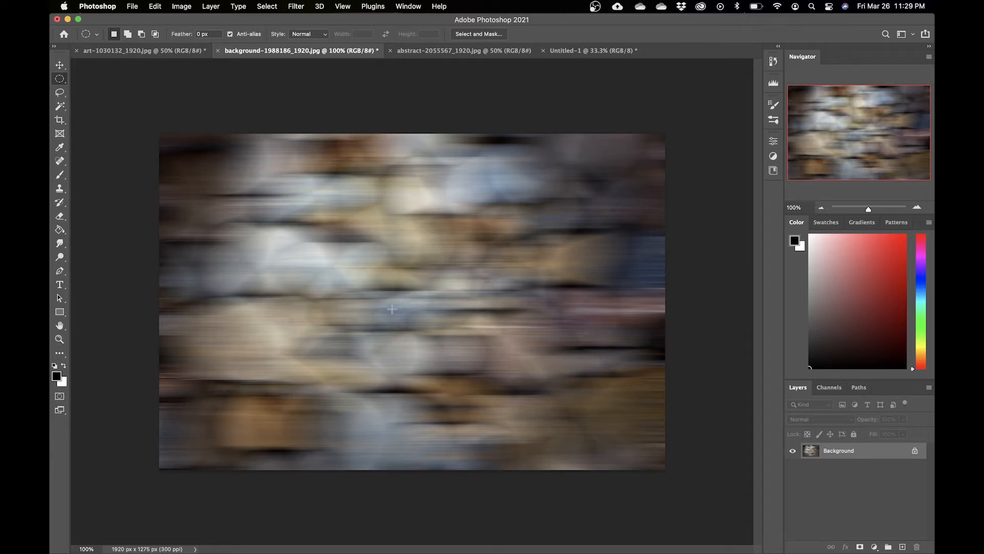
{"action": "left_click_drag", "start_coordinate": [408, 296], "coordinate": [669, 139]}
Step: Apply the Spherize filter to the circular selection at 100% amount in Normal mode
{"action": "left_click", "coordinate": [296, 6]}
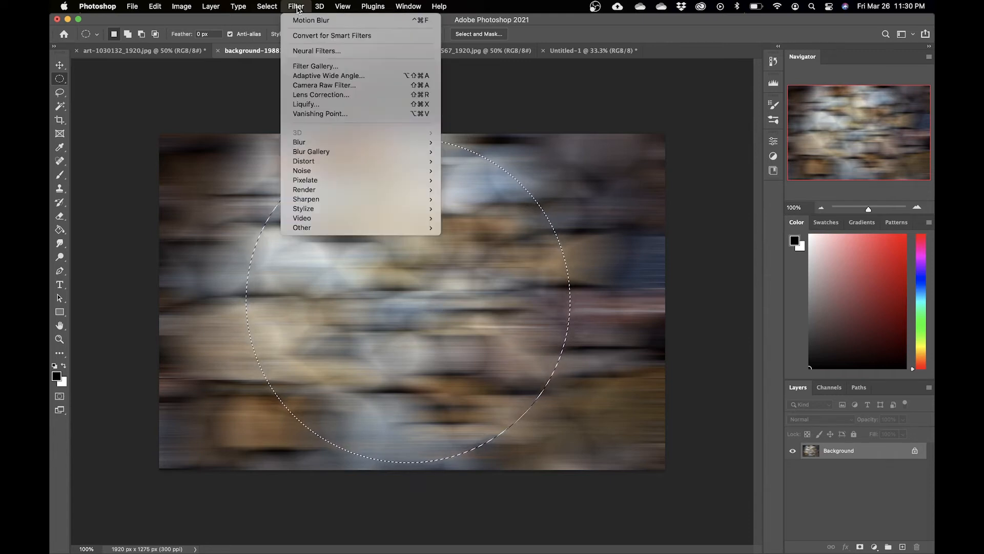
{"action": "mouse_move", "coordinate": [407, 165]}
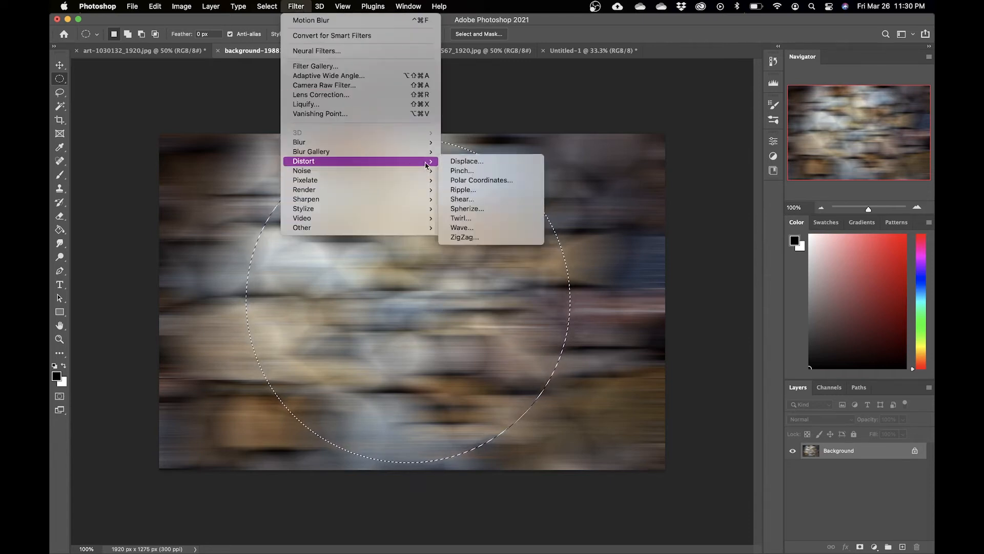
{"action": "left_click", "coordinate": [482, 212]}
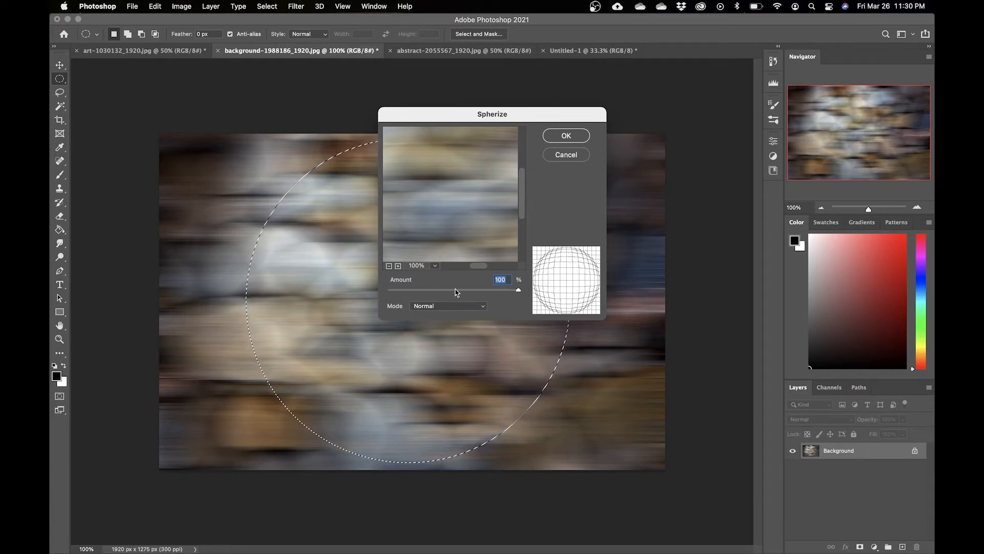
{"action": "key", "text": "Return"}
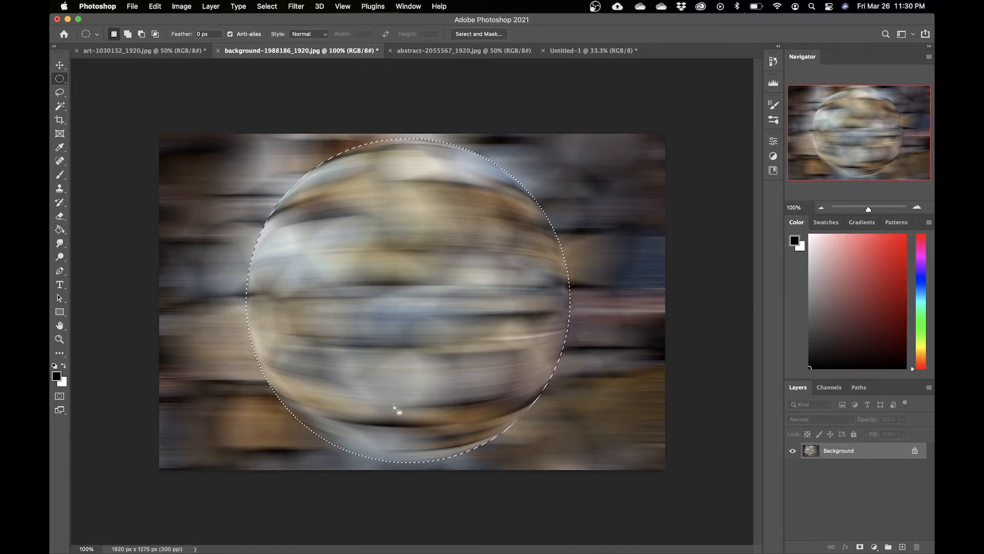
Step: Try reapplying Spherize to the circular selection, then revert that second application
{"action": "left_click", "coordinate": [296, 6]}
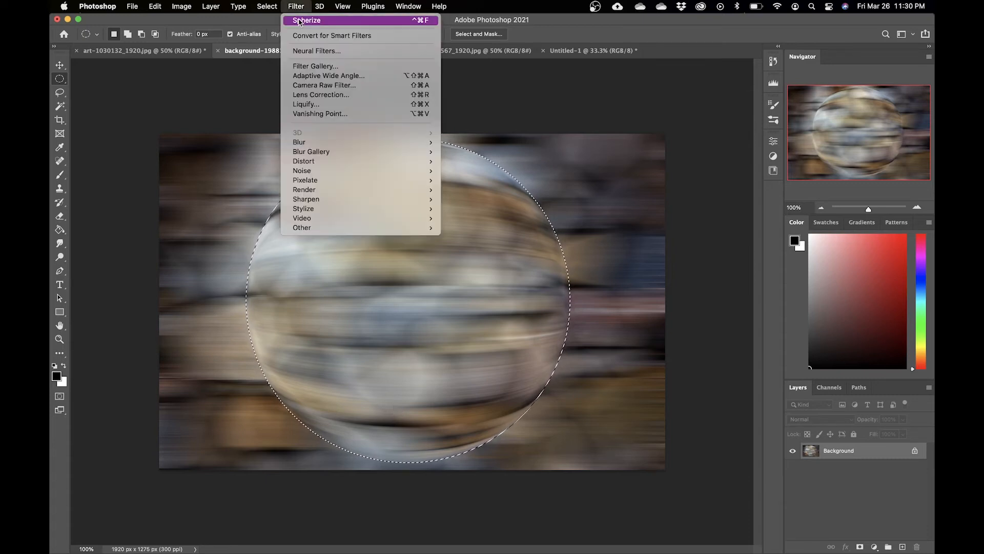
{"action": "left_click", "coordinate": [306, 20]}
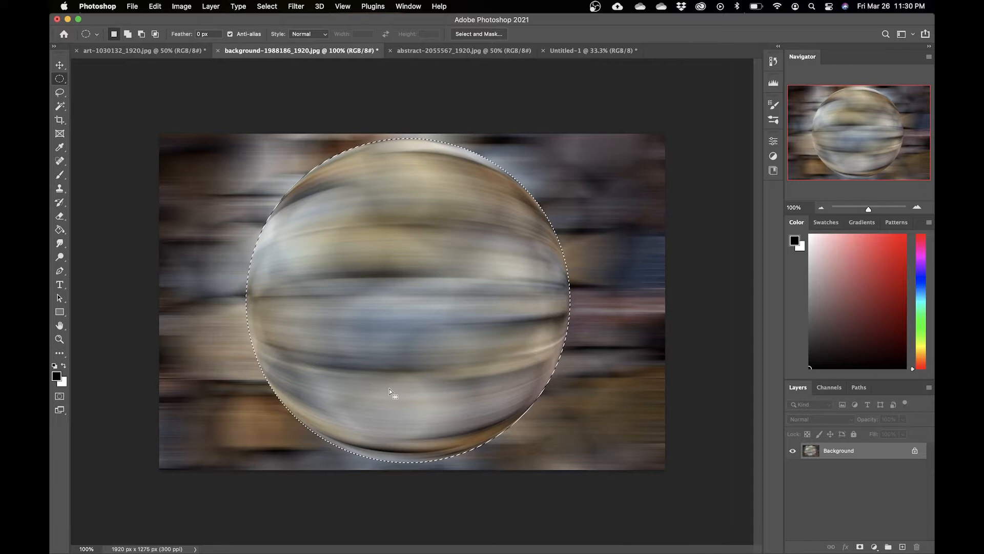
{"action": "key", "text": "ctrl+super+f"}
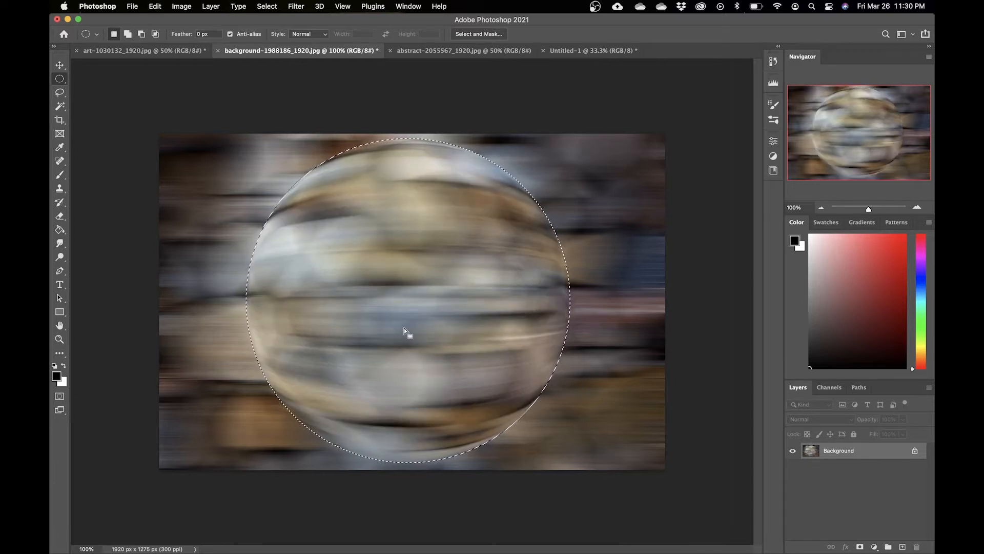
Step: Copy the spherized circle to a new layer and toggle the Background layer's visibility to inspect it
{"action": "right_click", "coordinate": [404, 273]}
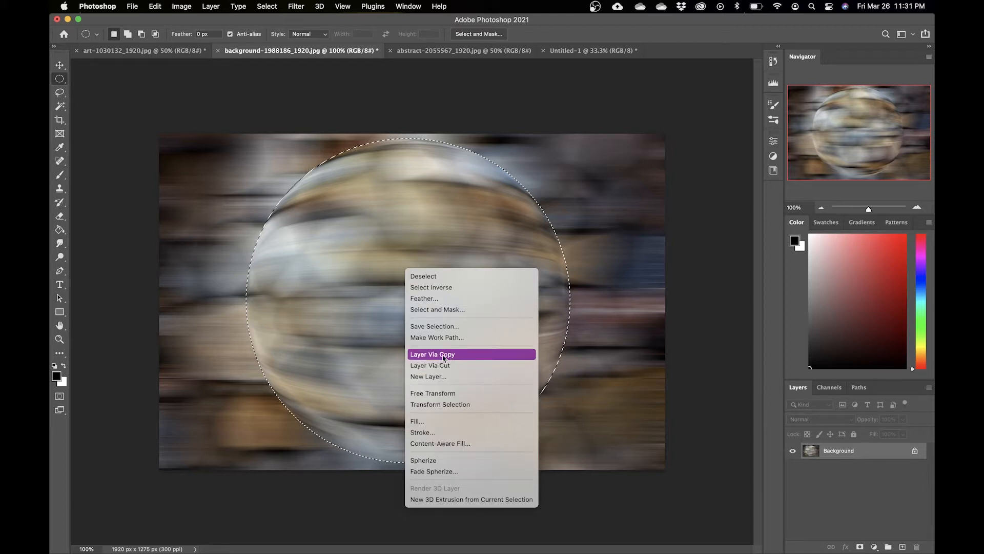
{"action": "left_click", "coordinate": [429, 354]}
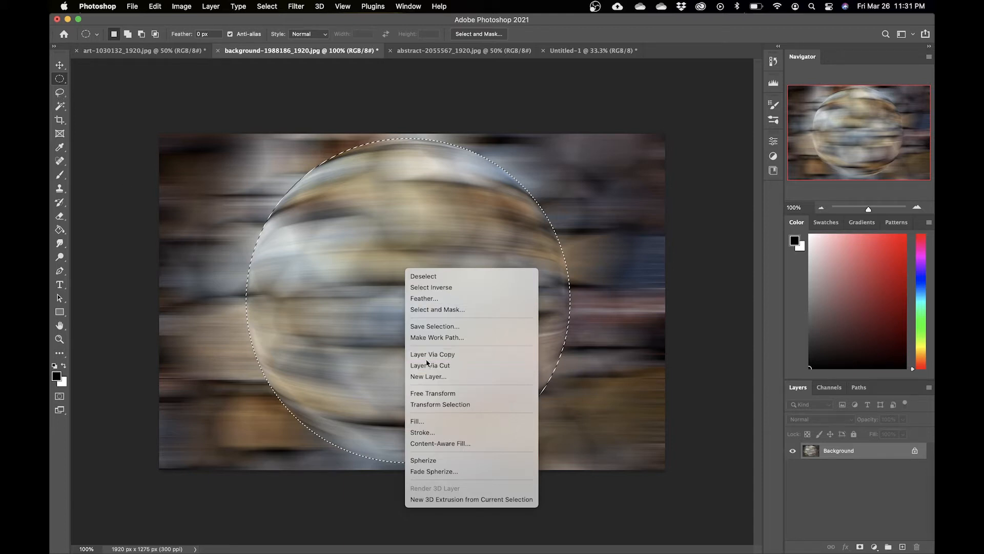
{"action": "left_click", "coordinate": [794, 467]}
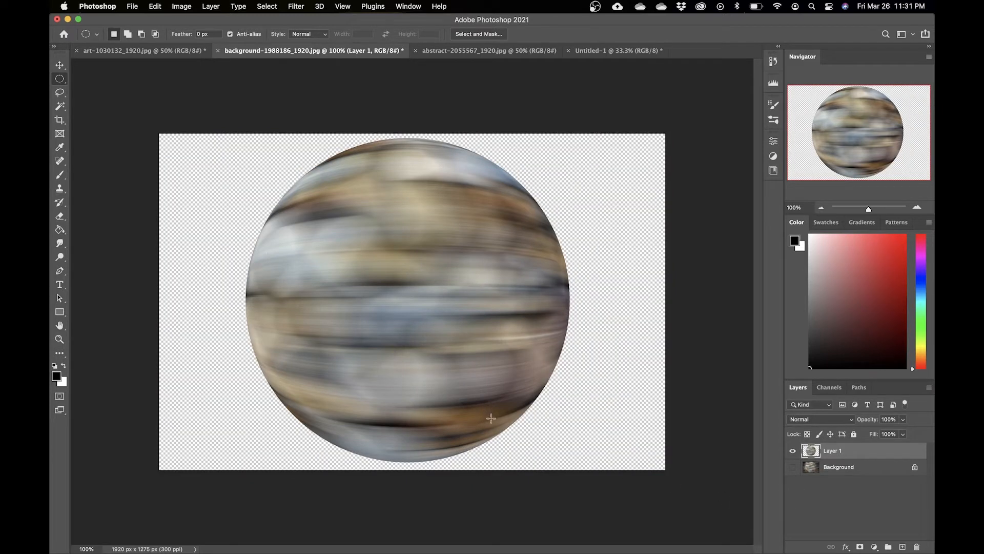
{"action": "left_click", "coordinate": [793, 467], "text": "alt"}
Step: Delete the Background layer and make the sphere layer visible
{"action": "left_click", "coordinate": [867, 467]}
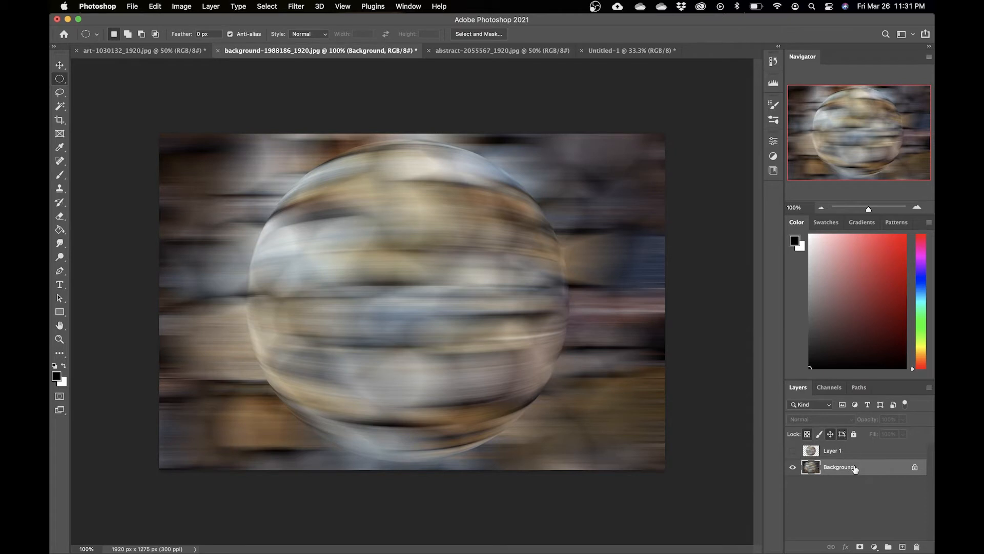
{"action": "left_click_drag", "start_coordinate": [864, 469], "coordinate": [893, 516]}
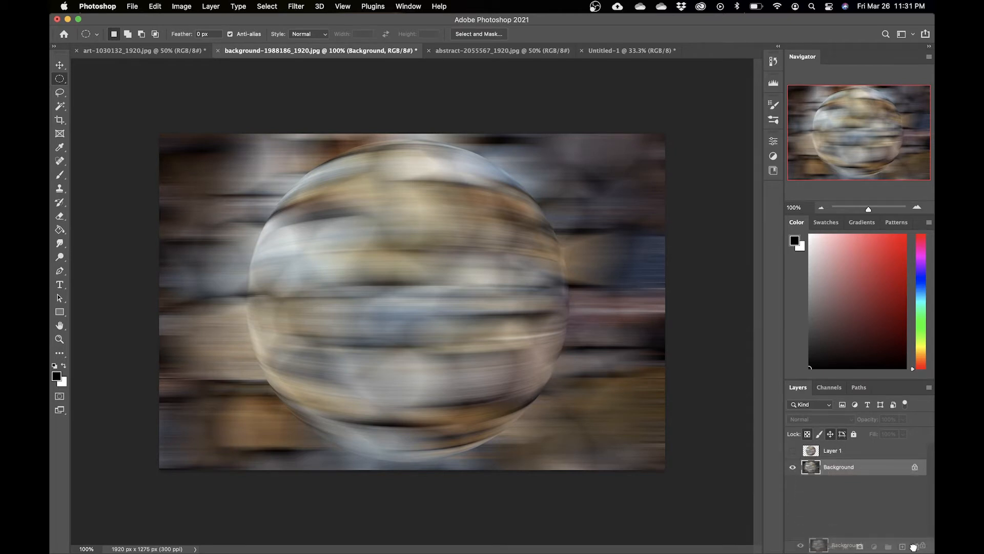
{"action": "left_click_drag", "start_coordinate": [914, 547], "coordinate": [917, 546]}
{"action": "left_click", "coordinate": [793, 450]}
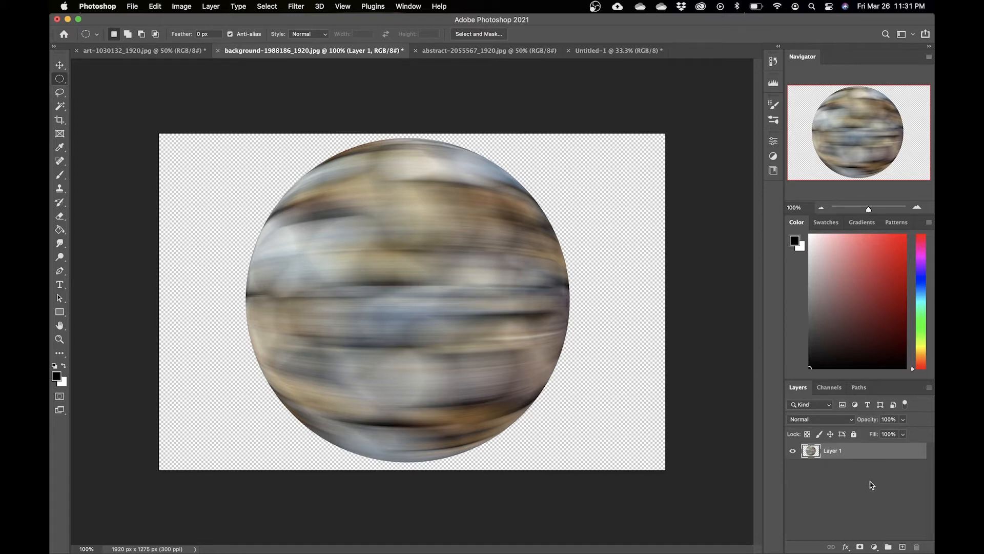
Step: Scale the sphere layer down to about 68% with Free Transform and commit it
{"action": "key", "text": "super+t"}
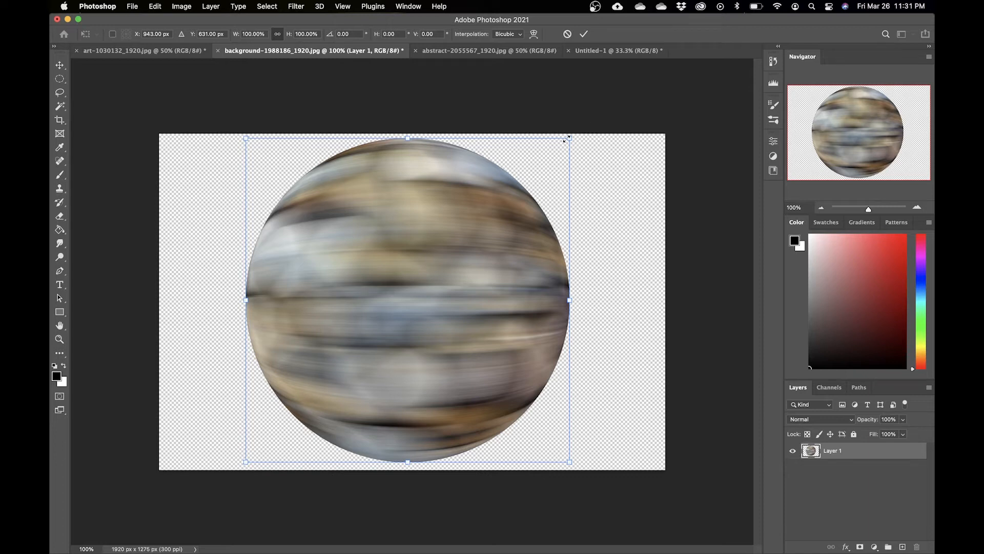
{"action": "left_click_drag", "start_coordinate": [569, 139], "coordinate": [538, 170]}
{"action": "key", "text": "super+z"}
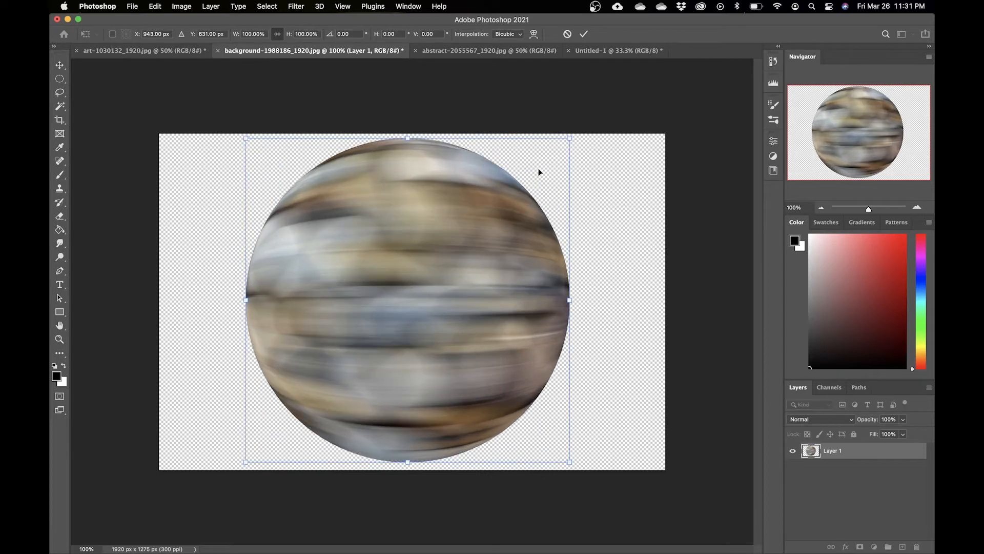
{"action": "left_click_drag", "start_coordinate": [570, 137], "coordinate": [517, 190]}
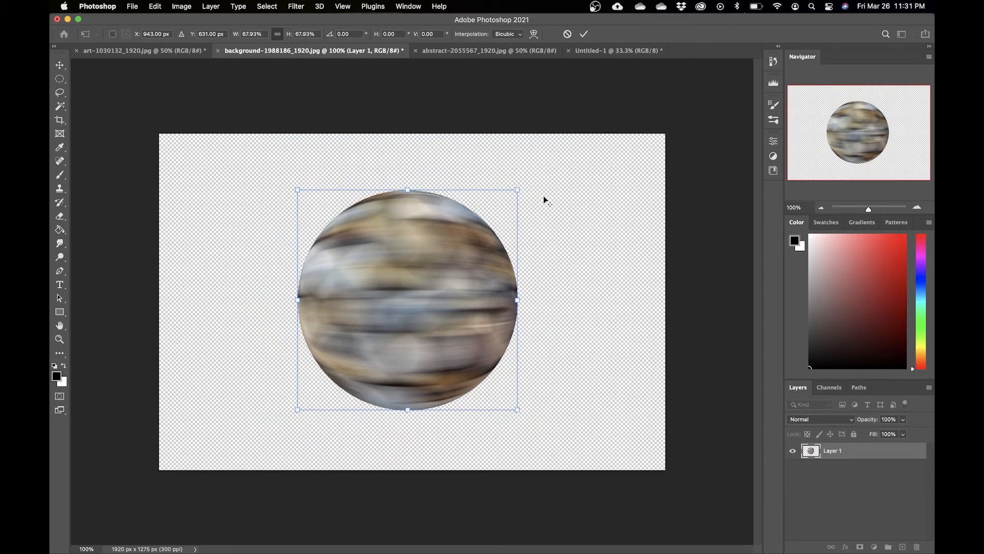
{"action": "key", "text": "Return"}
Step: Add a new empty layer above the sphere layer
{"action": "key", "text": "m"}
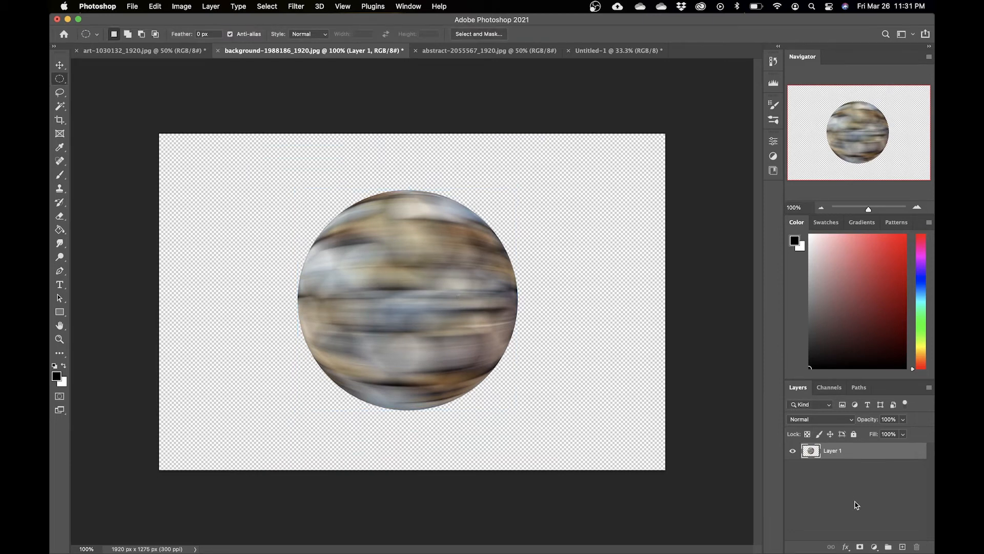
{"action": "left_click", "coordinate": [904, 547]}
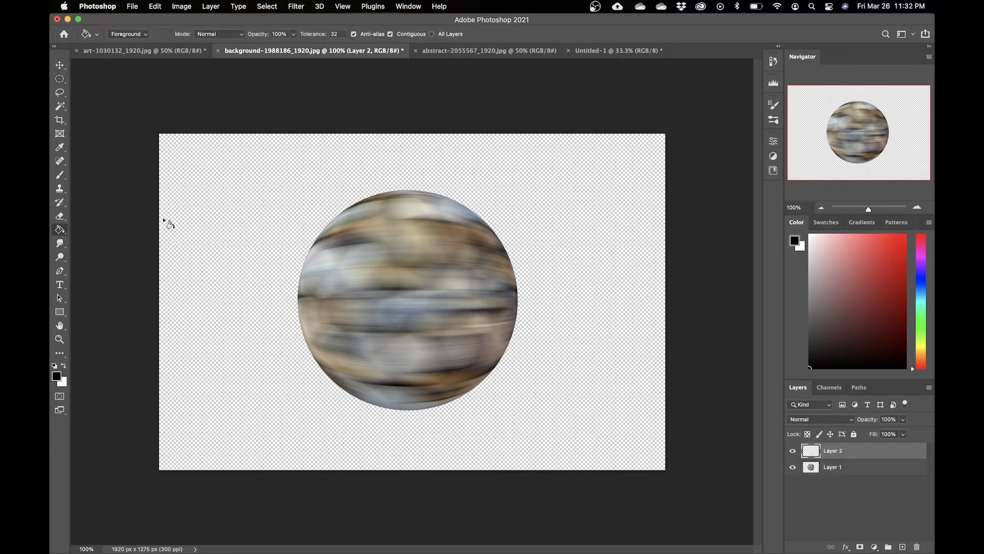
Step: Select the Gradient tool and open the Gradient Editor for the current gradient
{"action": "key", "text": "g"}
{"action": "key", "text": "shift+g"}
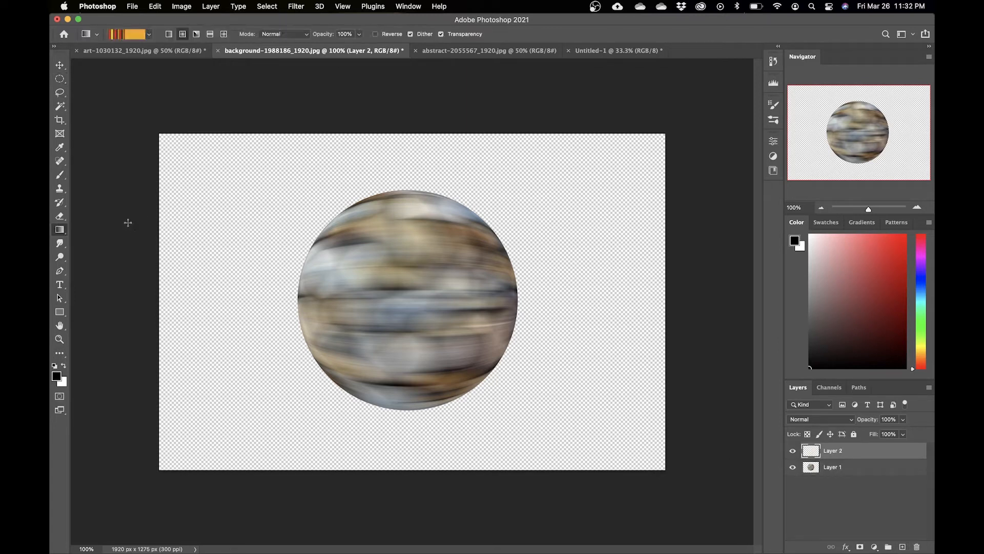
{"action": "right_click", "coordinate": [61, 232]}
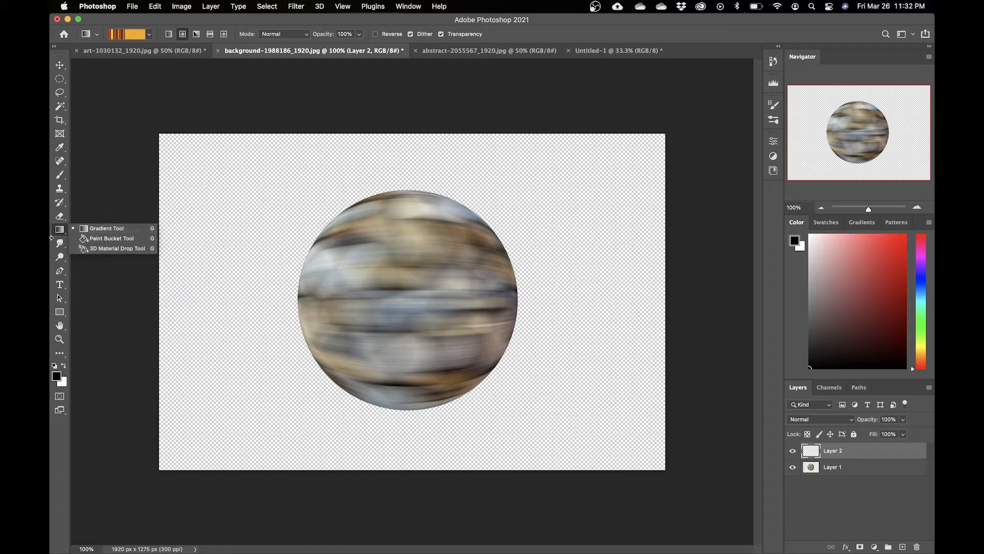
{"action": "left_click", "coordinate": [59, 238]}
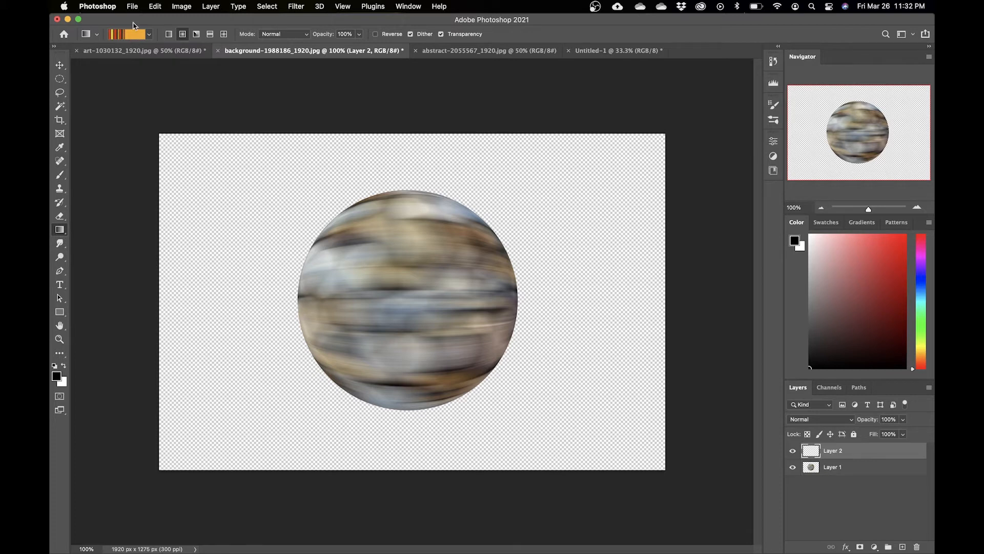
{"action": "left_click", "coordinate": [130, 36]}
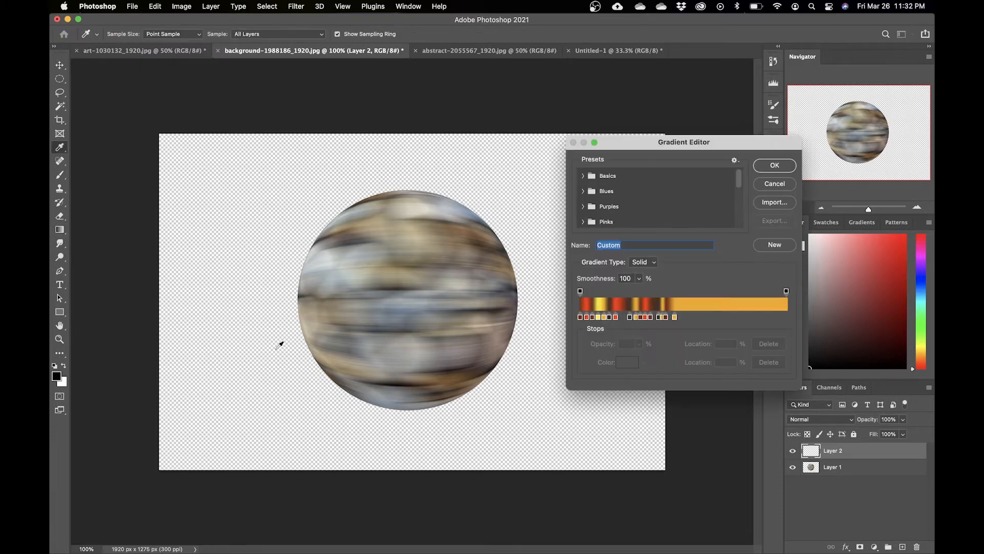
Step: Edit the gradient's color stops, setting two of them to yellow shades in the Color Picker
{"action": "left_click_drag", "start_coordinate": [599, 321], "coordinate": [634, 328]}
{"action": "left_click", "coordinate": [635, 318]}
{"action": "left_click", "coordinate": [626, 362]}
{"action": "left_click", "coordinate": [504, 312]}
{"action": "key", "text": "Return"}
{"action": "left_click", "coordinate": [625, 361]}
{"action": "left_click", "coordinate": [502, 300]}
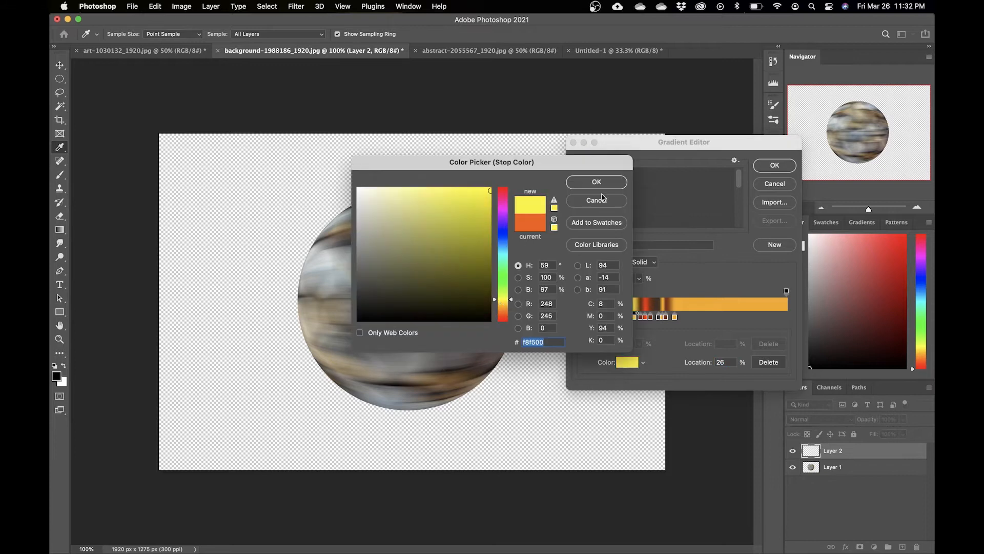
{"action": "key", "text": "Return"}
Step: Rearrange the gradient stops, remove one stop, and confirm the gradient
{"action": "left_click", "coordinate": [675, 318]}
{"action": "mouse_move", "coordinate": [634, 318]}
{"action": "left_mouse_down"}
{"action": "mouse_move", "coordinate": [635, 328]}
{"action": "mouse_move", "coordinate": [636, 319]}
{"action": "left_mouse_up"}
{"action": "left_click", "coordinate": [634, 318]}
{"action": "left_click_drag", "start_coordinate": [628, 318], "coordinate": [638, 319]}
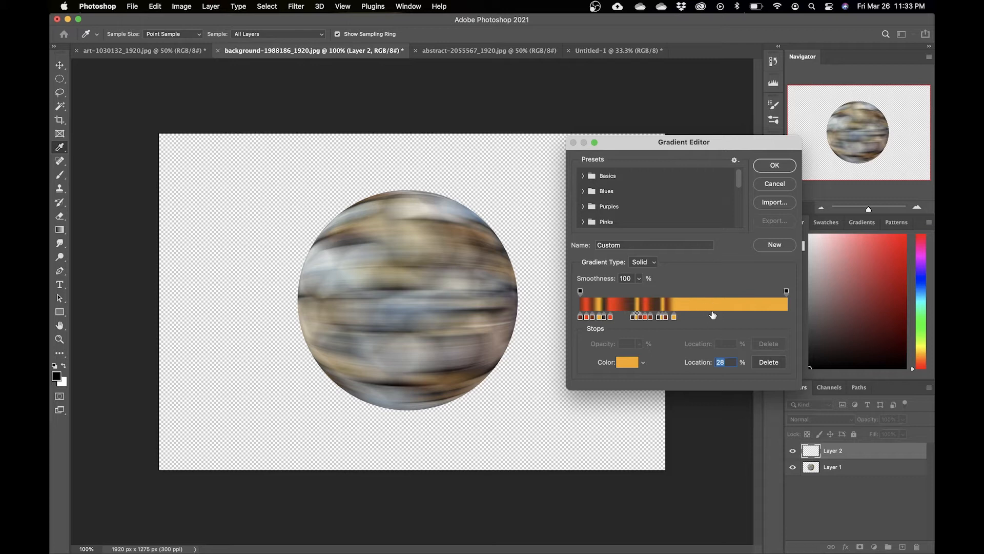
{"action": "left_click", "coordinate": [621, 317]}
{"action": "left_click_drag", "start_coordinate": [622, 317], "coordinate": [618, 336]}
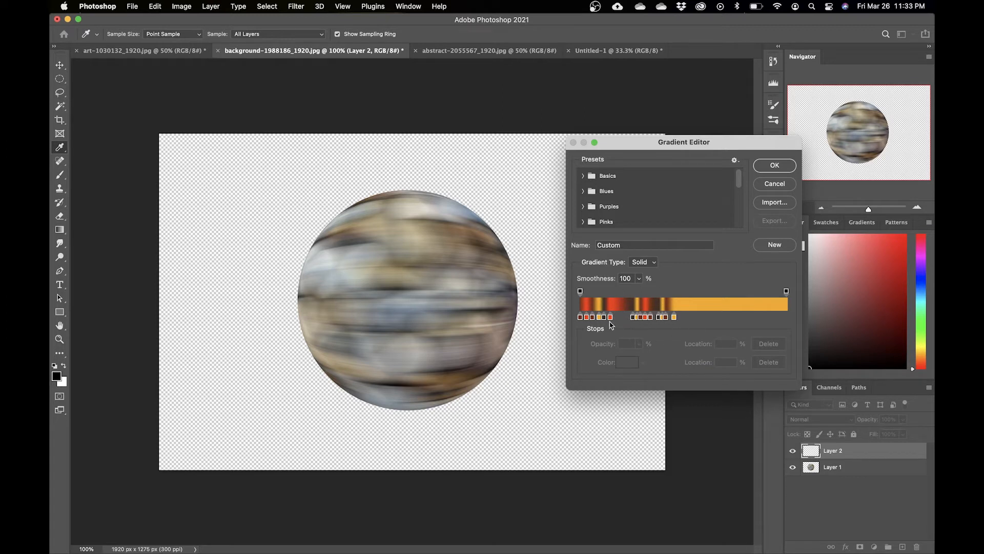
{"action": "left_click", "coordinate": [775, 166]}
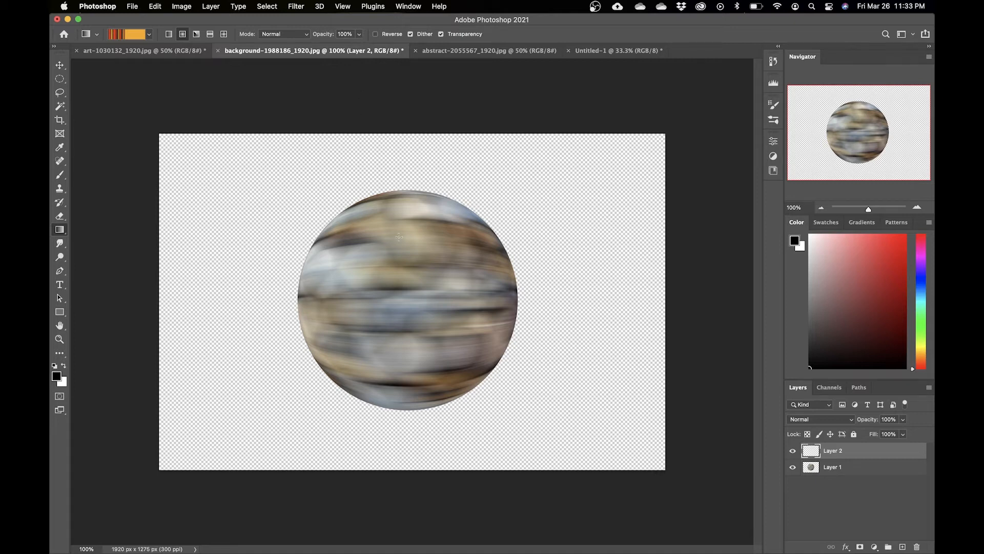
Step: Draw a radial gradient from the sphere's center outward on the new layer
{"action": "left_click_drag", "start_coordinate": [433, 276], "coordinate": [599, 132]}
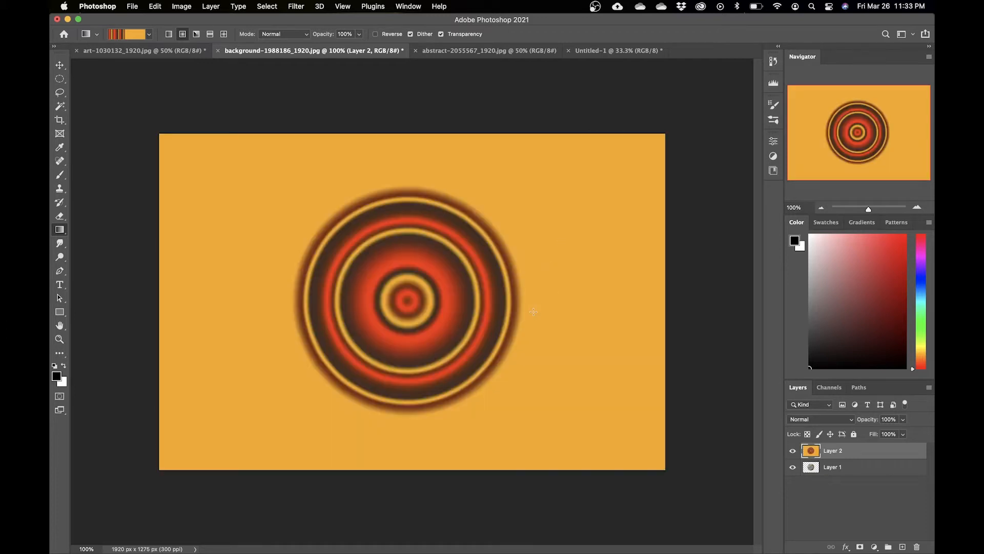
{"action": "left_click_drag", "start_coordinate": [407, 301], "coordinate": [753, 64]}
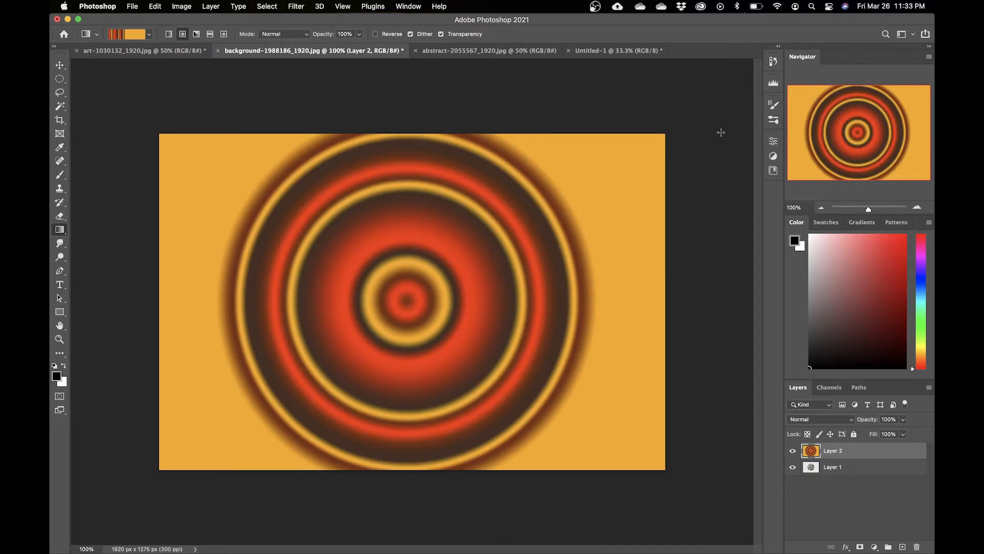
{"action": "left_click_drag", "start_coordinate": [408, 303], "coordinate": [722, 80]}
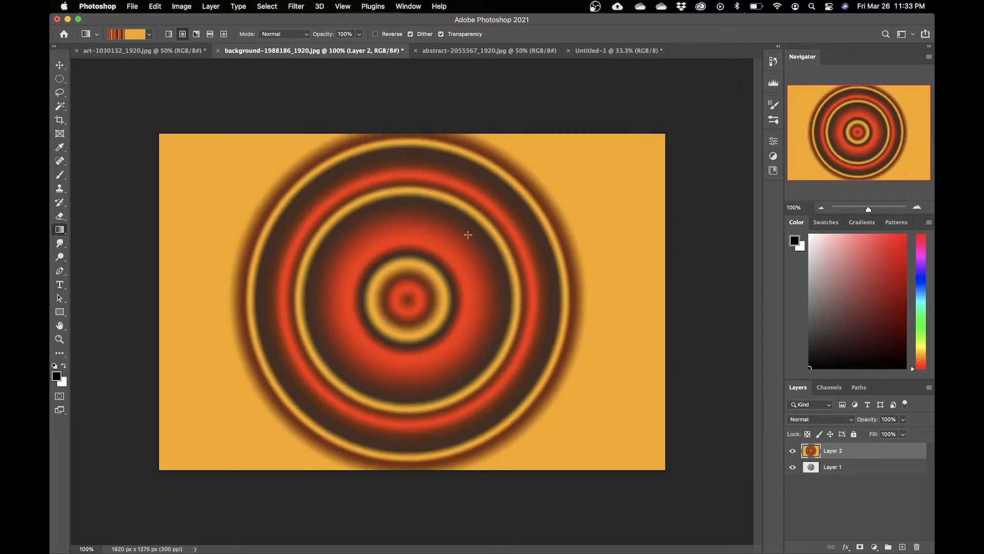
{"action": "left_click_drag", "start_coordinate": [410, 298], "coordinate": [706, 96]}
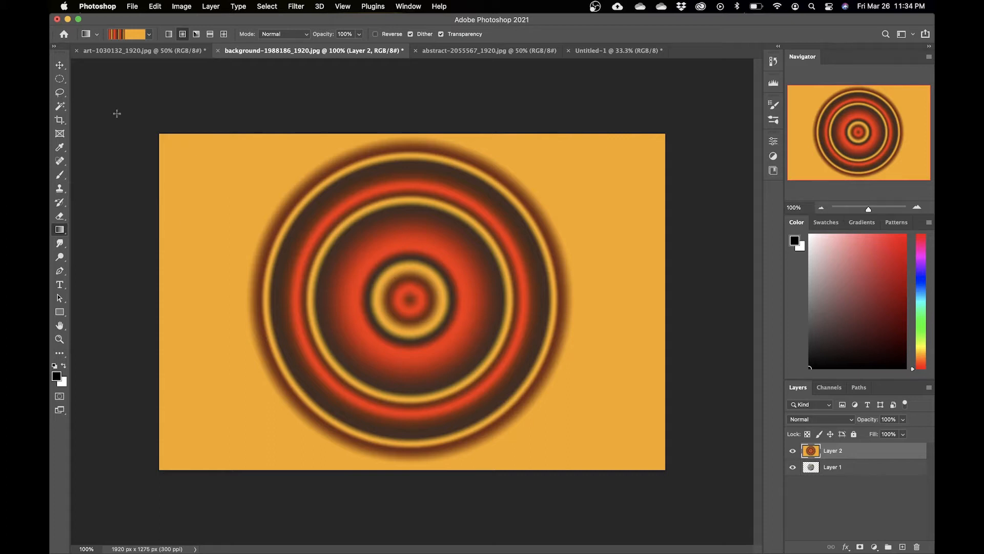
Step: Draw a circular selection about 1224 px wide centered on the radial gradient
{"action": "left_click", "coordinate": [60, 79]}
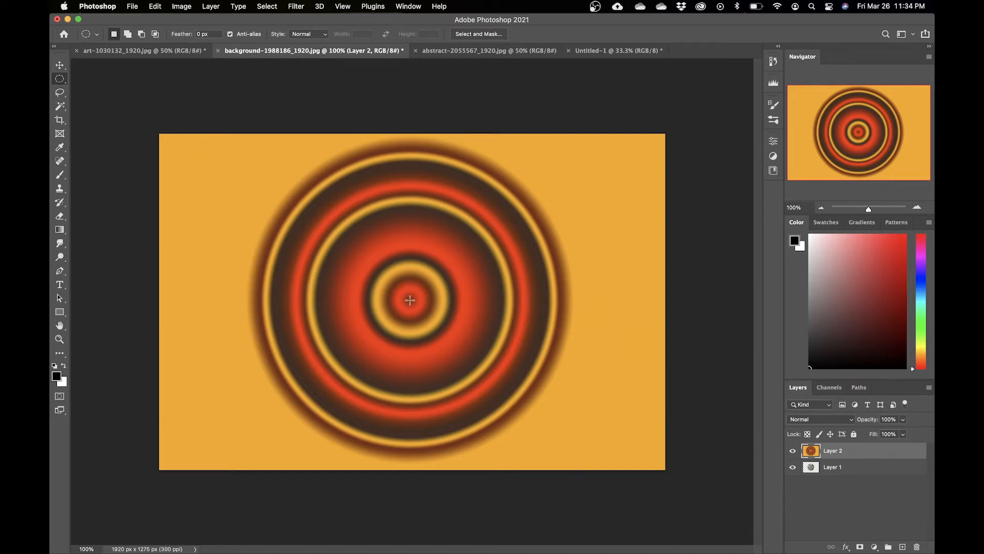
{"action": "left_click_drag", "start_coordinate": [409, 300], "coordinate": [644, 139]}
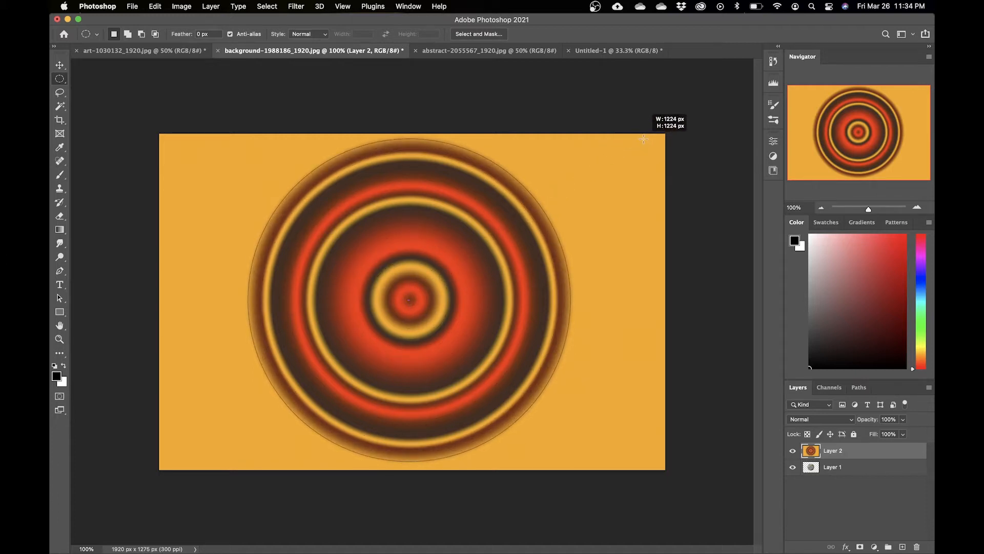
{"action": "left_click_drag", "start_coordinate": [644, 138], "coordinate": [644, 139]}
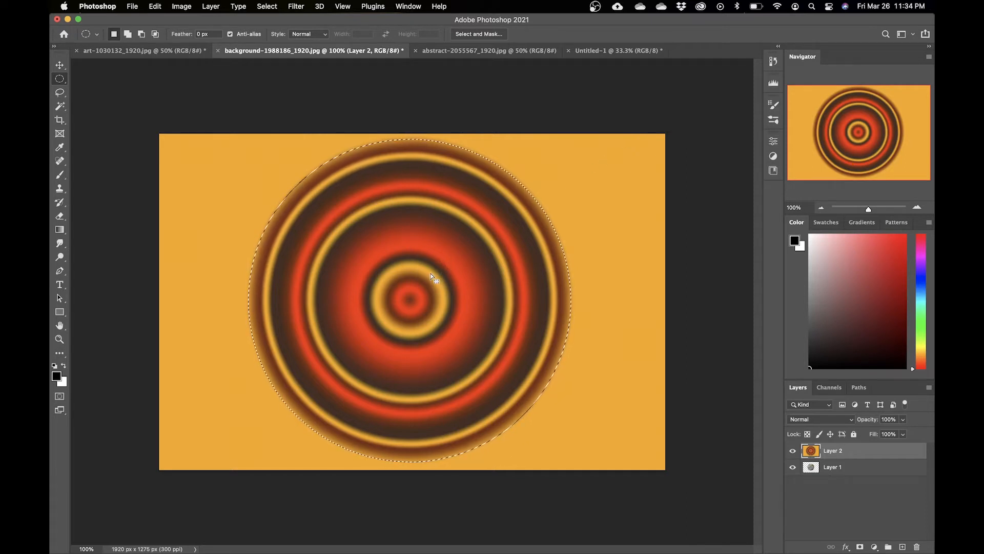
Step: Invert the selection, delete everything outside the circle, and deselect
{"action": "right_click", "coordinate": [434, 276]}
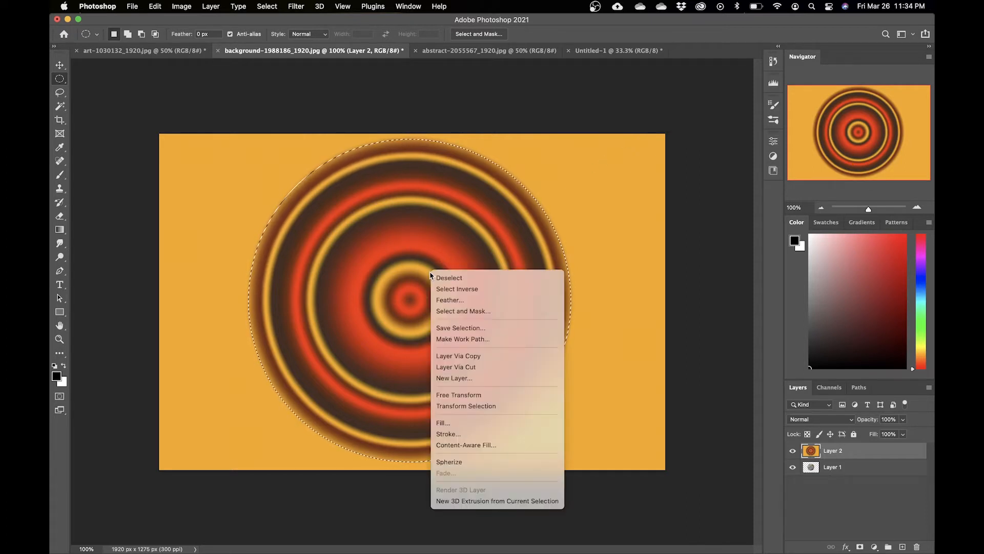
{"action": "left_click", "coordinate": [475, 289]}
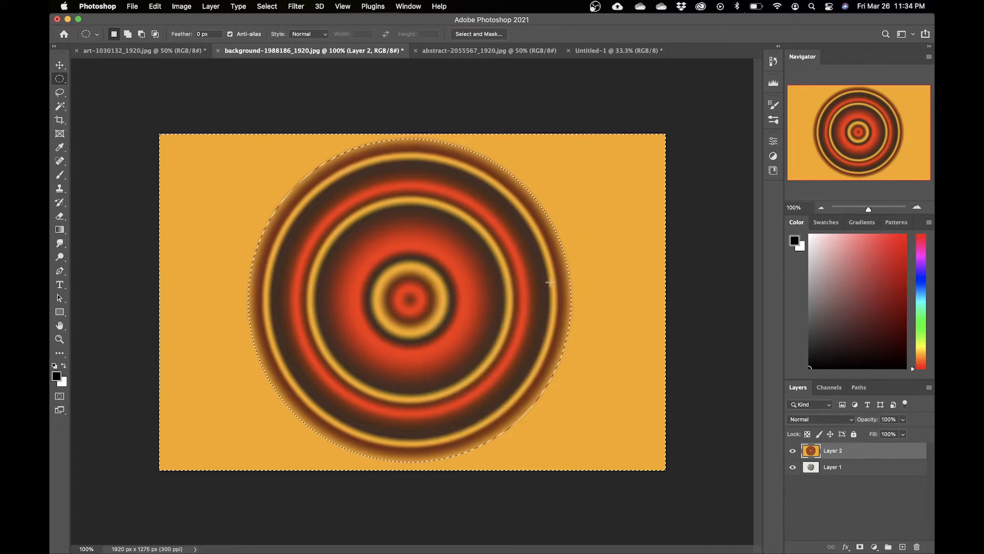
{"action": "key", "text": "Delete"}
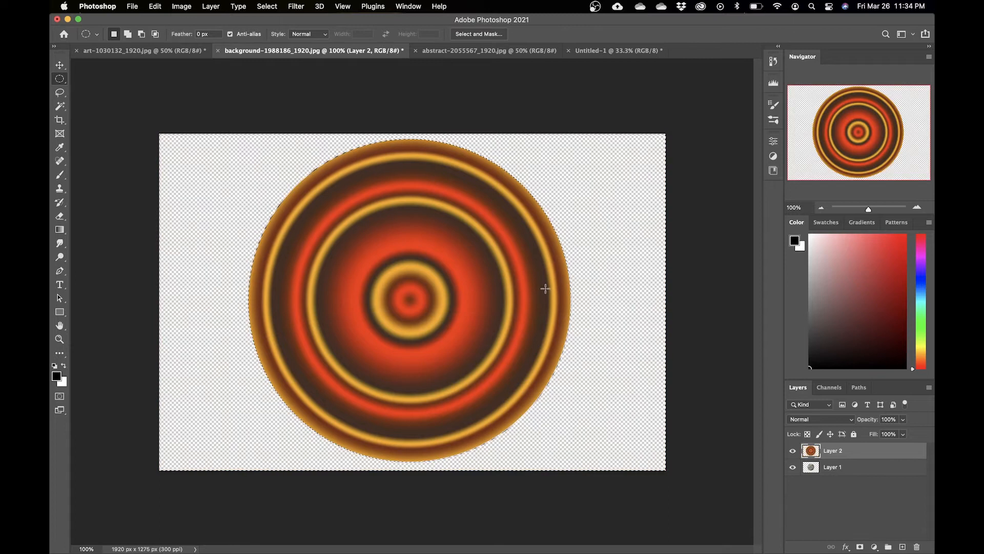
{"action": "key", "text": "super+d"}
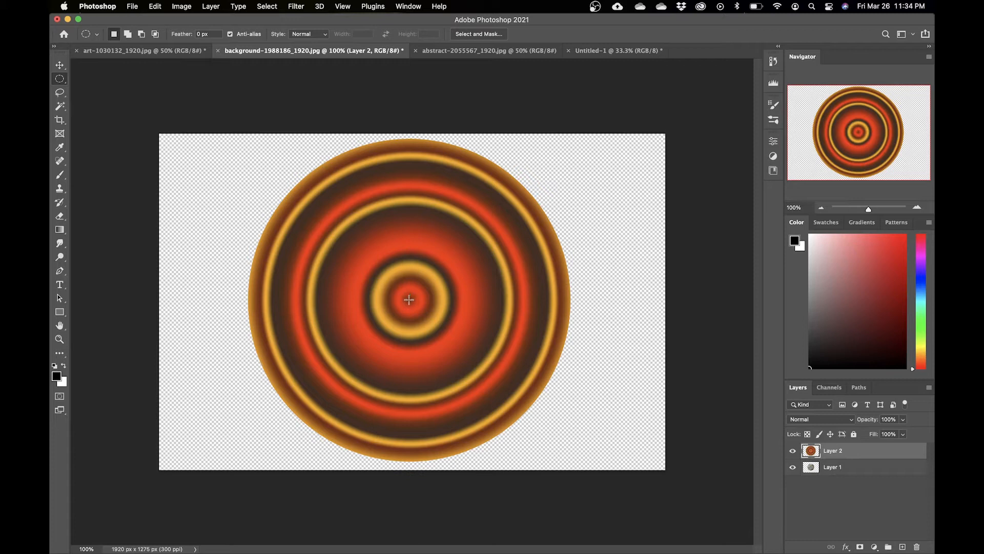
Step: Try cutting a smaller circular hole from the ring's center, undo it and deselect
{"action": "left_click_drag", "start_coordinate": [410, 299], "coordinate": [552, 190]}
{"action": "key", "text": "Delete"}
{"action": "key", "text": "super+d"}
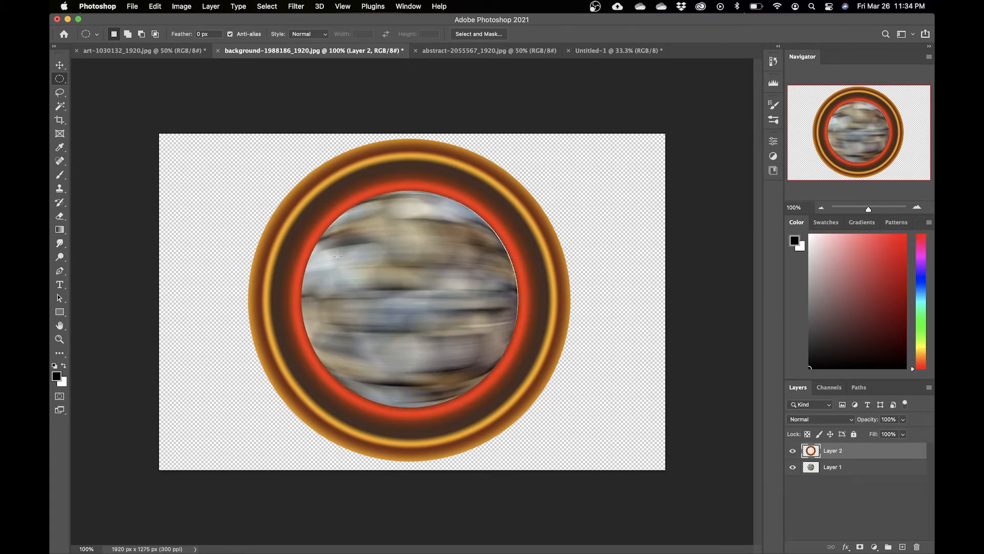
{"action": "key", "text": "super+z"}
{"action": "key", "text": "super+z"}
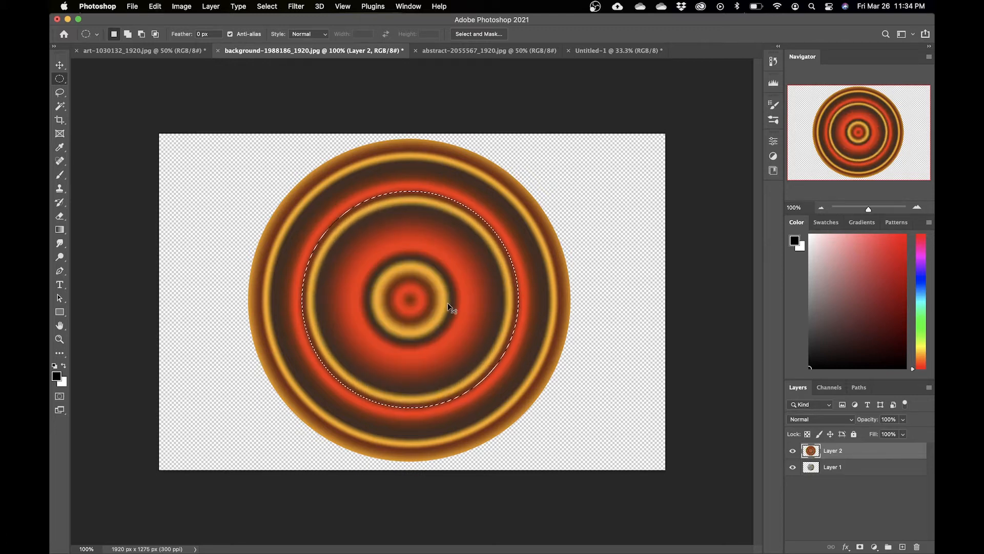
{"action": "key", "text": "super+d"}
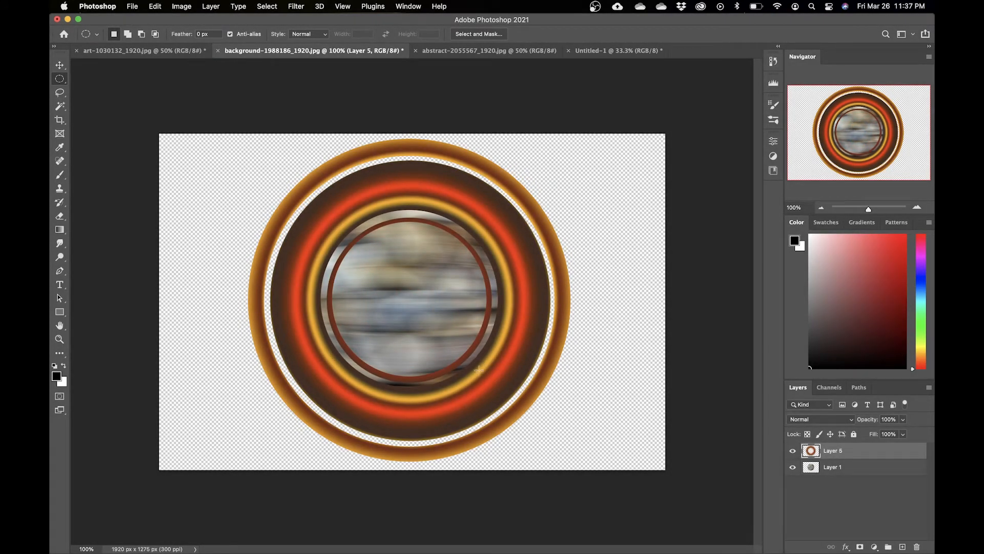
Step: Squash the ring layer vertically to about 17% height with Free Transform, widen it leftward, and commit
{"action": "left_click", "coordinate": [795, 450]}
{"action": "left_click", "coordinate": [794, 450]}
{"action": "key", "text": "super+t"}
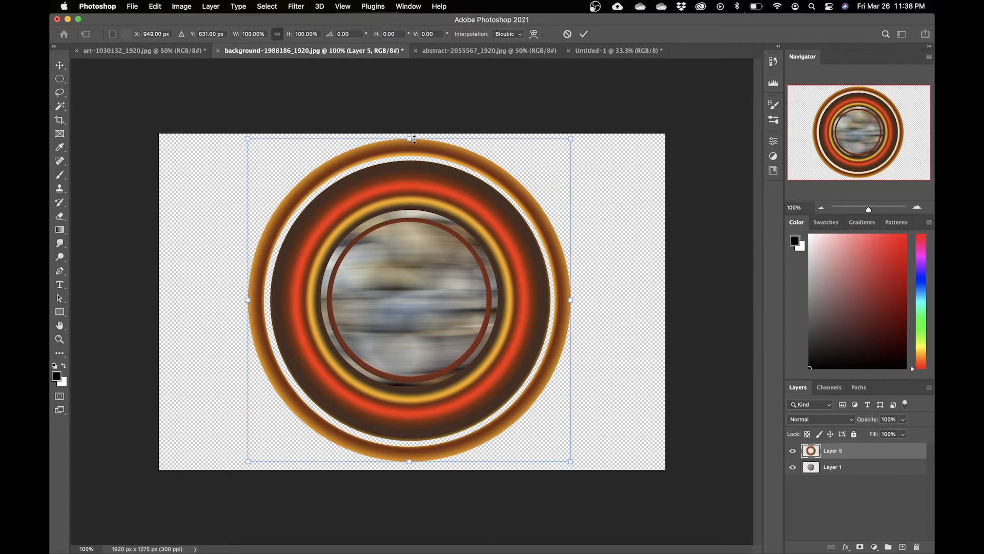
{"action": "left_click_drag", "start_coordinate": [409, 138], "coordinate": [402, 263]}
{"action": "key", "text": "super+z"}
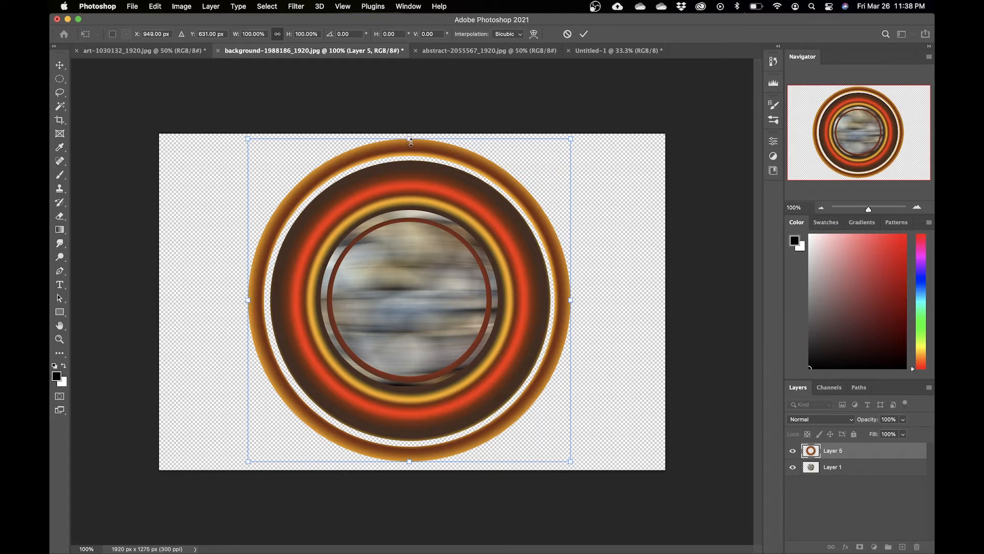
{"action": "left_click_drag", "start_coordinate": [409, 138], "coordinate": [409, 406]}
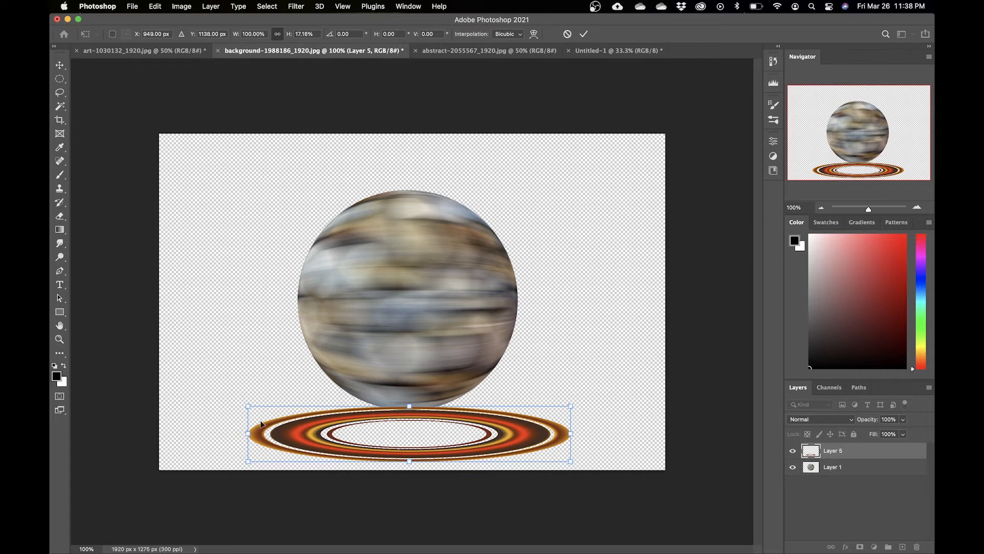
{"action": "left_click_drag", "start_coordinate": [248, 435], "coordinate": [162, 434]}
{"action": "key", "text": "Return"}
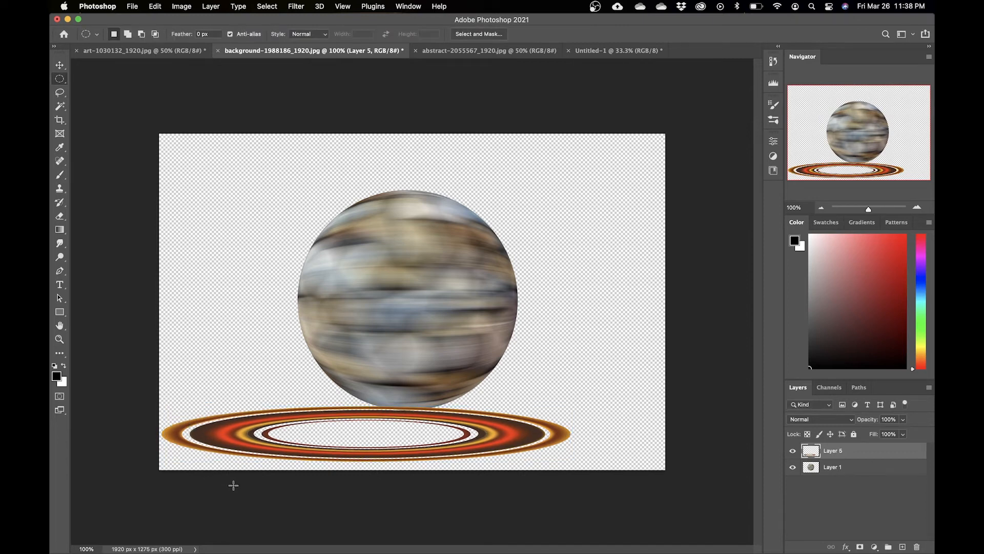
Step: Move the flattened ring up across the planet's middle and stretch it to about 124% width
{"action": "key", "text": "v"}
{"action": "left_click_drag", "start_coordinate": [508, 442], "coordinate": [539, 317]}
{"action": "key", "text": "super+t"}
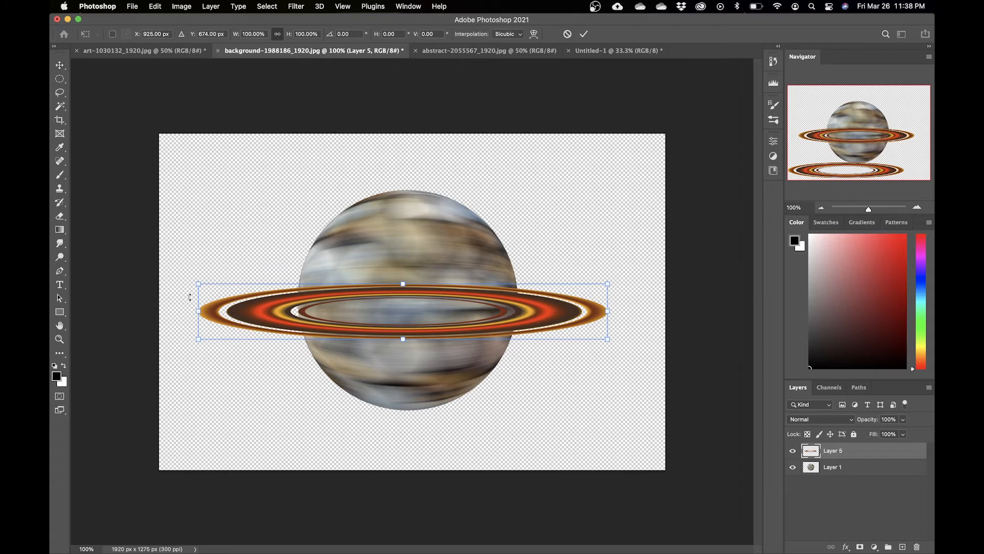
{"action": "left_click_drag", "start_coordinate": [201, 316], "coordinate": [105, 327]}
{"action": "left_click_drag", "start_coordinate": [524, 318], "coordinate": [576, 314]}
{"action": "key", "text": "Return"}
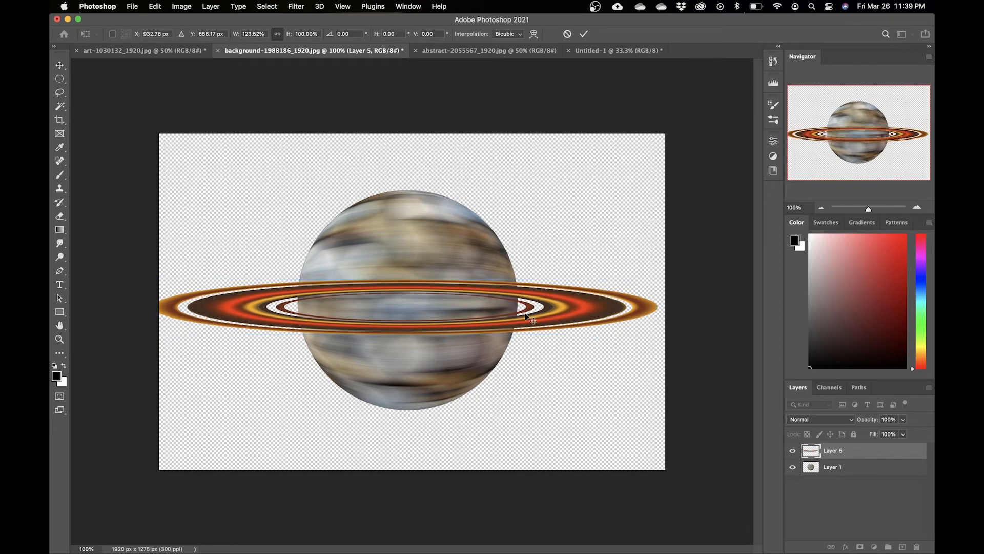
Step: Select both layers and align their horizontal and vertical centers
{"action": "left_click", "coordinate": [890, 466], "text": "shift"}
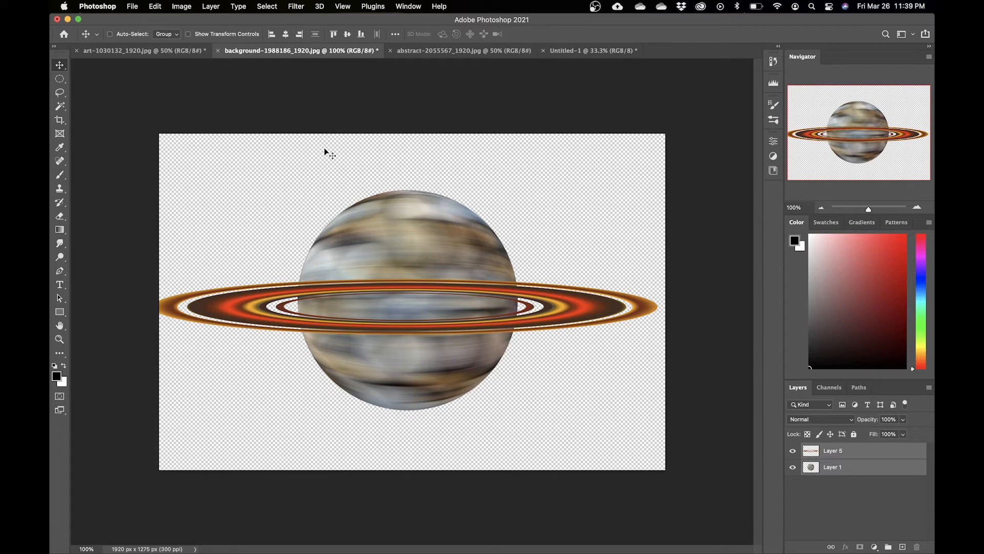
{"action": "left_click", "coordinate": [285, 35]}
{"action": "left_click", "coordinate": [348, 36]}
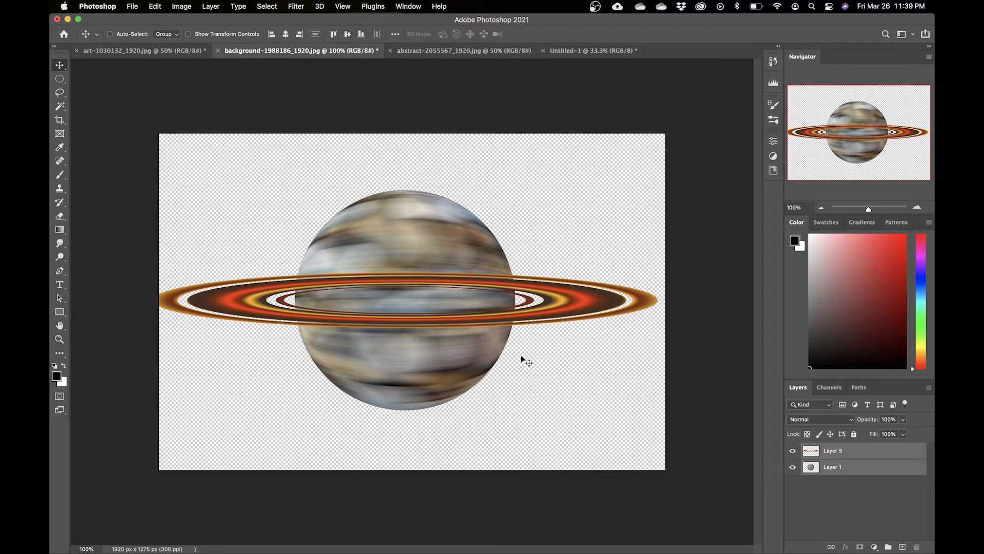
Step: Scale both layers down slightly from a corner and shift them up
{"action": "key", "text": "super+t"}
{"action": "left_click_drag", "start_coordinate": [658, 190], "coordinate": [640, 199]}
{"action": "key", "text": "Return"}
{"action": "left_click_drag", "start_coordinate": [456, 274], "coordinate": [472, 267]}
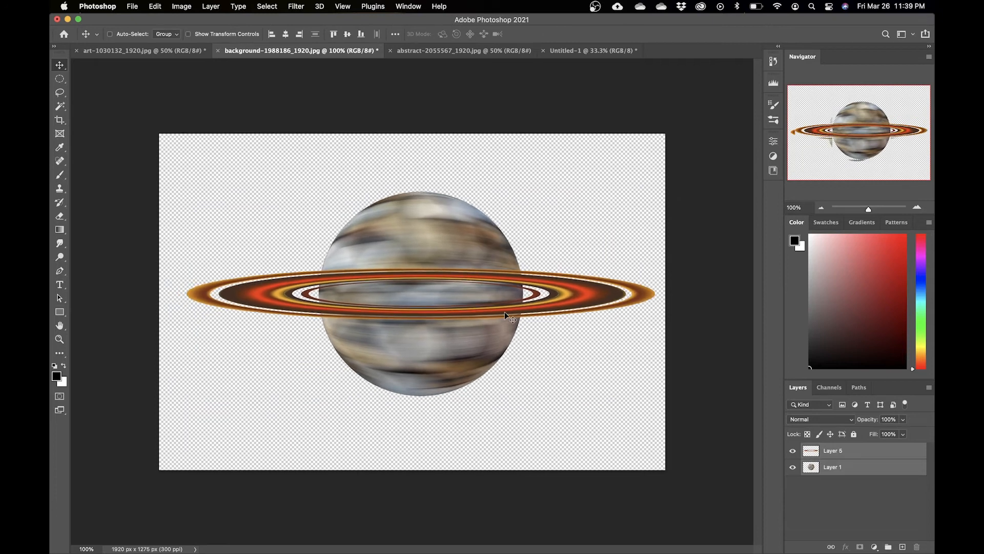
Step: Stretch the ring's left side outward and recenter both layers horizontally
{"action": "left_click", "coordinate": [861, 468], "text": "super"}
{"action": "key", "text": "super+t"}
{"action": "left_click_drag", "start_coordinate": [185, 295], "coordinate": [134, 293]}
{"action": "key", "text": "Return"}
{"action": "left_click", "coordinate": [881, 467], "text": "super"}
{"action": "left_click", "coordinate": [285, 34]}
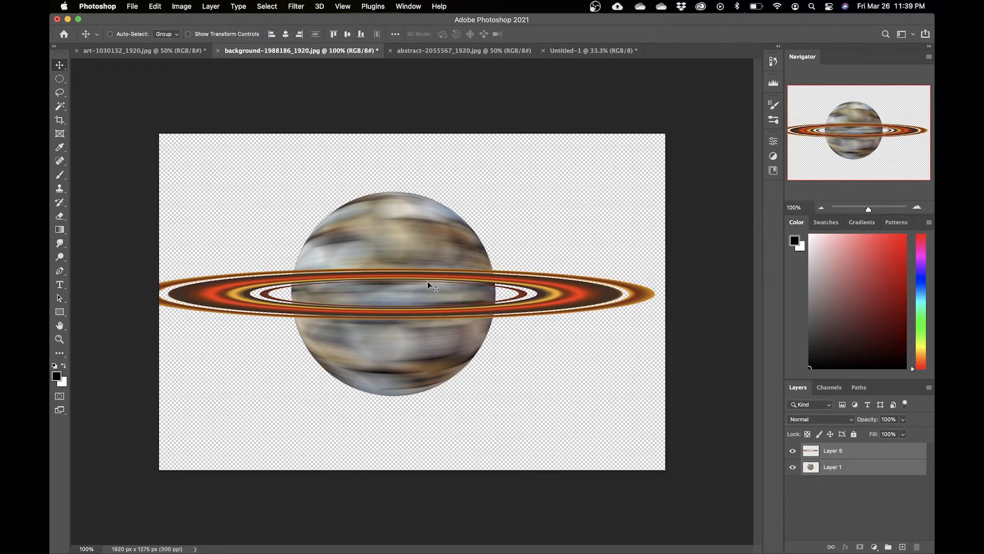
Step: Scale both layers to about 93% and nudge them right, then select the ring layer
{"action": "key", "text": "super+t"}
{"action": "left_click_drag", "start_coordinate": [656, 191], "coordinate": [633, 200]}
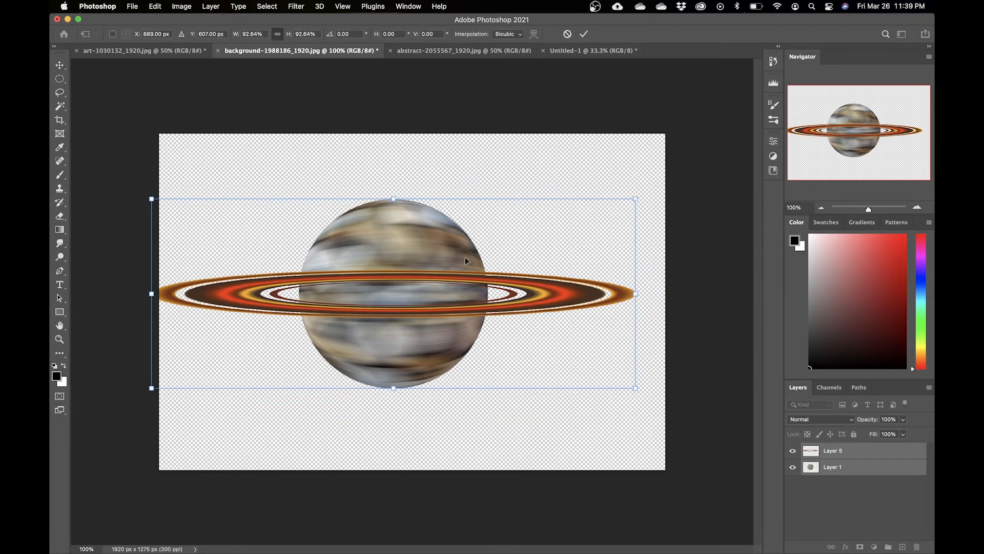
{"action": "left_click_drag", "start_coordinate": [434, 261], "coordinate": [453, 261]}
{"action": "key", "text": "Return"}
{"action": "left_click", "coordinate": [866, 450]}
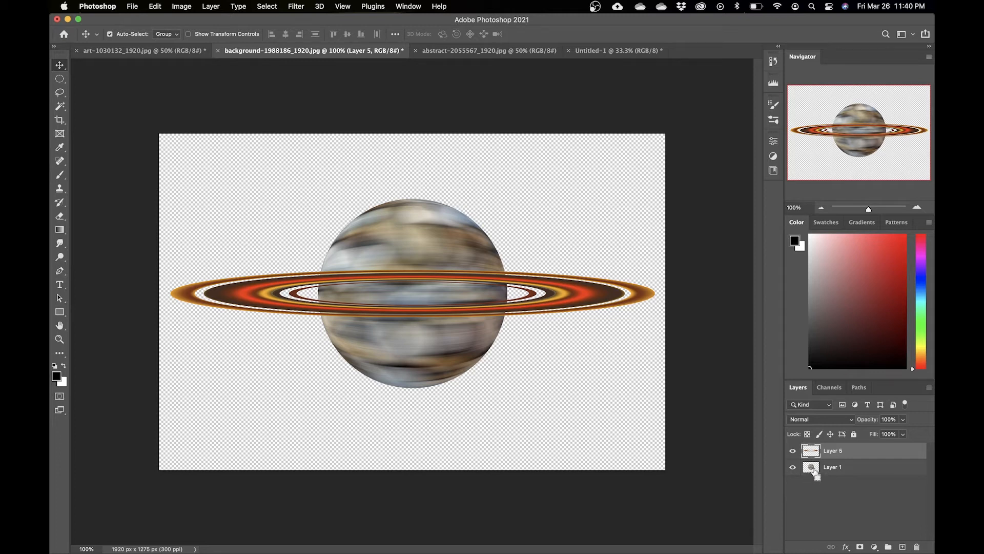
Step: Load the sphere's outline as a selection and add a layer mask to the ring layer from it
{"action": "left_click", "coordinate": [812, 472], "text": "super"}
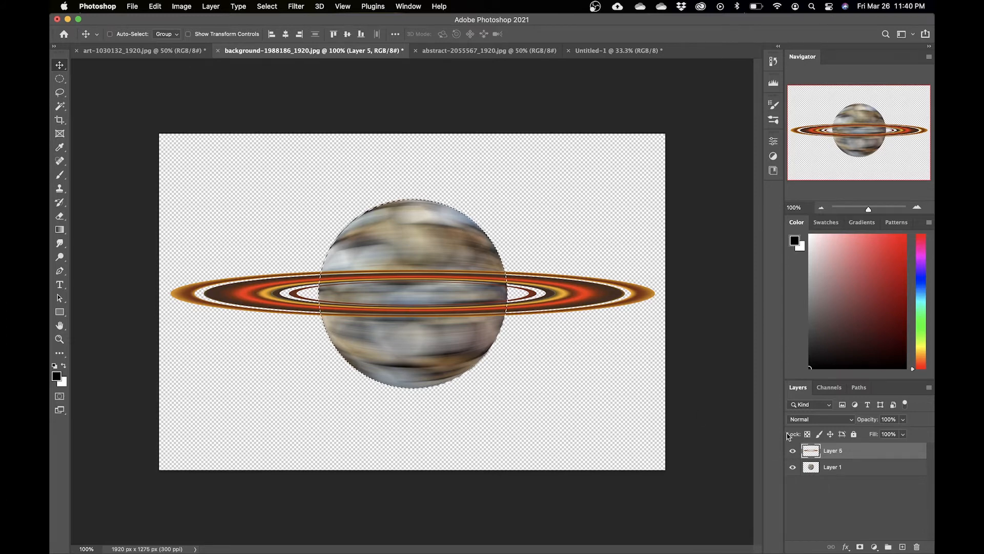
{"action": "left_click", "coordinate": [793, 451]}
{"action": "left_click", "coordinate": [793, 452]}
{"action": "left_click", "coordinate": [861, 547]}
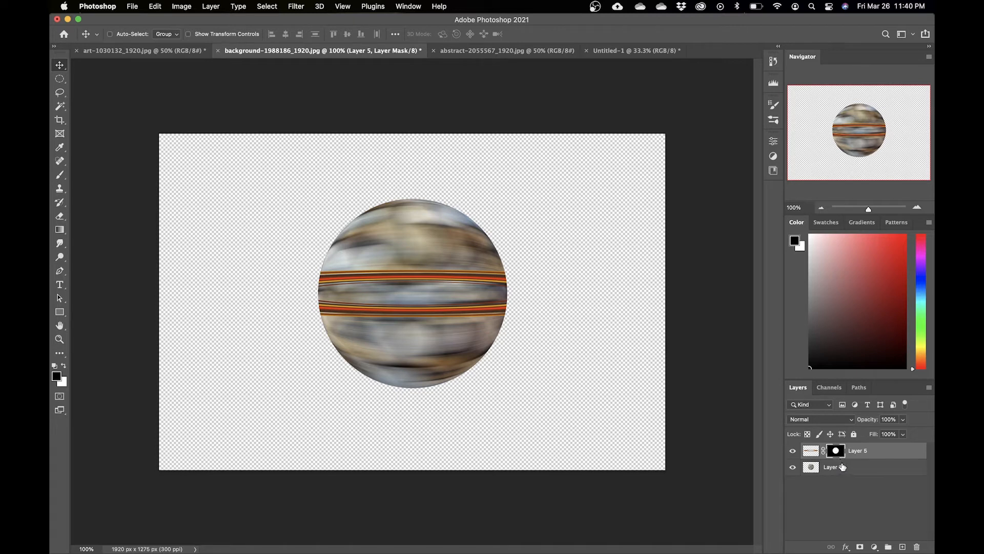
Step: Invert the ring layer's mask so the ring shows only outside the sphere
{"action": "left_click", "coordinate": [811, 451]}
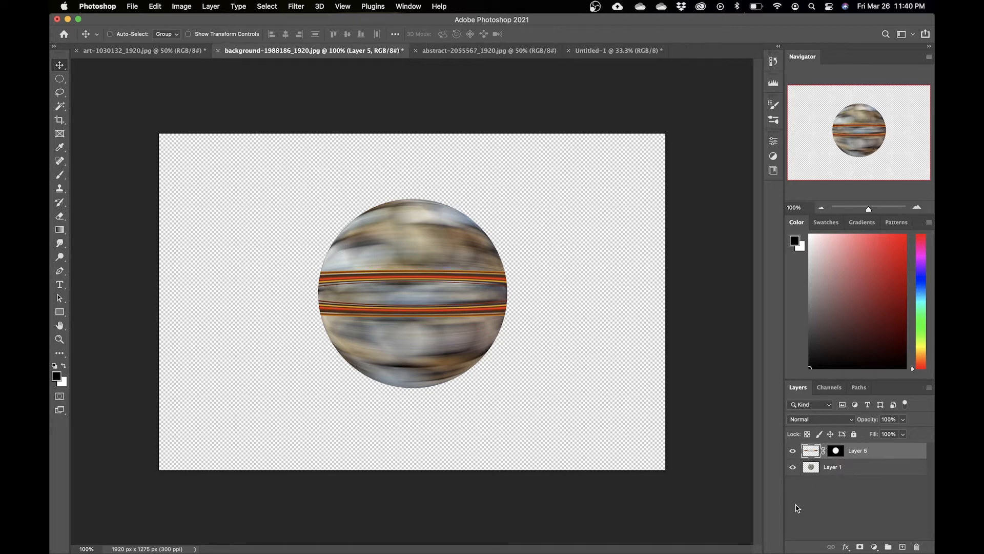
{"action": "left_click", "coordinate": [837, 451]}
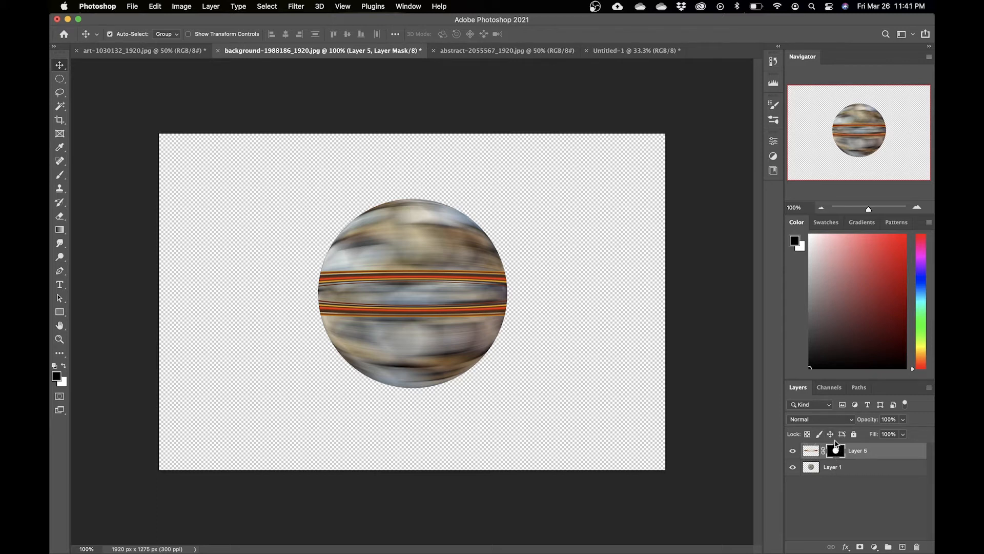
{"action": "key", "text": "super+i"}
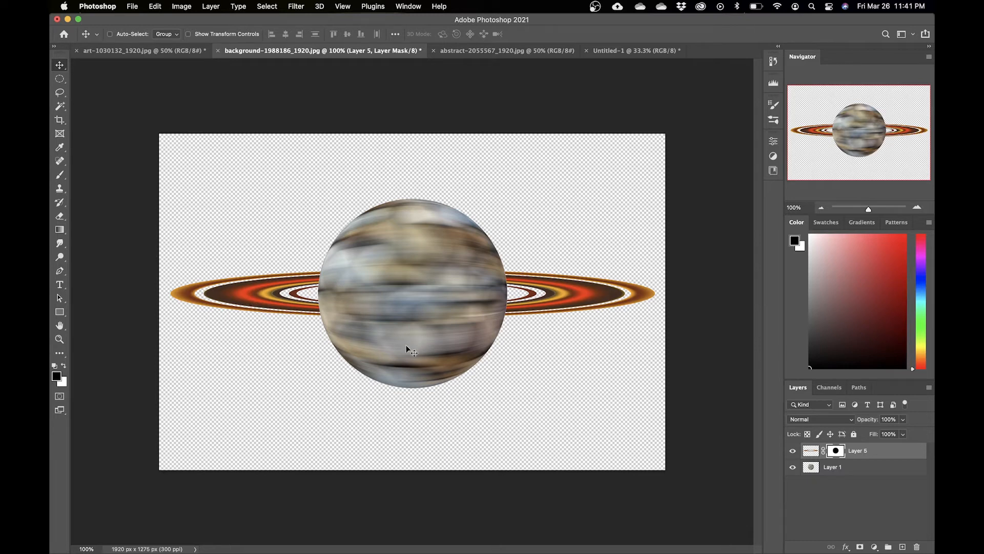
Step: Paint white on the ring layer's mask to reveal the ring's front band across the sphere
{"action": "key", "text": "b"}
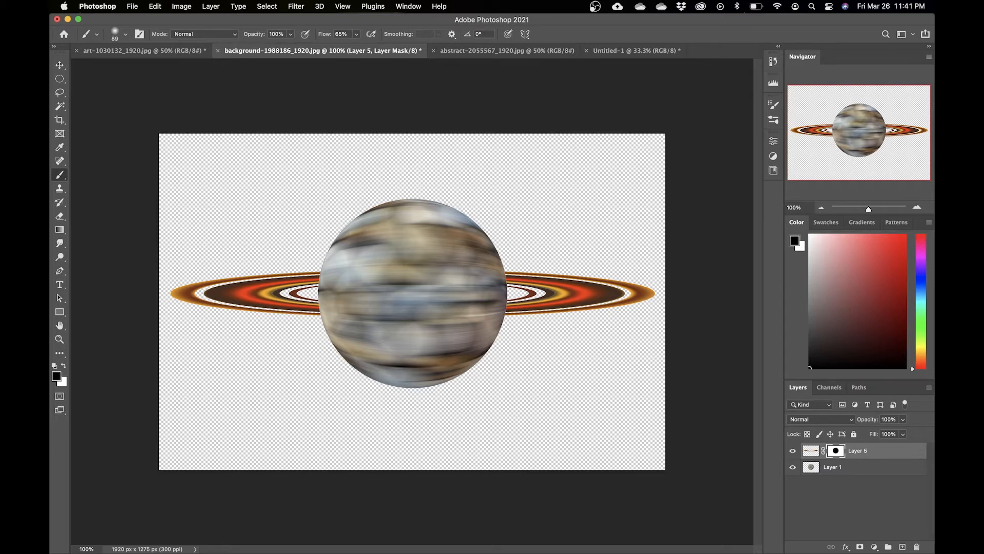
{"action": "key", "text": "x"}
{"action": "mouse_move", "coordinate": [338, 312]}
{"action": "left_mouse_down"}
{"action": "mouse_move", "coordinate": [325, 310]}
{"action": "mouse_move", "coordinate": [504, 310]}
{"action": "left_mouse_up"}
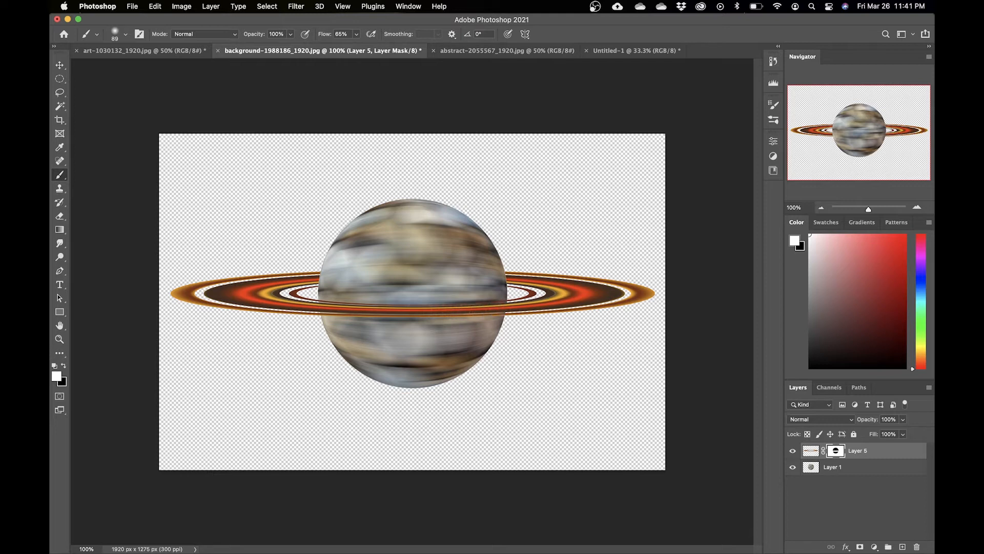
{"action": "left_click_drag", "start_coordinate": [385, 276], "coordinate": [470, 275]}
{"action": "key", "text": "super+z"}
{"action": "left_click", "coordinate": [812, 453]}
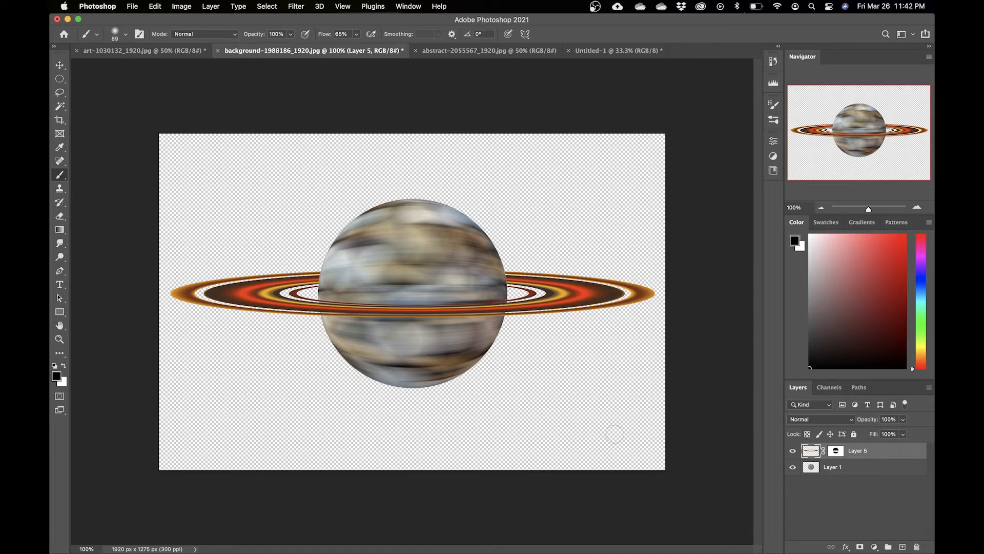
{"action": "key", "text": "v"}
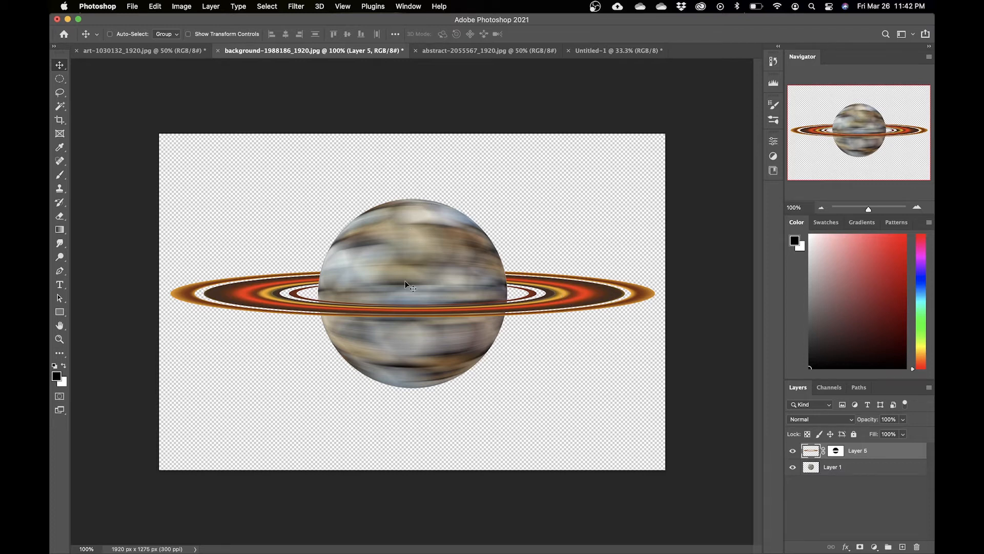
{"action": "left_click_drag", "start_coordinate": [593, 294], "coordinate": [551, 332]}
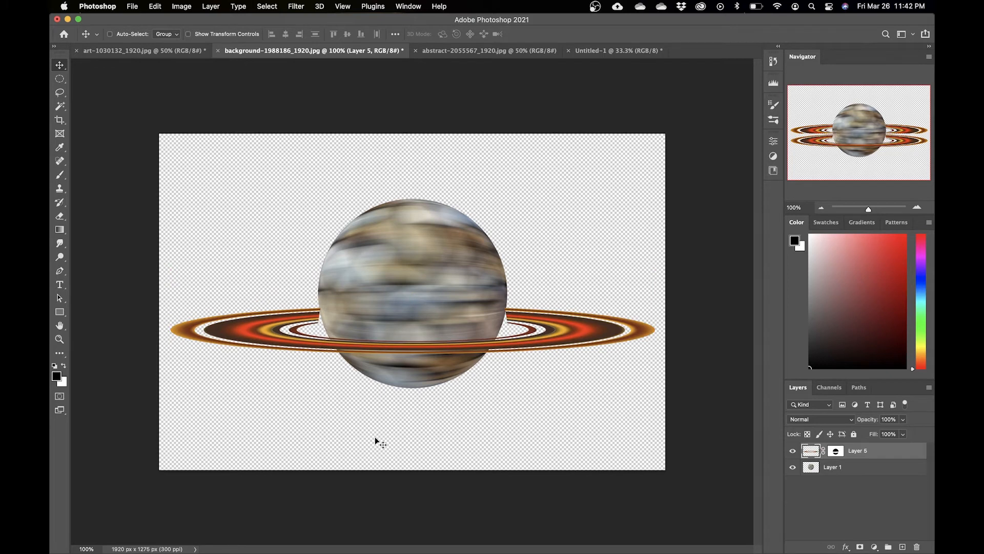
{"action": "left_click", "coordinate": [836, 452]}
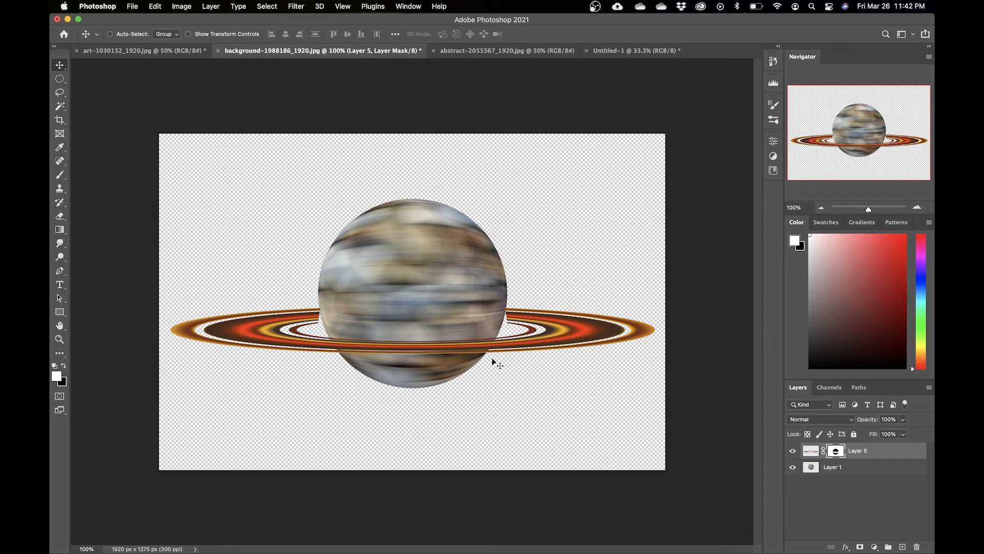
{"action": "key", "text": "b"}
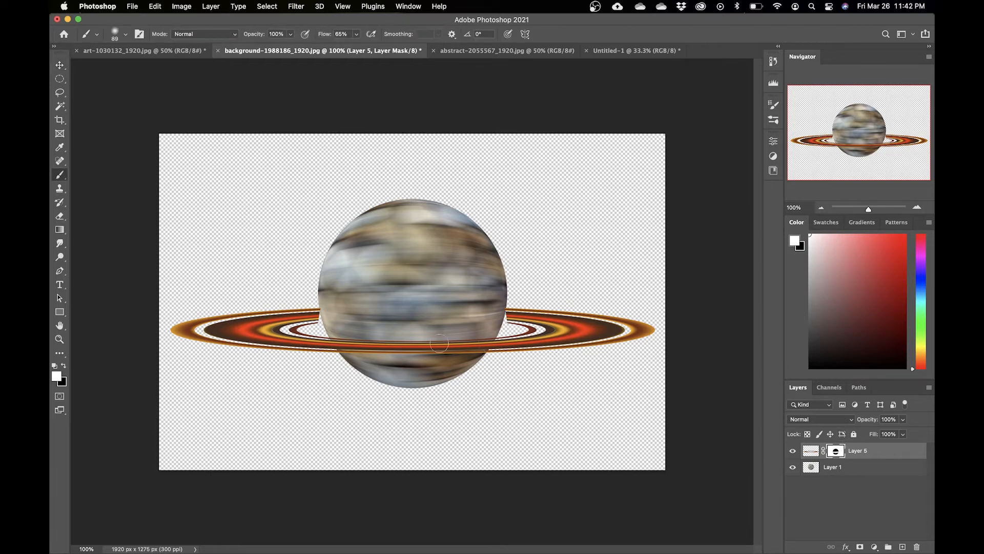
{"action": "left_click", "coordinate": [503, 314]}
{"action": "left_click", "coordinate": [328, 316]}
{"action": "left_click_drag", "start_coordinate": [333, 301], "coordinate": [333, 265]}
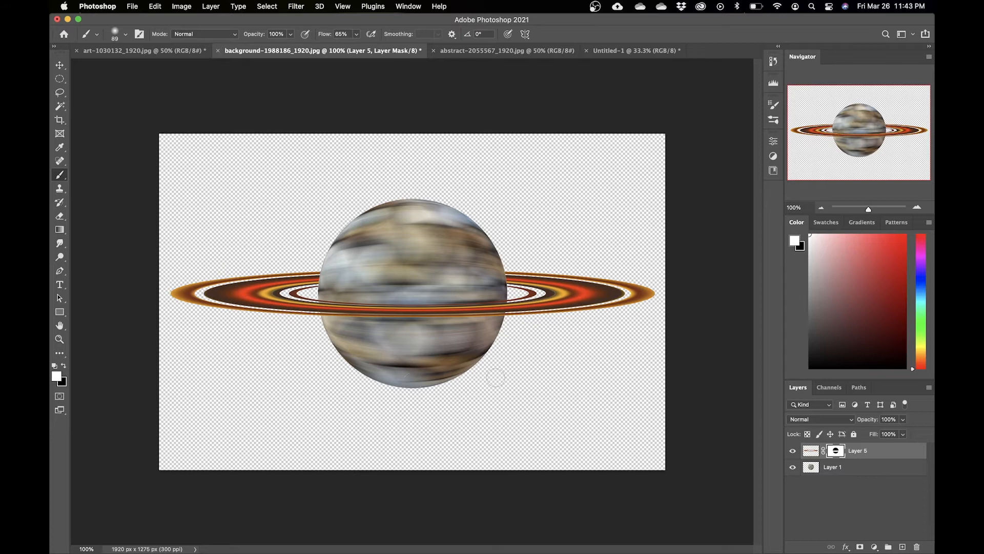
Step: Create a new 8 x 8 inch, 300 ppi document with black background contents
{"action": "left_click", "coordinate": [883, 472]}
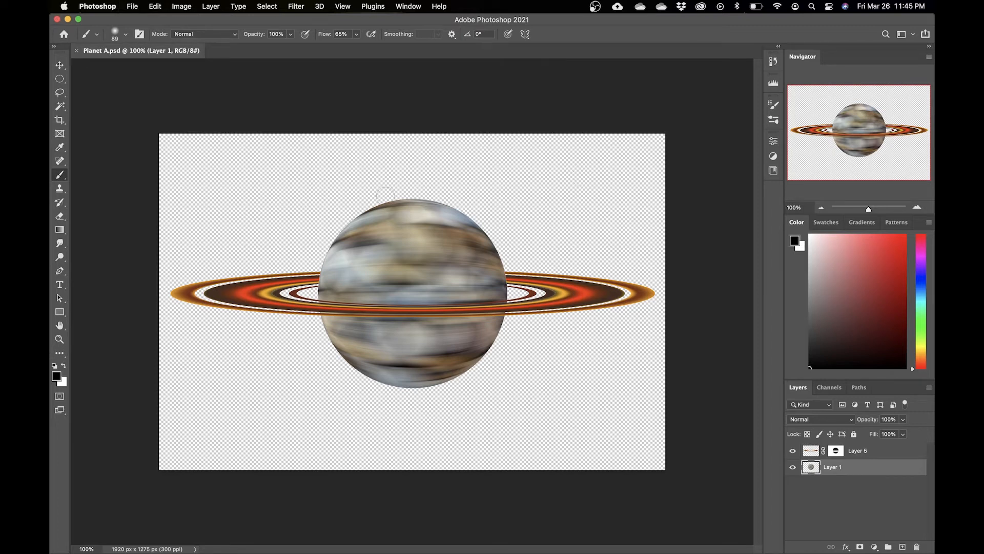
{"action": "left_click", "coordinate": [133, 6]}
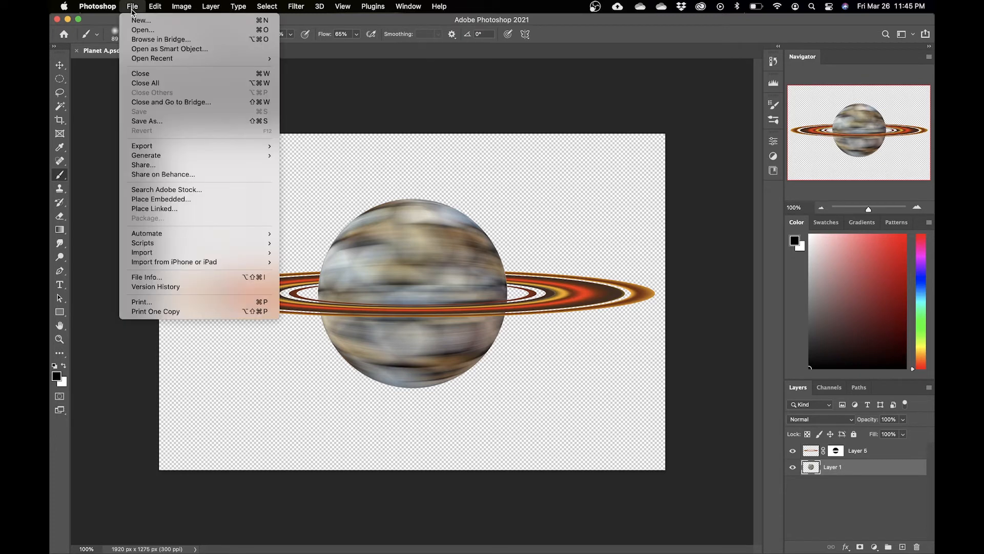
{"action": "left_click", "coordinate": [138, 30]}
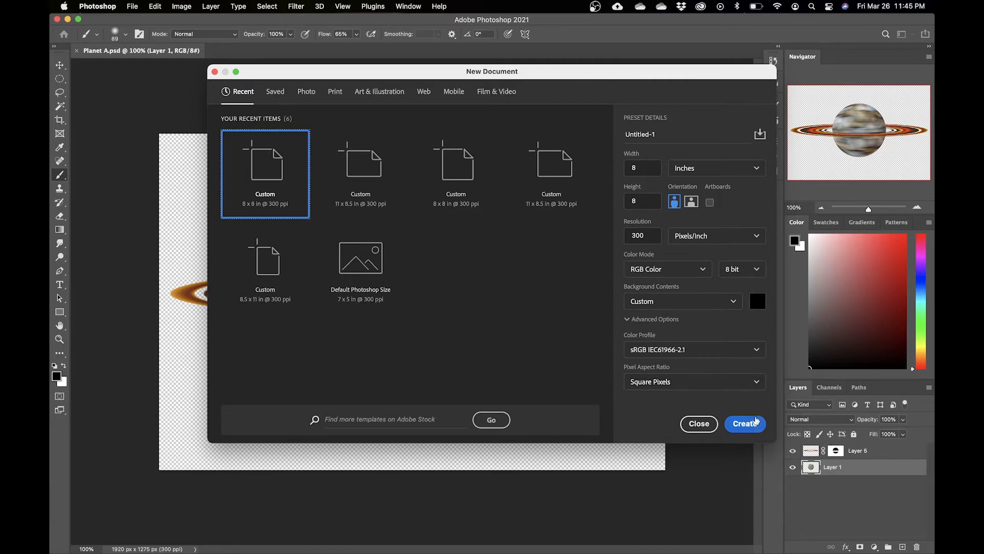
{"action": "left_click", "coordinate": [755, 428]}
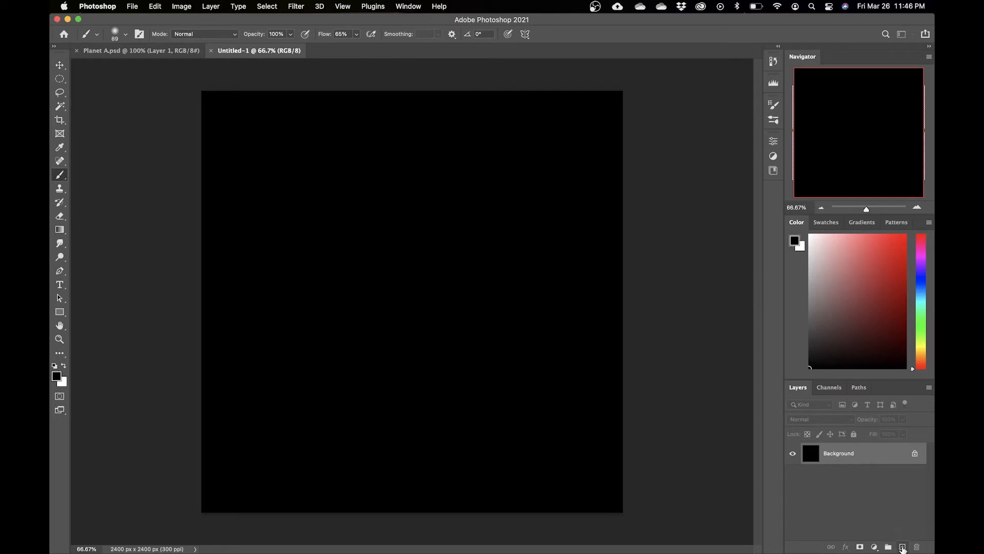
Step: Add a new layer and render Fibers on it with Variance 15 and Strength 1
{"action": "left_click", "coordinate": [903, 548]}
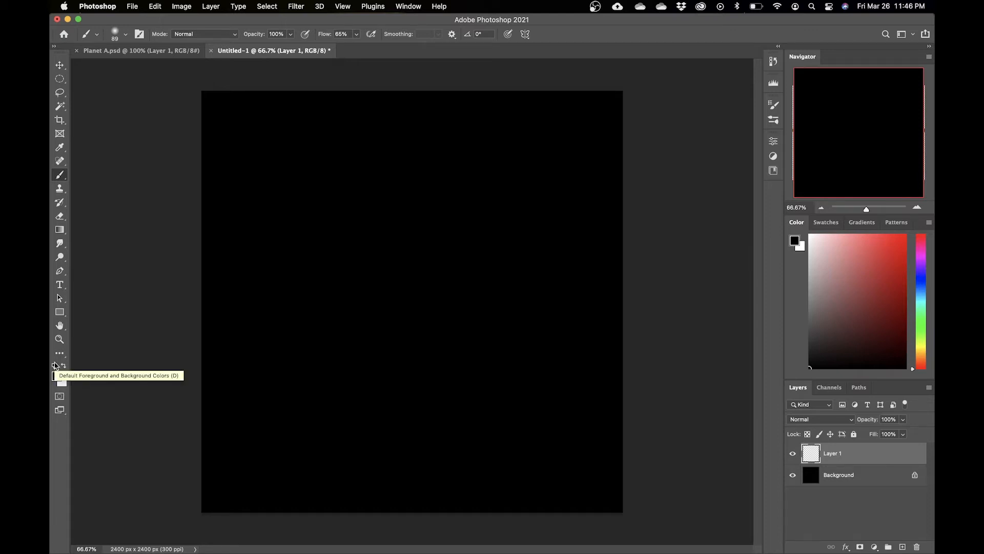
{"action": "left_click", "coordinate": [296, 7]}
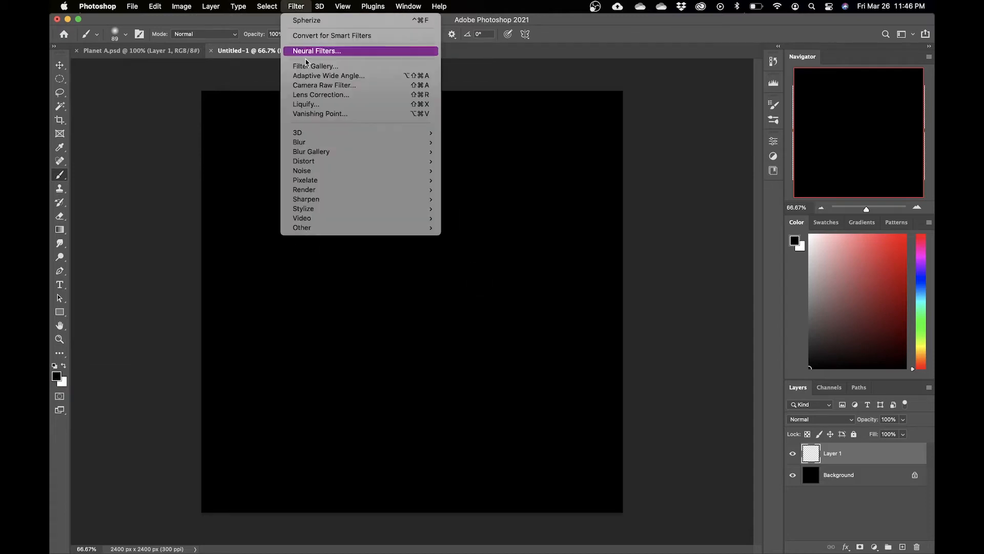
{"action": "mouse_move", "coordinate": [410, 192]}
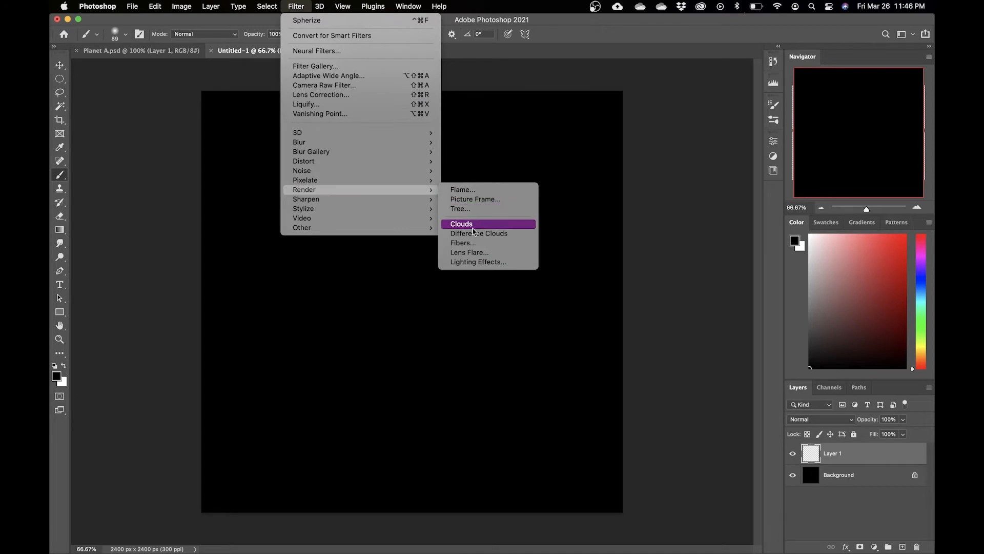
{"action": "left_click", "coordinate": [474, 246]}
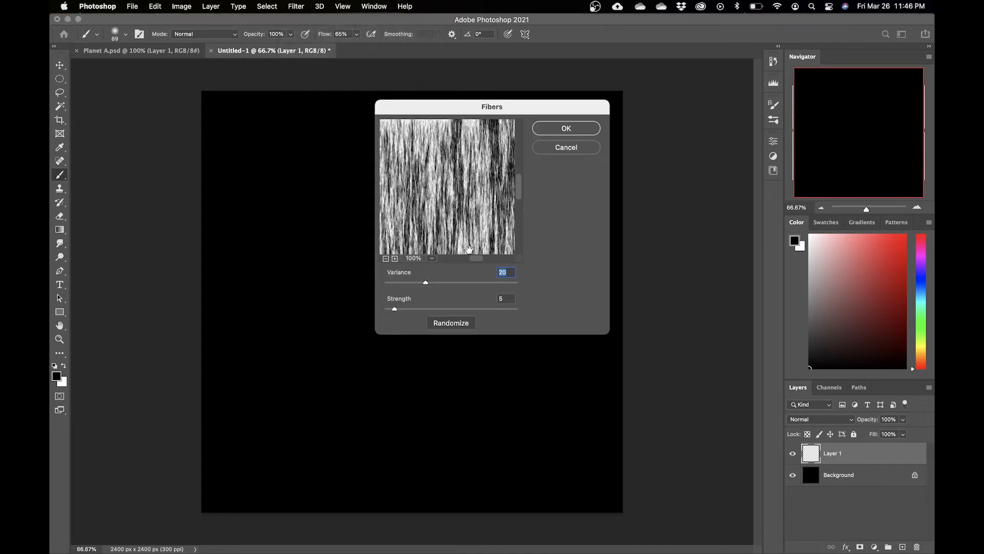
{"action": "left_click", "coordinate": [386, 258]}
{"action": "left_click", "coordinate": [386, 259]}
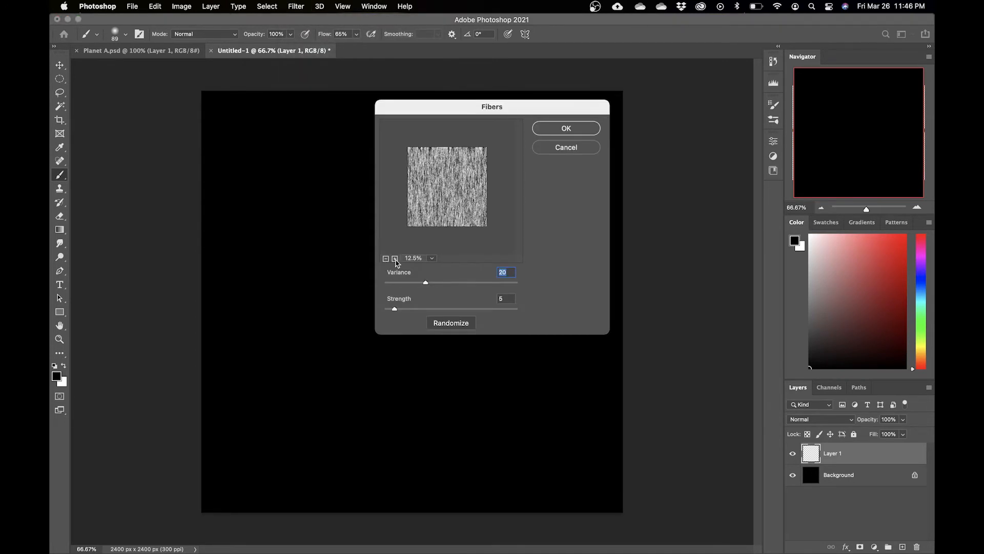
{"action": "left_click_drag", "start_coordinate": [425, 283], "coordinate": [386, 314]}
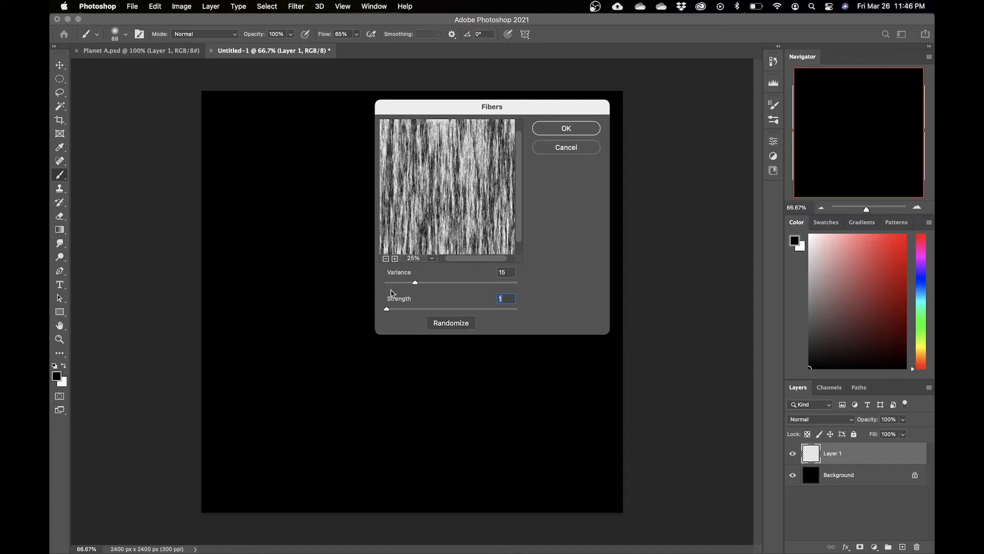
{"action": "left_click_drag", "start_coordinate": [387, 309], "coordinate": [388, 309]}
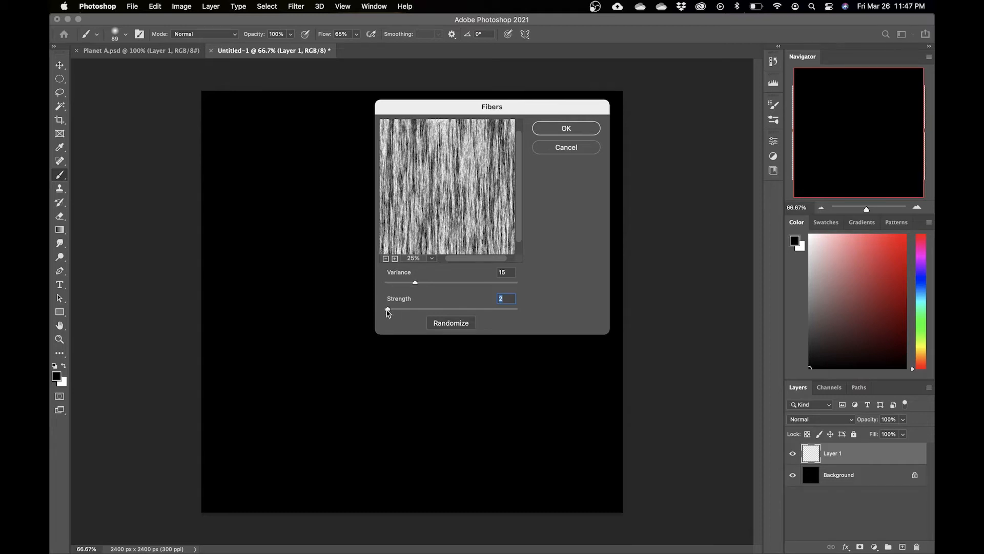
{"action": "mouse_move", "coordinate": [415, 282]}
{"action": "left_mouse_down"}
{"action": "mouse_move", "coordinate": [436, 283]}
{"action": "mouse_move", "coordinate": [417, 283]}
{"action": "left_mouse_up"}
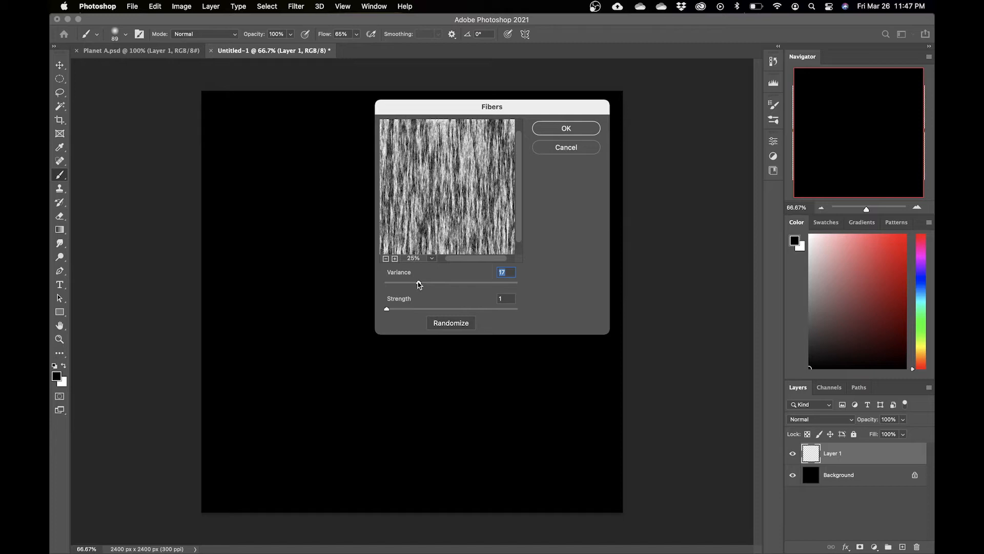
{"action": "left_click_drag", "start_coordinate": [419, 285], "coordinate": [415, 285]}
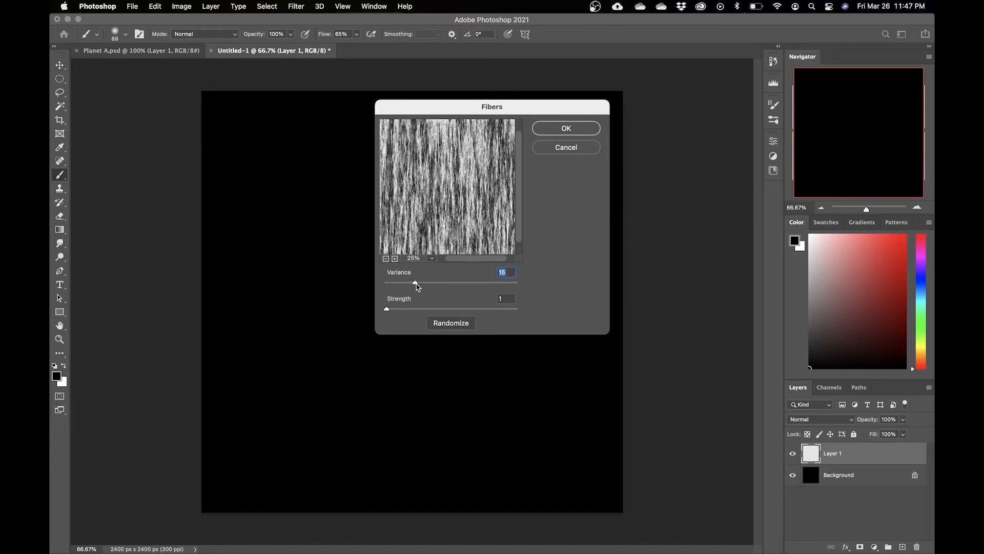
{"action": "left_click_drag", "start_coordinate": [419, 287], "coordinate": [417, 284]}
{"action": "key", "text": "Tab"}
{"action": "left_click", "coordinate": [577, 128]}
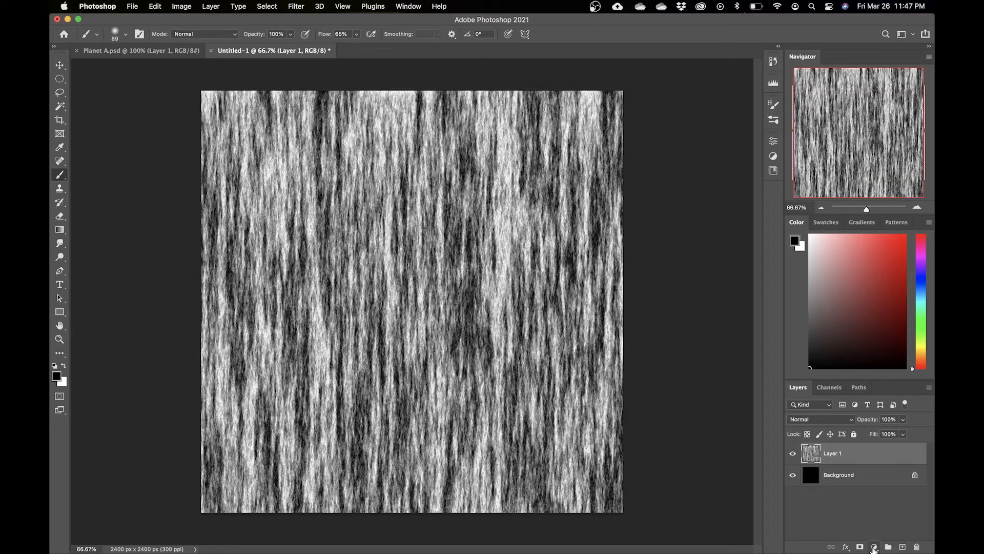
Step: Add a Levels adjustment layer with input levels set to 153 and 182 for high-contrast fibers
{"action": "left_click", "coordinate": [874, 547]}
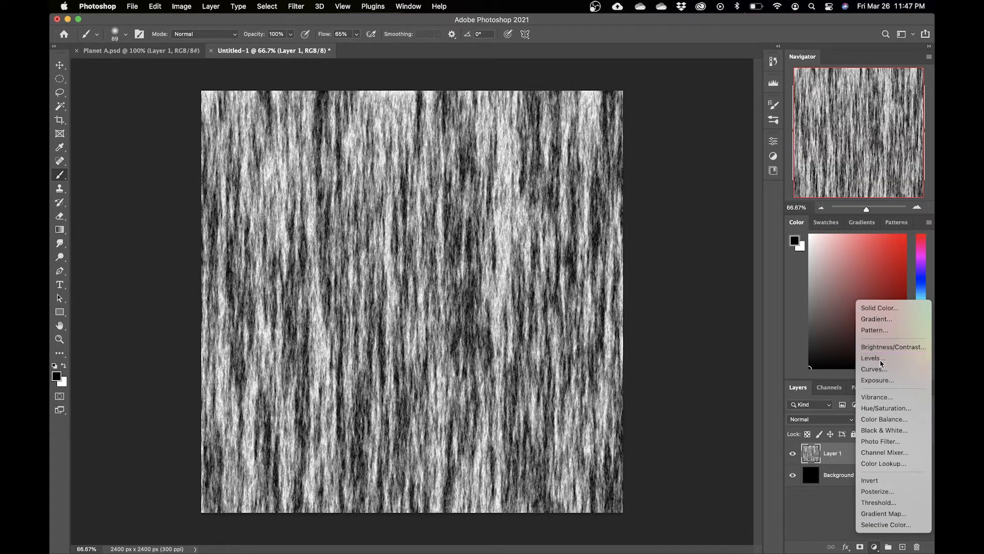
{"action": "left_click", "coordinate": [883, 361]}
{"action": "left_click_drag", "start_coordinate": [635, 249], "coordinate": [679, 250]}
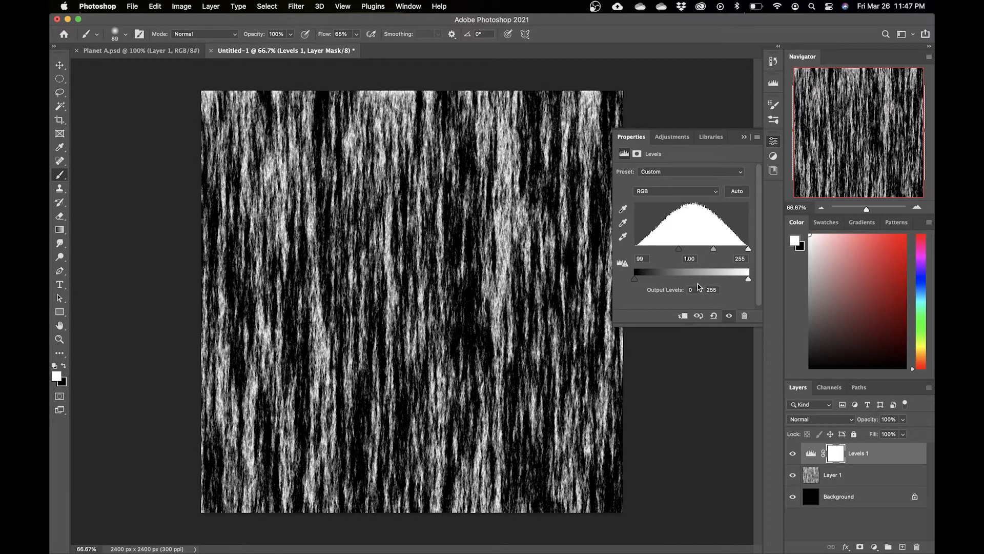
{"action": "left_click_drag", "start_coordinate": [746, 250], "coordinate": [716, 252]}
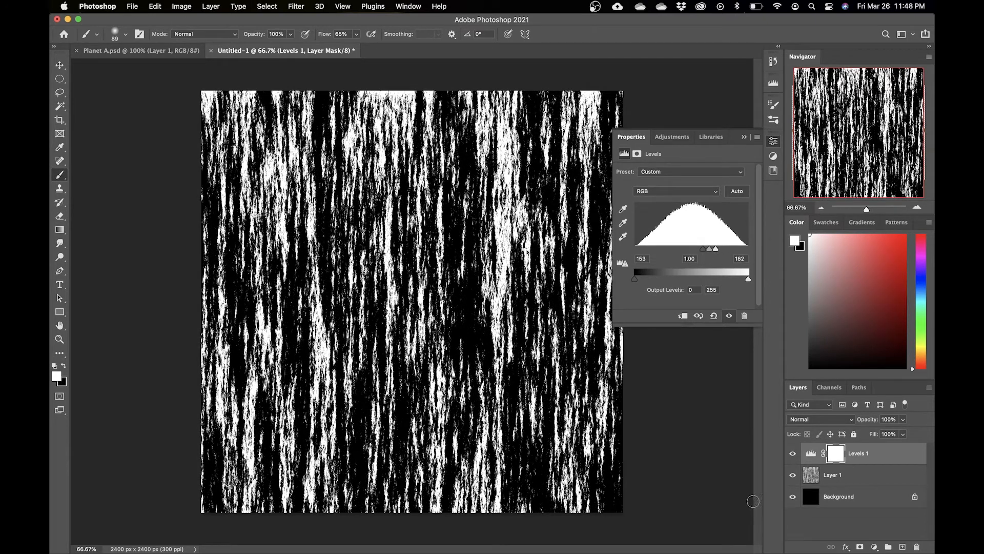
Step: Merge the Levels adjustment down into the fibers layer
{"action": "right_click", "coordinate": [901, 454]}
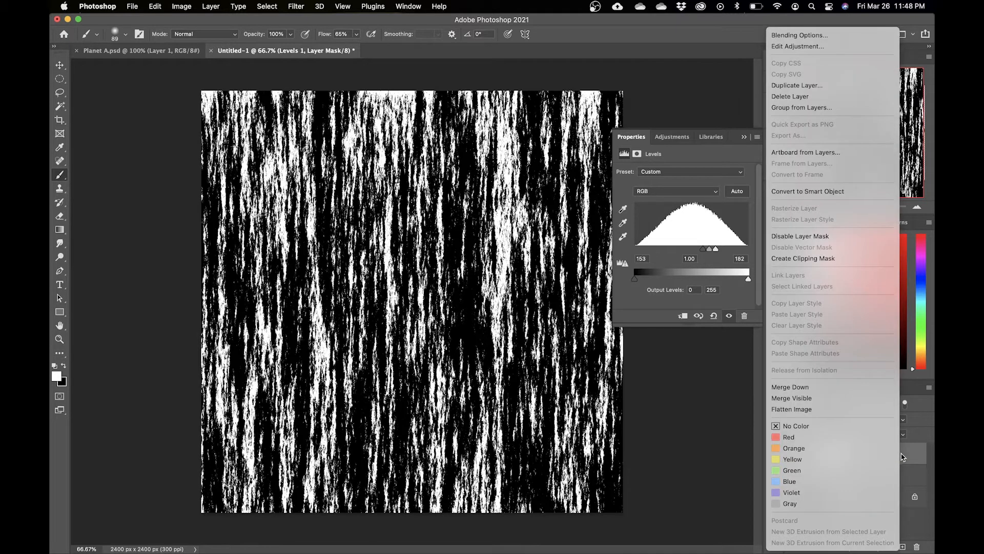
{"action": "left_click", "coordinate": [813, 388]}
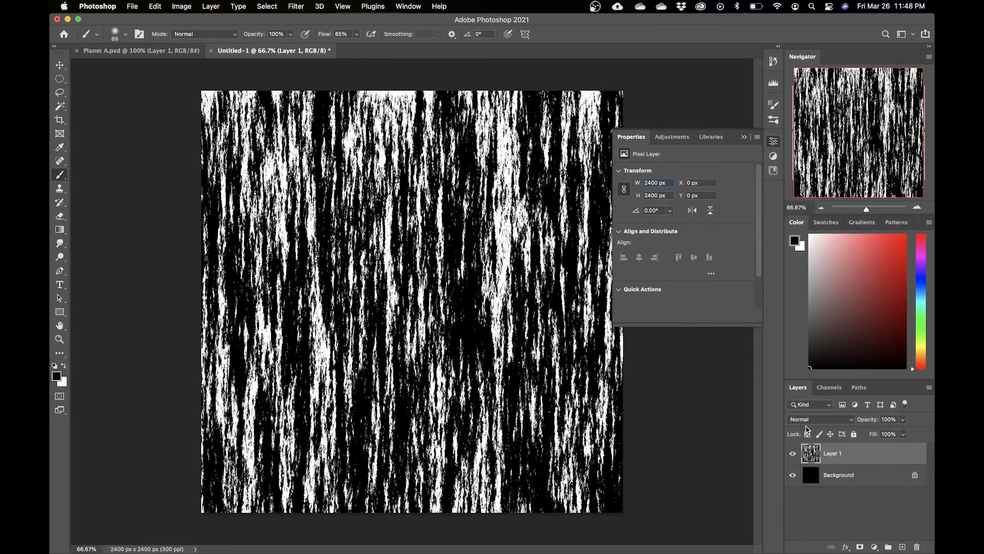
{"action": "left_click", "coordinate": [772, 140]}
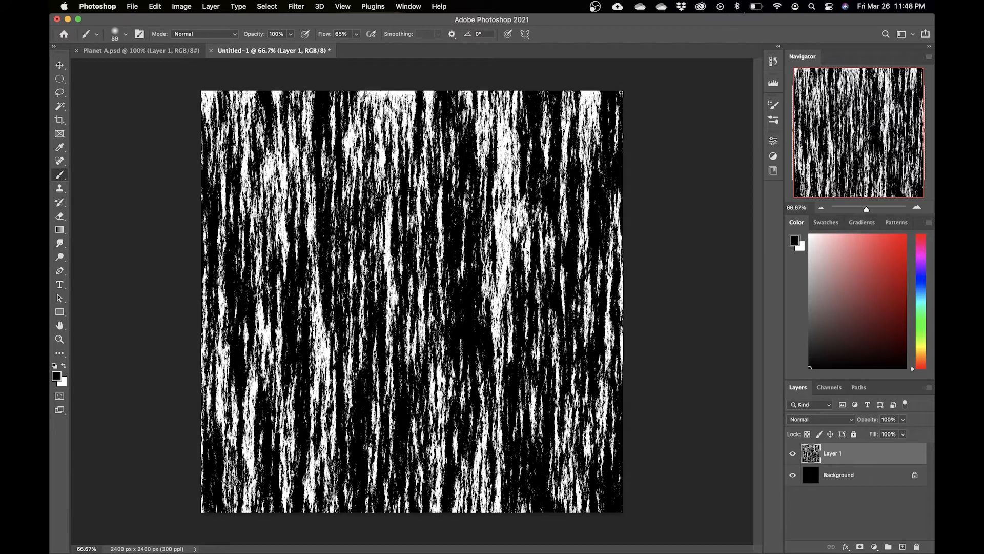
Step: Scale the fibers layer to about 126%, rotate it 45°, stretch it wider, and apply the transform
{"action": "key", "text": "super+minus"}
{"action": "key", "text": "super+minus"}
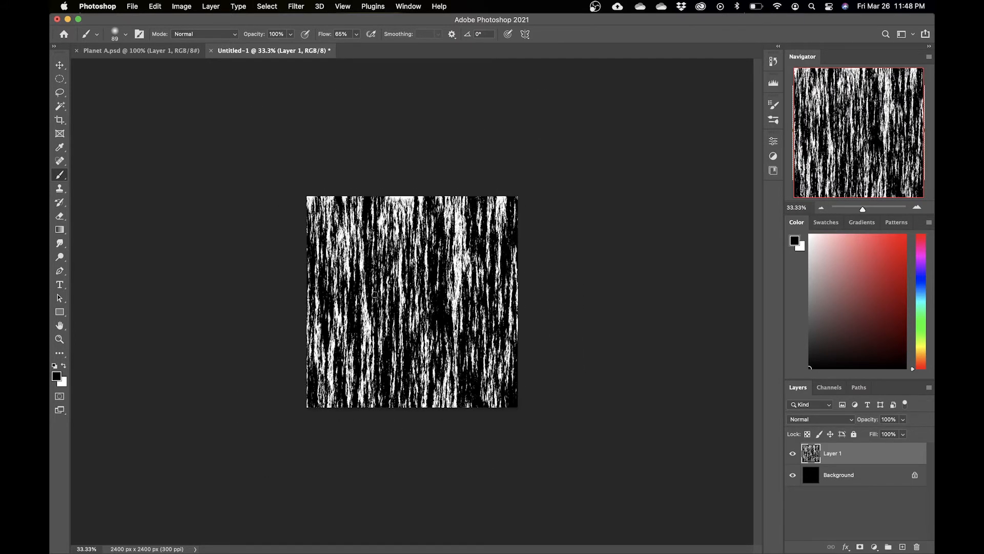
{"action": "key", "text": "super+t"}
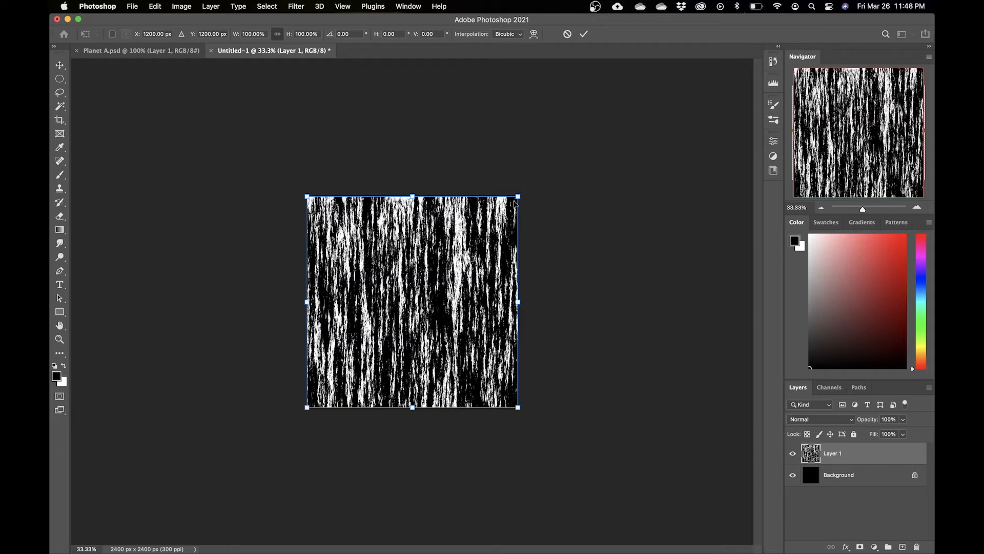
{"action": "left_click_drag", "start_coordinate": [519, 196], "coordinate": [557, 181]}
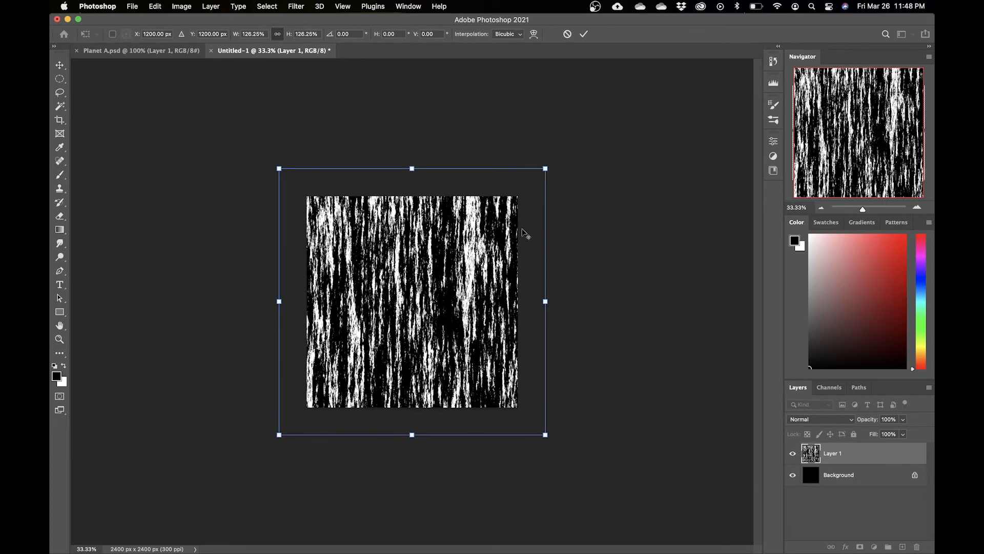
{"action": "left_click", "coordinate": [354, 34]}
{"action": "type", "text": "45"}
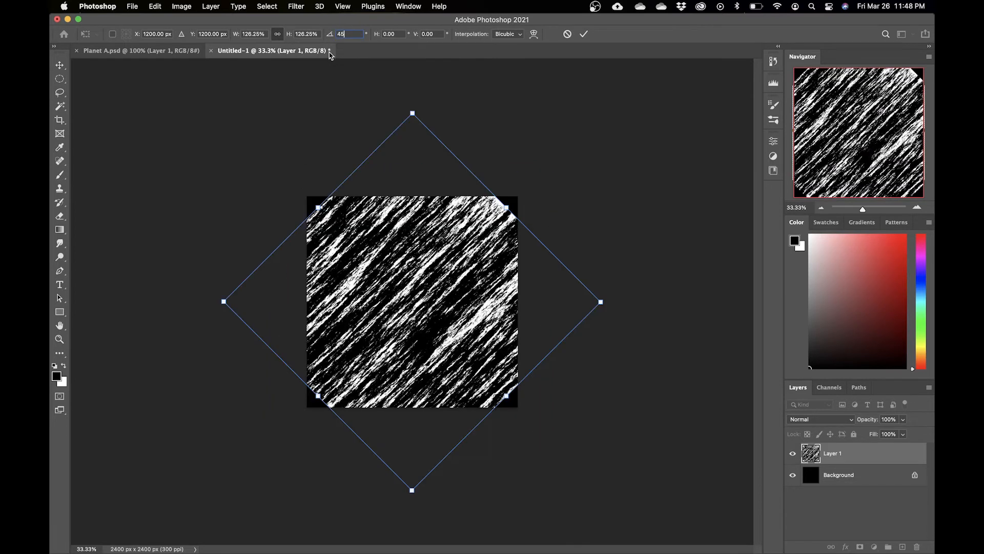
{"action": "left_click_drag", "start_coordinate": [600, 300], "coordinate": [635, 298]}
{"action": "key", "text": "Return"}
Step: Duplicate the fibers layer and flip the copy horizontally
{"action": "key", "text": "b"}
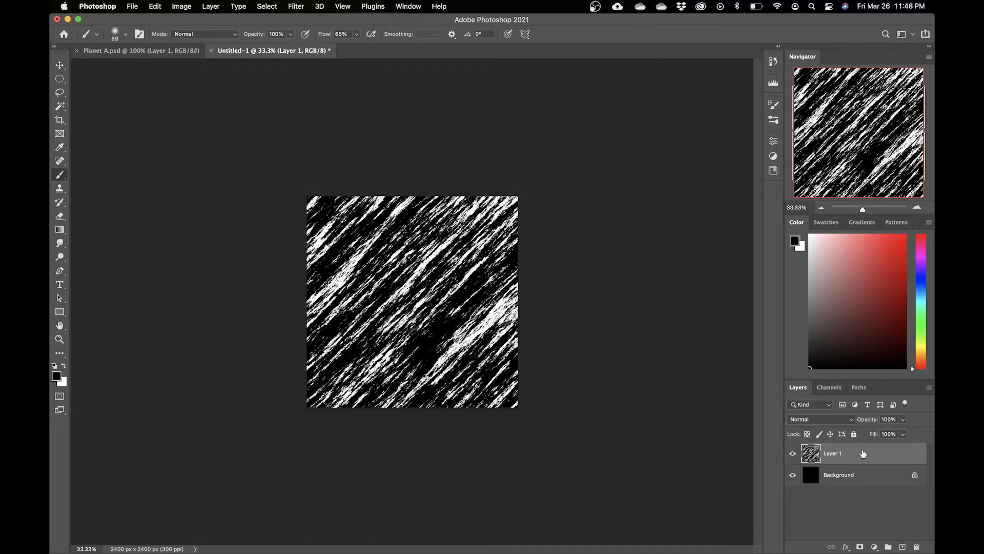
{"action": "left_click_drag", "start_coordinate": [880, 455], "coordinate": [903, 545]}
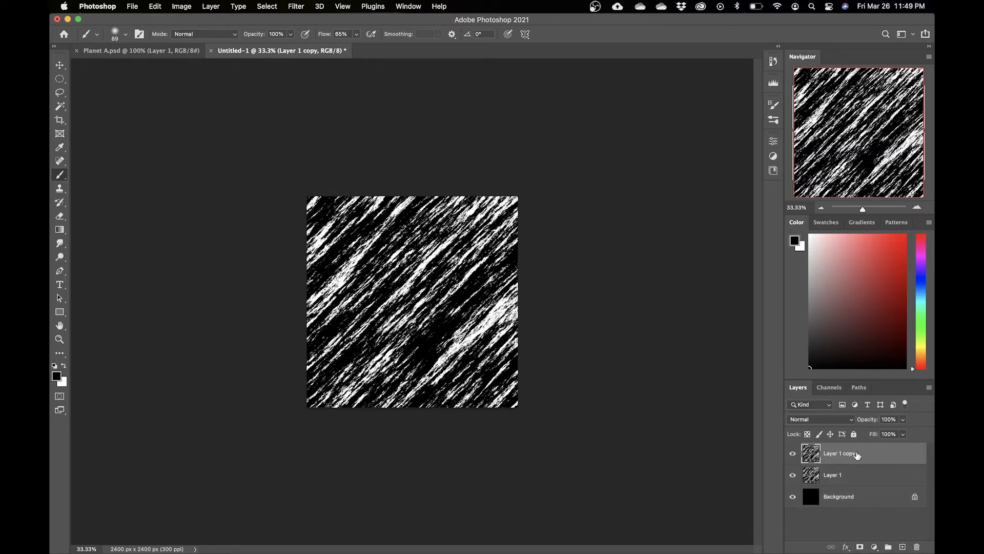
{"action": "key", "text": "super+t"}
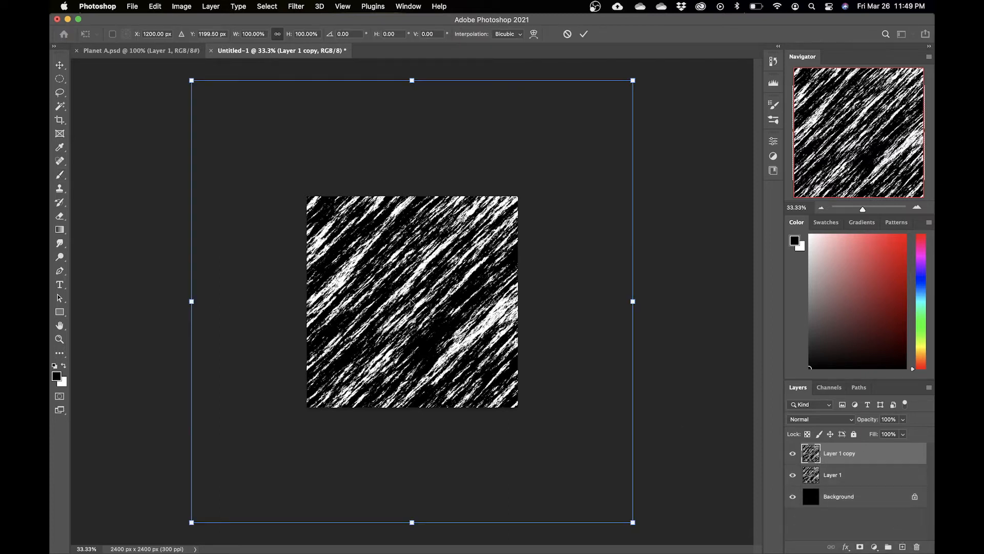
{"action": "right_click", "coordinate": [414, 298]}
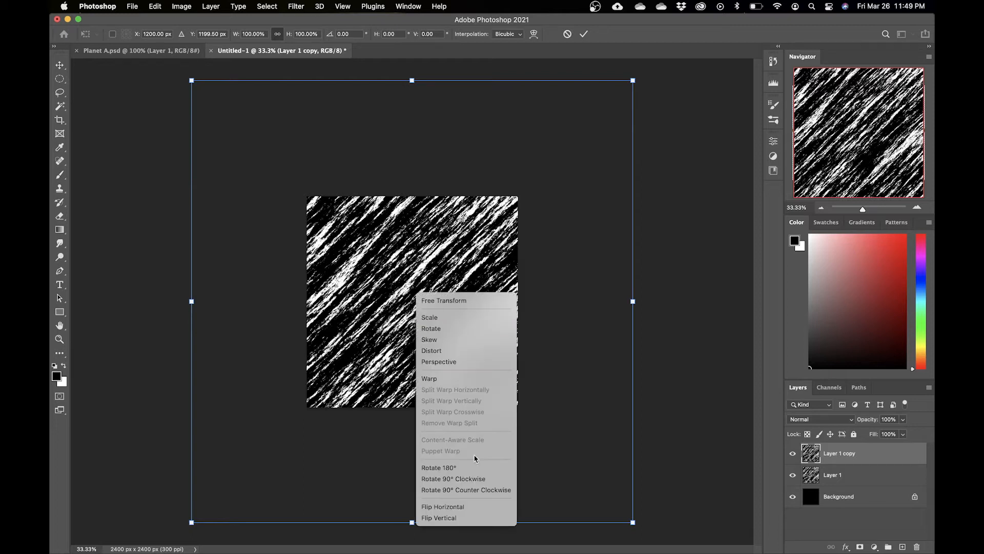
{"action": "left_click", "coordinate": [481, 509]}
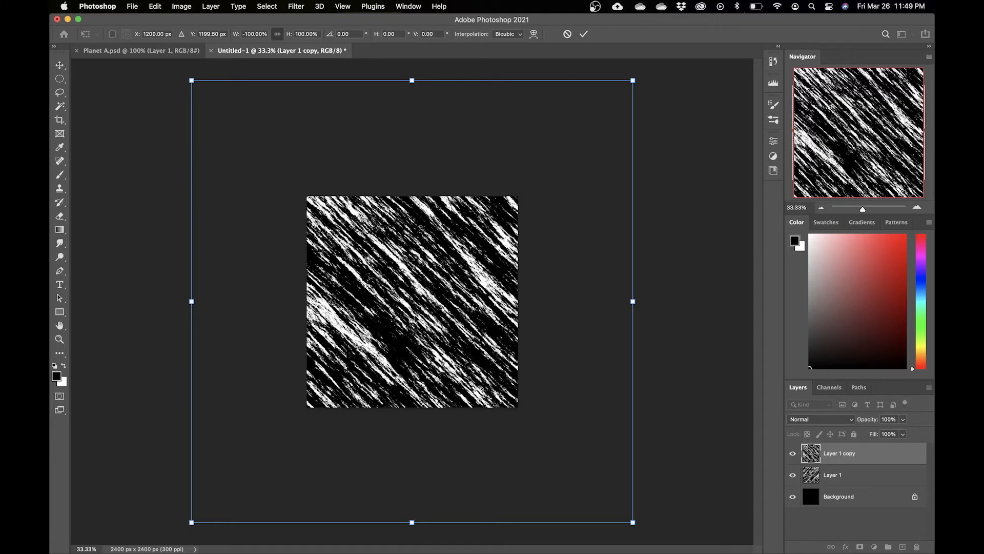
{"action": "key", "text": "Return"}
Step: Set the copy's blend mode to Vivid Light and merge it down into the fibers layer
{"action": "key", "text": "b"}
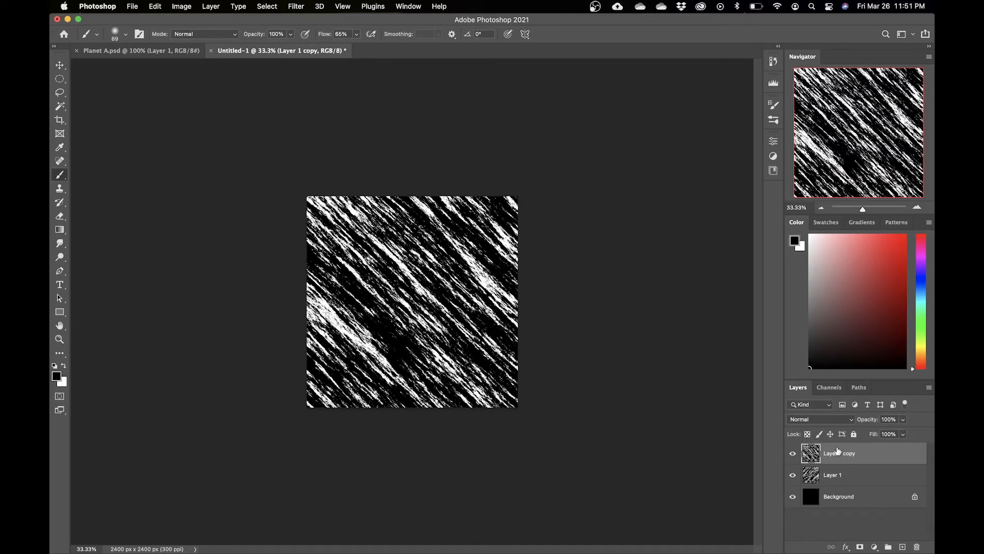
{"action": "left_click", "coordinate": [832, 421]}
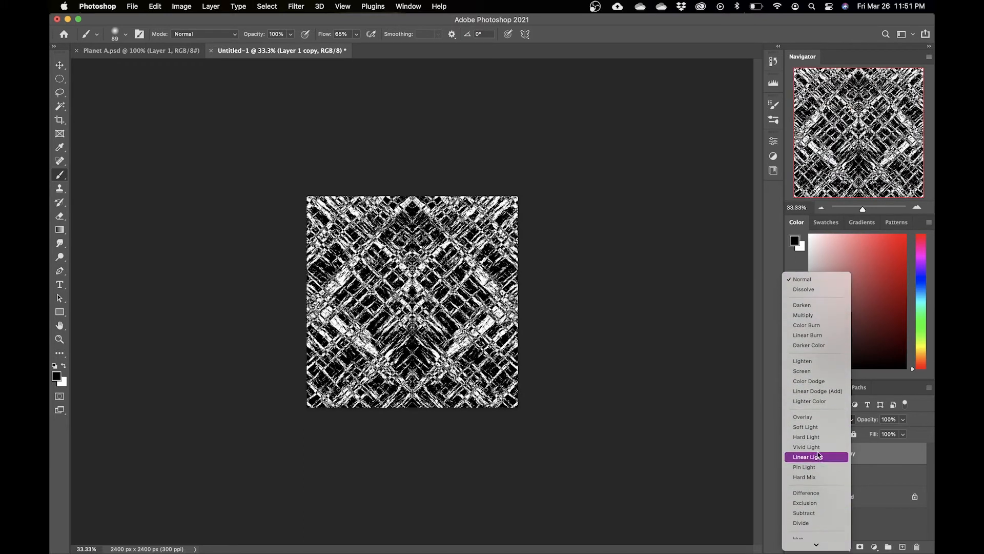
{"action": "left_click", "coordinate": [815, 447]}
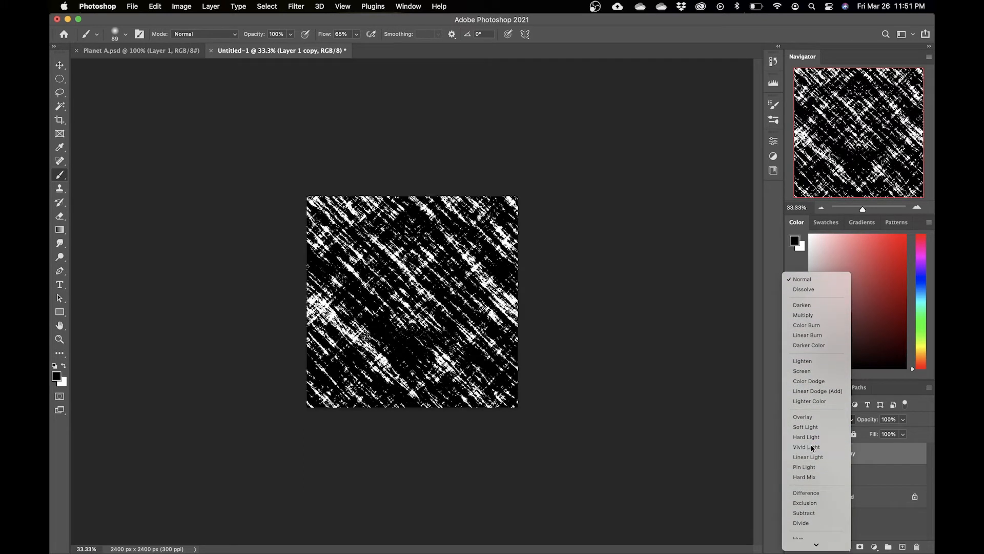
{"action": "right_click", "coordinate": [884, 454]}
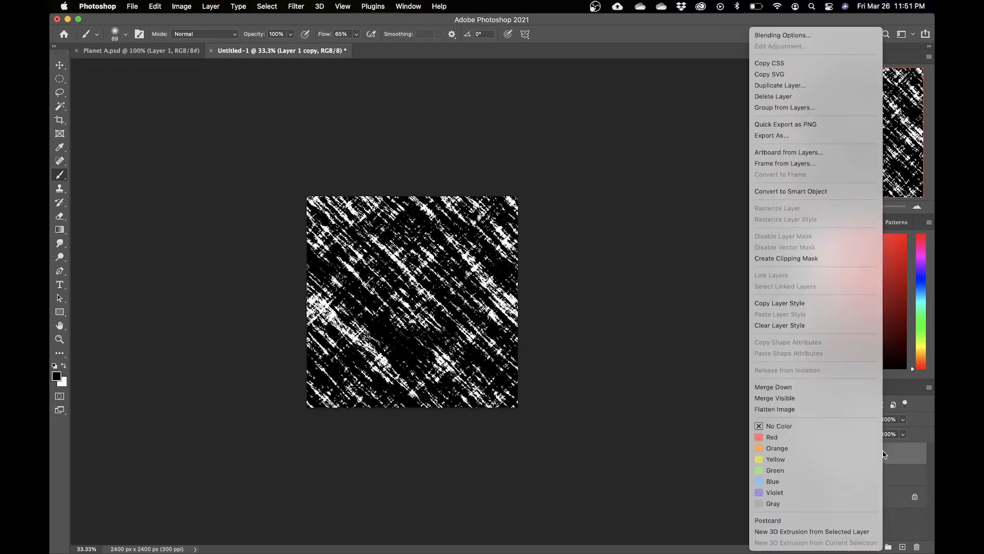
{"action": "left_click", "coordinate": [821, 394]}
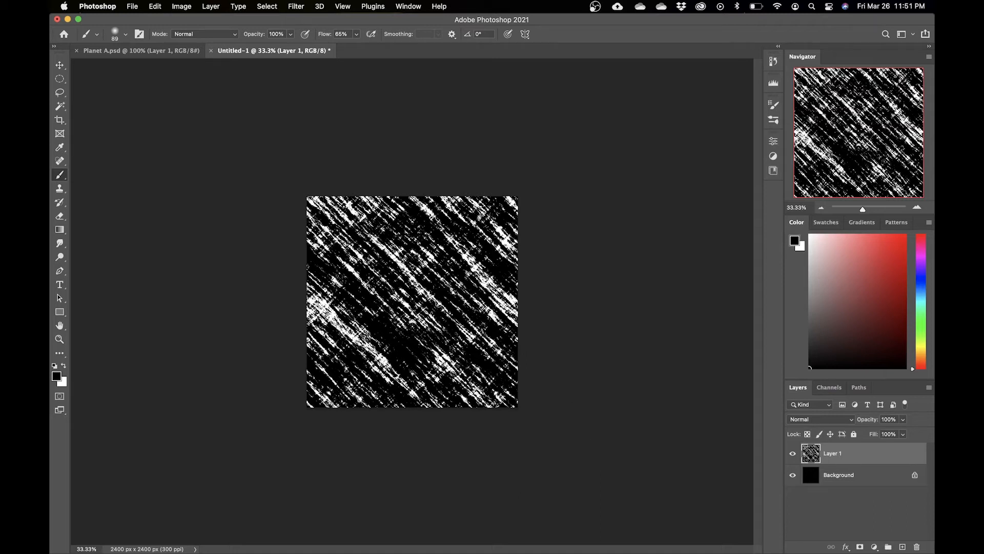
Step: Apply a Twirl filter to the fibers layer with an angle of 700°
{"action": "left_click", "coordinate": [296, 9]}
{"action": "mouse_move", "coordinate": [414, 162]}
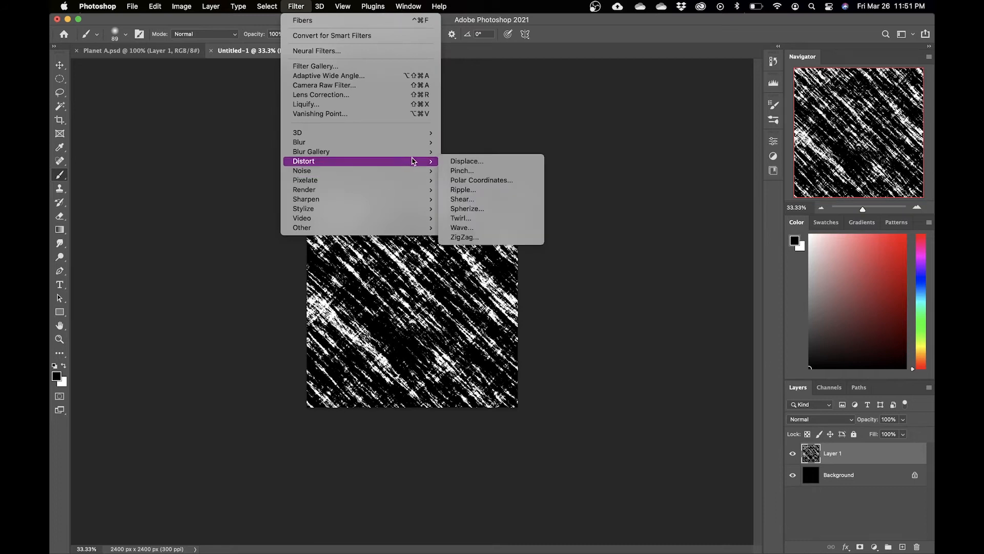
{"action": "left_click", "coordinate": [474, 219]}
{"action": "left_click", "coordinate": [519, 262]}
{"action": "left_click", "coordinate": [518, 262]}
{"action": "left_click", "coordinate": [519, 262]}
{"action": "left_click", "coordinate": [518, 262]}
{"action": "left_click", "coordinate": [519, 262]}
{"action": "left_click", "coordinate": [519, 262]}
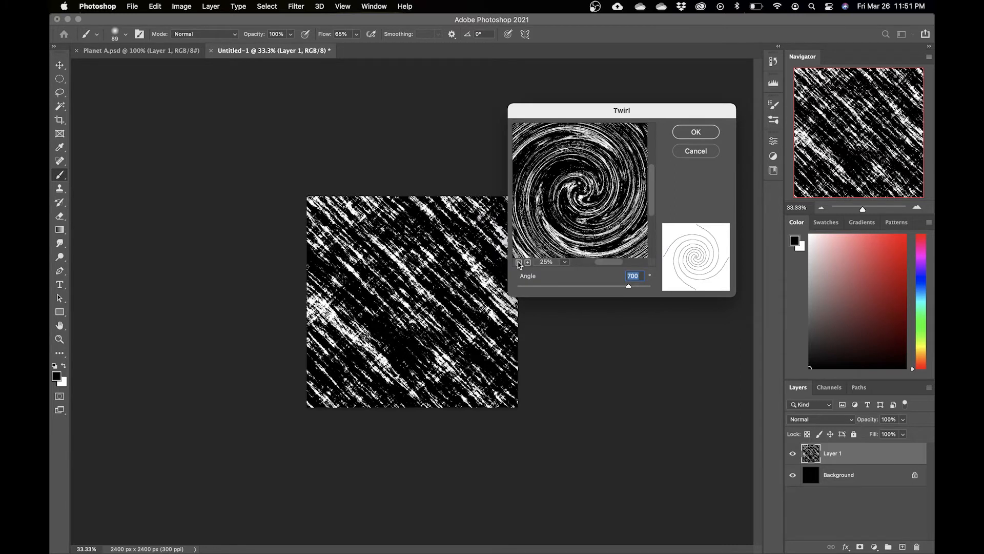
{"action": "mouse_move", "coordinate": [629, 285]}
{"action": "left_mouse_down"}
{"action": "mouse_move", "coordinate": [668, 289]}
{"action": "mouse_move", "coordinate": [507, 294]}
{"action": "mouse_move", "coordinate": [680, 291]}
{"action": "mouse_move", "coordinate": [493, 287]}
{"action": "mouse_move", "coordinate": [569, 282]}
{"action": "mouse_move", "coordinate": [637, 292]}
{"action": "mouse_move", "coordinate": [632, 284]}
{"action": "left_mouse_up"}
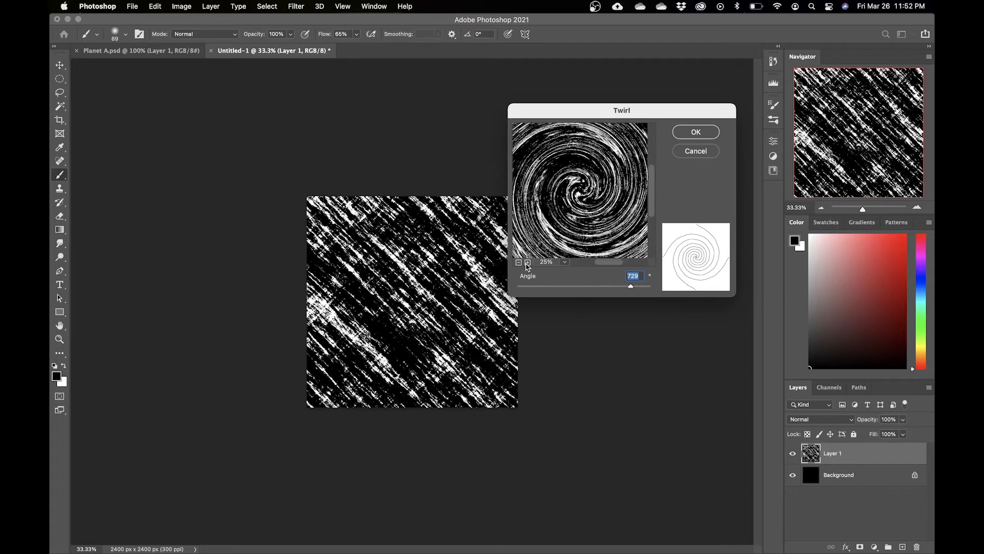
{"action": "mouse_move", "coordinate": [635, 289]}
{"action": "left_mouse_down"}
{"action": "mouse_move", "coordinate": [622, 288]}
{"action": "mouse_move", "coordinate": [633, 288]}
{"action": "left_mouse_up"}
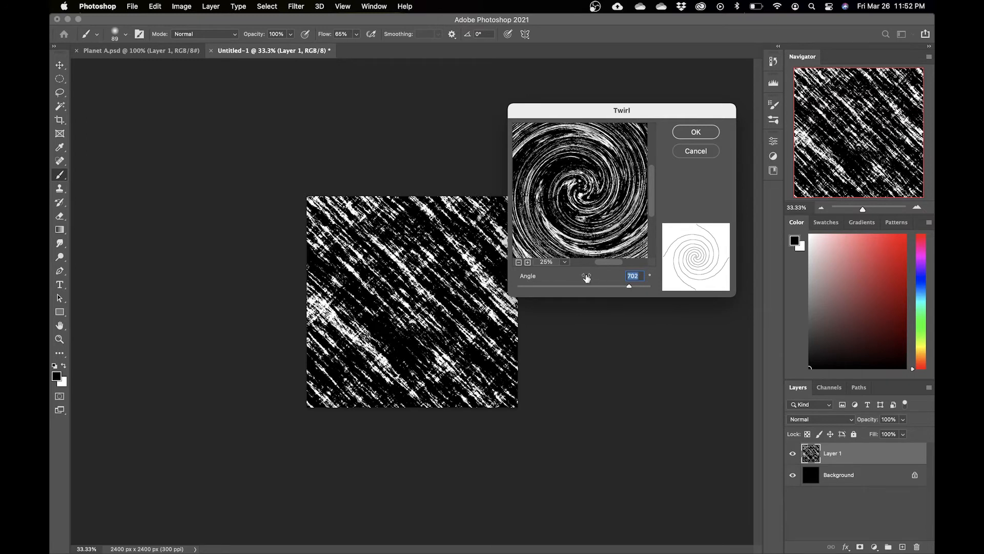
{"action": "left_click", "coordinate": [518, 263]}
{"action": "left_click", "coordinate": [528, 263]}
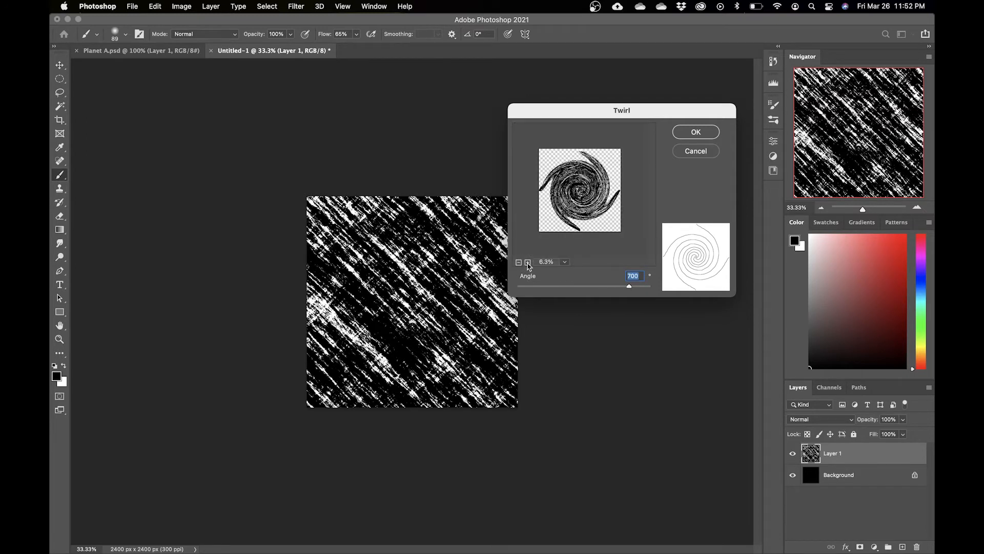
{"action": "left_click", "coordinate": [528, 262]}
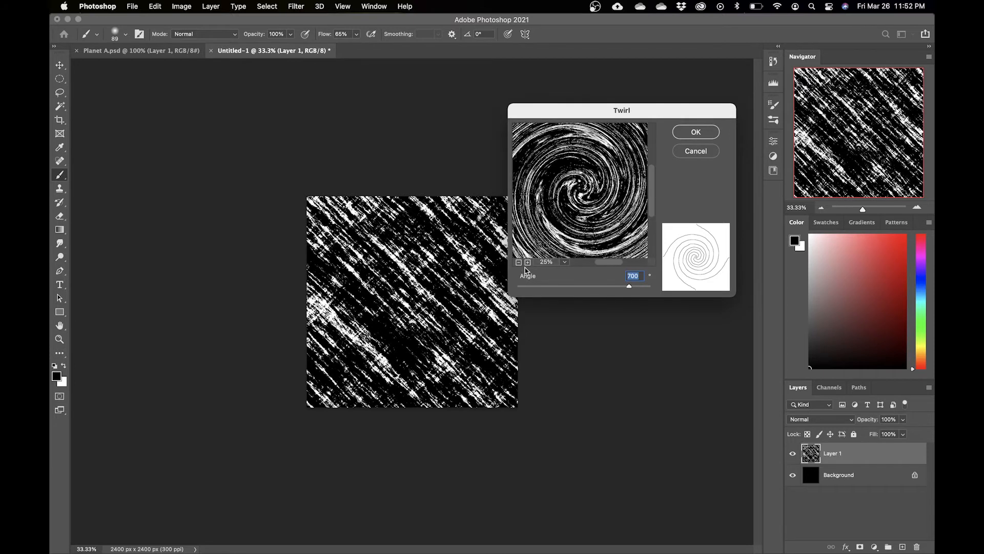
{"action": "left_click", "coordinate": [698, 133]}
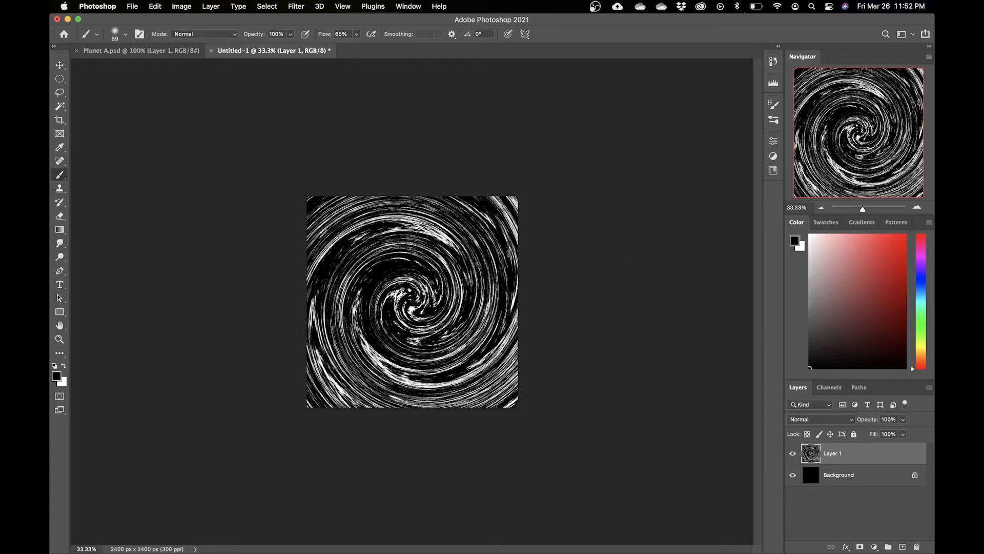
Step: Scale the twirled layer down proportionally to about 78% and apply the transform
{"action": "key", "text": "super+t"}
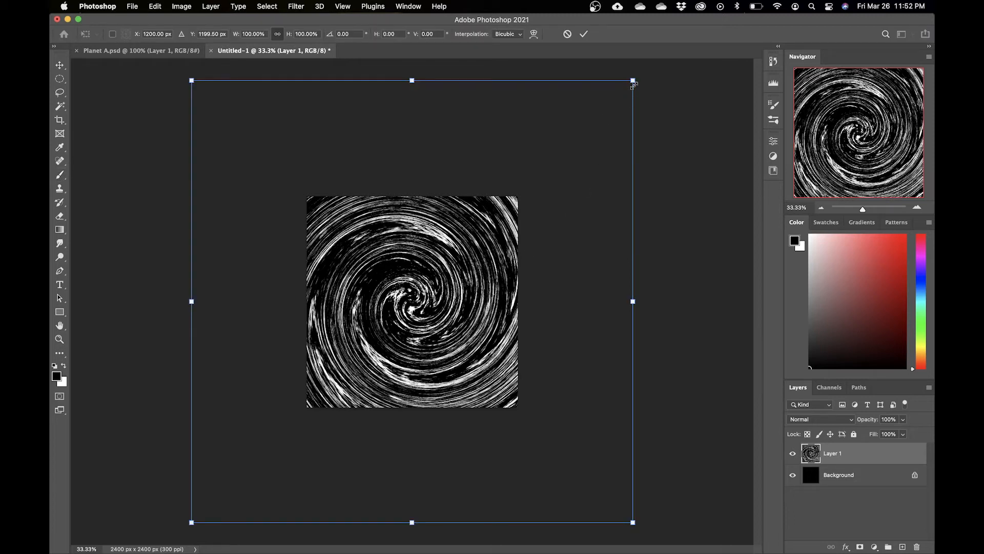
{"action": "left_click_drag", "start_coordinate": [634, 81], "coordinate": [586, 132]}
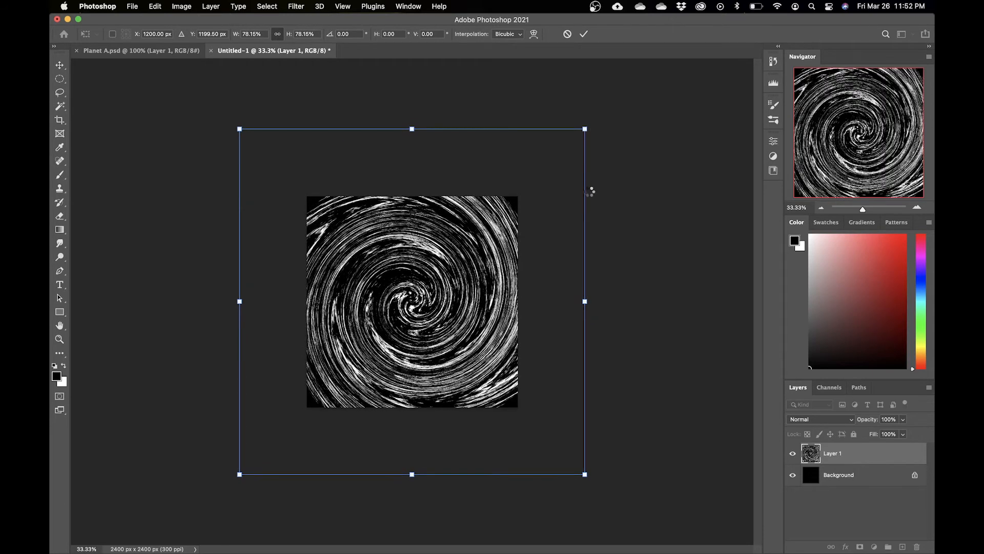
{"action": "key", "text": "Return"}
{"action": "key", "text": "super+plus"}
Step: Draw a circular elliptical-marquee selection with a 100 px feather, centred on the swirl
{"action": "key", "text": "b"}
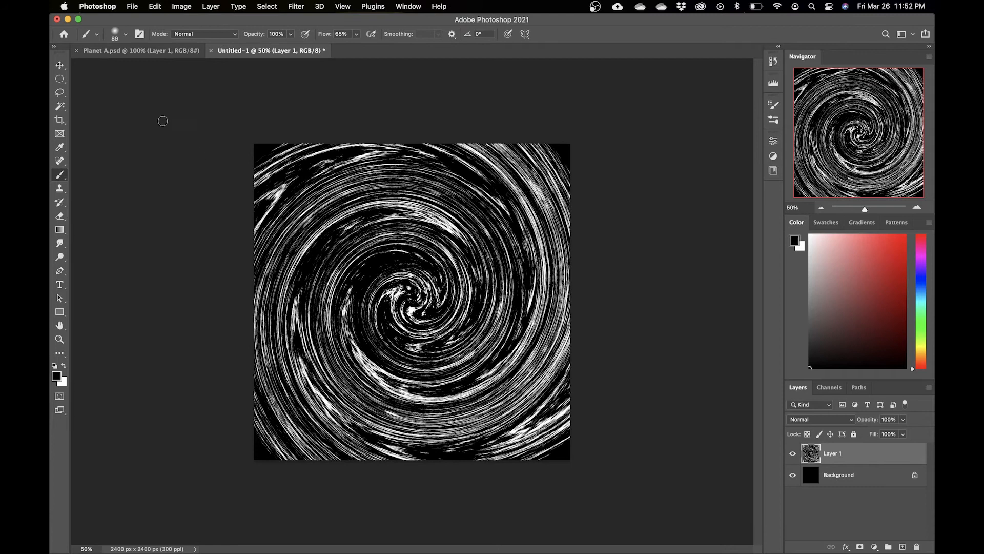
{"action": "left_click", "coordinate": [60, 80]}
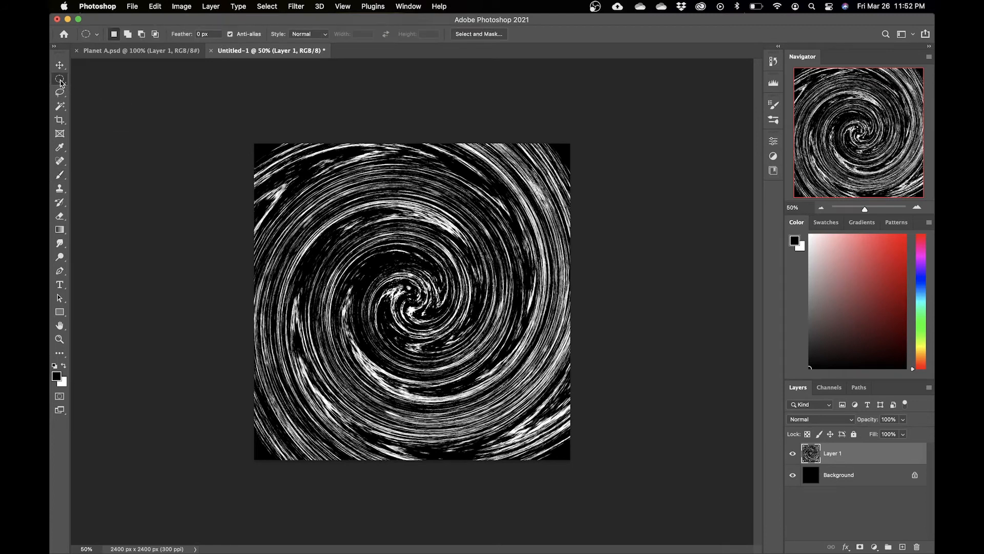
{"action": "left_click", "coordinate": [201, 34]}
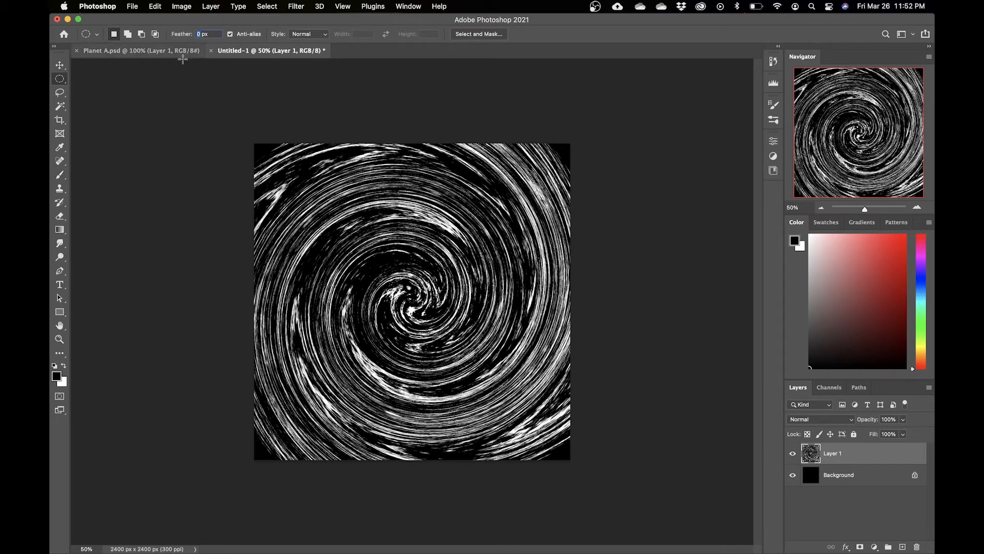
{"action": "type", "text": "100"}
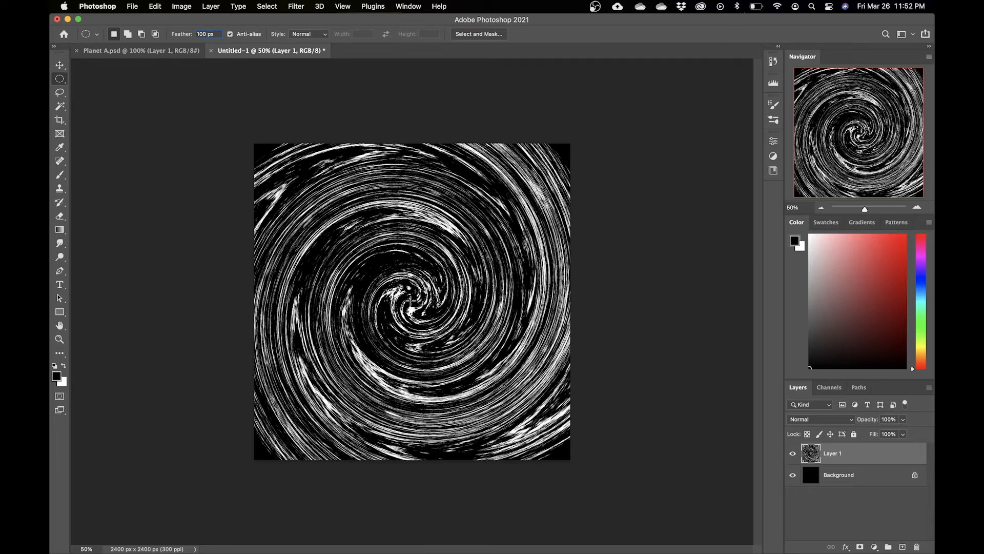
{"action": "left_click_drag", "start_coordinate": [410, 302], "coordinate": [561, 171]}
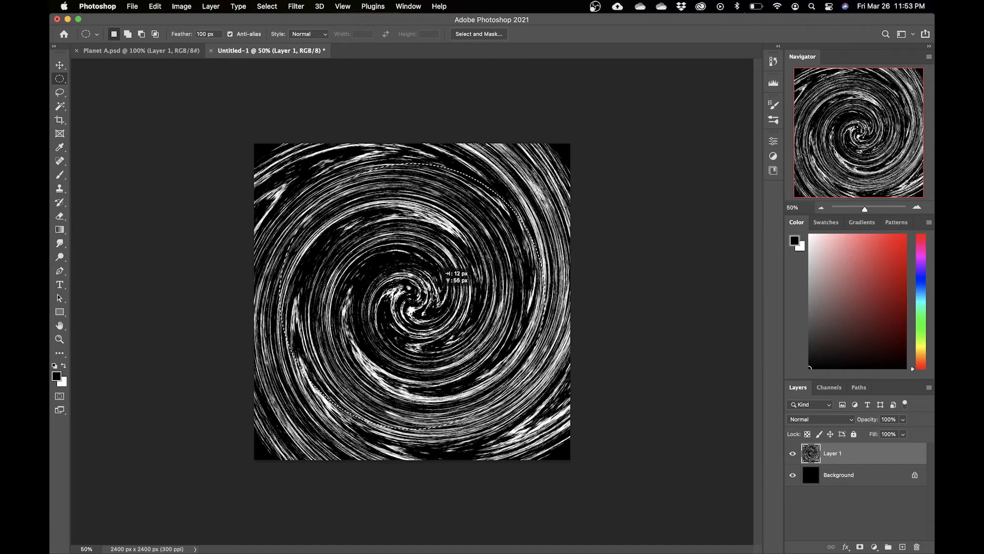
{"action": "left_click_drag", "start_coordinate": [426, 266], "coordinate": [428, 271]}
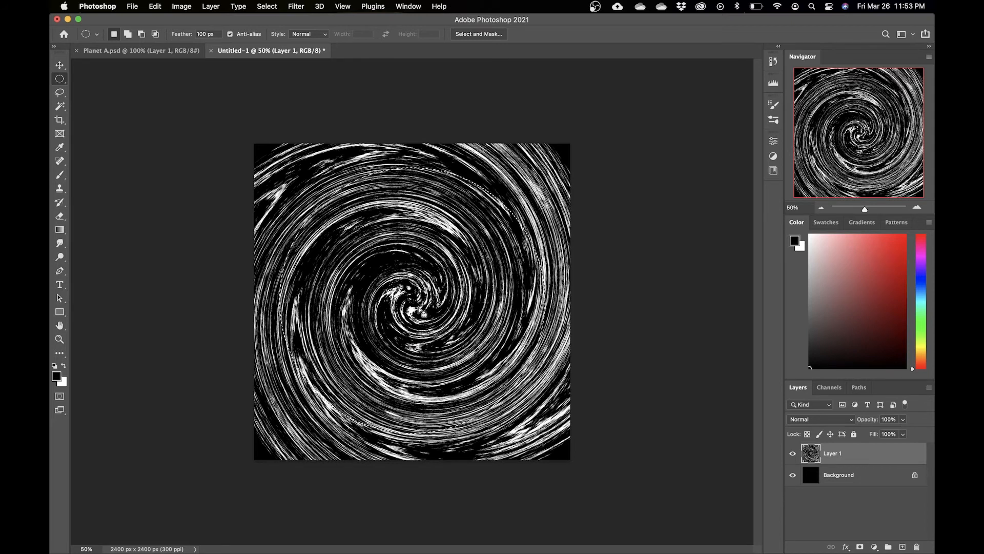
Step: Cut the selection to a new layer and delete the original fibers layer
{"action": "right_click", "coordinate": [417, 308]}
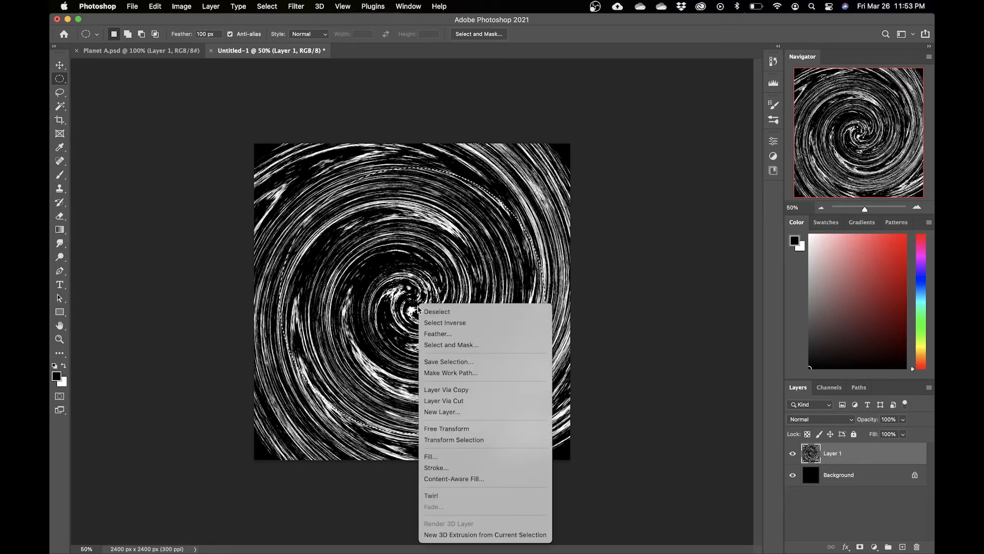
{"action": "left_click", "coordinate": [459, 404]}
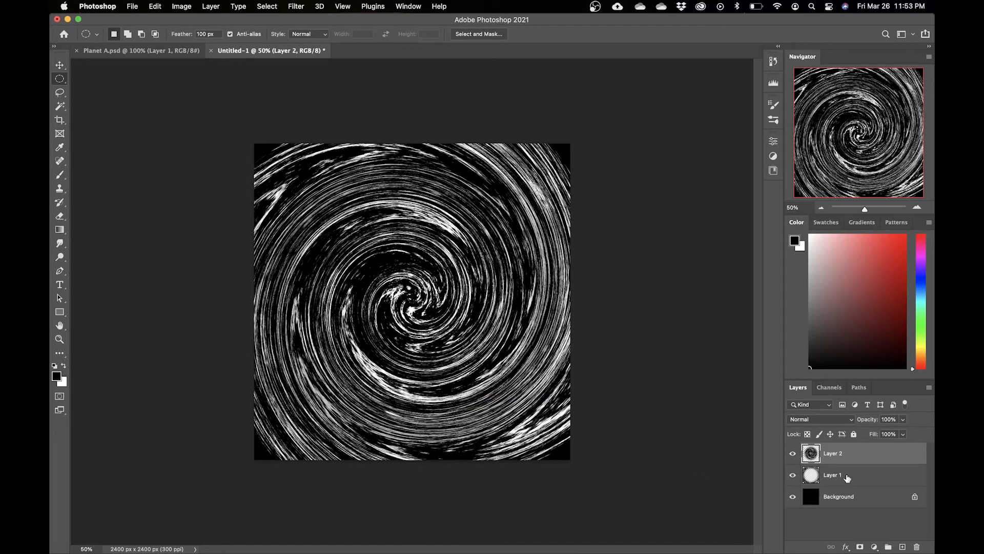
{"action": "left_click", "coordinate": [842, 479]}
{"action": "key", "text": "Delete"}
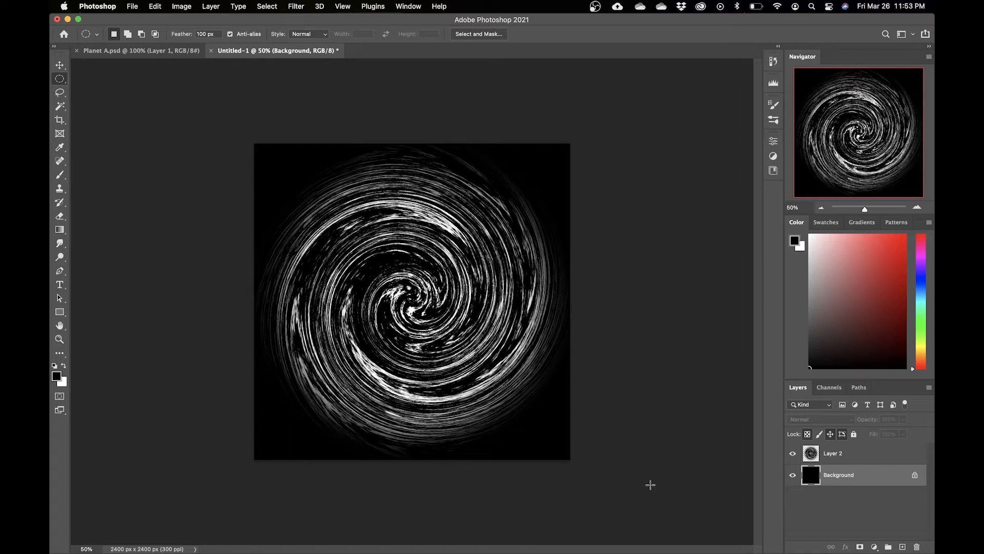
Step: Toggle the background's visibility off and on to inspect the feathered swirl
{"action": "key", "text": "alt+bracketright"}
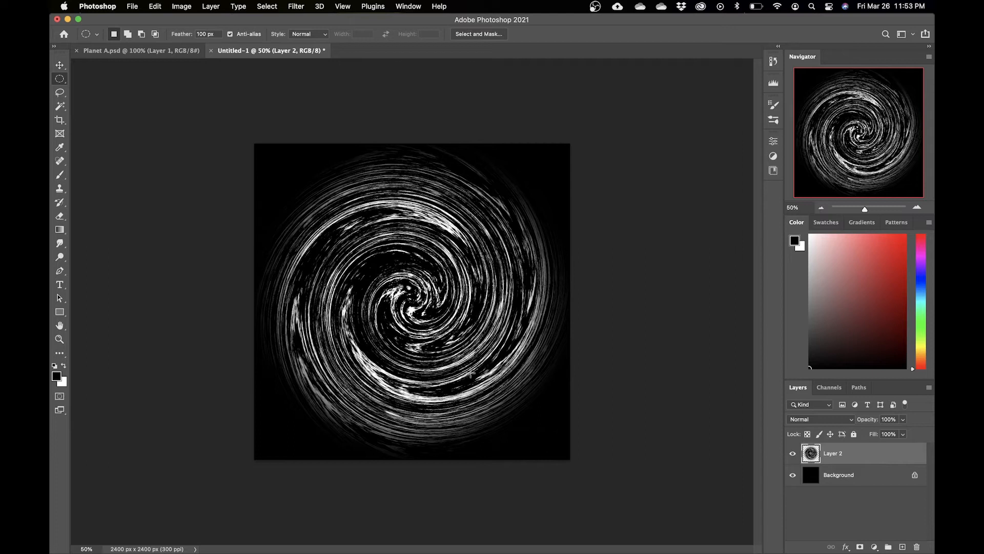
{"action": "key", "text": "shift+g"}
{"action": "left_click", "coordinate": [794, 474]}
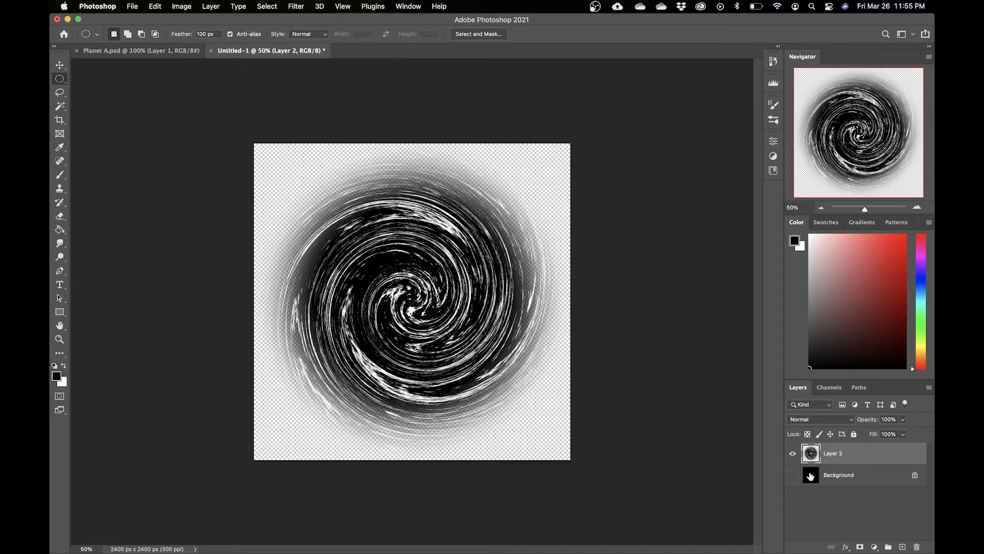
{"action": "left_click", "coordinate": [793, 474]}
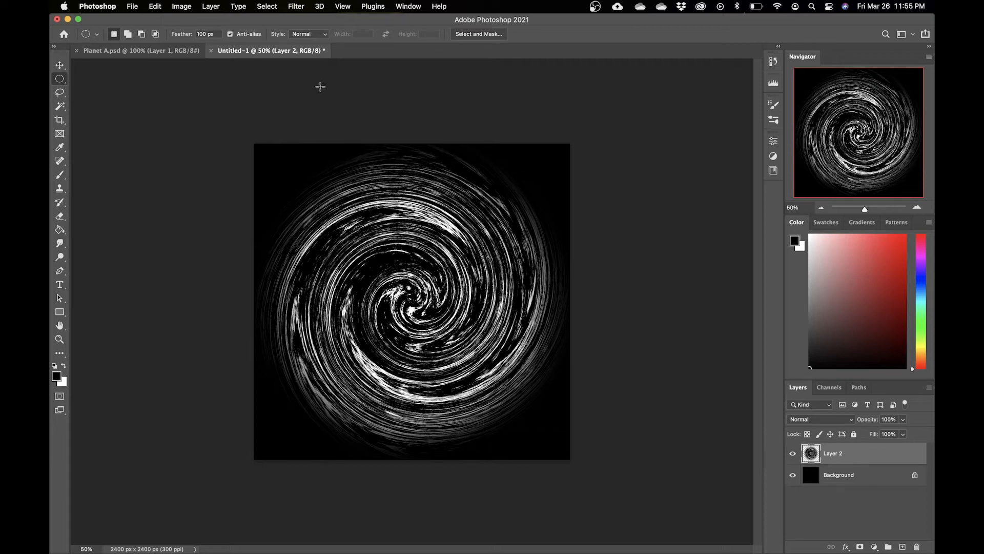
Step: Select the swirl's highlights with Color Range, adjusting the range to about 160
{"action": "left_click", "coordinate": [271, 6]}
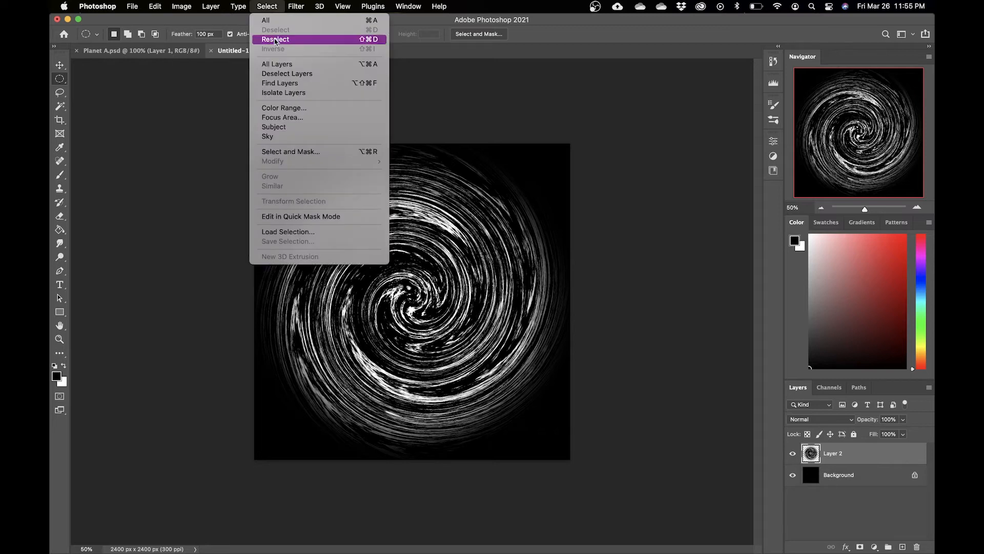
{"action": "left_click", "coordinate": [323, 110]}
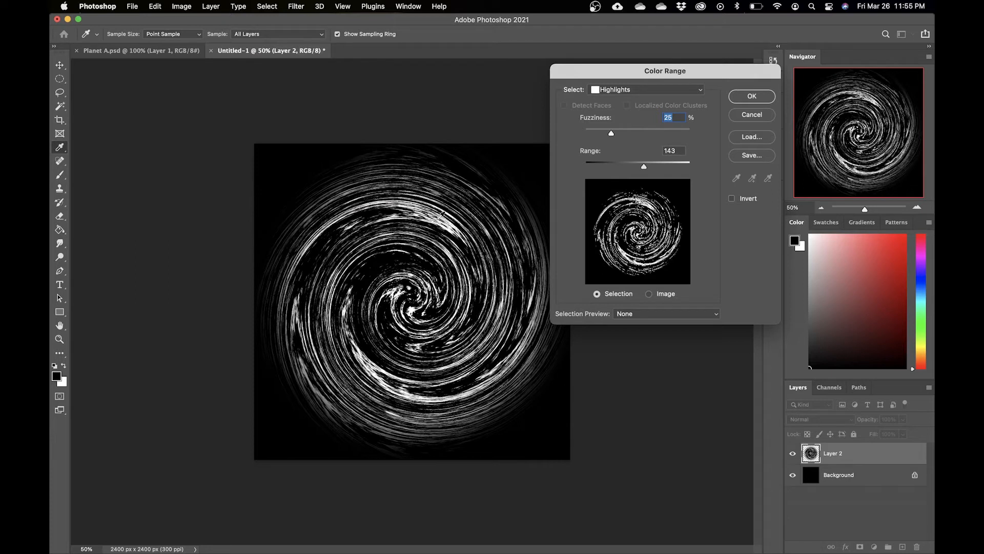
{"action": "left_click", "coordinate": [315, 241]}
{"action": "left_click", "coordinate": [324, 246]}
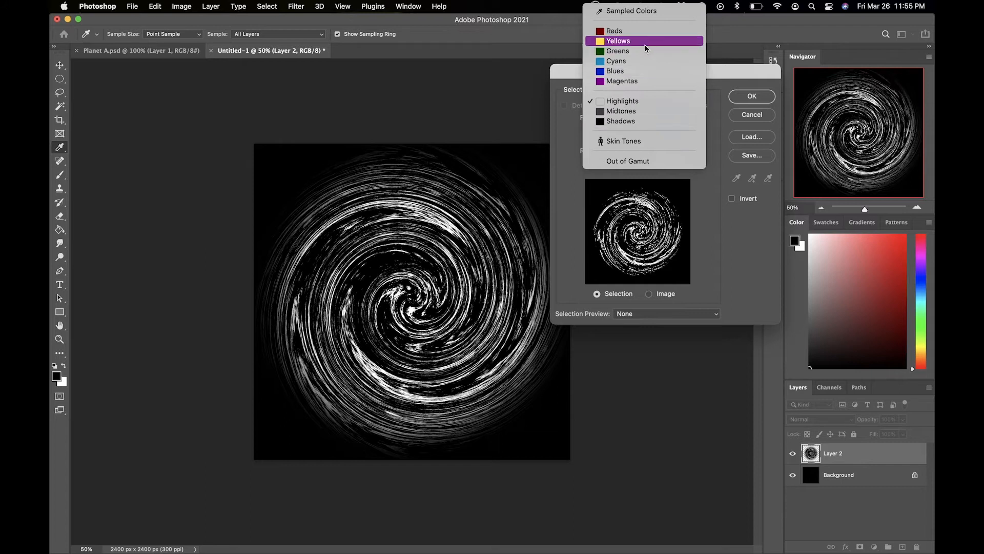
{"action": "left_click", "coordinate": [624, 102]}
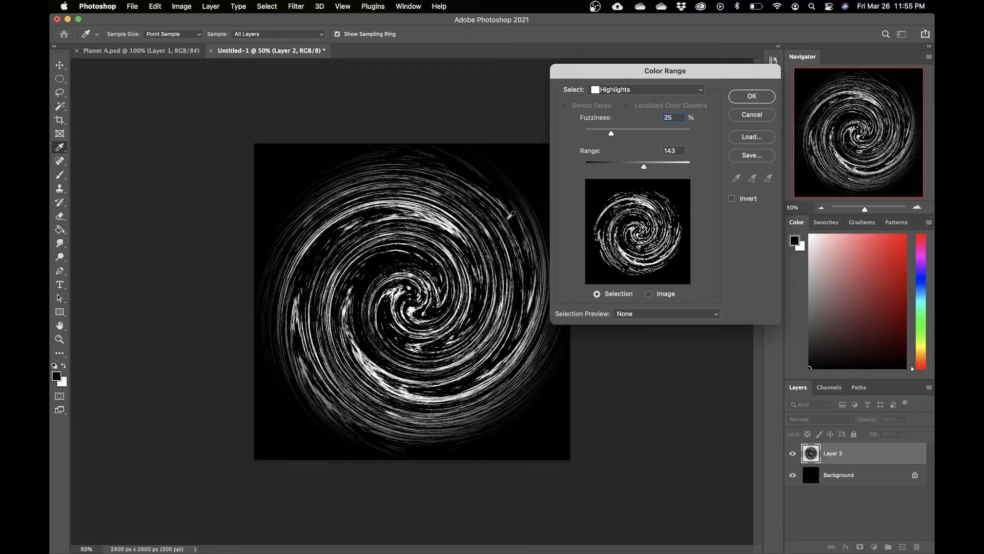
{"action": "left_click", "coordinate": [450, 228]}
{"action": "left_click_drag", "start_coordinate": [645, 168], "coordinate": [707, 178]}
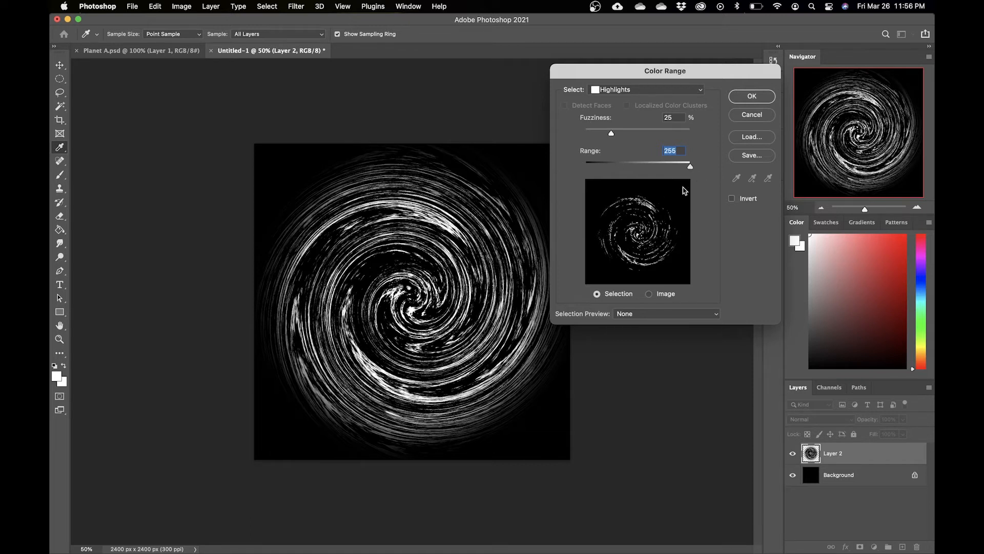
{"action": "mouse_move", "coordinate": [690, 166]}
{"action": "left_mouse_down"}
{"action": "mouse_move", "coordinate": [667, 171]}
{"action": "mouse_move", "coordinate": [694, 168]}
{"action": "mouse_move", "coordinate": [688, 178]}
{"action": "left_mouse_up"}
{"action": "left_click_drag", "start_coordinate": [690, 168], "coordinate": [615, 172]}
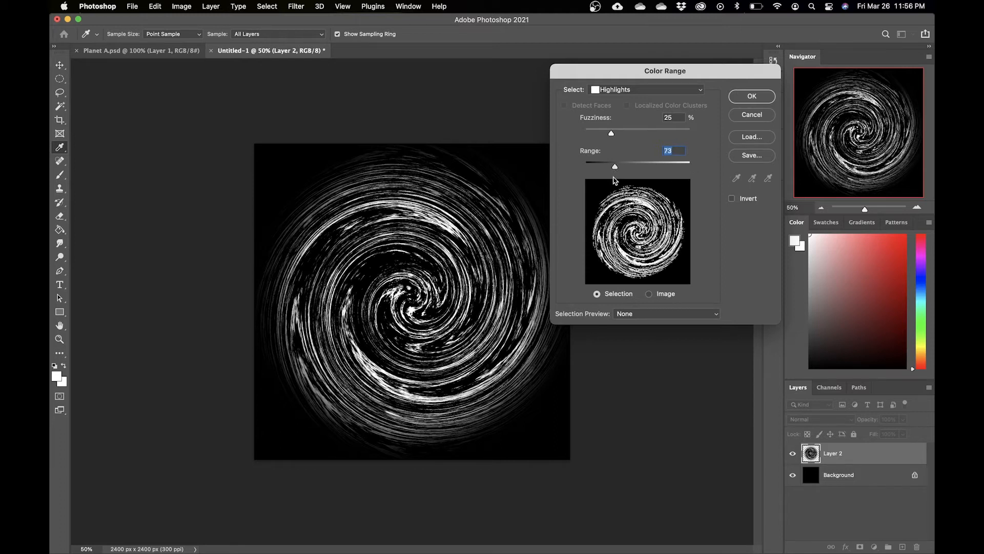
{"action": "left_click", "coordinate": [637, 167]}
{"action": "left_click_drag", "start_coordinate": [637, 168], "coordinate": [662, 169]}
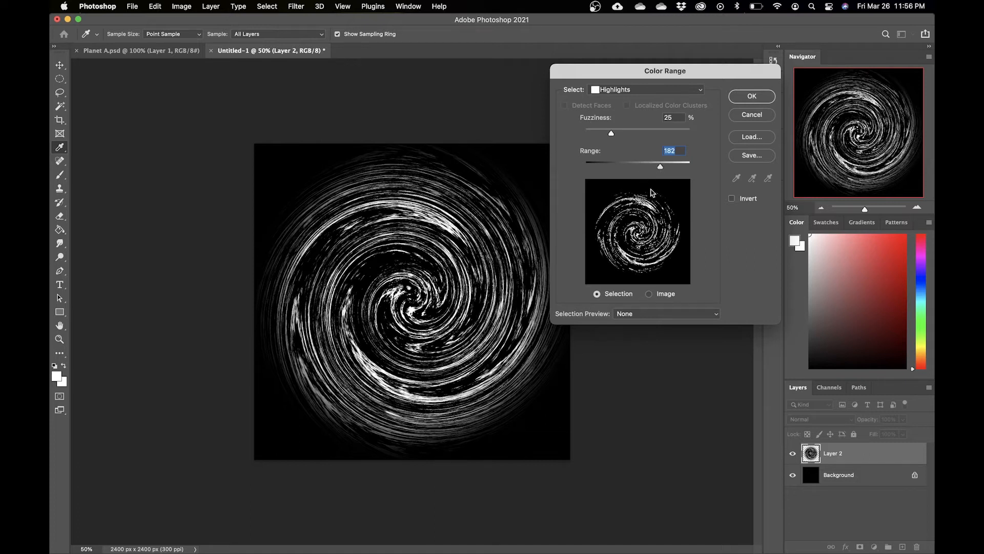
{"action": "left_click_drag", "start_coordinate": [661, 169], "coordinate": [653, 170]}
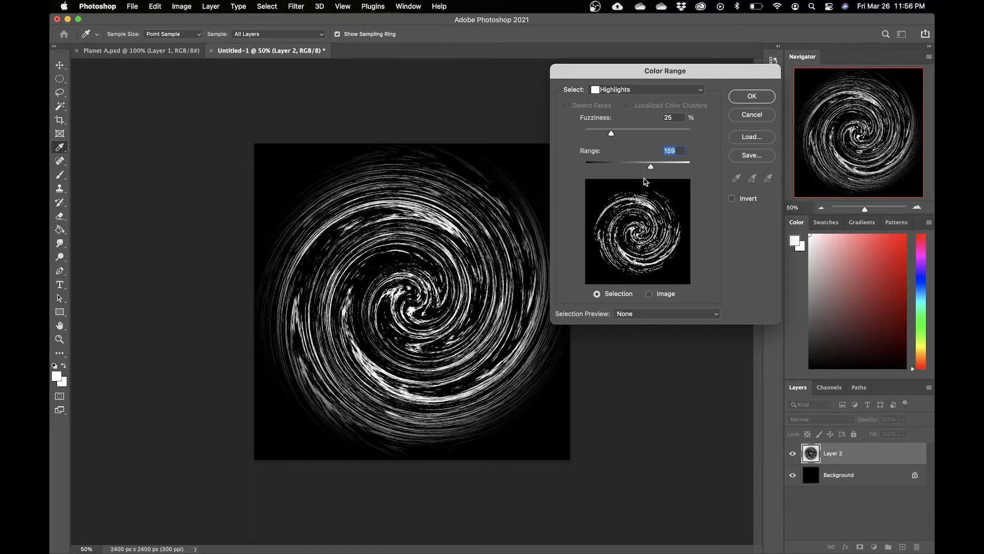
{"action": "key", "text": "Up"}
{"action": "left_click", "coordinate": [752, 97]}
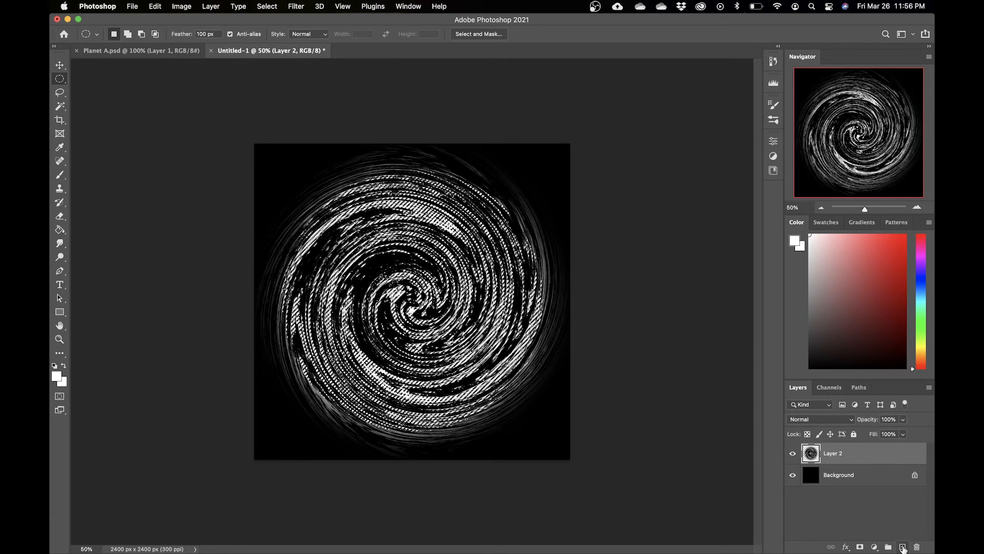
Step: Add a new empty layer and delete the original swirl layer
{"action": "left_click", "coordinate": [902, 546]}
{"action": "left_click_drag", "start_coordinate": [857, 472], "coordinate": [917, 546]}
Step: Fill the highlight selection with white on the new layer using the Paint Bucket, then deselect
{"action": "key", "text": "d"}
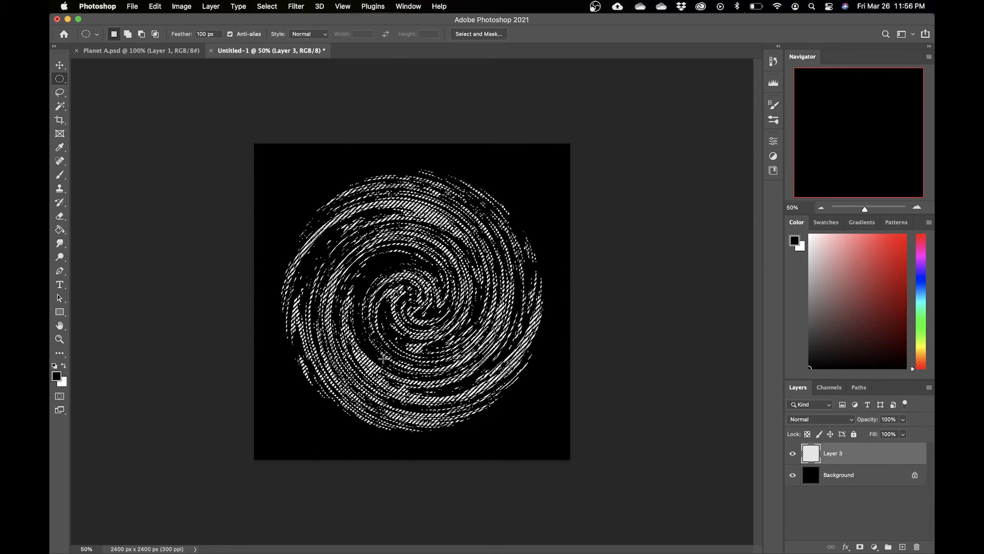
{"action": "key", "text": "x"}
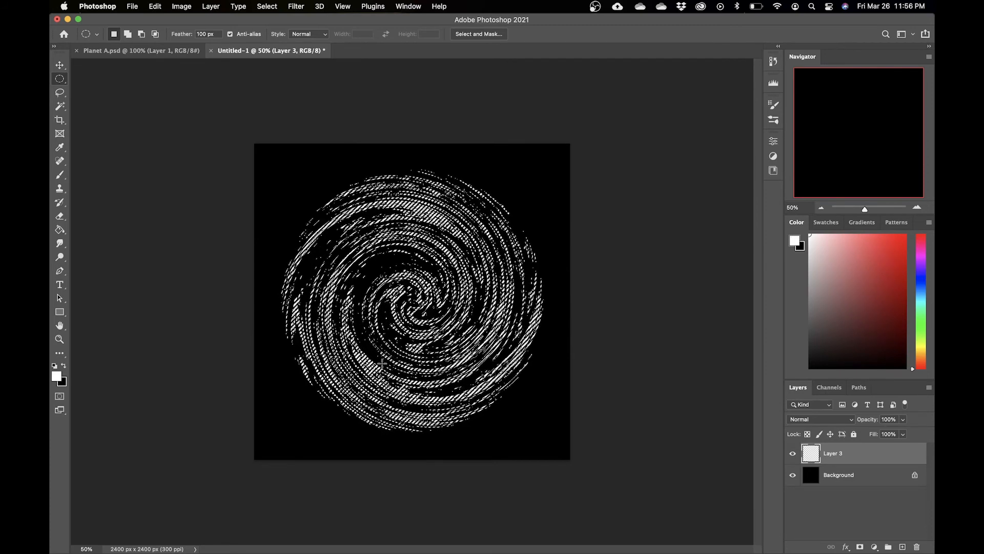
{"action": "key", "text": "g"}
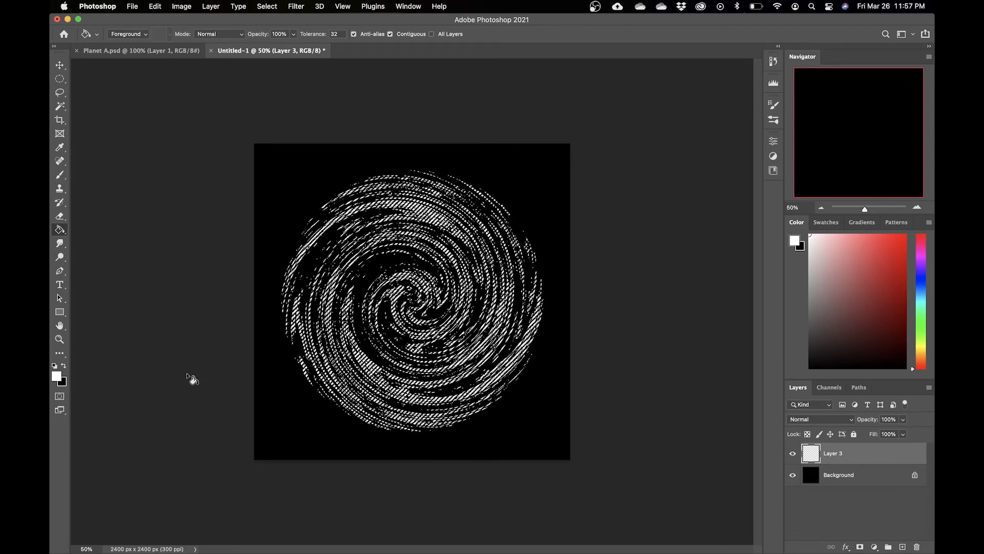
{"action": "right_click", "coordinate": [60, 230]}
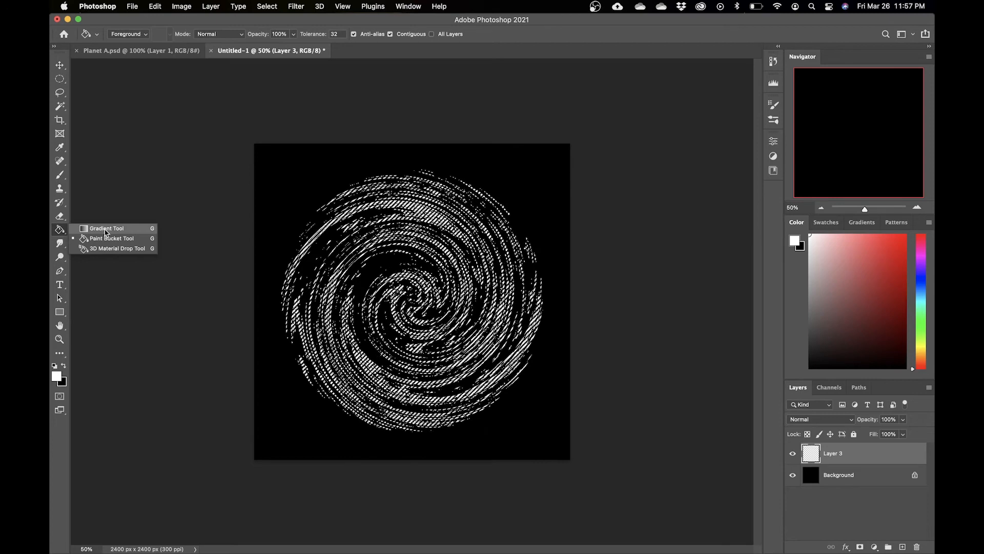
{"action": "left_click", "coordinate": [60, 230]}
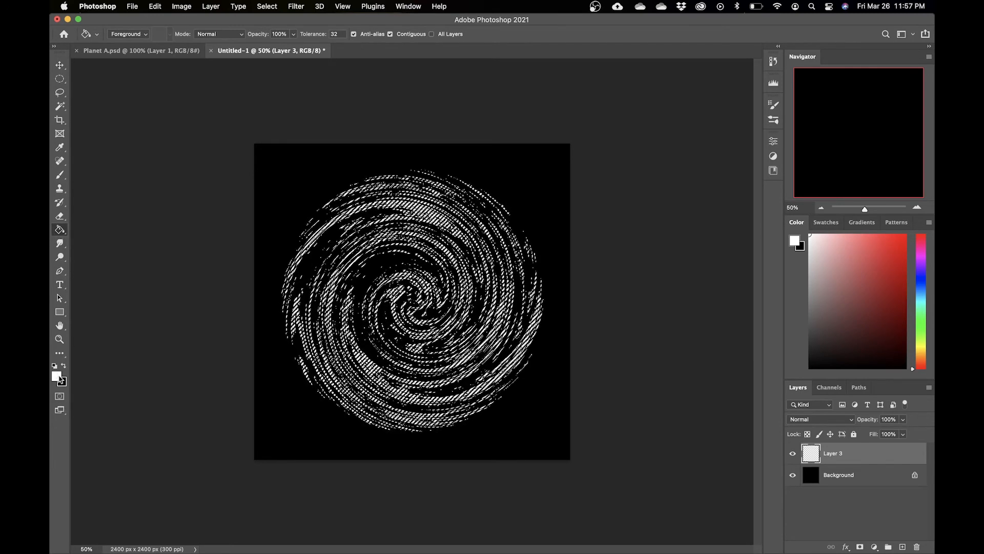
{"action": "left_click", "coordinate": [449, 232]}
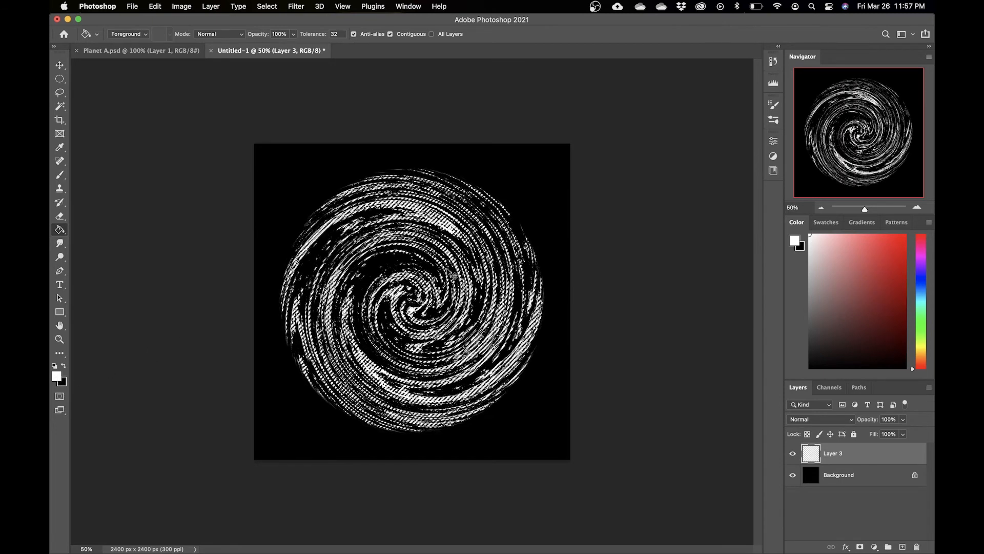
{"action": "key", "text": "super+d"}
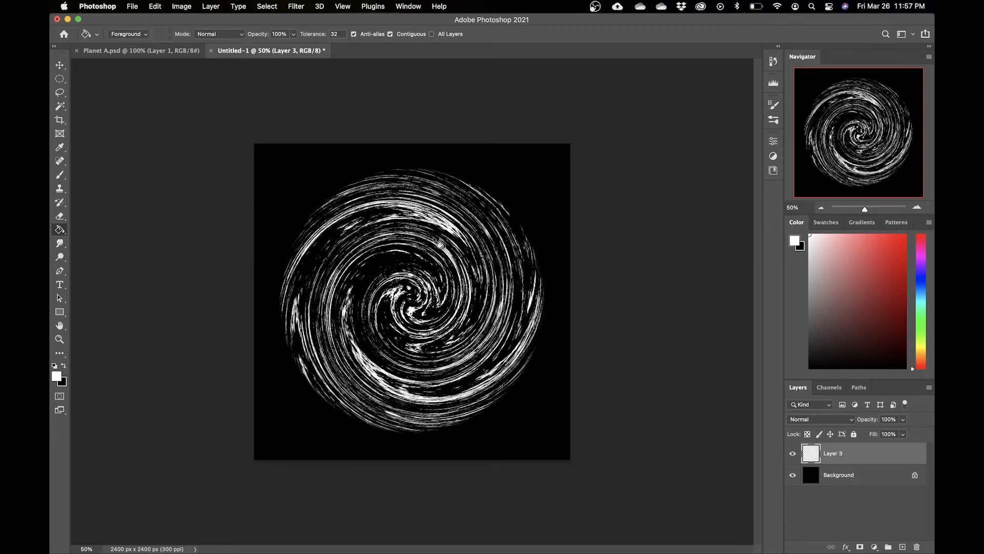
Step: Toggle the background's visibility off and on to inspect the white swirl
{"action": "left_click", "coordinate": [793, 475]}
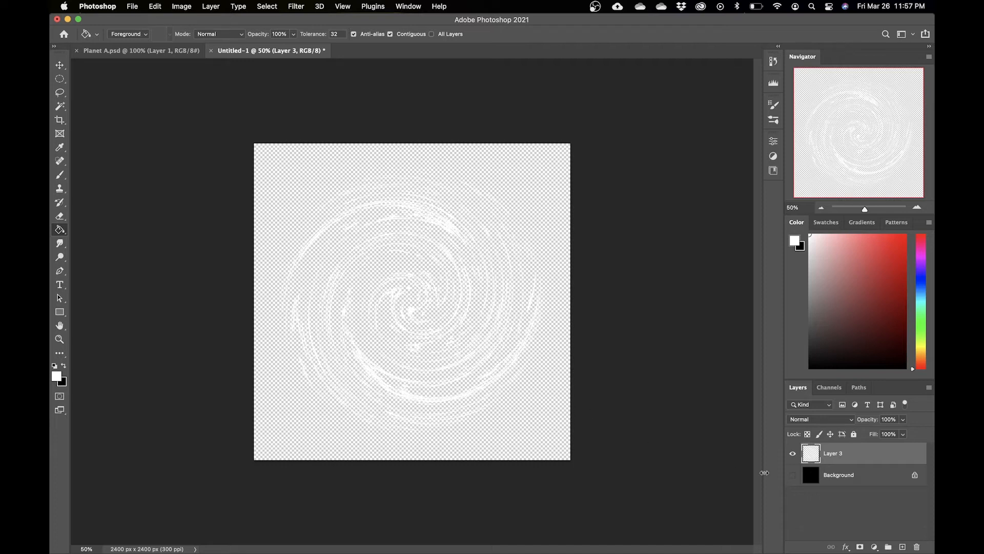
{"action": "left_click", "coordinate": [792, 475]}
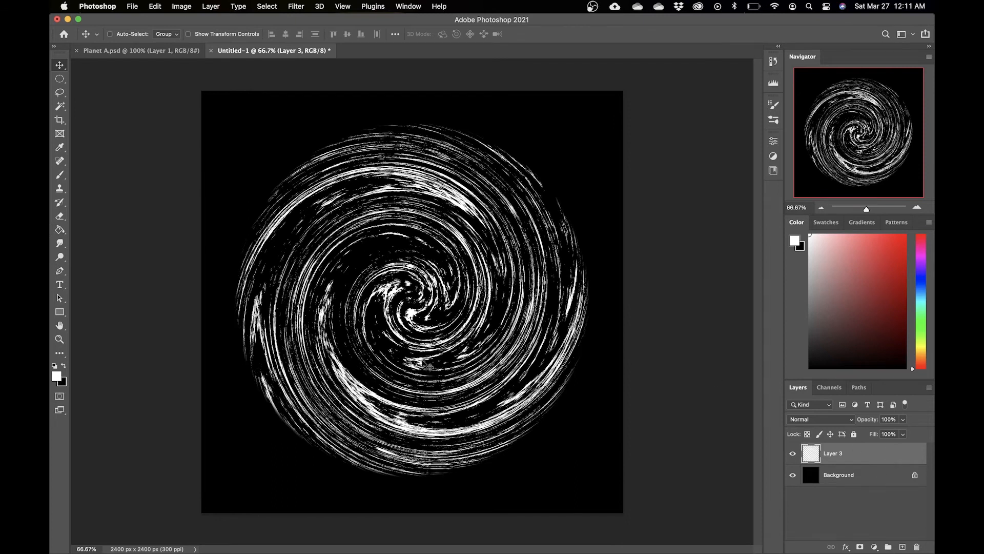
Step: Add a Gradient Overlay layer style to the swirl layer
{"action": "double_click", "coordinate": [886, 459]}
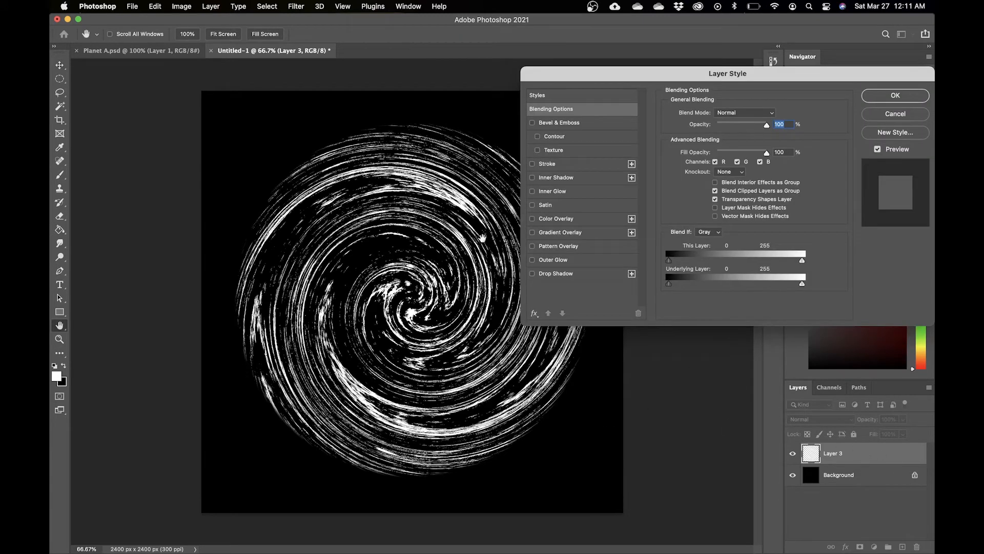
{"action": "left_click", "coordinate": [533, 233]}
{"action": "left_click", "coordinate": [590, 238]}
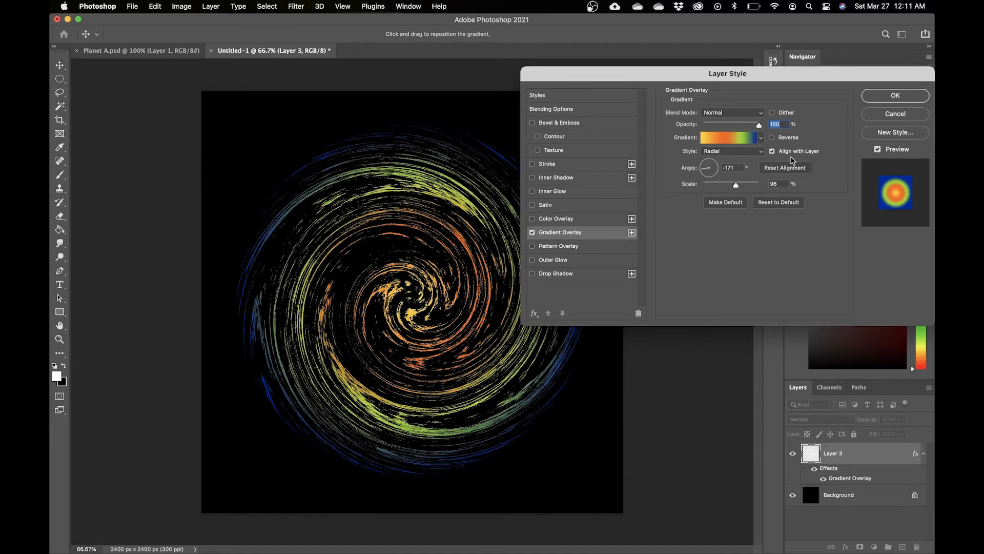
Step: Browse the gradient preset folders for a suitable gradient
{"action": "left_click", "coordinate": [761, 139]}
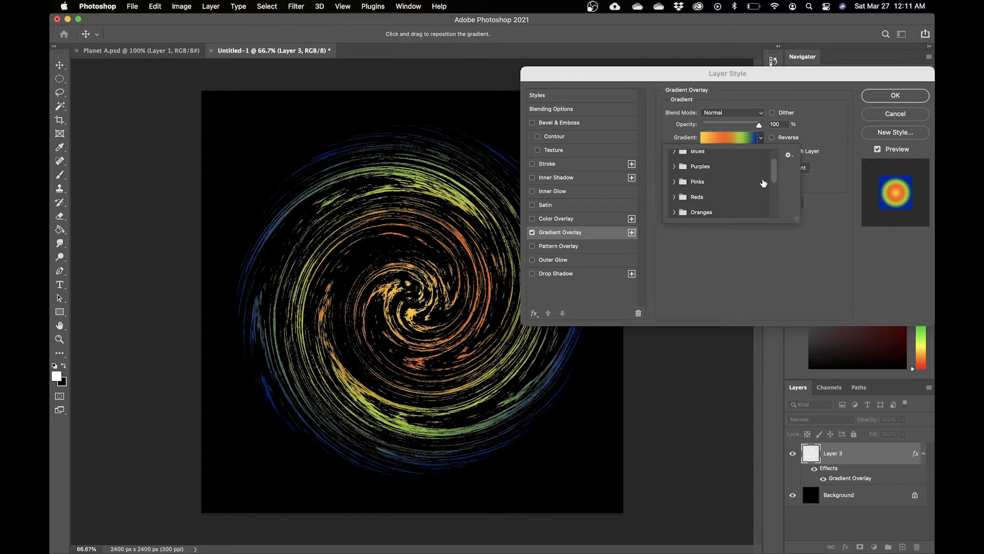
{"action": "left_click_drag", "start_coordinate": [774, 174], "coordinate": [769, 204]}
{"action": "left_click", "coordinate": [672, 197]}
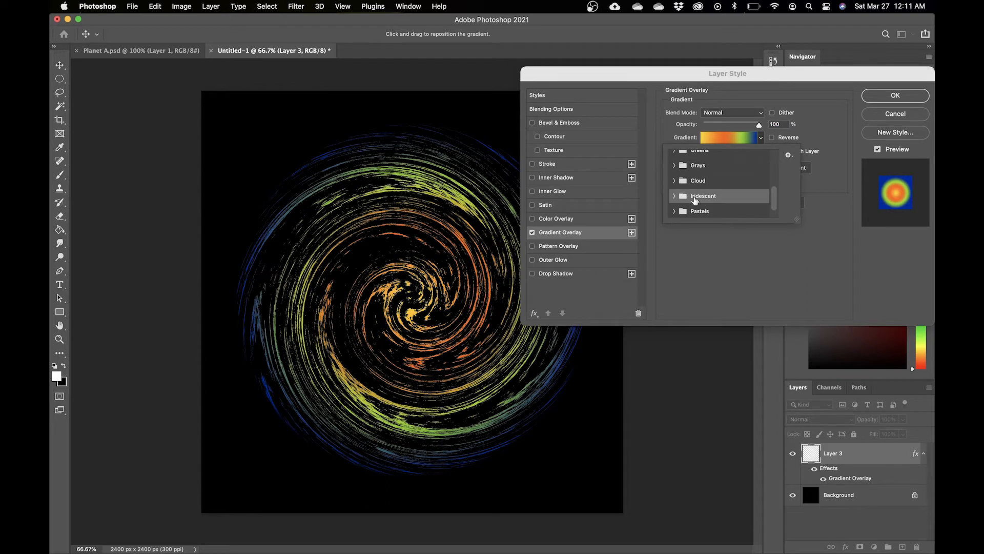
{"action": "left_click", "coordinate": [671, 197]}
{"action": "mouse_move", "coordinate": [777, 191]}
{"action": "left_mouse_down"}
{"action": "mouse_move", "coordinate": [776, 208]}
{"action": "mouse_move", "coordinate": [774, 190]}
{"action": "left_mouse_up"}
{"action": "left_click", "coordinate": [674, 183]}
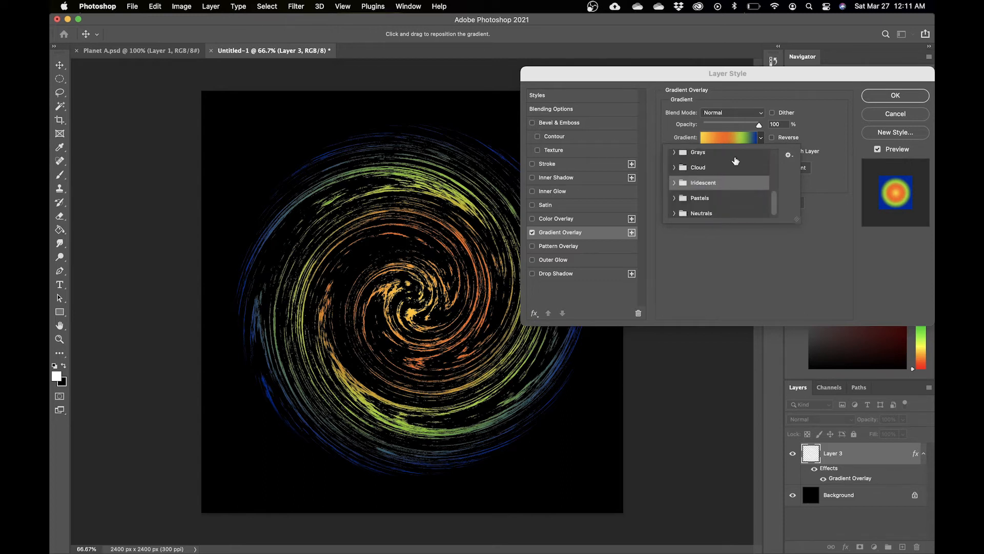
{"action": "left_click", "coordinate": [763, 139]}
Step: Open the gradient editor, remove the green stop and shift the orange stop to the right
{"action": "left_click", "coordinate": [739, 139]}
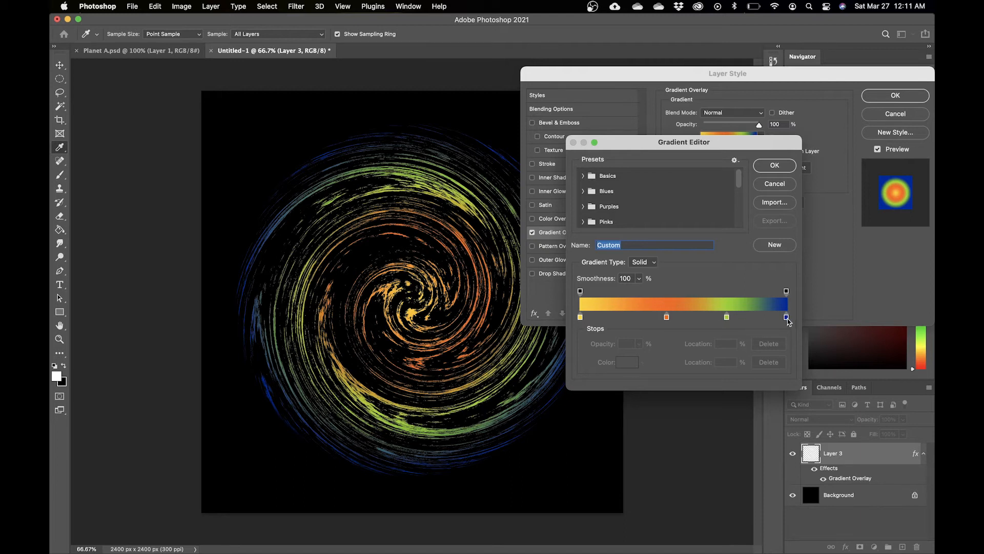
{"action": "left_click_drag", "start_coordinate": [726, 318], "coordinate": [727, 333]}
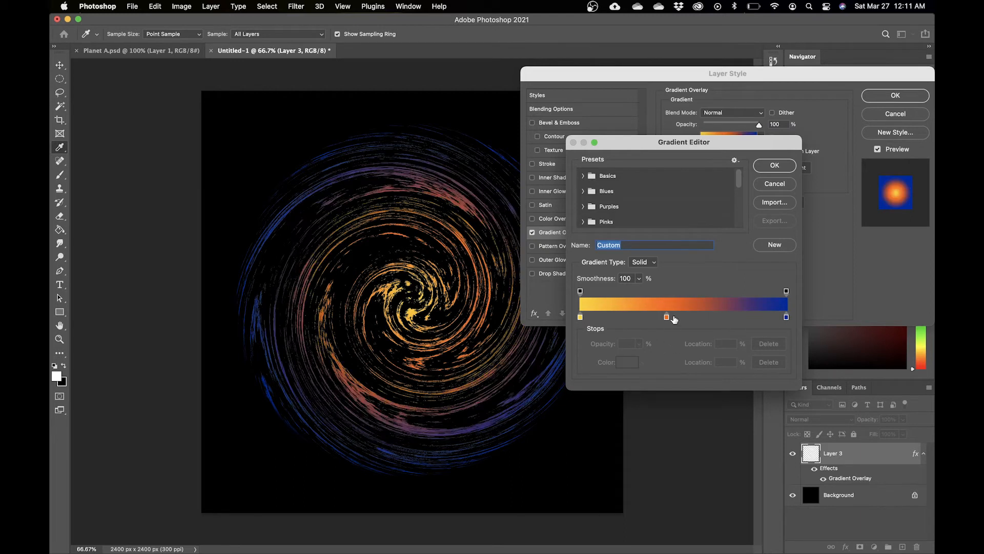
{"action": "left_click_drag", "start_coordinate": [667, 318], "coordinate": [715, 318]}
{"action": "left_click", "coordinate": [622, 365]}
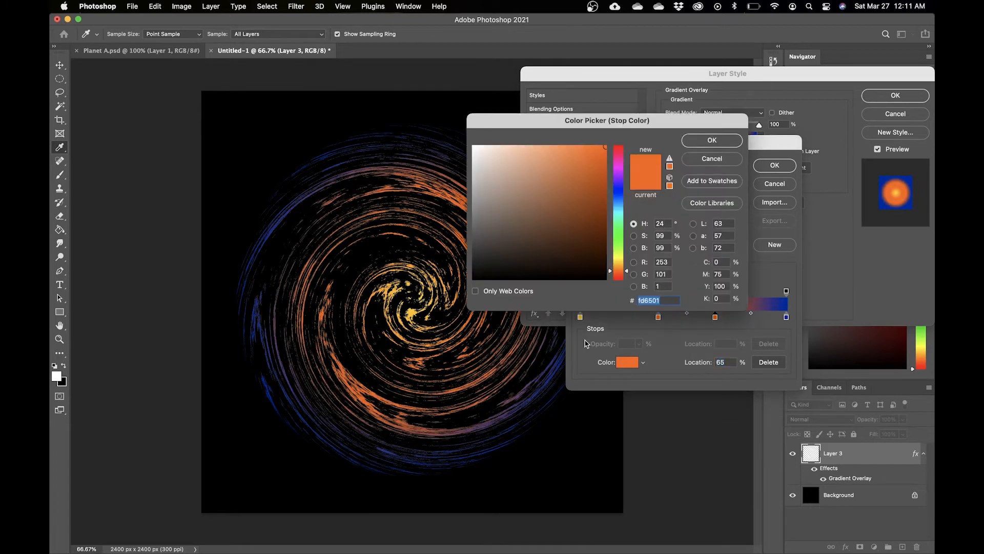
{"action": "left_click", "coordinate": [619, 184]}
{"action": "left_click", "coordinate": [709, 165]}
{"action": "left_click_drag", "start_coordinate": [715, 317], "coordinate": [716, 354]}
Step: Recolour the right-end and middle gradient stops to purple shades and nudge the middle stop right
{"action": "double_click", "coordinate": [787, 318]}
{"action": "left_click", "coordinate": [619, 186]}
{"action": "left_click", "coordinate": [620, 175]}
{"action": "left_click", "coordinate": [619, 182]}
{"action": "left_click", "coordinate": [714, 143]}
{"action": "double_click", "coordinate": [710, 317]}
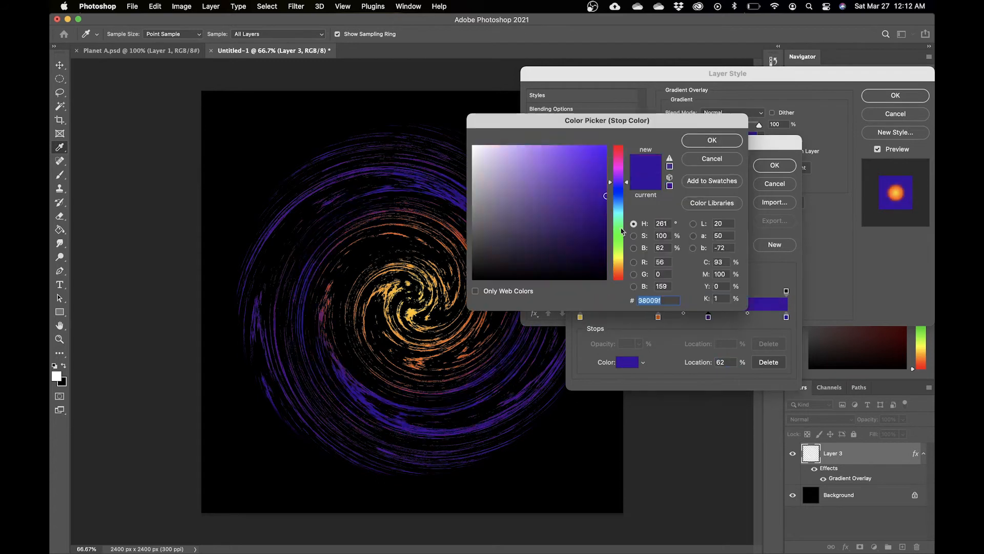
{"action": "left_click", "coordinate": [619, 279]}
{"action": "left_click", "coordinate": [598, 174]}
{"action": "left_click", "coordinate": [596, 158]}
{"action": "left_click", "coordinate": [712, 141]}
{"action": "left_click_drag", "start_coordinate": [710, 319], "coordinate": [729, 319]}
Step: Lighten the gradient's left end to a pale near-white with an extra stop, then confirm the gradient
{"action": "left_click", "coordinate": [591, 317]}
{"action": "double_click", "coordinate": [580, 317]}
{"action": "left_click", "coordinate": [471, 146]}
{"action": "left_click", "coordinate": [711, 141]}
{"action": "left_click_drag", "start_coordinate": [591, 318], "coordinate": [630, 318]}
{"action": "left_click", "coordinate": [658, 317]}
{"action": "left_click", "coordinate": [727, 317]}
{"action": "left_click", "coordinate": [775, 165]}
Step: Set the gradient overlay's scale to about 110%, apply the style, and rasterize the layer style
{"action": "left_click_drag", "start_coordinate": [739, 186], "coordinate": [741, 187]}
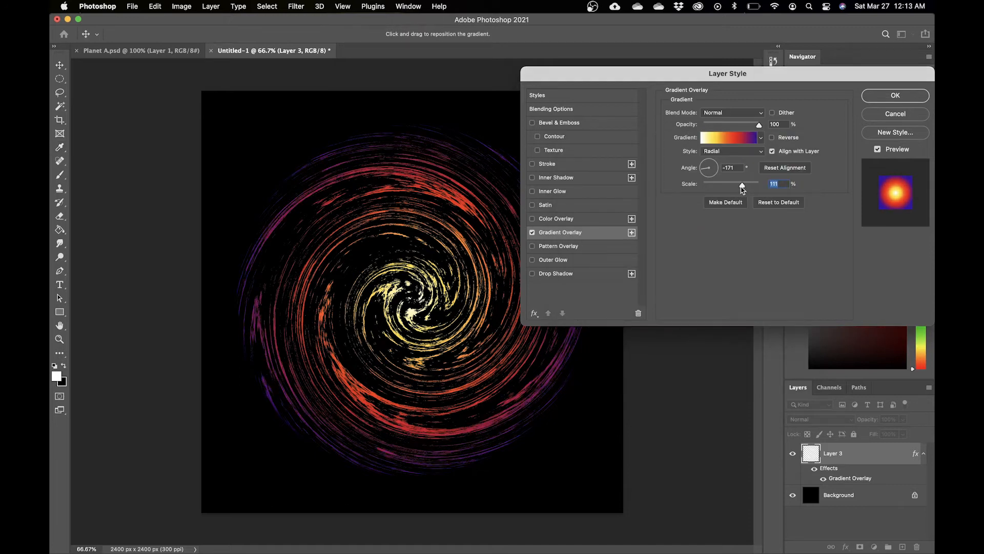
{"action": "key", "text": "Down"}
{"action": "left_click", "coordinate": [911, 98]}
{"action": "right_click", "coordinate": [869, 457]}
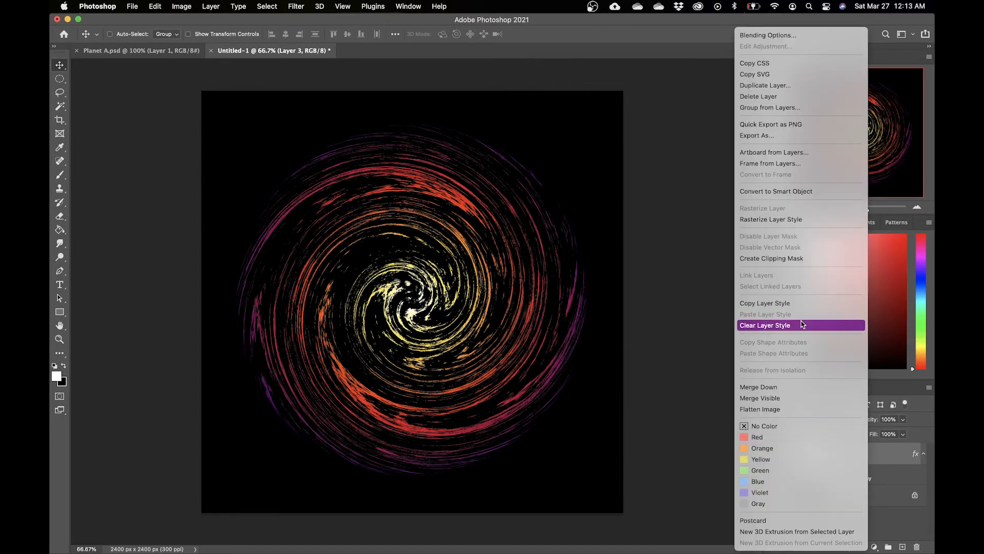
{"action": "left_click", "coordinate": [787, 221]}
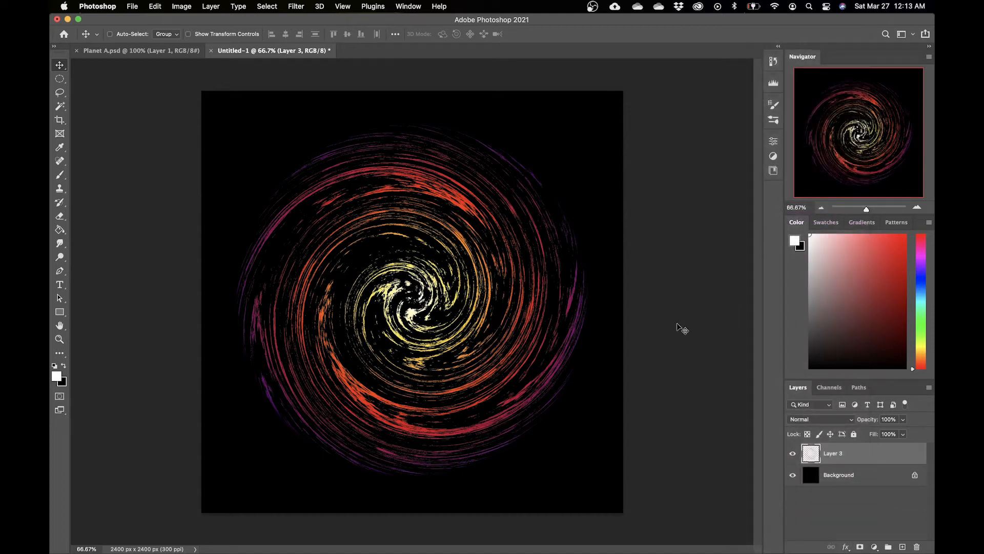
Step: Squash the swirl vertically into a flat ellipse with Free Transform and apply it
{"action": "key", "text": "super+t"}
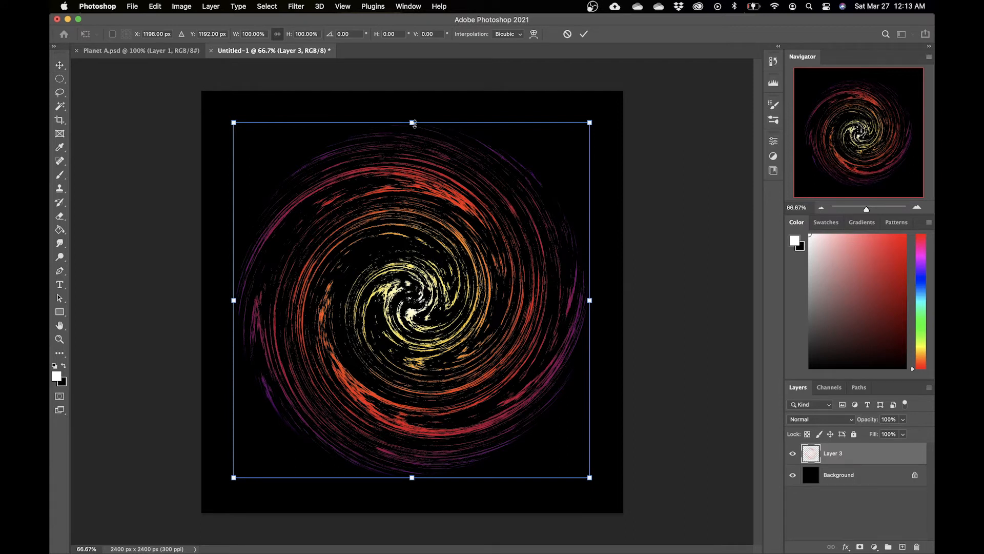
{"action": "left_click_drag", "start_coordinate": [413, 122], "coordinate": [411, 374]}
{"action": "left_click_drag", "start_coordinate": [459, 434], "coordinate": [460, 295]}
{"action": "key", "text": "Return"}
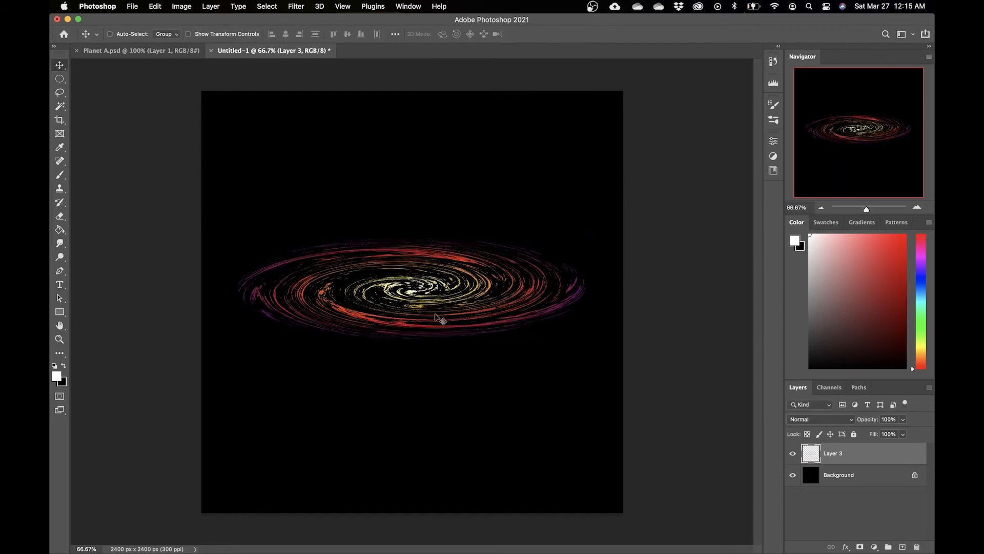
Step: Duplicate the flattened swirl layer twice
{"action": "left_click_drag", "start_coordinate": [887, 454], "coordinate": [903, 546]}
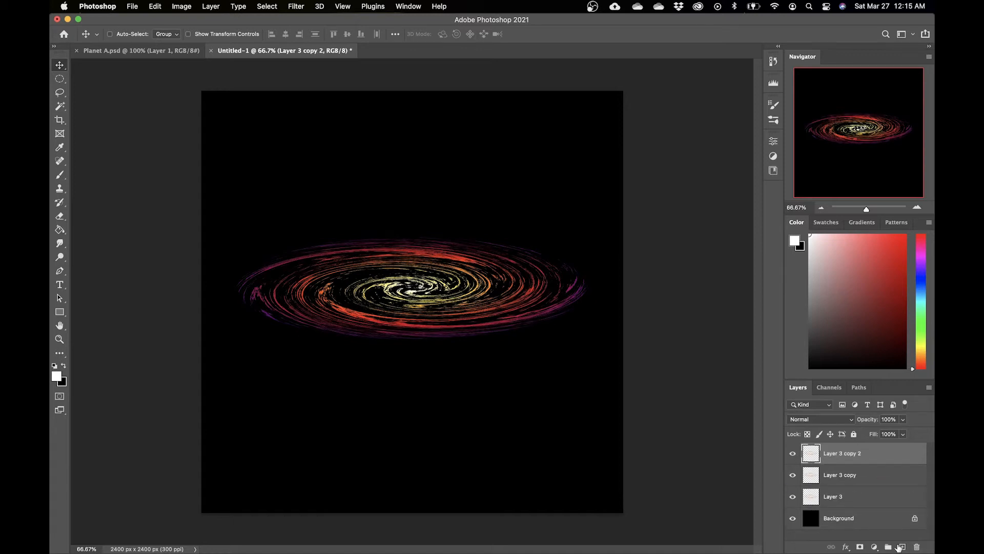
{"action": "left_click", "coordinate": [881, 475]}
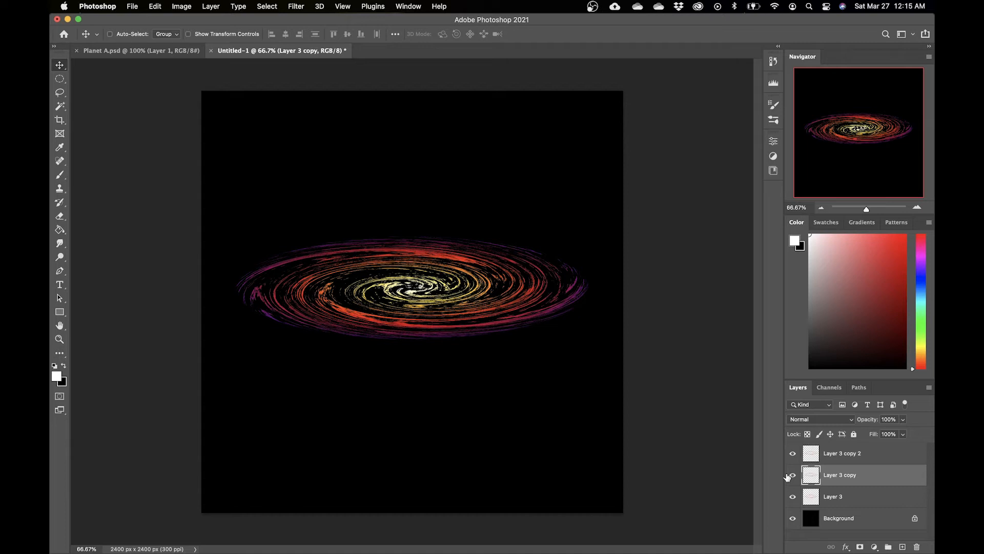
{"action": "left_click", "coordinate": [884, 454]}
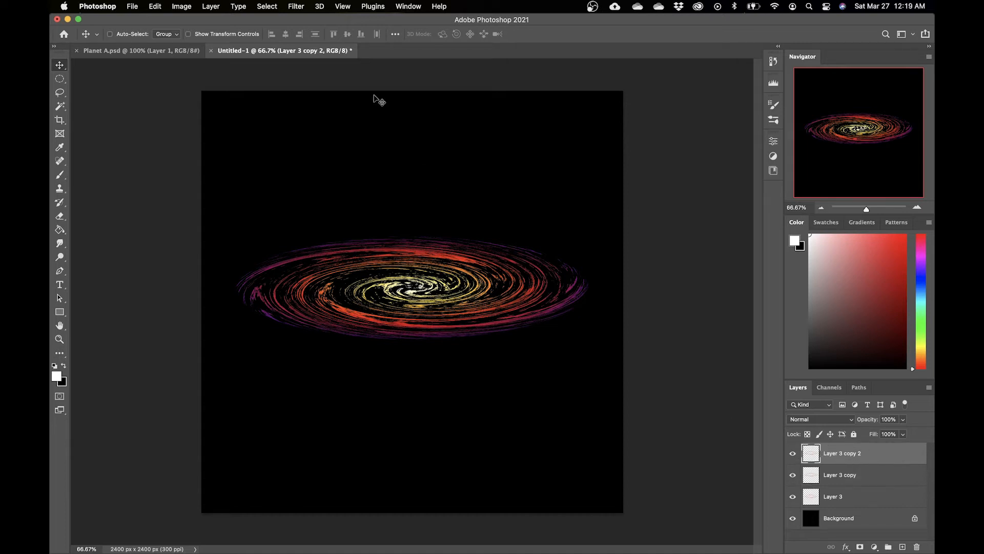
Step: Apply a vertical Motion Blur at -90° and 100 pixels to the top swirl copy and set its blend mode to Linear Dodge (Add)
{"action": "left_click", "coordinate": [296, 8]}
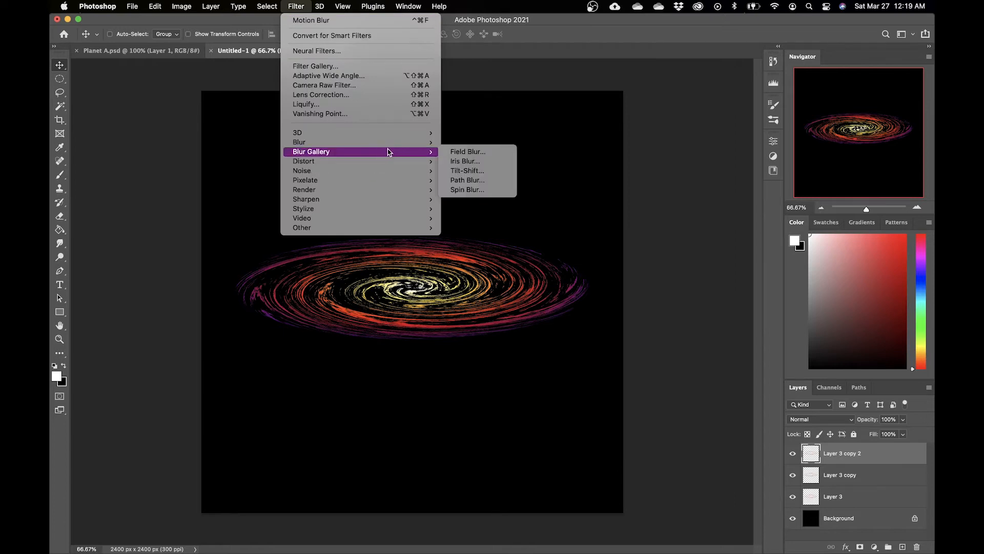
{"action": "mouse_move", "coordinate": [414, 148]}
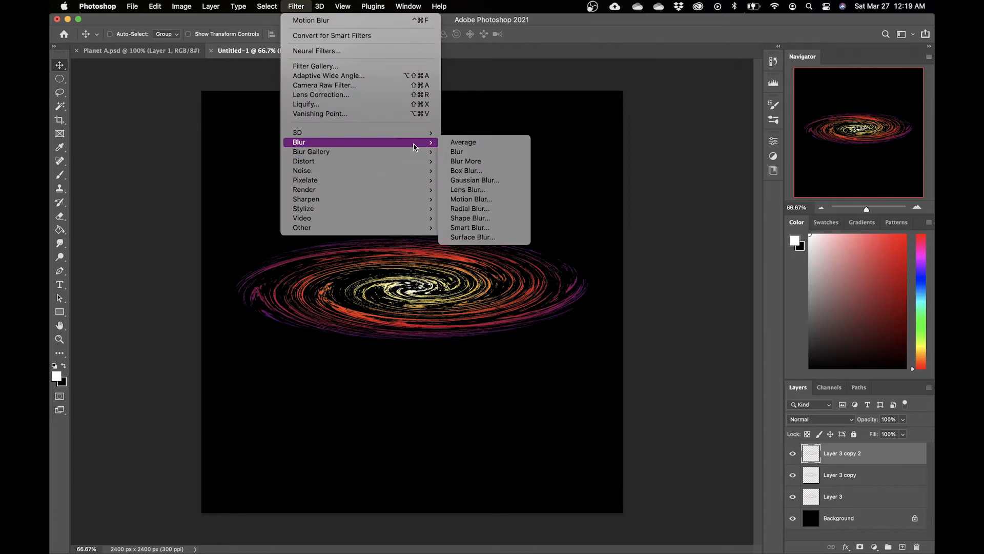
{"action": "left_click", "coordinate": [471, 199]}
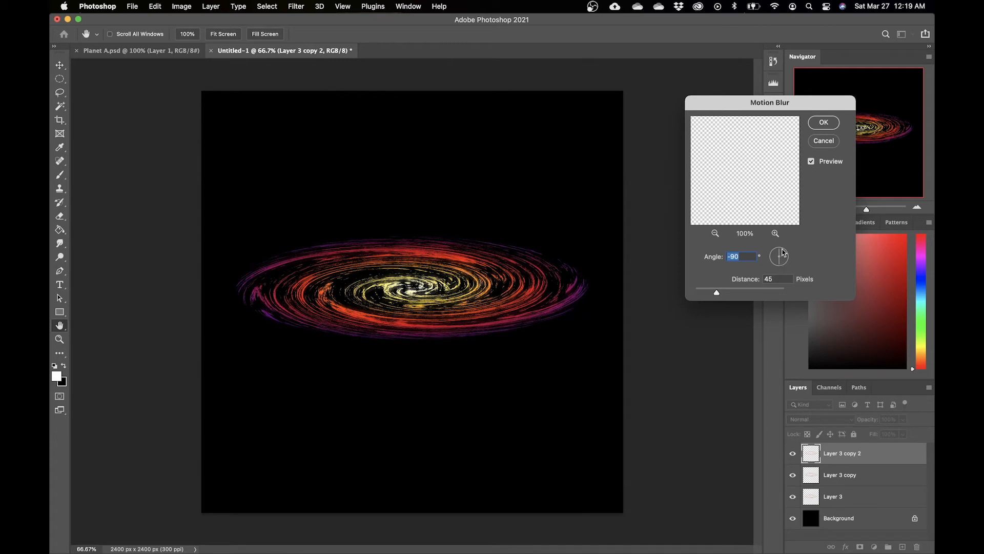
{"action": "left_click_drag", "start_coordinate": [718, 294], "coordinate": [727, 294]}
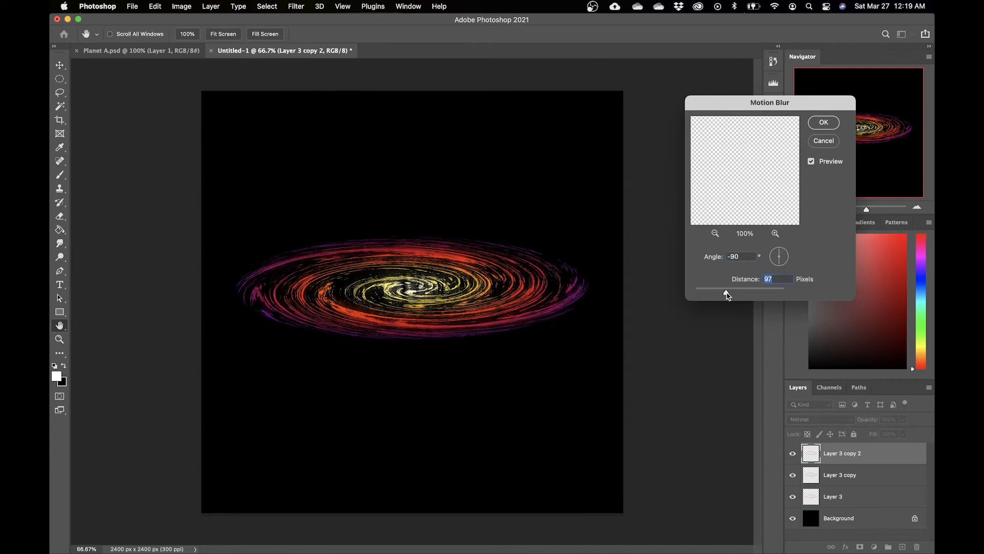
{"action": "left_click_drag", "start_coordinate": [727, 294], "coordinate": [728, 293]}
{"action": "left_click", "coordinate": [757, 290]}
{"action": "left_click_drag", "start_coordinate": [758, 292], "coordinate": [764, 291]}
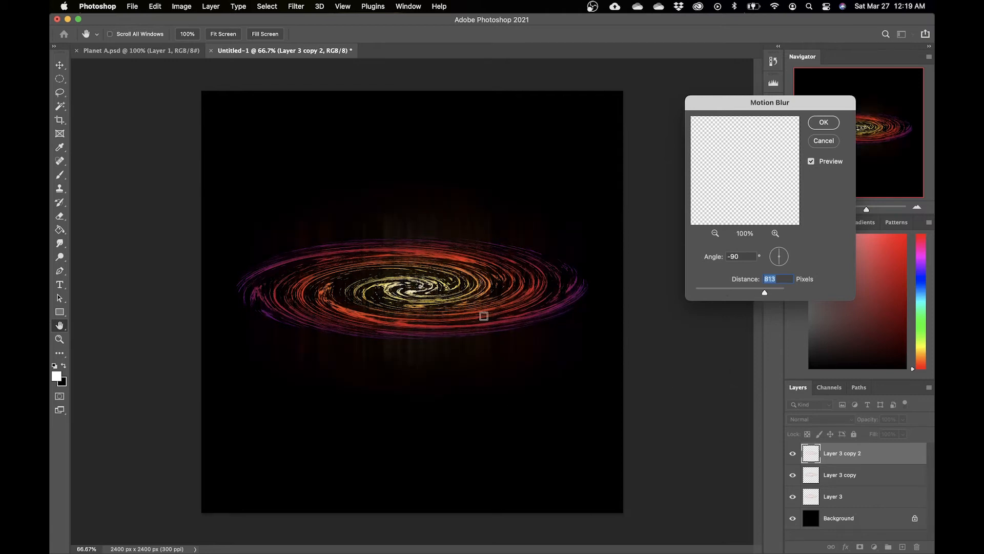
{"action": "left_click_drag", "start_coordinate": [765, 293], "coordinate": [734, 299]}
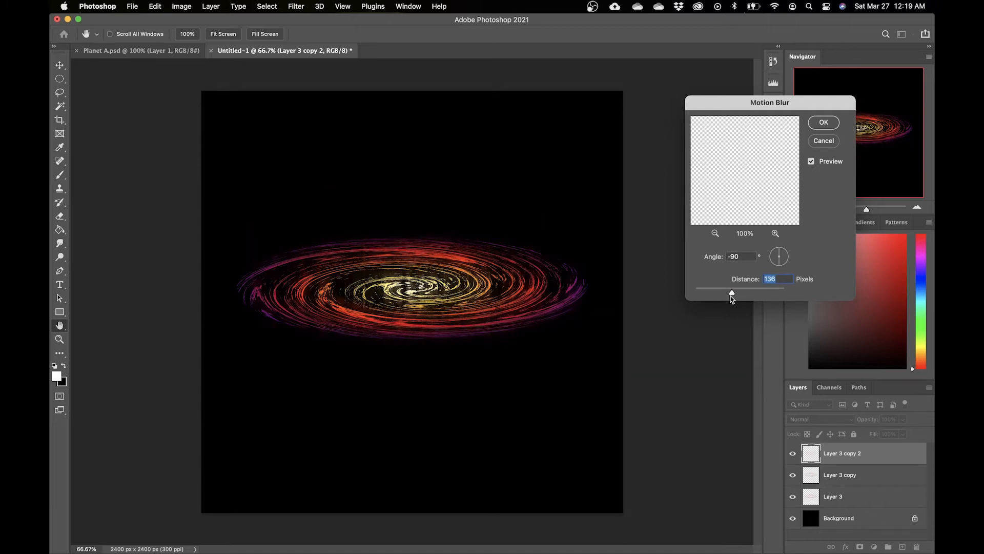
{"action": "left_click_drag", "start_coordinate": [731, 295], "coordinate": [726, 297]}
{"action": "left_click", "coordinate": [823, 123]}
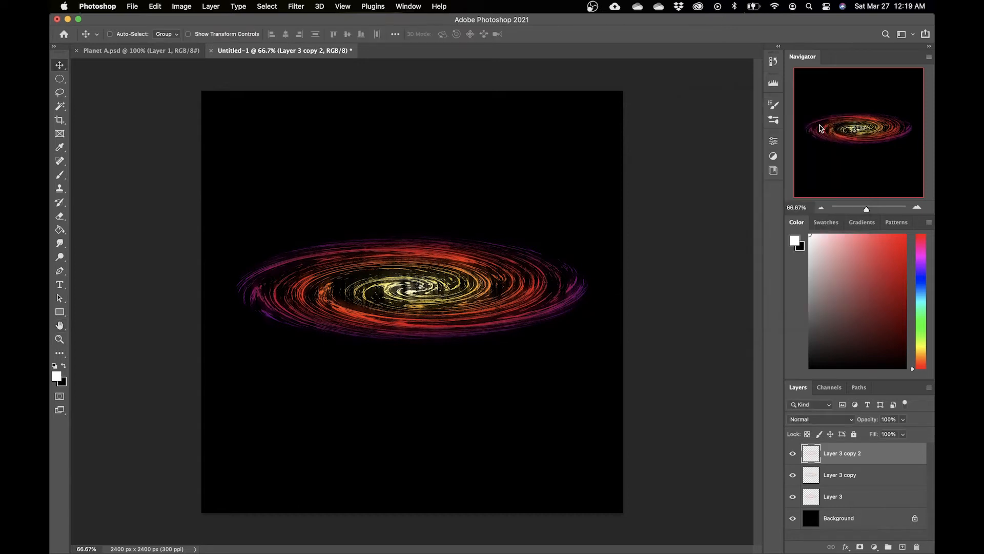
{"action": "left_click", "coordinate": [806, 421]}
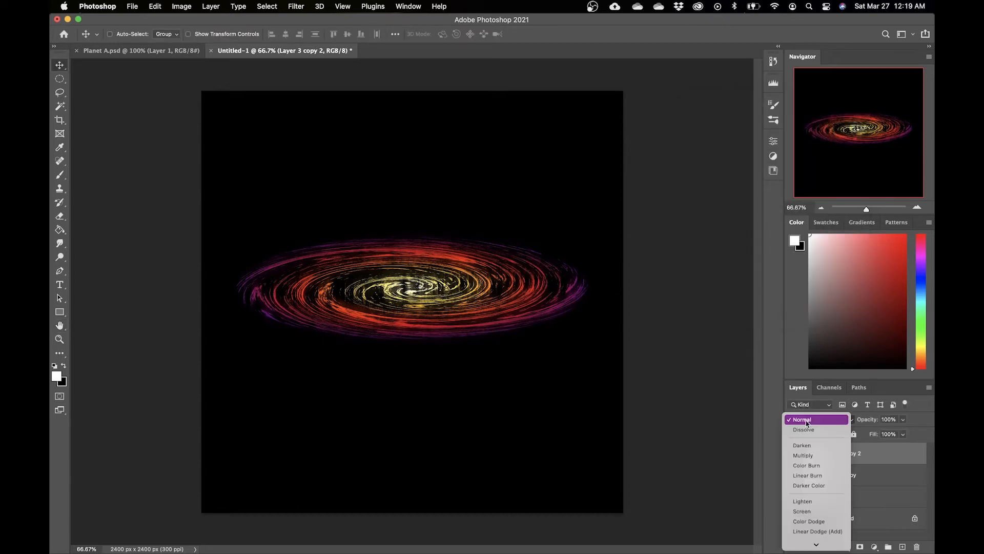
{"action": "left_click", "coordinate": [814, 532]}
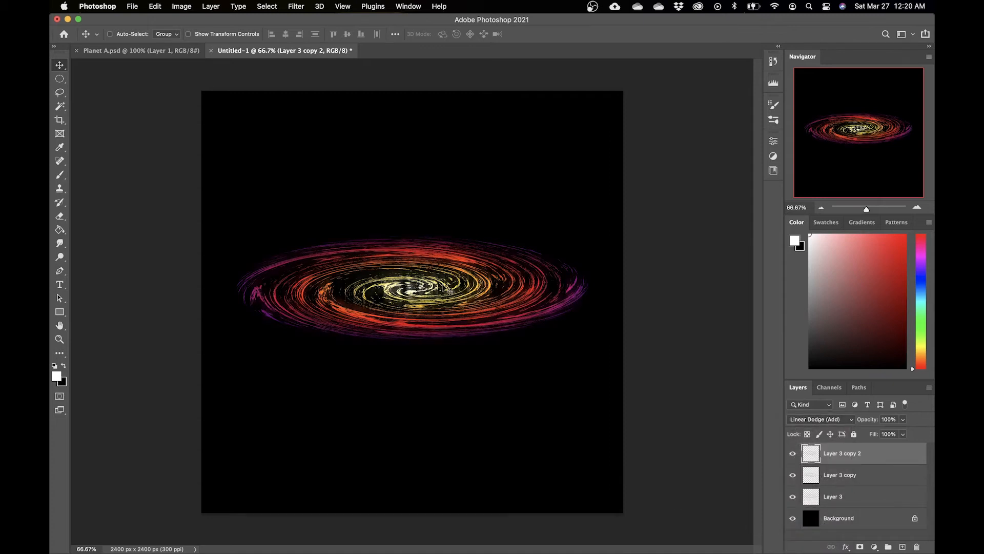
Step: Apply a vertical Motion Blur at -90° to the middle swirl copy and set its blend mode to Dissolve
{"action": "left_click", "coordinate": [888, 480]}
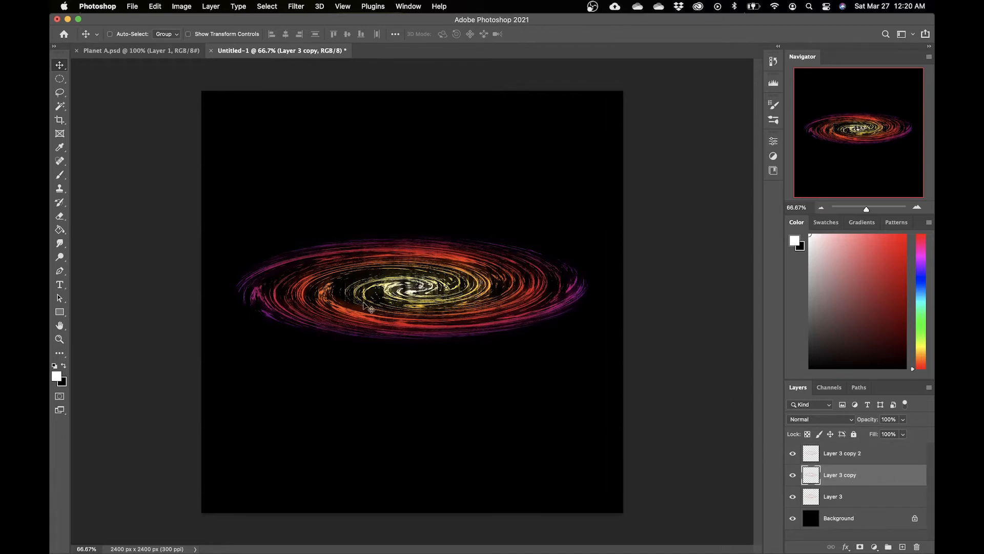
{"action": "left_click", "coordinate": [294, 6]}
{"action": "mouse_move", "coordinate": [368, 143]}
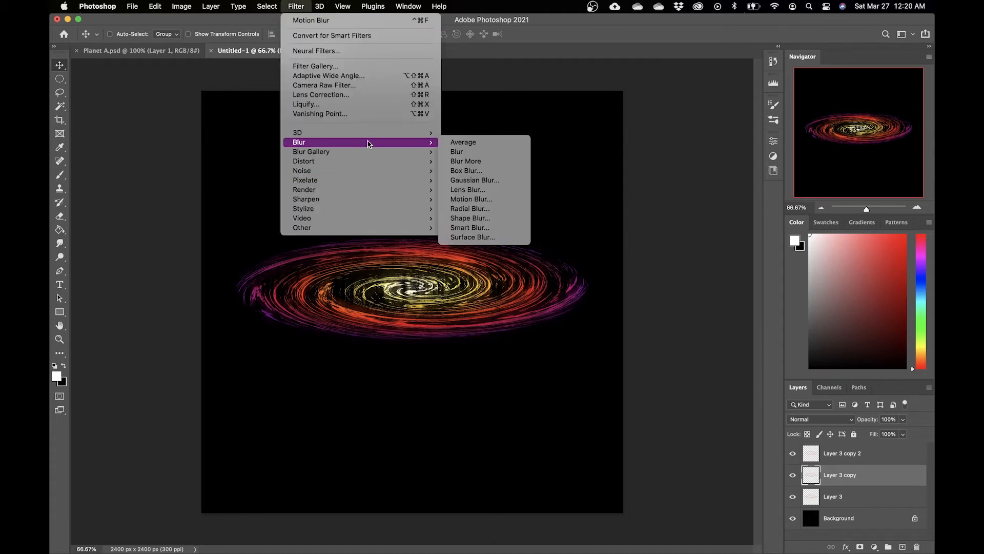
{"action": "left_click", "coordinate": [470, 199]}
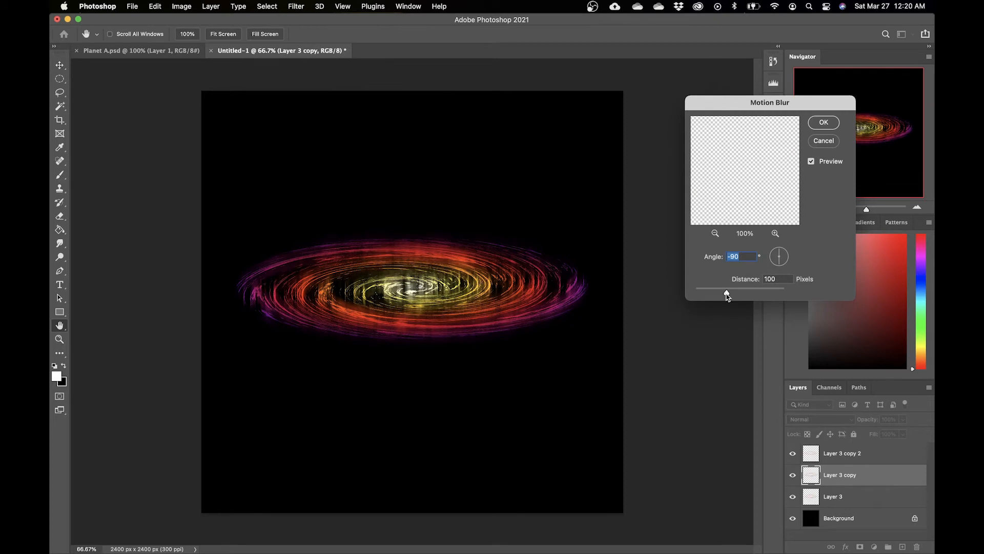
{"action": "left_click_drag", "start_coordinate": [728, 296], "coordinate": [735, 295]}
{"action": "left_click", "coordinate": [824, 122]}
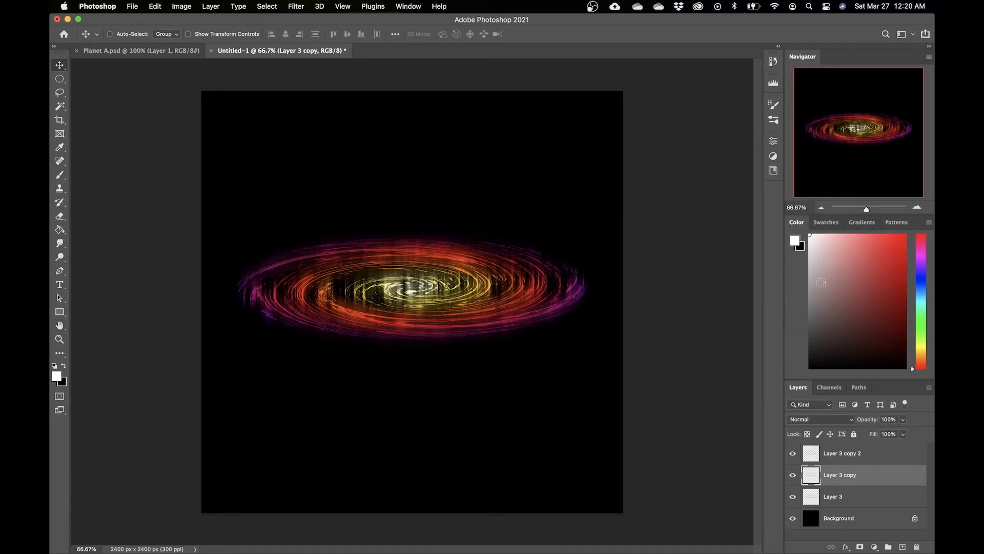
{"action": "left_click", "coordinate": [827, 419]}
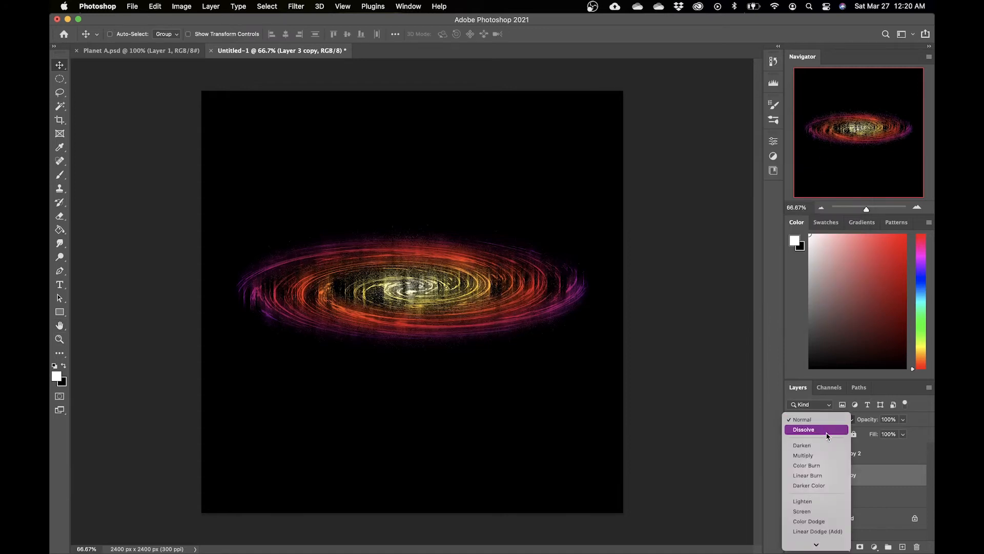
{"action": "left_click", "coordinate": [816, 430]}
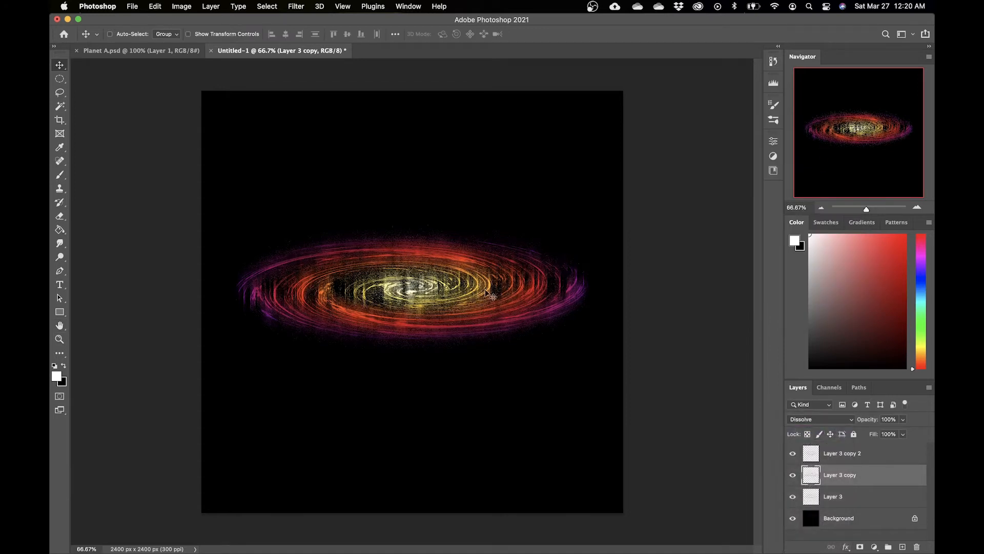
Step: Lower the middle swirl copy's opacity to 10%
{"action": "key", "text": "super+plus"}
{"action": "key", "text": "super+plus"}
{"action": "key", "text": "super+minus"}
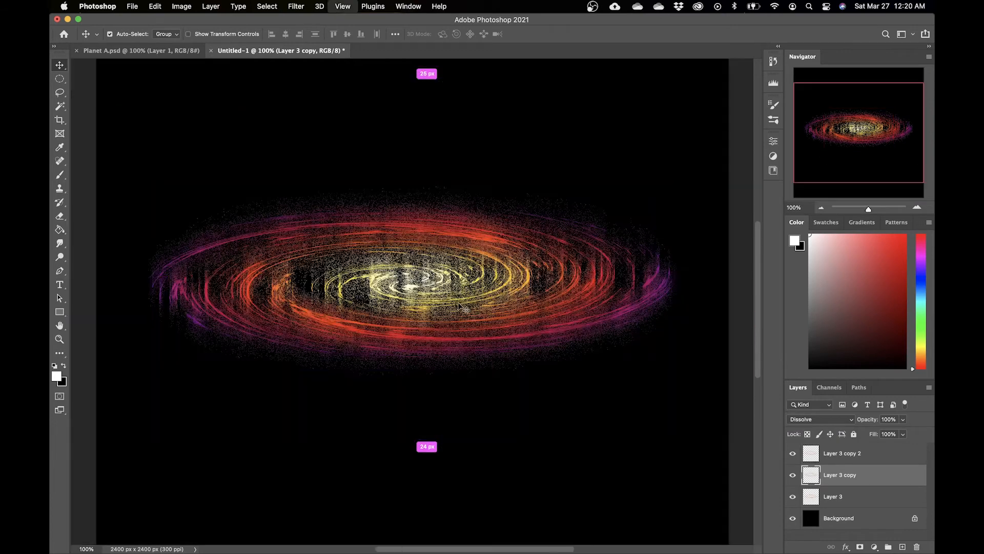
{"action": "left_click", "coordinate": [903, 419]}
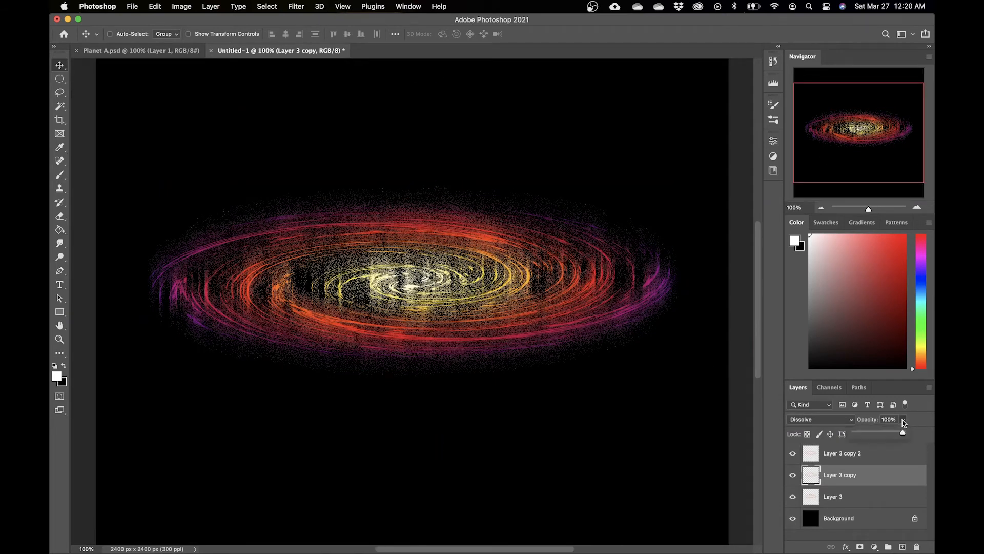
{"action": "left_click_drag", "start_coordinate": [903, 434], "coordinate": [872, 433]}
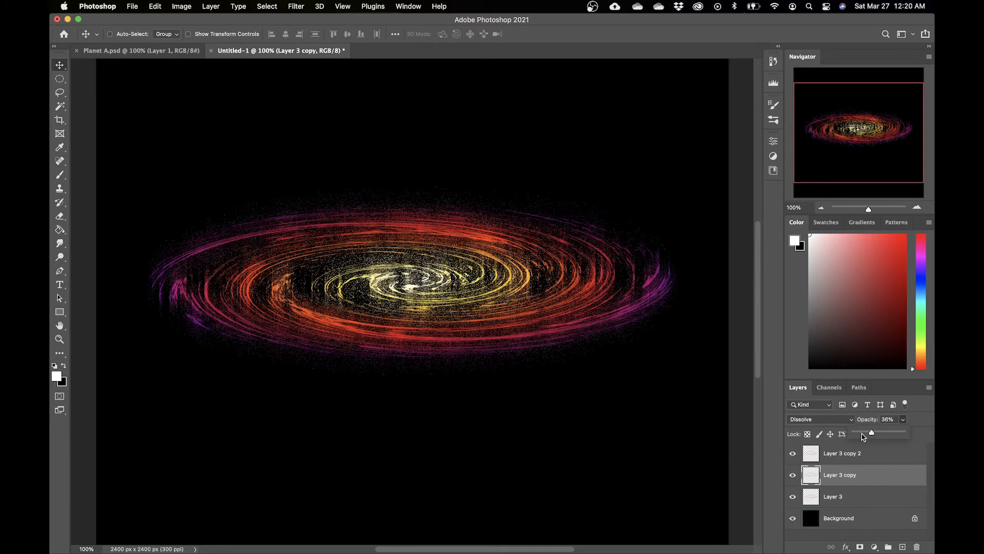
{"action": "left_click_drag", "start_coordinate": [870, 436], "coordinate": [868, 438]}
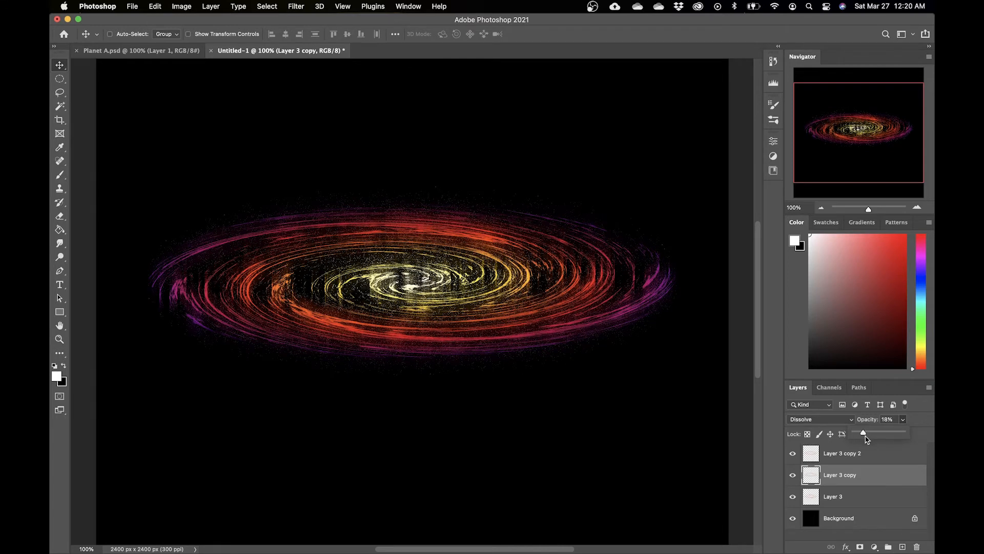
{"action": "mouse_move", "coordinate": [867, 437]}
{"action": "left_mouse_down"}
{"action": "mouse_move", "coordinate": [902, 433]}
{"action": "mouse_move", "coordinate": [864, 435]}
{"action": "left_mouse_up"}
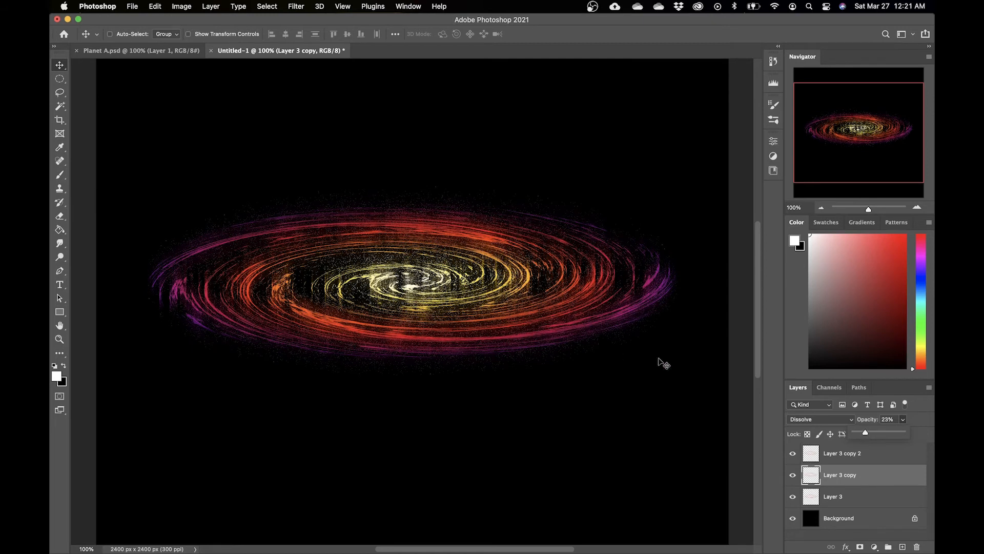
{"action": "left_click_drag", "start_coordinate": [866, 434], "coordinate": [861, 434]}
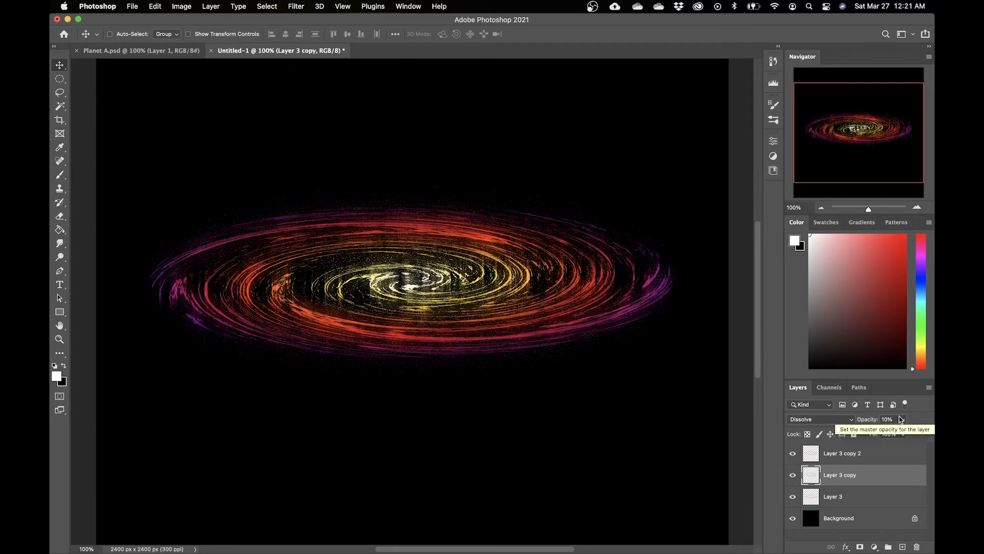
Step: Scale the middle swirl copy up to about 107% with Free Transform and apply it
{"action": "key", "text": "super+t"}
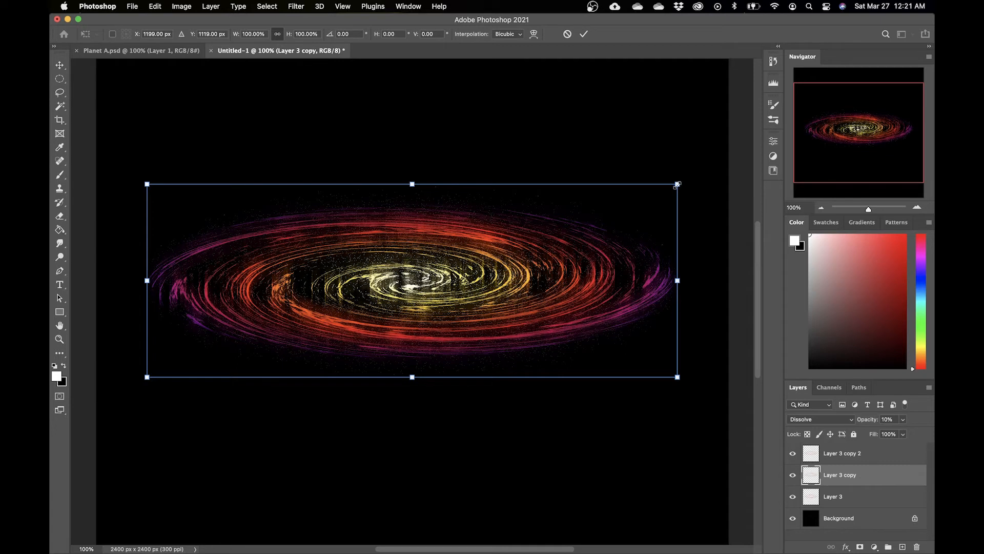
{"action": "mouse_move", "coordinate": [678, 183]}
{"action": "left_mouse_down"}
{"action": "mouse_move", "coordinate": [707, 174]}
{"action": "mouse_move", "coordinate": [695, 181]}
{"action": "left_mouse_up"}
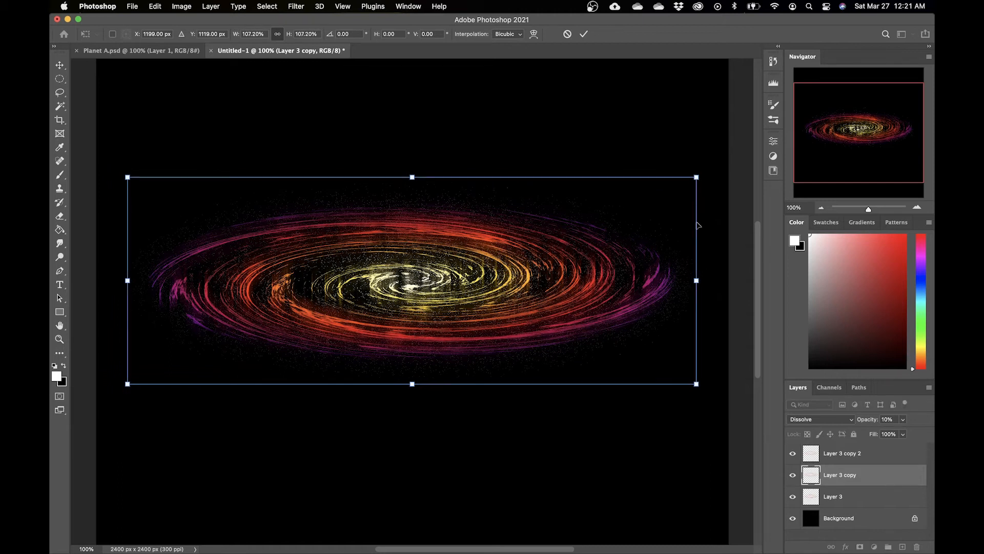
{"action": "key", "text": "Return"}
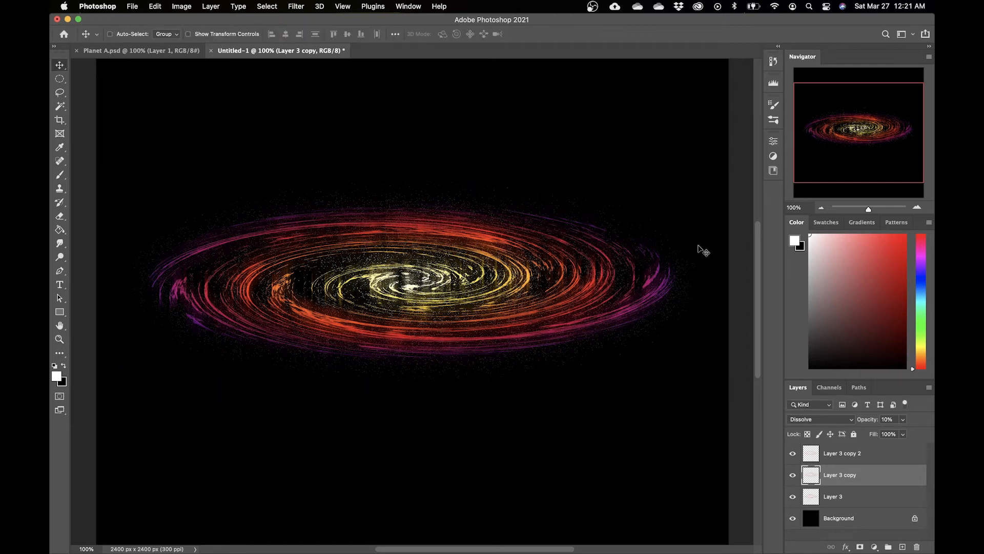
Step: Add a new empty layer at the top of the layer stack
{"action": "scroll", "coordinate": [686, 276], "scroll_direction": "down", "scroll_amount": 2}
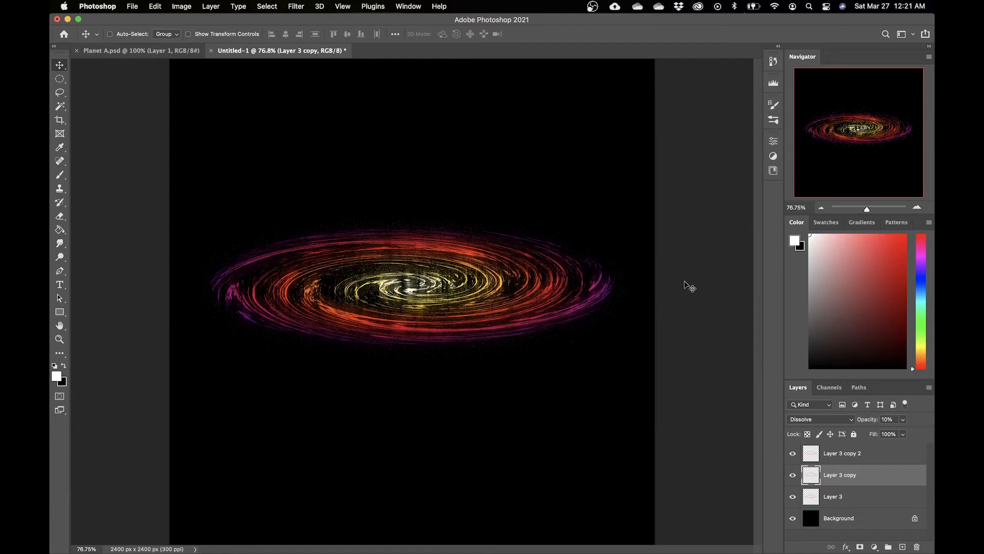
{"action": "left_click", "coordinate": [872, 454]}
{"action": "left_click", "coordinate": [903, 546]}
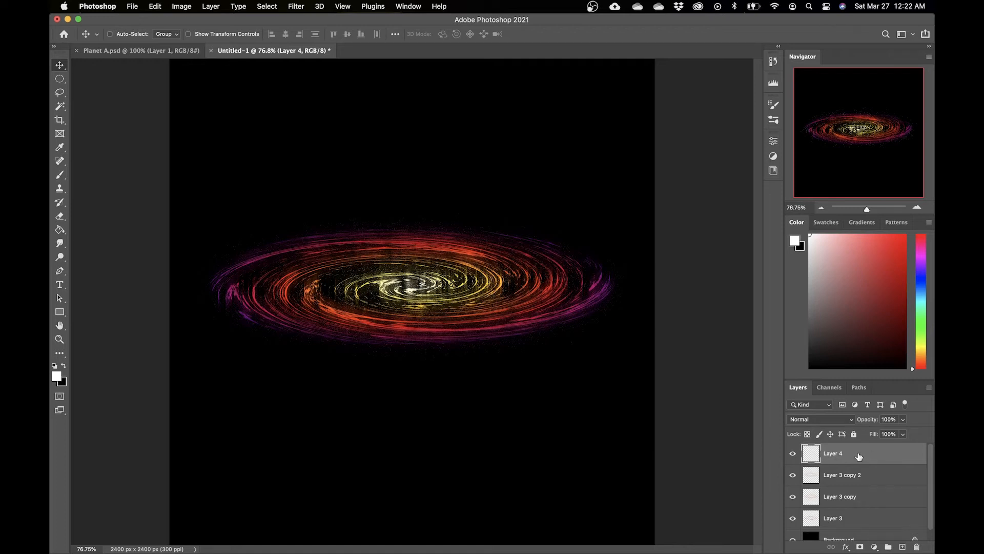
Step: Paint a soft white dot about 250 px wide at the swirl's centre with the Brush tool
{"action": "key", "text": "b"}
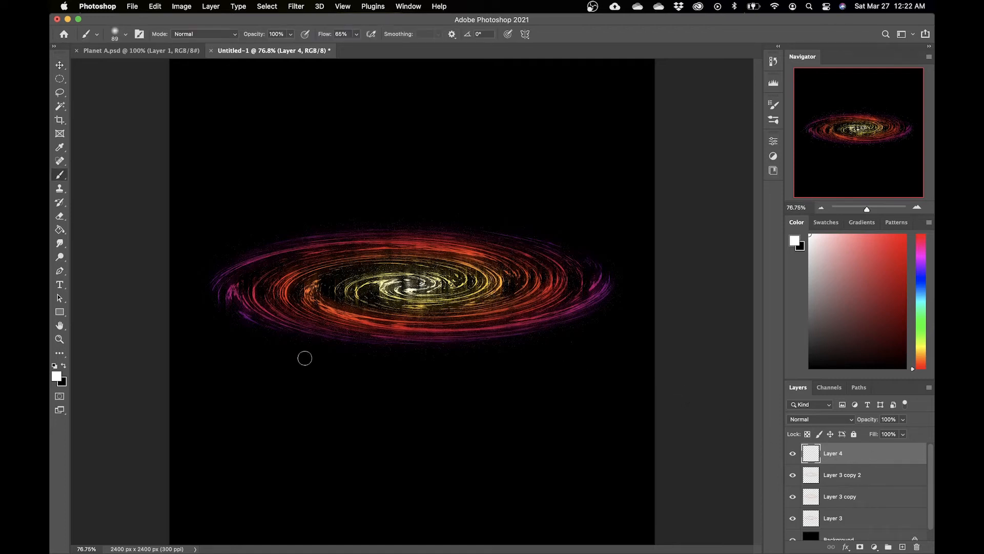
{"action": "right_click", "coordinate": [431, 271]}
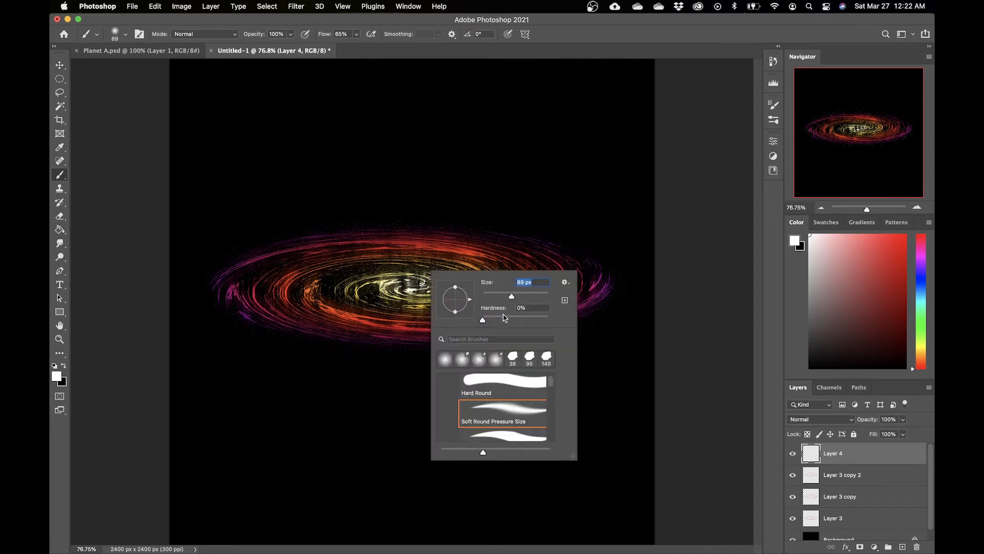
{"action": "left_click_drag", "start_coordinate": [512, 296], "coordinate": [532, 296]}
{"action": "left_click_drag", "start_coordinate": [531, 297], "coordinate": [537, 296]}
{"action": "left_click_drag", "start_coordinate": [535, 296], "coordinate": [538, 296]}
{"action": "left_click_drag", "start_coordinate": [537, 296], "coordinate": [497, 298]}
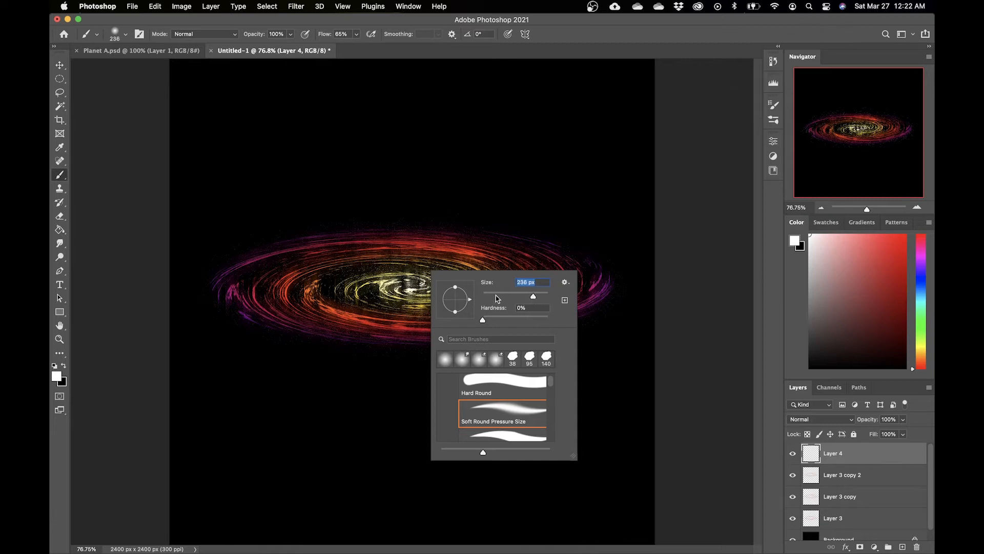
{"action": "left_click", "coordinate": [706, 247]}
{"action": "key", "text": "bracketright"}
{"action": "left_click_drag", "start_coordinate": [411, 286], "coordinate": [410, 286]}
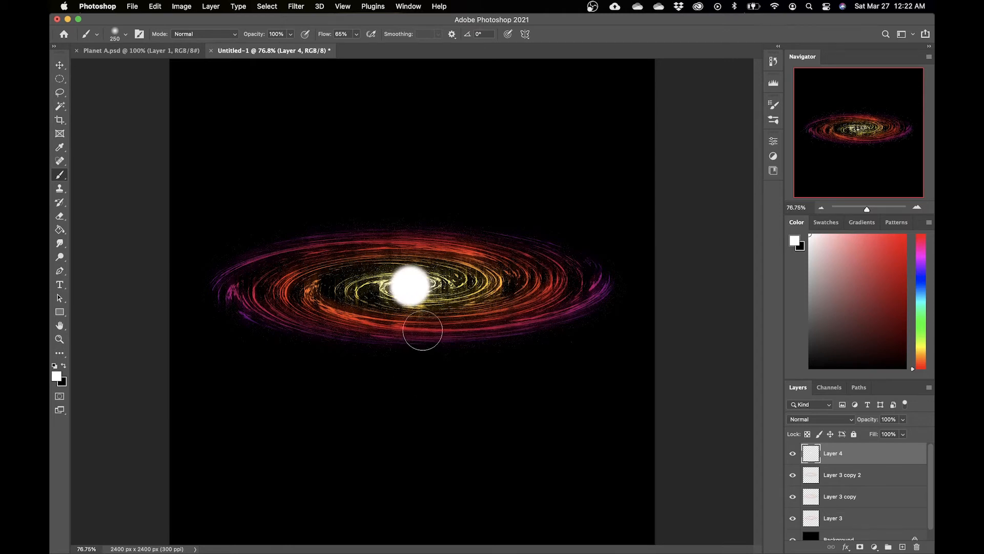
Step: Enlarge the white dot to about 109% with Free Transform, apply it, and nudge it slightly upward
{"action": "key", "text": "super+t"}
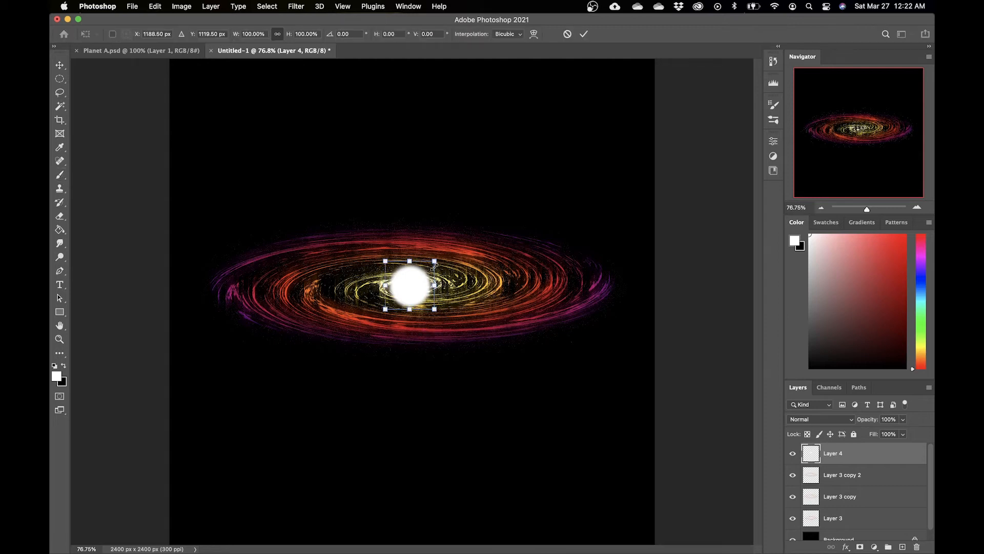
{"action": "mouse_move", "coordinate": [435, 261]}
{"action": "left_mouse_down"}
{"action": "mouse_move", "coordinate": [460, 242]}
{"action": "mouse_move", "coordinate": [437, 259]}
{"action": "left_mouse_up"}
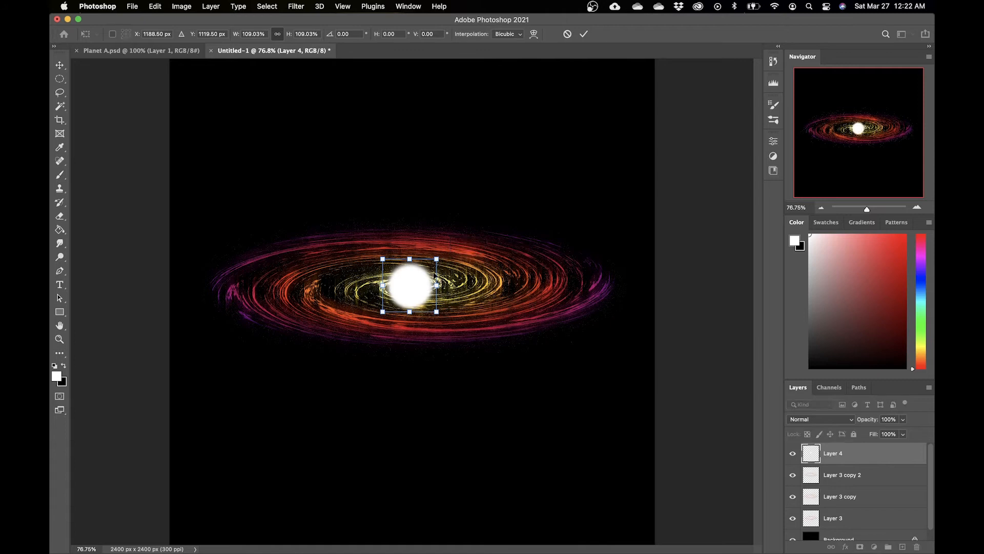
{"action": "key", "text": "Return"}
{"action": "key", "text": "v"}
{"action": "left_click_drag", "start_coordinate": [413, 285], "coordinate": [414, 282]}
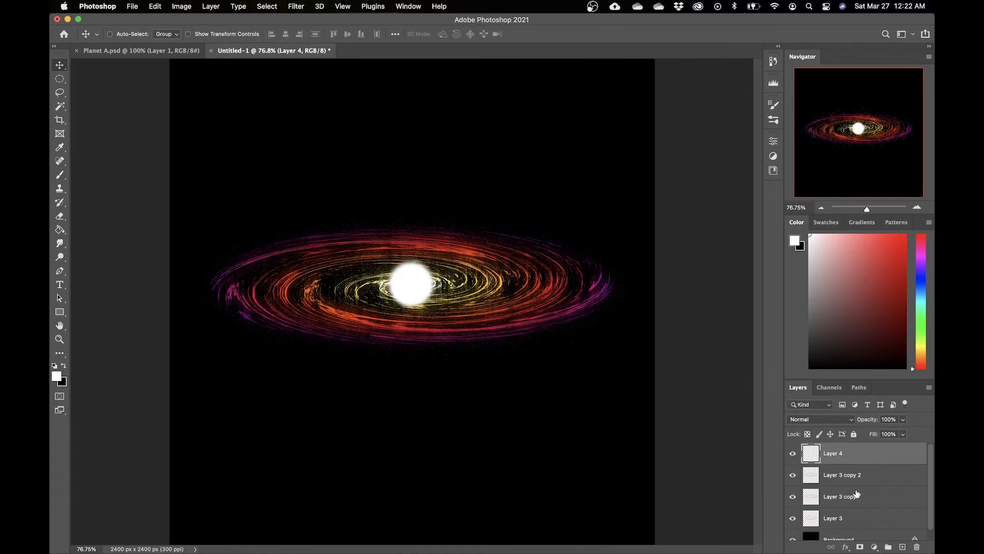
Step: Select all layers and align them to the canvas's horizontal and vertical centres
{"action": "scroll", "coordinate": [866, 485], "scroll_direction": "down", "scroll_amount": 1}
{"action": "left_click", "coordinate": [863, 532], "text": "shift"}
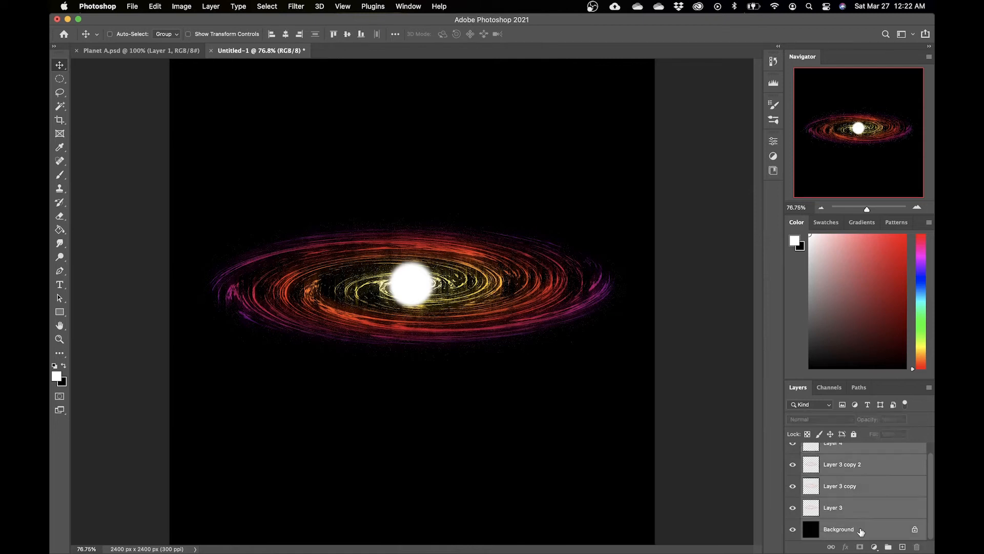
{"action": "left_click", "coordinate": [285, 34]}
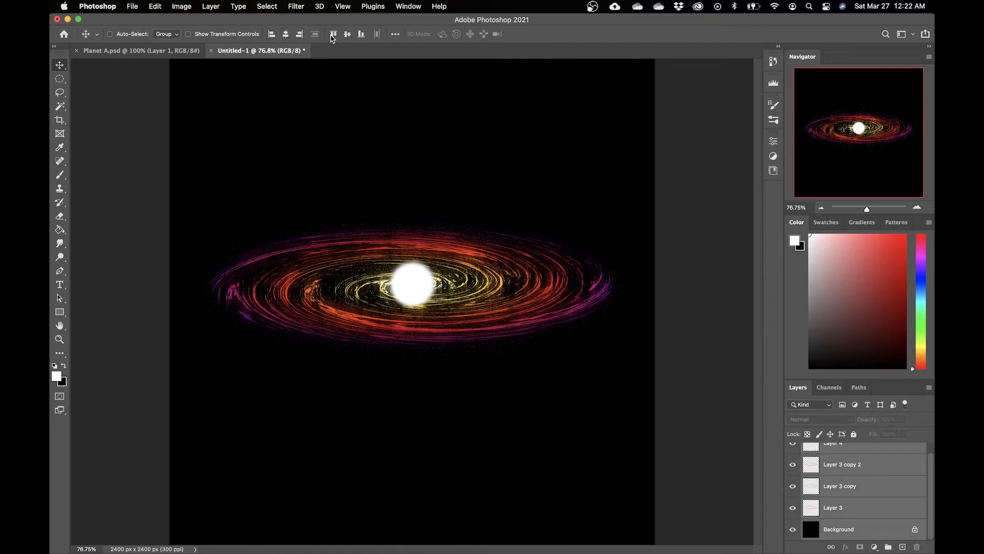
{"action": "left_click", "coordinate": [347, 34]}
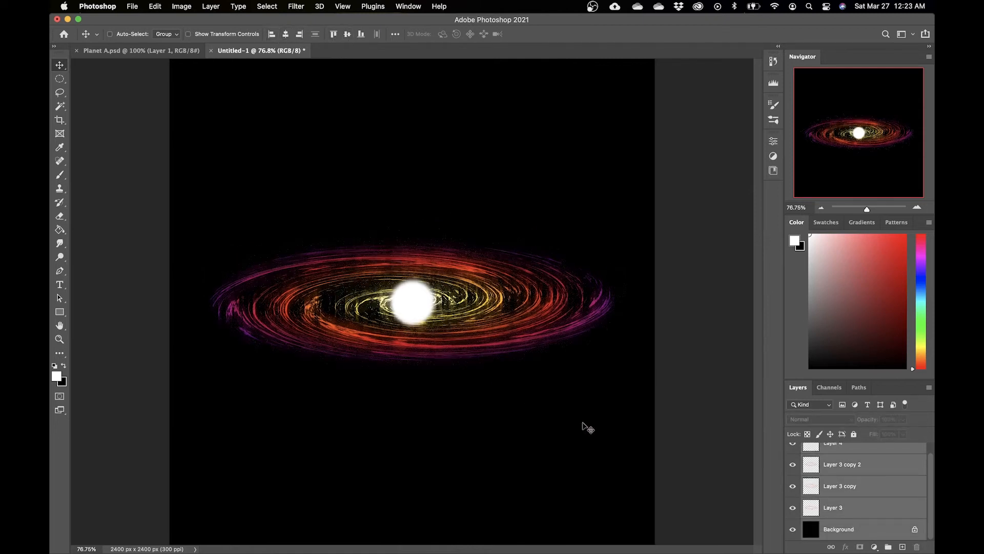
Step: Select the white dot's layer and set a soft round brush to 36 px
{"action": "left_click", "coordinate": [874, 471]}
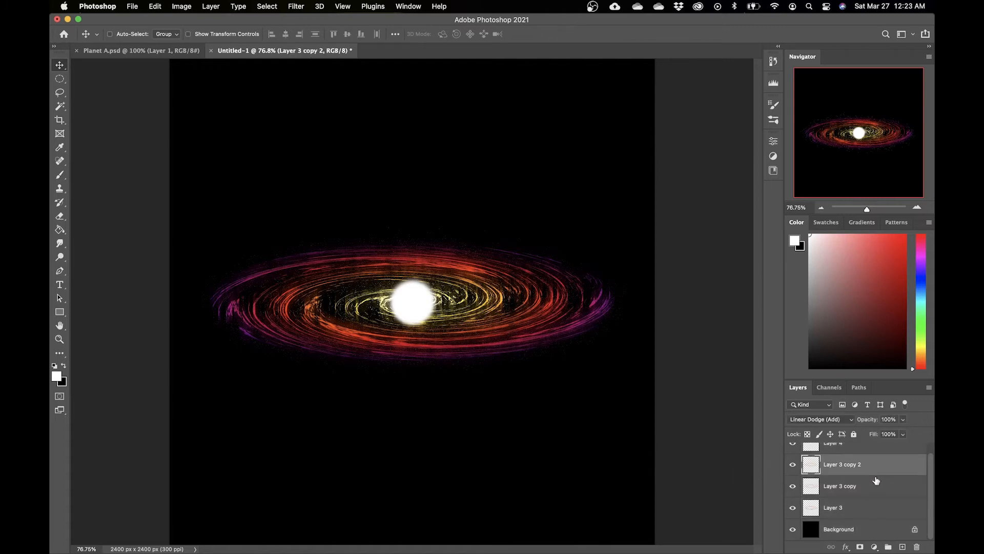
{"action": "scroll", "coordinate": [877, 481], "scroll_direction": "up", "scroll_amount": 1}
{"action": "left_click", "coordinate": [877, 462]}
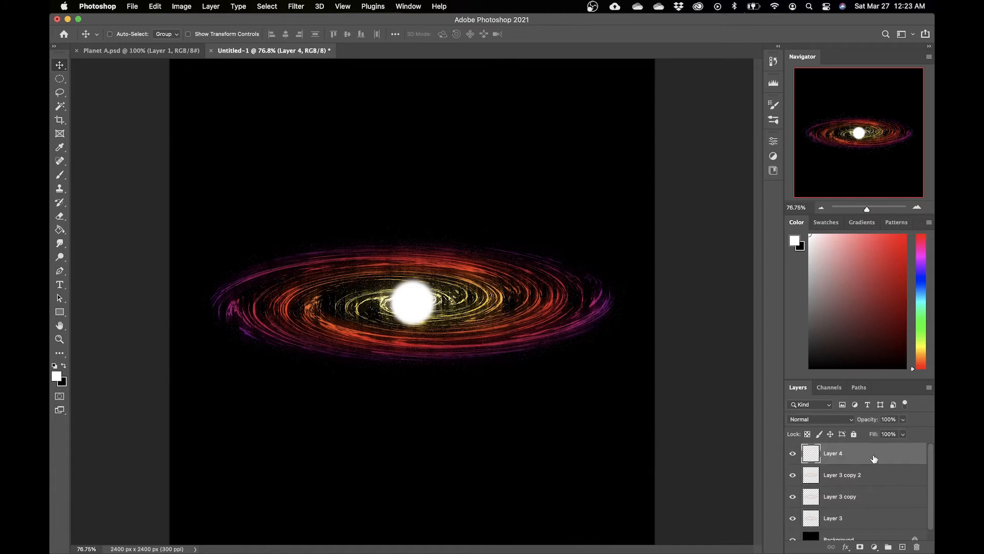
{"action": "key", "text": "b"}
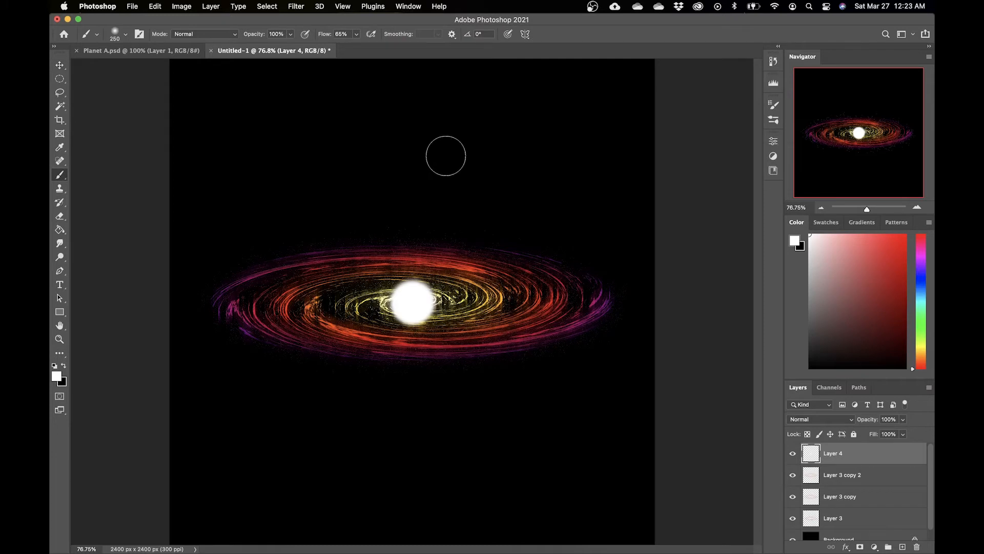
{"action": "right_click", "coordinate": [445, 154]}
{"action": "left_click_drag", "start_coordinate": [536, 179], "coordinate": [515, 180]}
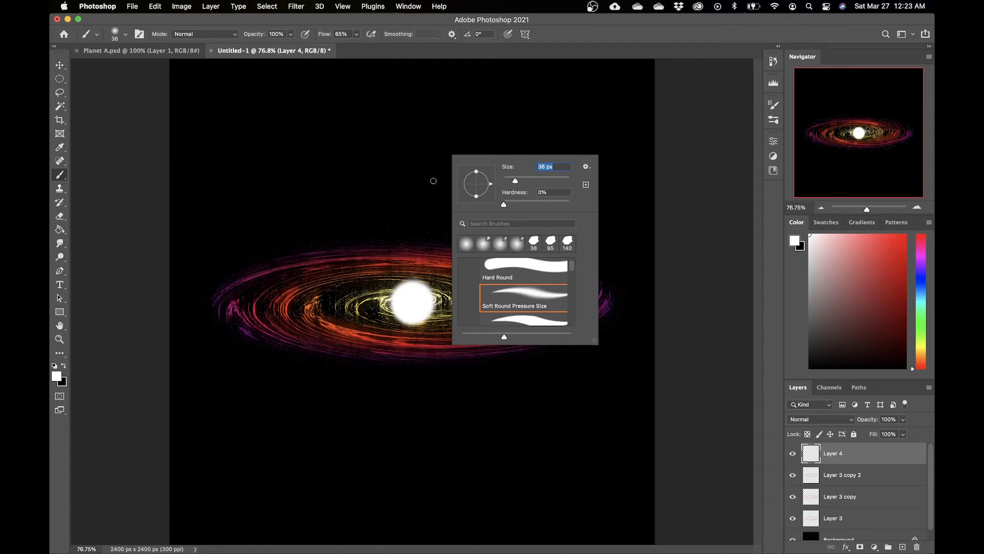
{"action": "mouse_move", "coordinate": [515, 112]}
{"action": "left_mouse_down"}
{"action": "mouse_move", "coordinate": [408, 107]}
{"action": "mouse_move", "coordinate": [467, 96]}
{"action": "mouse_move", "coordinate": [470, 104]}
{"action": "mouse_move", "coordinate": [449, 108]}
{"action": "mouse_move", "coordinate": [470, 106]}
{"action": "left_mouse_up"}
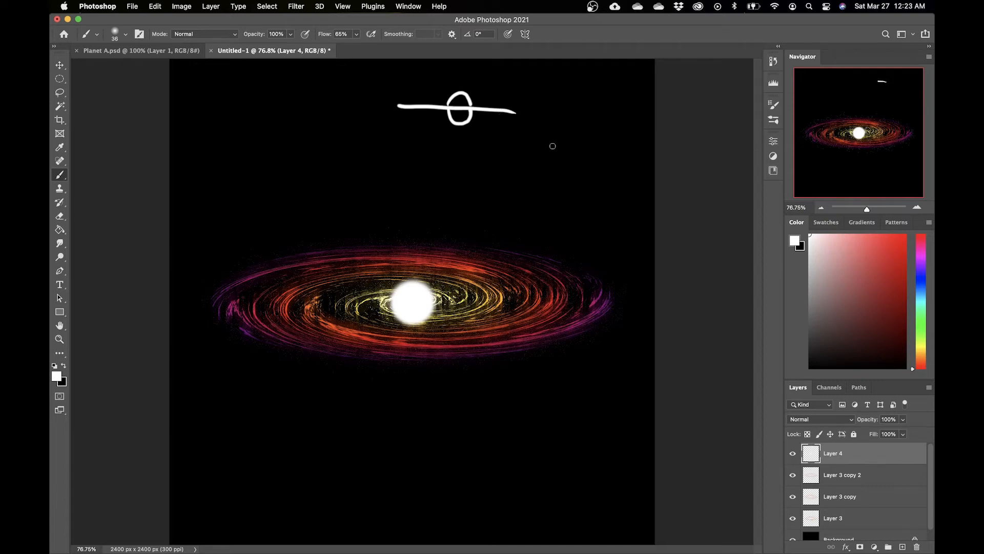
{"action": "mouse_move", "coordinate": [538, 140]}
{"action": "left_mouse_down"}
{"action": "mouse_move", "coordinate": [571, 200]}
{"action": "mouse_move", "coordinate": [606, 174]}
{"action": "mouse_move", "coordinate": [587, 139]}
{"action": "mouse_move", "coordinate": [543, 136]}
{"action": "left_mouse_up"}
{"action": "left_click_drag", "start_coordinate": [575, 152], "coordinate": [574, 164]}
{"action": "key", "text": "super+z"}
{"action": "key", "text": "super+z"}
{"action": "key", "text": "super+z"}
{"action": "key", "text": "super+z"}
{"action": "key", "text": "super+z"}
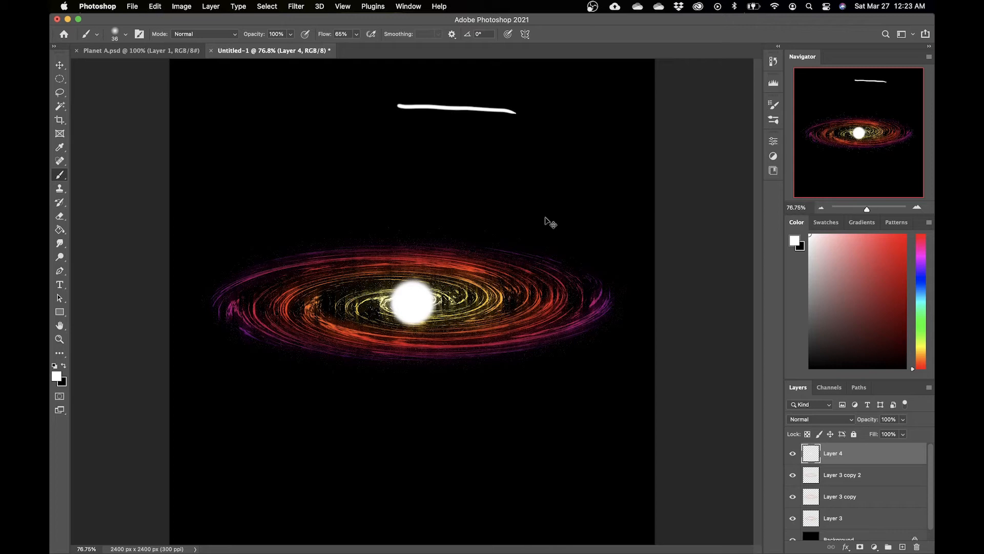
{"action": "key", "text": "super+z"}
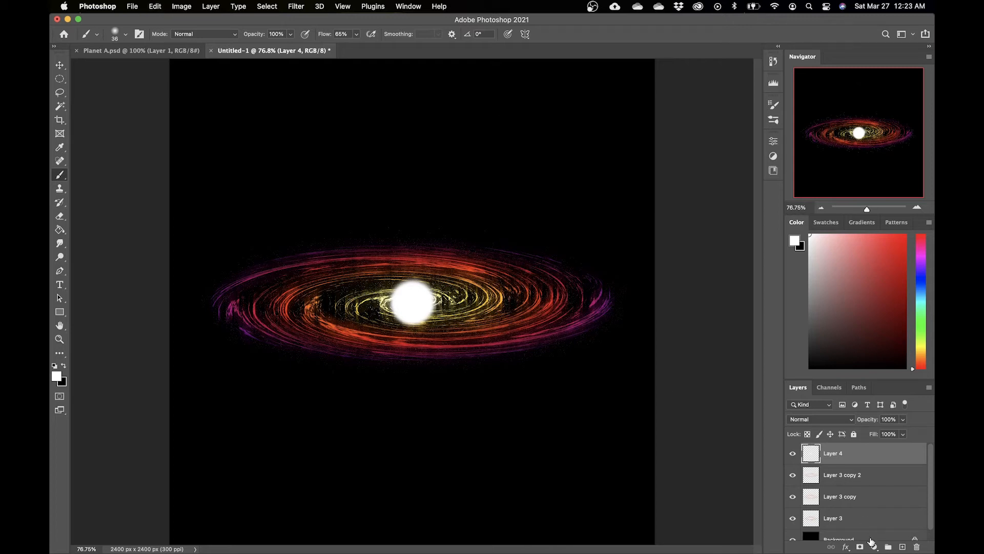
Step: Add a layer mask to the white dot's layer
{"action": "left_click", "coordinate": [793, 454]}
{"action": "left_click", "coordinate": [794, 454]}
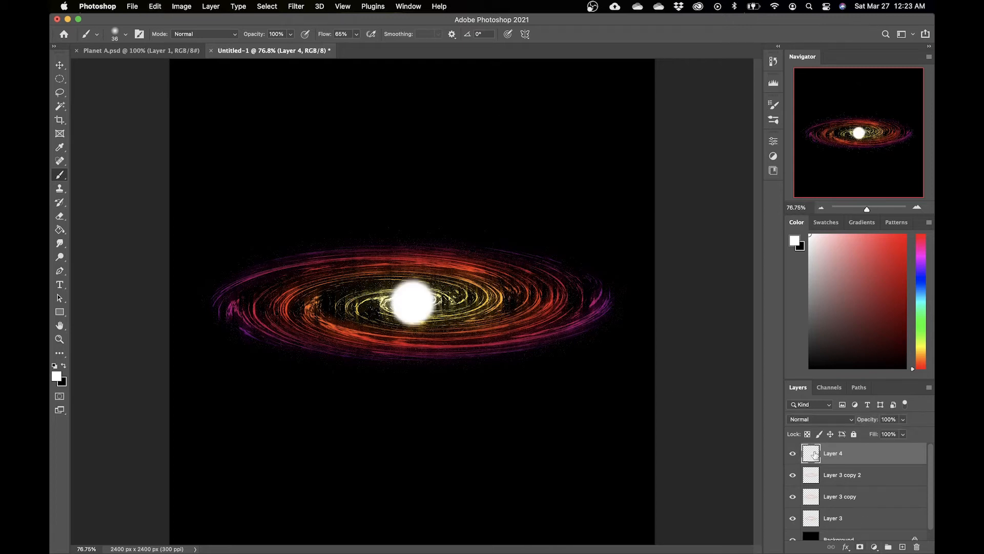
{"action": "left_click", "coordinate": [861, 547]}
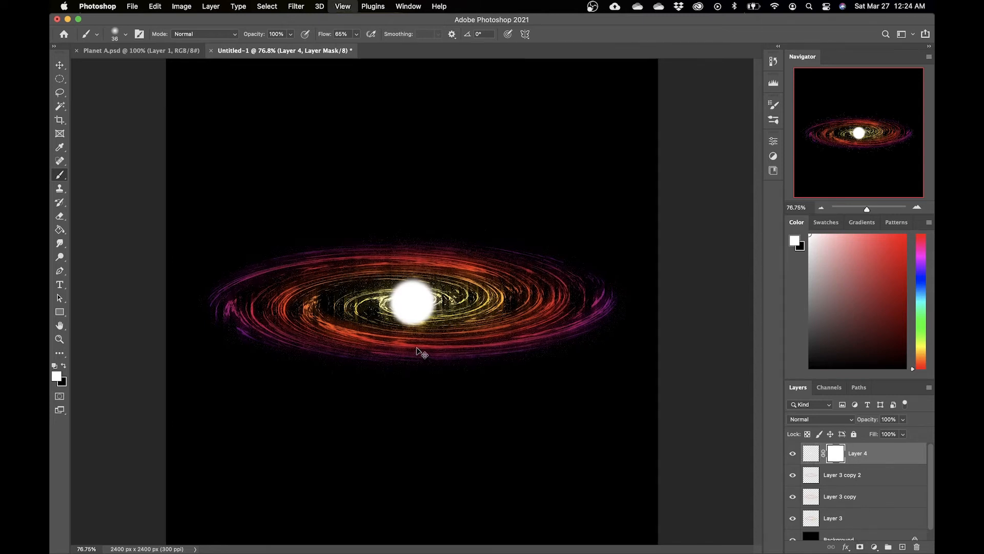
Step: Paint black at 29% brush opacity on the mask to fade the lower part of the white dot
{"action": "key", "text": "super+equal"}
{"action": "key", "text": "super+equal"}
{"action": "left_click_drag", "start_coordinate": [394, 316], "coordinate": [492, 301]}
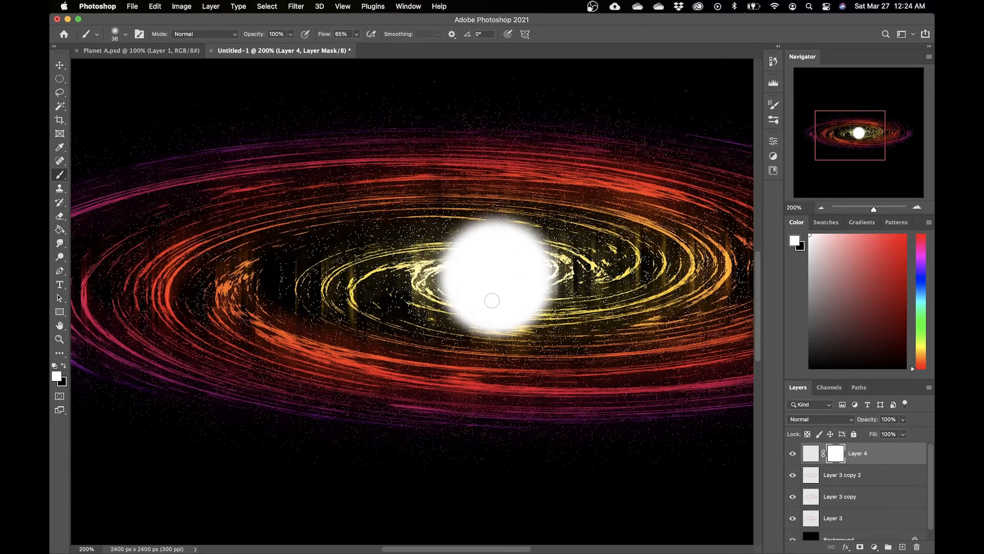
{"action": "key", "text": "x"}
{"action": "right_click", "coordinate": [480, 313]}
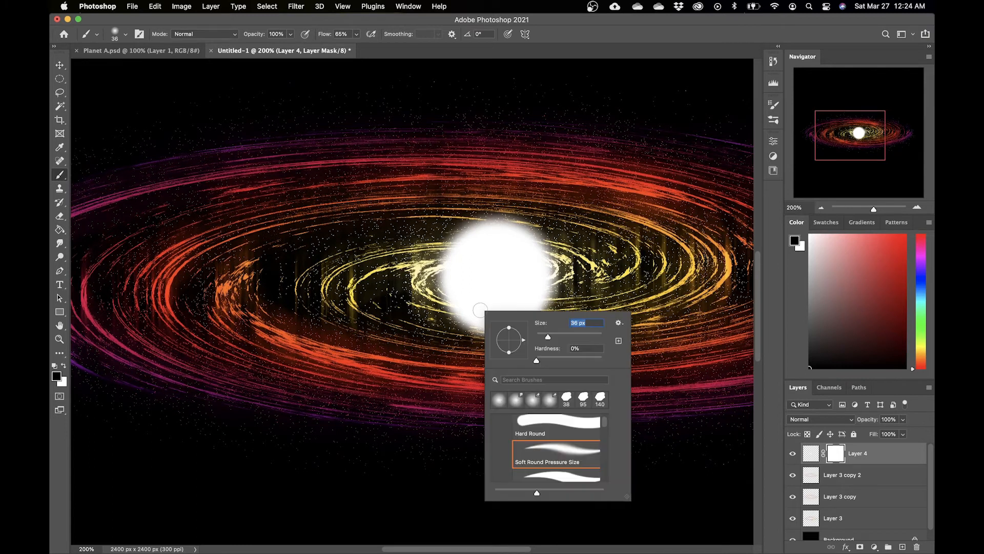
{"action": "left_click", "coordinate": [440, 349]}
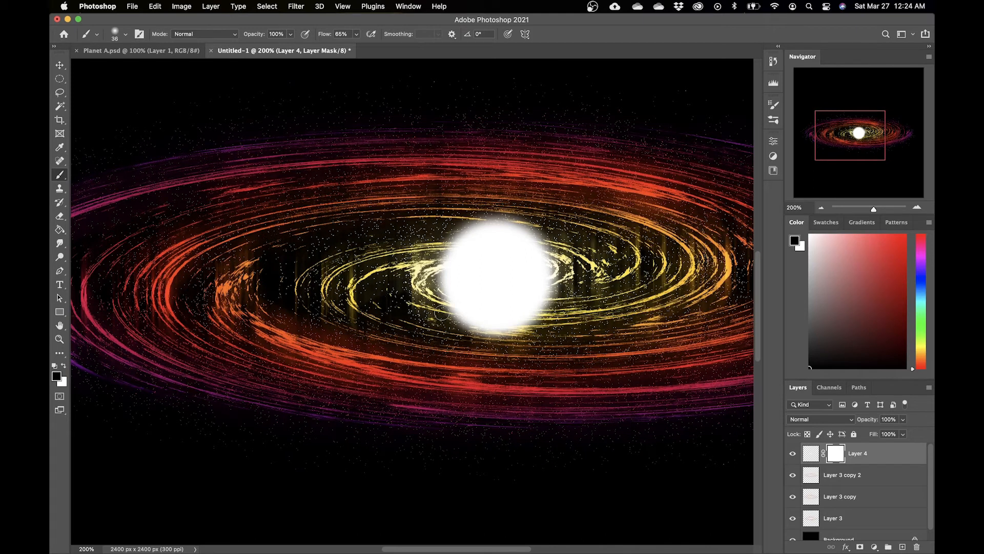
{"action": "left_click_drag", "start_coordinate": [449, 315], "coordinate": [544, 321]}
{"action": "key", "text": "super+z"}
{"action": "left_click", "coordinate": [291, 34]}
{"action": "left_click_drag", "start_coordinate": [291, 48], "coordinate": [257, 51]}
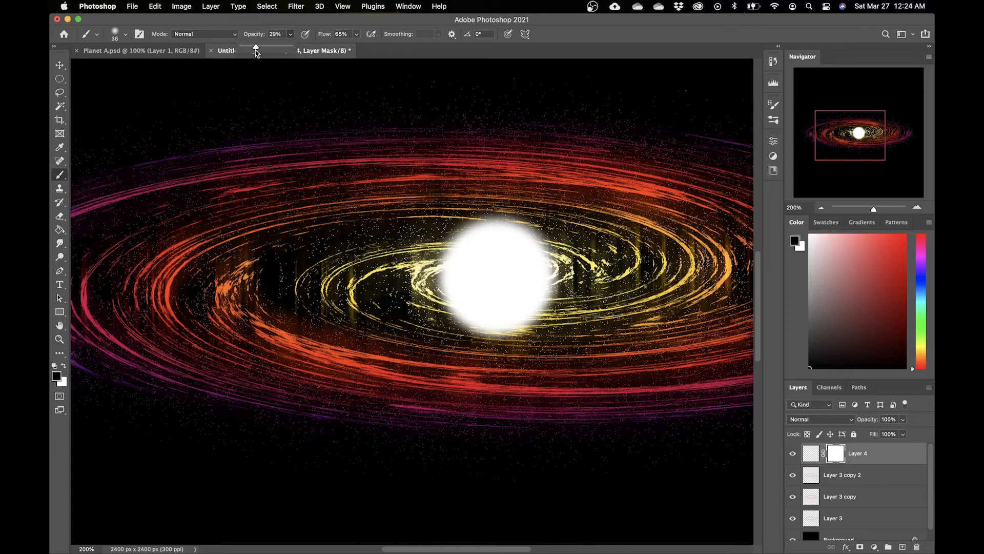
{"action": "mouse_move", "coordinate": [452, 321]}
{"action": "left_mouse_down"}
{"action": "mouse_move", "coordinate": [533, 322]}
{"action": "mouse_move", "coordinate": [428, 312]}
{"action": "mouse_move", "coordinate": [563, 317]}
{"action": "mouse_move", "coordinate": [448, 312]}
{"action": "left_mouse_up"}
{"action": "key", "text": "super+z"}
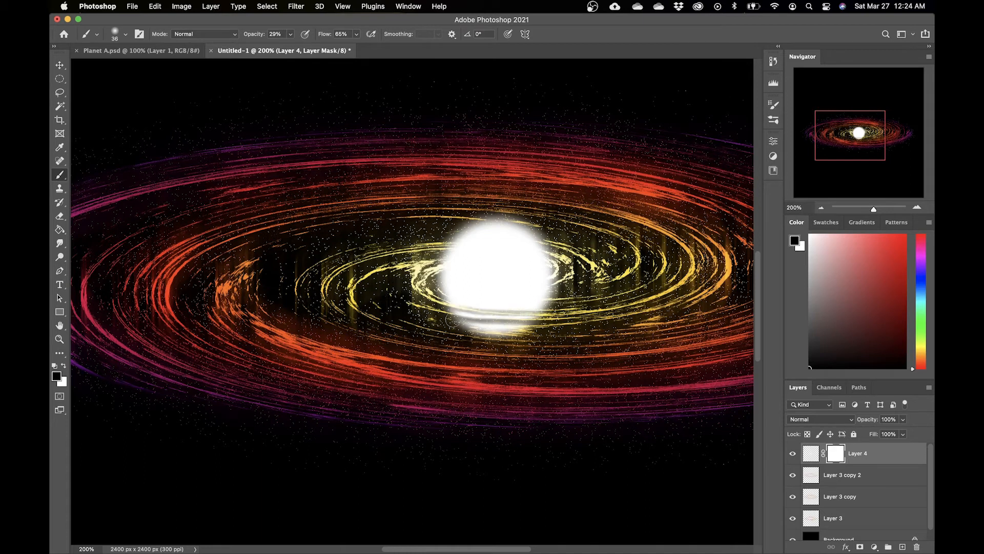
Step: Continue masking the dot's lower half with black strokes running along the ring
{"action": "mouse_move", "coordinate": [435, 287]}
{"action": "left_mouse_down"}
{"action": "mouse_move", "coordinate": [521, 303]}
{"action": "mouse_move", "coordinate": [573, 290]}
{"action": "mouse_move", "coordinate": [469, 295]}
{"action": "mouse_move", "coordinate": [553, 305]}
{"action": "left_mouse_up"}
{"action": "key", "text": "super+z"}
{"action": "key", "text": "super+z"}
{"action": "key", "text": "super+equal"}
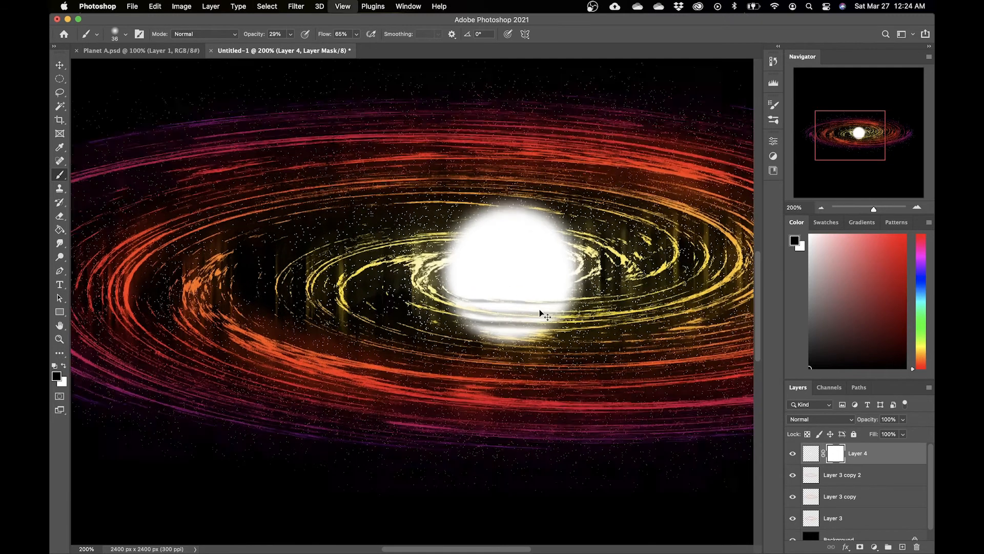
{"action": "left_click_drag", "start_coordinate": [563, 363], "coordinate": [472, 314]}
{"action": "mouse_move", "coordinate": [401, 290]}
{"action": "left_mouse_down"}
{"action": "mouse_move", "coordinate": [535, 285]}
{"action": "mouse_move", "coordinate": [352, 281]}
{"action": "mouse_move", "coordinate": [474, 294]}
{"action": "mouse_move", "coordinate": [563, 284]}
{"action": "left_mouse_up"}
{"action": "mouse_move", "coordinate": [496, 286]}
{"action": "left_mouse_down"}
{"action": "mouse_move", "coordinate": [348, 272]}
{"action": "mouse_move", "coordinate": [578, 271]}
{"action": "left_mouse_up"}
{"action": "mouse_move", "coordinate": [578, 272]}
{"action": "left_mouse_down"}
{"action": "mouse_move", "coordinate": [303, 251]}
{"action": "mouse_move", "coordinate": [323, 237]}
{"action": "mouse_move", "coordinate": [435, 256]}
{"action": "mouse_move", "coordinate": [565, 254]}
{"action": "mouse_move", "coordinate": [550, 236]}
{"action": "mouse_move", "coordinate": [403, 246]}
{"action": "mouse_move", "coordinate": [304, 228]}
{"action": "mouse_move", "coordinate": [367, 224]}
{"action": "mouse_move", "coordinate": [384, 240]}
{"action": "mouse_move", "coordinate": [450, 248]}
{"action": "mouse_move", "coordinate": [530, 247]}
{"action": "mouse_move", "coordinate": [397, 244]}
{"action": "mouse_move", "coordinate": [540, 243]}
{"action": "mouse_move", "coordinate": [559, 228]}
{"action": "mouse_move", "coordinate": [549, 242]}
{"action": "mouse_move", "coordinate": [374, 269]}
{"action": "mouse_move", "coordinate": [524, 284]}
{"action": "mouse_move", "coordinate": [365, 284]}
{"action": "left_mouse_up"}
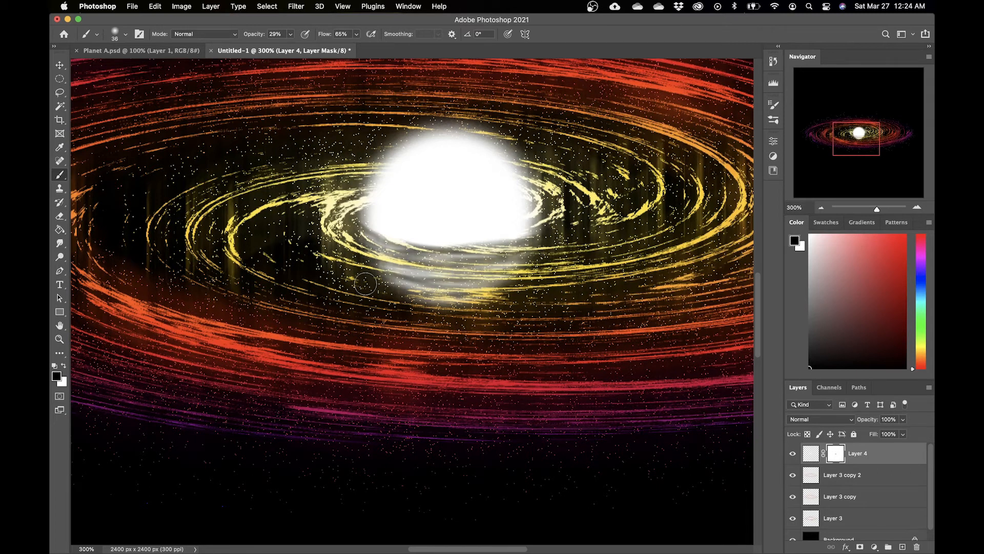
Step: Refine the dot's mask with an 11 px brush, alternating white and black strokes along the inner ring
{"action": "key", "text": "x"}
{"action": "mouse_move", "coordinate": [399, 280]}
{"action": "left_mouse_down"}
{"action": "mouse_move", "coordinate": [500, 284]}
{"action": "mouse_move", "coordinate": [385, 285]}
{"action": "mouse_move", "coordinate": [421, 281]}
{"action": "mouse_move", "coordinate": [443, 302]}
{"action": "left_mouse_up"}
{"action": "right_click", "coordinate": [437, 299]}
{"action": "left_click_drag", "start_coordinate": [503, 322], "coordinate": [496, 321]}
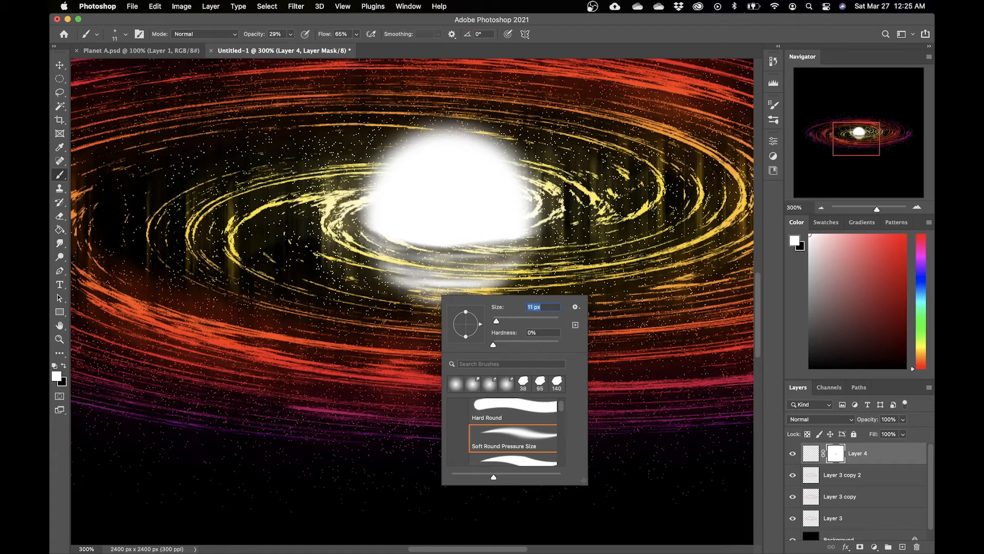
{"action": "left_click_drag", "start_coordinate": [431, 303], "coordinate": [465, 305]}
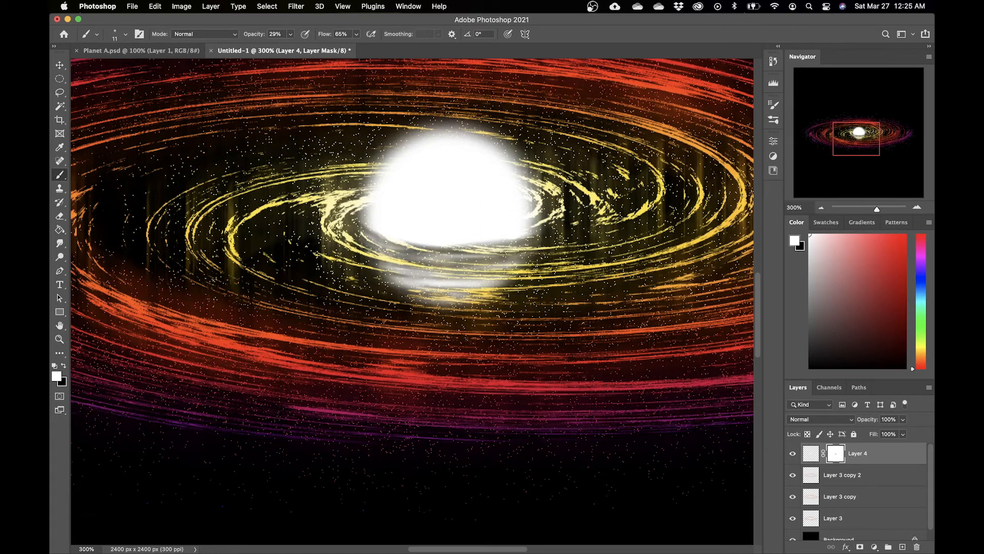
{"action": "left_click_drag", "start_coordinate": [433, 258], "coordinate": [522, 259]}
{"action": "mouse_move", "coordinate": [461, 263]}
{"action": "left_mouse_down"}
{"action": "mouse_move", "coordinate": [407, 260]}
{"action": "mouse_move", "coordinate": [428, 252]}
{"action": "mouse_move", "coordinate": [365, 232]}
{"action": "left_mouse_up"}
{"action": "key", "text": "x"}
{"action": "mouse_move", "coordinate": [387, 275]}
{"action": "left_mouse_down"}
{"action": "mouse_move", "coordinate": [510, 278]}
{"action": "mouse_move", "coordinate": [384, 248]}
{"action": "mouse_move", "coordinate": [409, 239]}
{"action": "mouse_move", "coordinate": [522, 244]}
{"action": "mouse_move", "coordinate": [411, 234]}
{"action": "mouse_move", "coordinate": [533, 236]}
{"action": "mouse_move", "coordinate": [441, 239]}
{"action": "left_mouse_up"}
{"action": "key", "text": "x"}
{"action": "mouse_move", "coordinate": [371, 224]}
{"action": "left_mouse_down"}
{"action": "mouse_move", "coordinate": [421, 247]}
{"action": "mouse_move", "coordinate": [397, 246]}
{"action": "mouse_move", "coordinate": [507, 274]}
{"action": "left_mouse_up"}
Step: With a 6 px brush at 63% opacity, paint ring-shaped streaks across the dot's lower half on the mask
{"action": "right_click", "coordinate": [480, 304]}
{"action": "left_click_drag", "start_coordinate": [552, 331], "coordinate": [532, 332]}
{"action": "left_click", "coordinate": [291, 35]}
{"action": "left_click", "coordinate": [308, 48]}
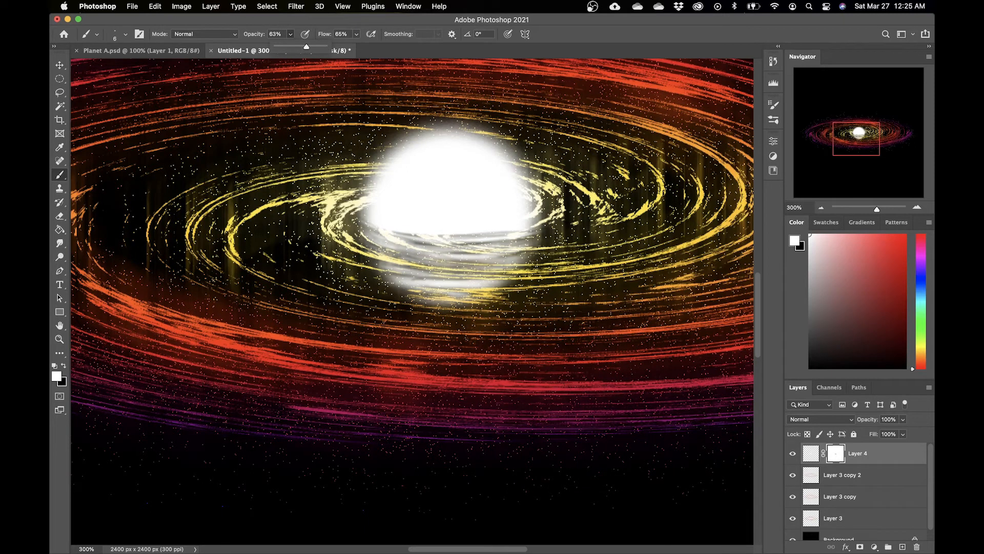
{"action": "left_click_drag", "start_coordinate": [421, 286], "coordinate": [495, 284]}
{"action": "left_click_drag", "start_coordinate": [439, 267], "coordinate": [507, 266]}
{"action": "left_click_drag", "start_coordinate": [406, 256], "coordinate": [514, 261]}
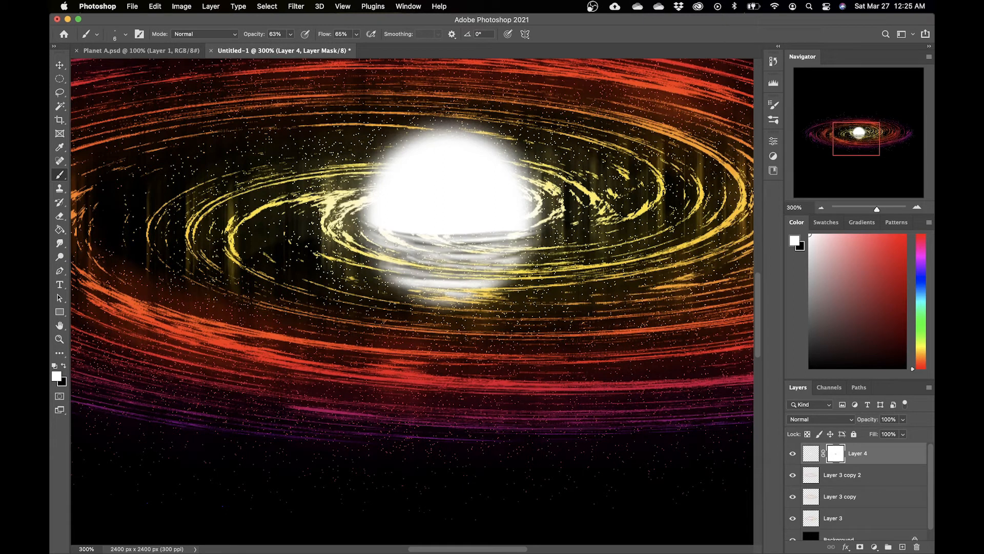
{"action": "left_click_drag", "start_coordinate": [411, 245], "coordinate": [489, 247]}
{"action": "key", "text": "x"}
{"action": "left_click_drag", "start_coordinate": [400, 245], "coordinate": [432, 253]}
{"action": "mouse_move", "coordinate": [388, 252]}
{"action": "left_mouse_down"}
{"action": "mouse_move", "coordinate": [524, 258]}
{"action": "mouse_move", "coordinate": [496, 271]}
{"action": "left_mouse_up"}
{"action": "key", "text": "super+z"}
{"action": "left_click_drag", "start_coordinate": [385, 279], "coordinate": [510, 284]}
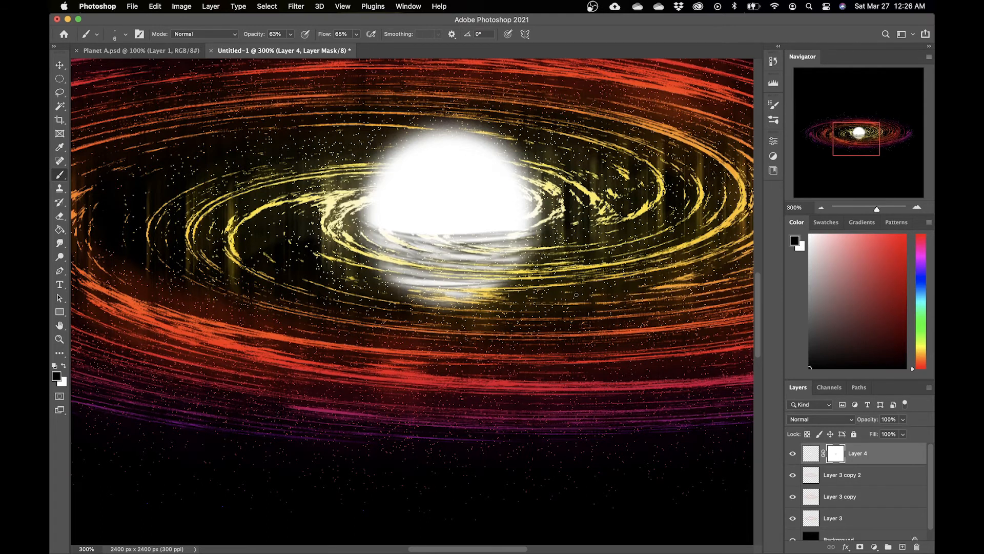
Step: Add a new layer on top and fill it with black using the Paint Bucket tool
{"action": "key", "text": "super+minus"}
{"action": "key", "text": "super+minus"}
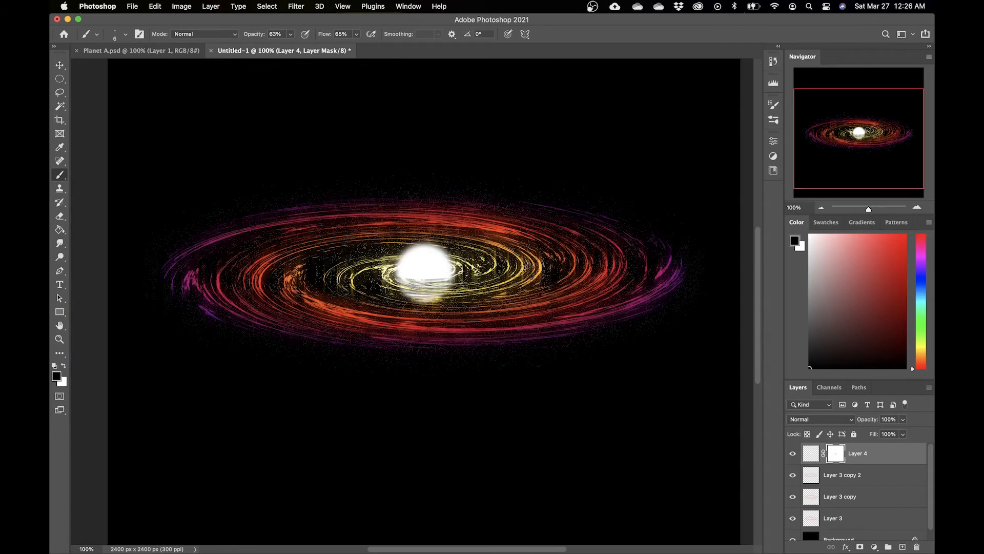
{"action": "scroll", "coordinate": [425, 301], "scroll_direction": "up", "scroll_amount": 2}
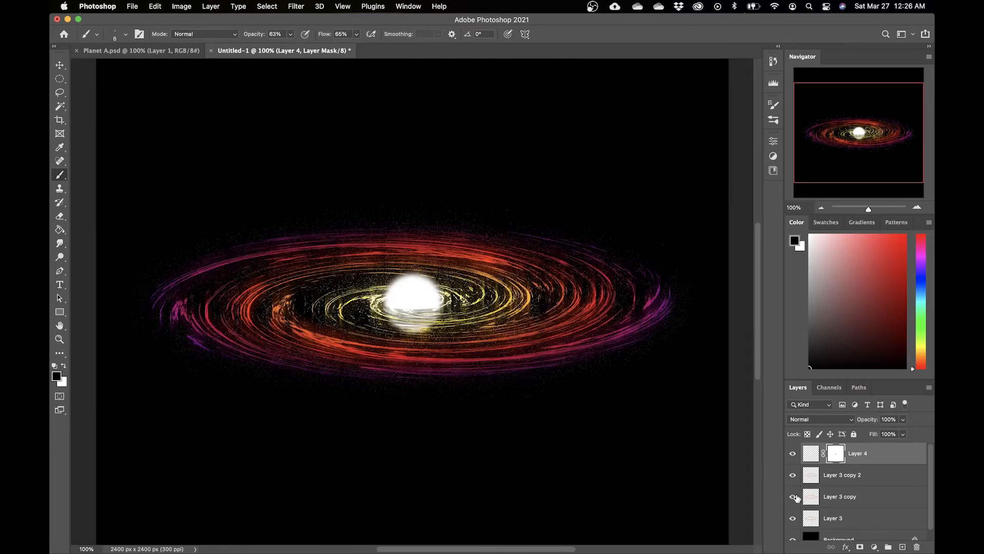
{"action": "key", "text": "x"}
{"action": "left_click", "coordinate": [903, 547]}
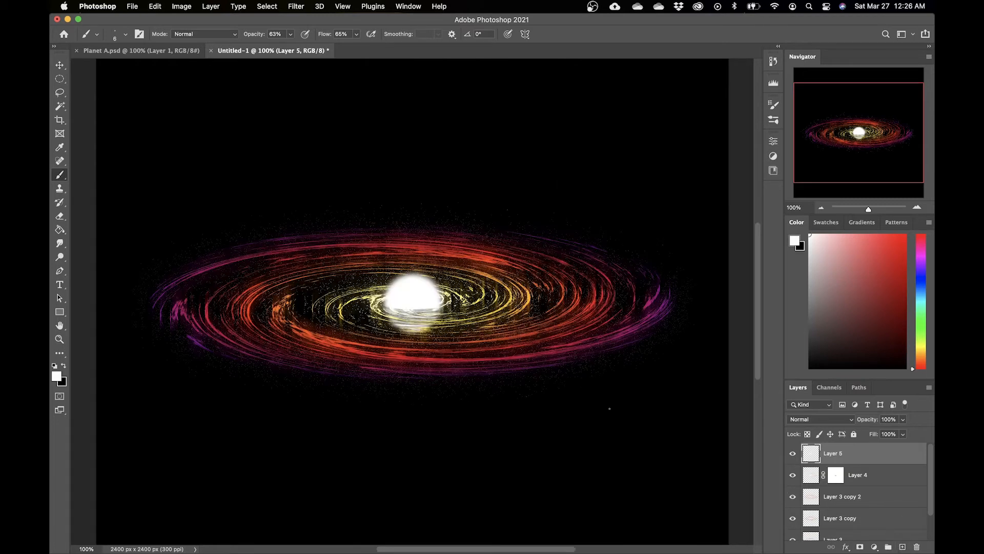
{"action": "key", "text": "x"}
{"action": "key", "text": "g"}
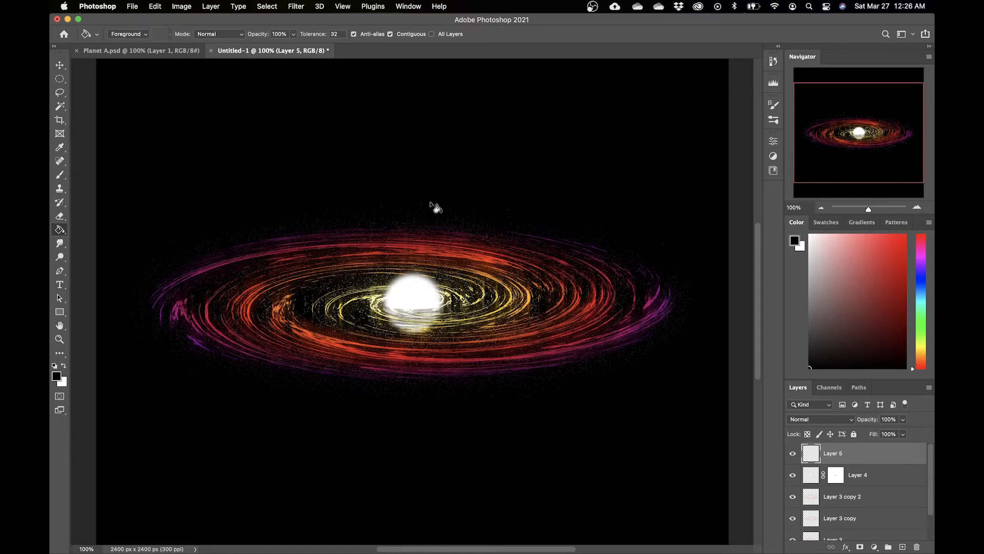
{"action": "left_click", "coordinate": [447, 298]}
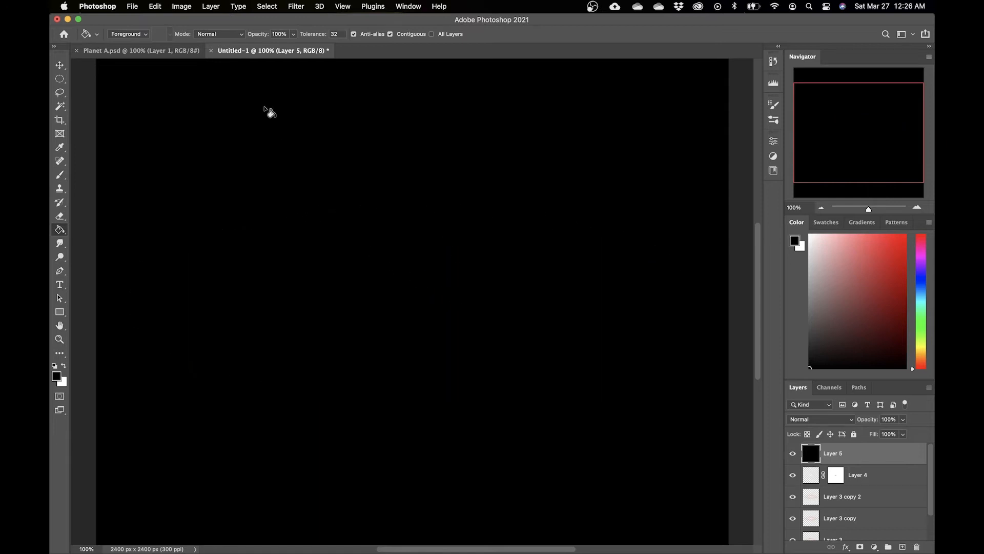
Step: Render a lens flare on the black layer using the 50-300mm Zoom lens at 80% brightness
{"action": "left_click", "coordinate": [297, 7]}
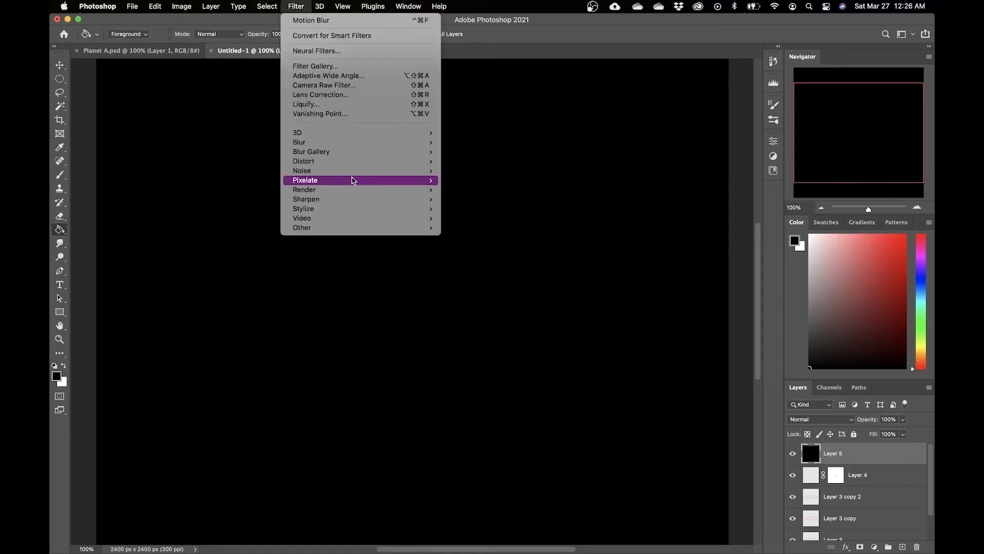
{"action": "mouse_move", "coordinate": [378, 192]}
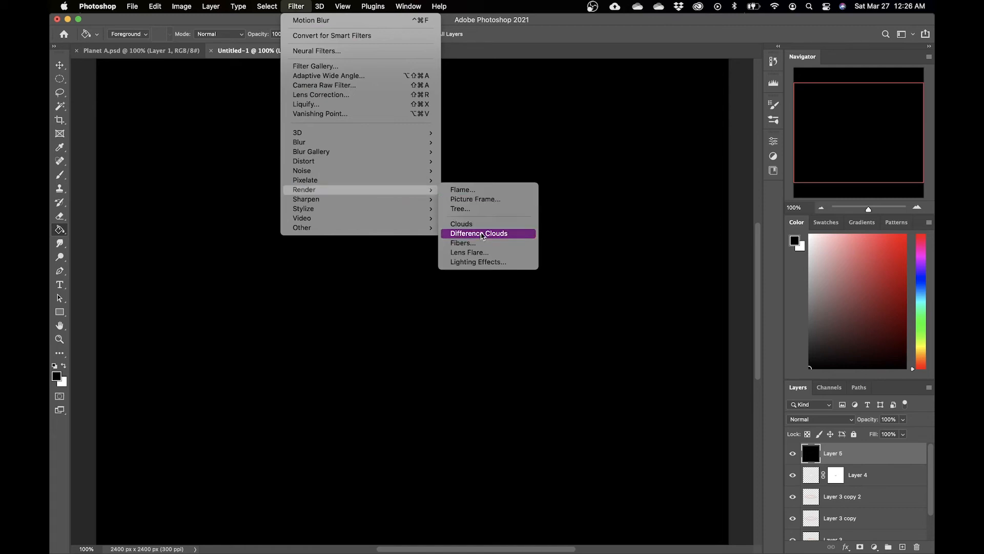
{"action": "left_click", "coordinate": [480, 254]}
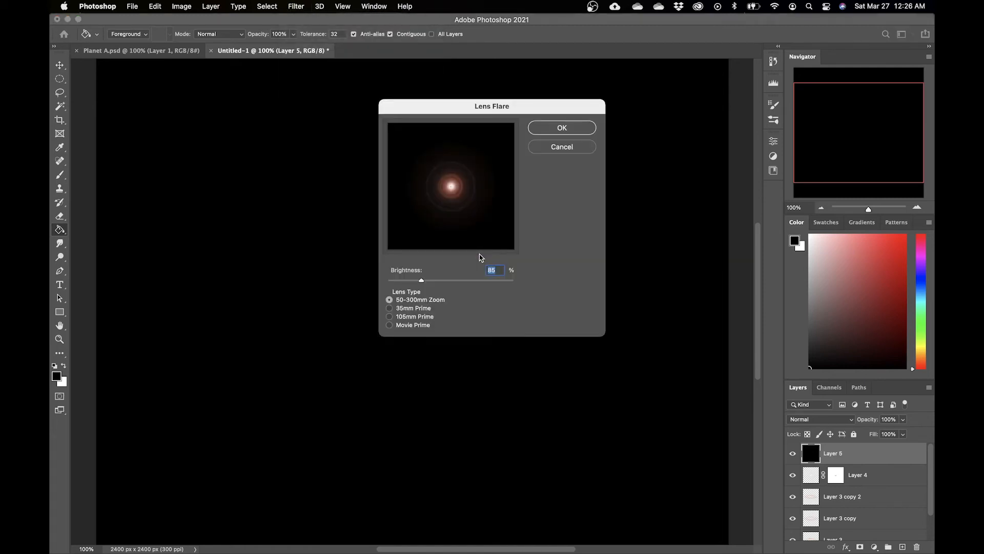
{"action": "left_click", "coordinate": [389, 316]}
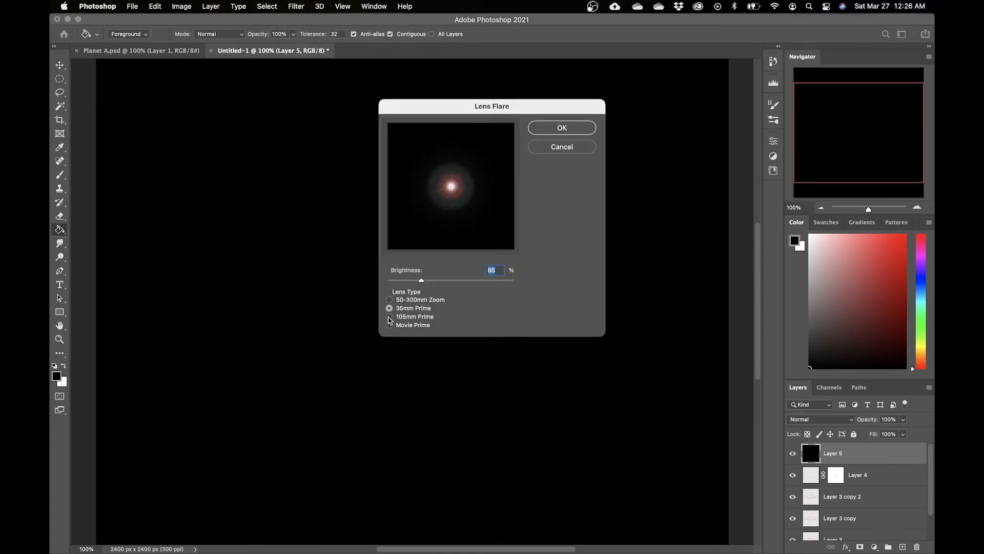
{"action": "left_click", "coordinate": [389, 325]}
{"action": "left_click", "coordinate": [390, 317]}
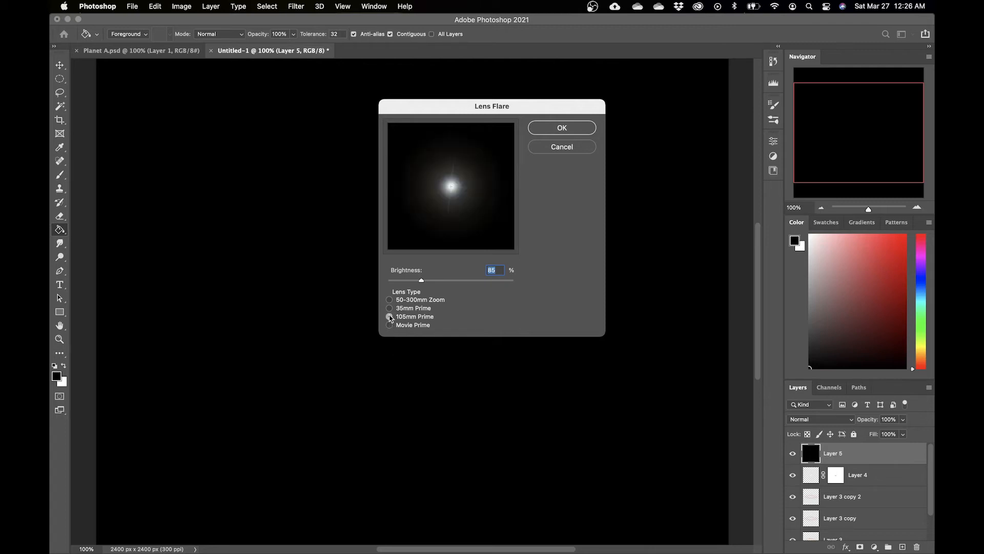
{"action": "left_click", "coordinate": [390, 308]}
{"action": "left_click", "coordinate": [389, 300]}
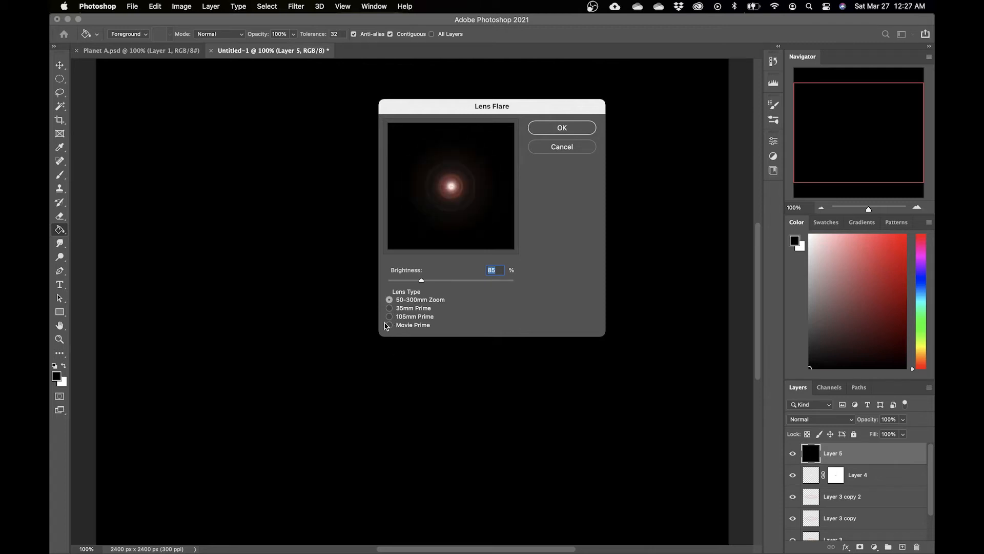
{"action": "left_click", "coordinate": [389, 318]}
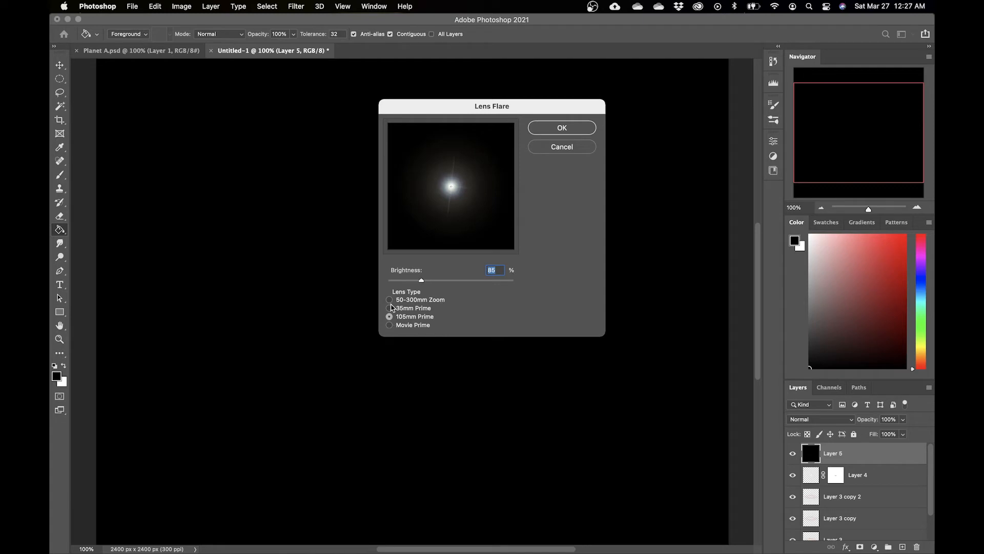
{"action": "left_click", "coordinate": [390, 300]}
{"action": "left_click_drag", "start_coordinate": [423, 283], "coordinate": [459, 283]}
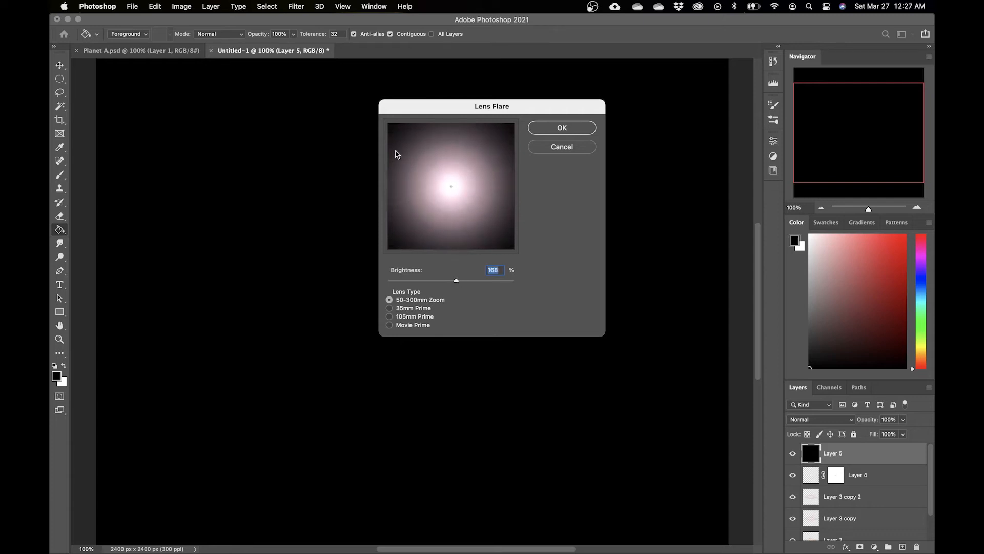
{"action": "mouse_move", "coordinate": [431, 281]}
{"action": "left_mouse_down"}
{"action": "mouse_move", "coordinate": [413, 281]}
{"action": "mouse_move", "coordinate": [422, 288]}
{"action": "left_mouse_up"}
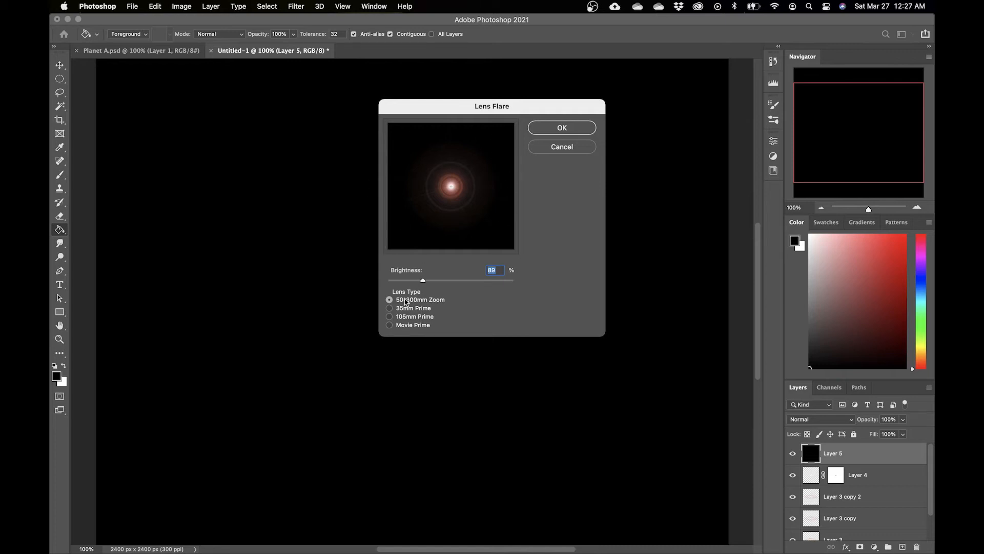
{"action": "left_click", "coordinate": [389, 325]}
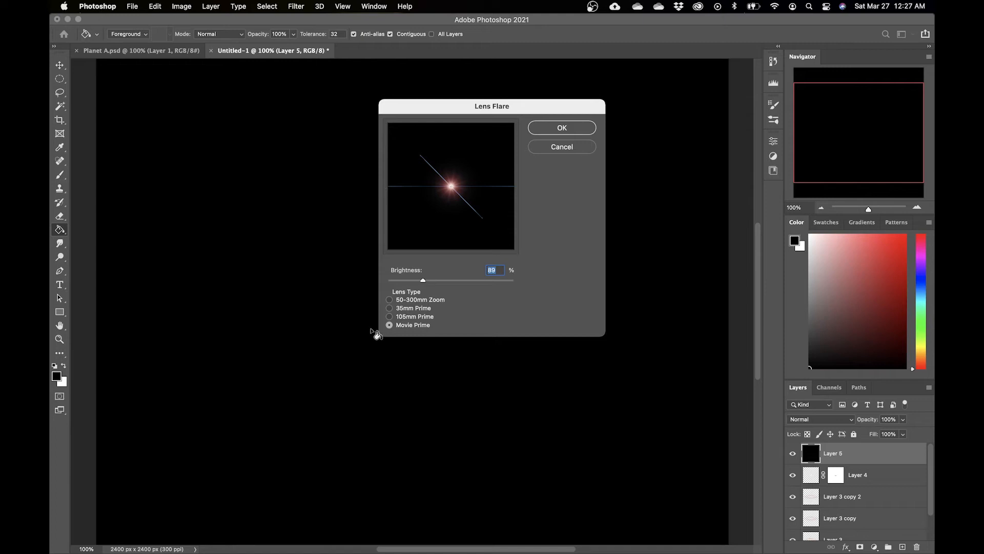
{"action": "left_click", "coordinate": [390, 317]}
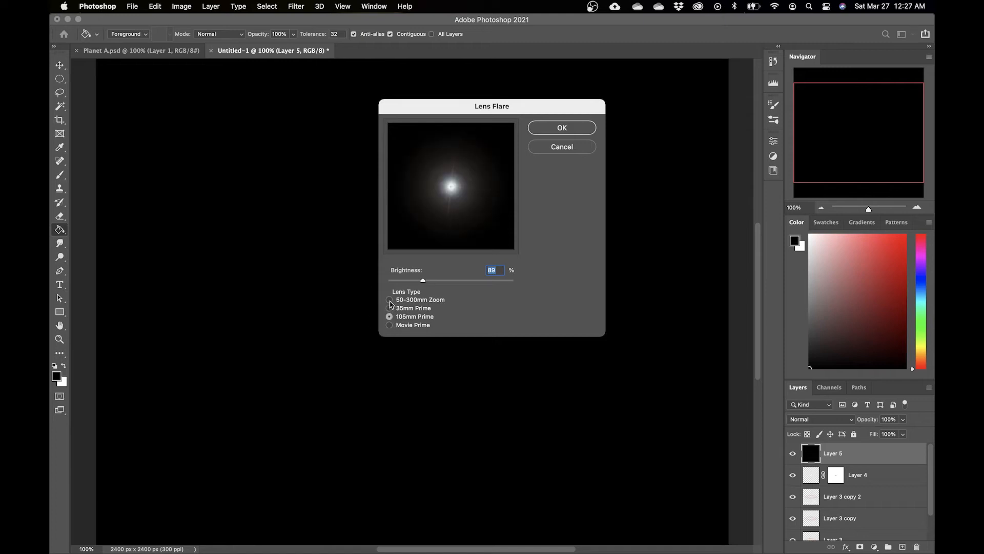
{"action": "left_click", "coordinate": [391, 299]}
{"action": "left_click_drag", "start_coordinate": [424, 281], "coordinate": [422, 284]}
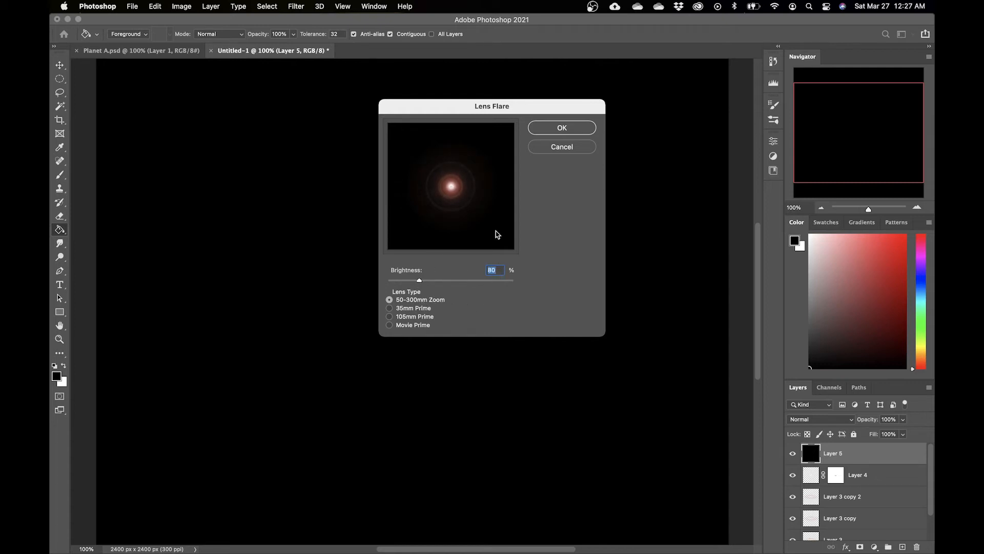
{"action": "left_click", "coordinate": [562, 128]}
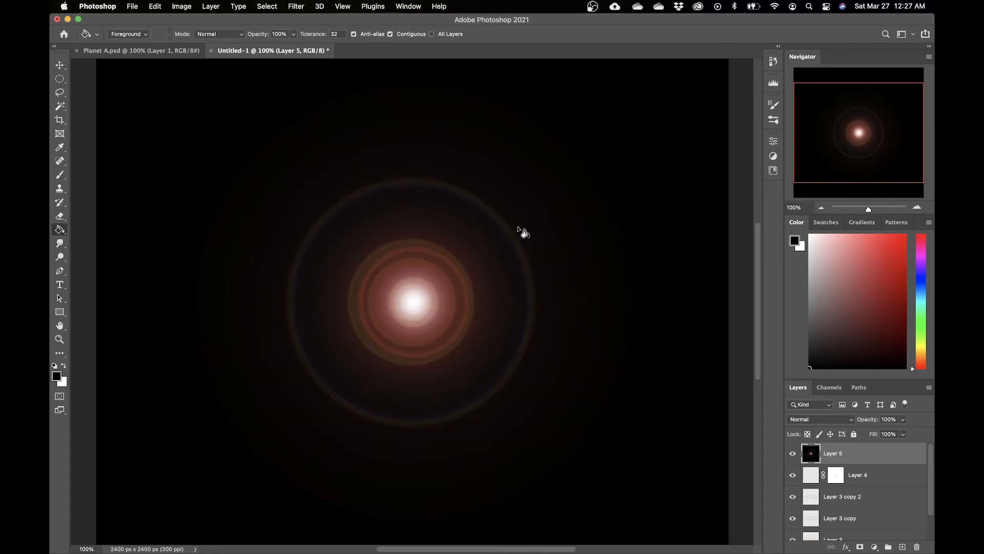
Step: Set the flare layer's blend mode to Linear Dodge (Add)
{"action": "key", "text": "super+minus"}
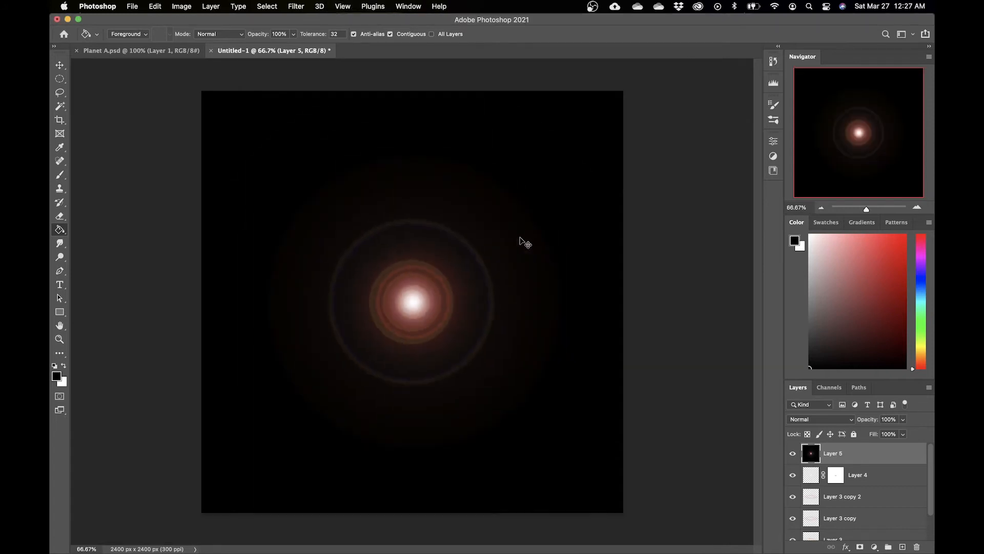
{"action": "left_click", "coordinate": [829, 421]}
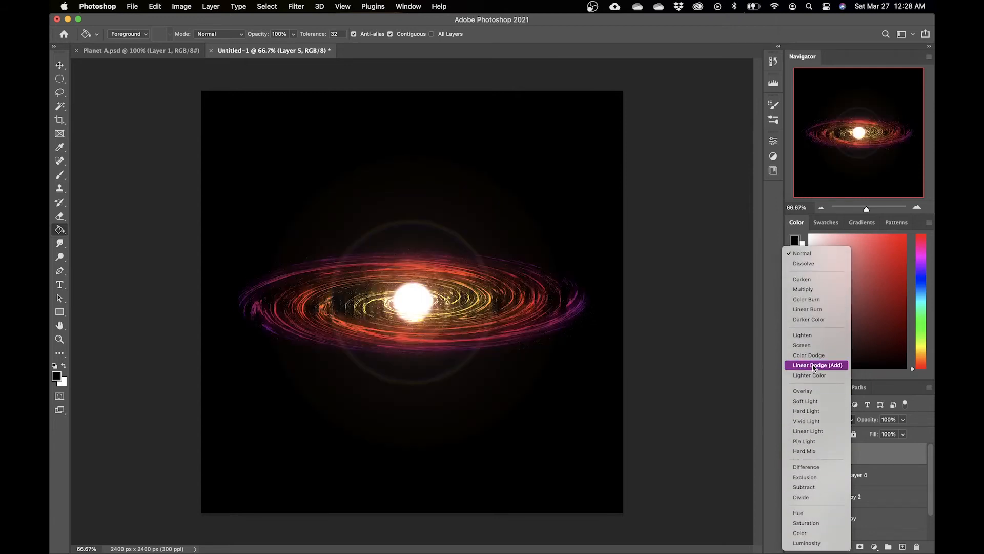
{"action": "left_click", "coordinate": [806, 366]}
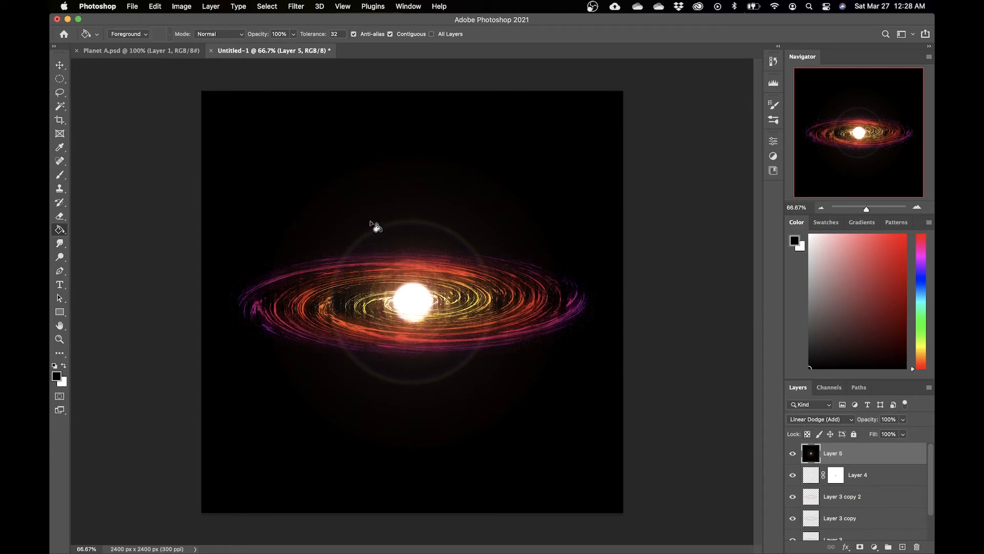
Step: Apply a Gaussian Blur to the flare layer with a radius of about 30 pixels
{"action": "left_click", "coordinate": [297, 6]}
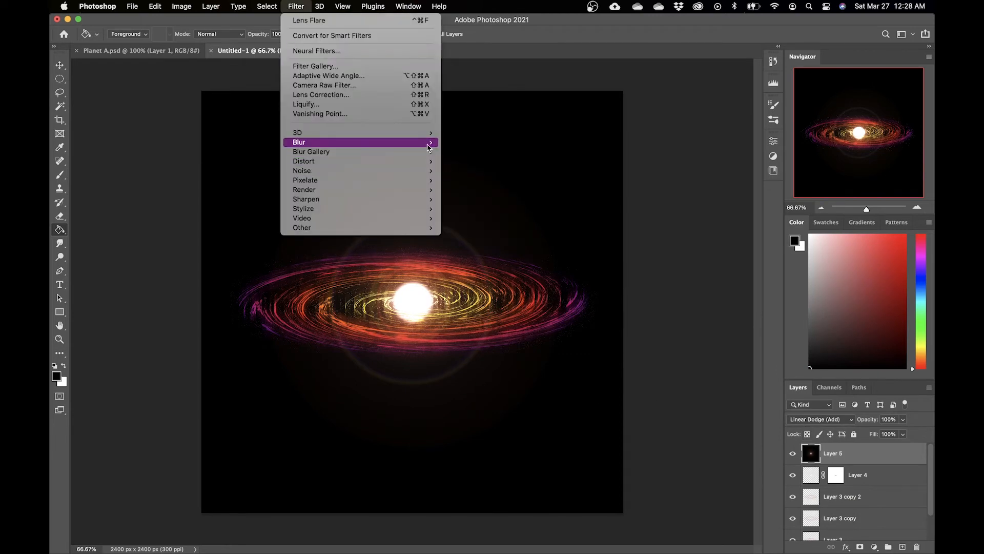
{"action": "mouse_move", "coordinate": [400, 143]}
{"action": "left_click", "coordinate": [466, 181]}
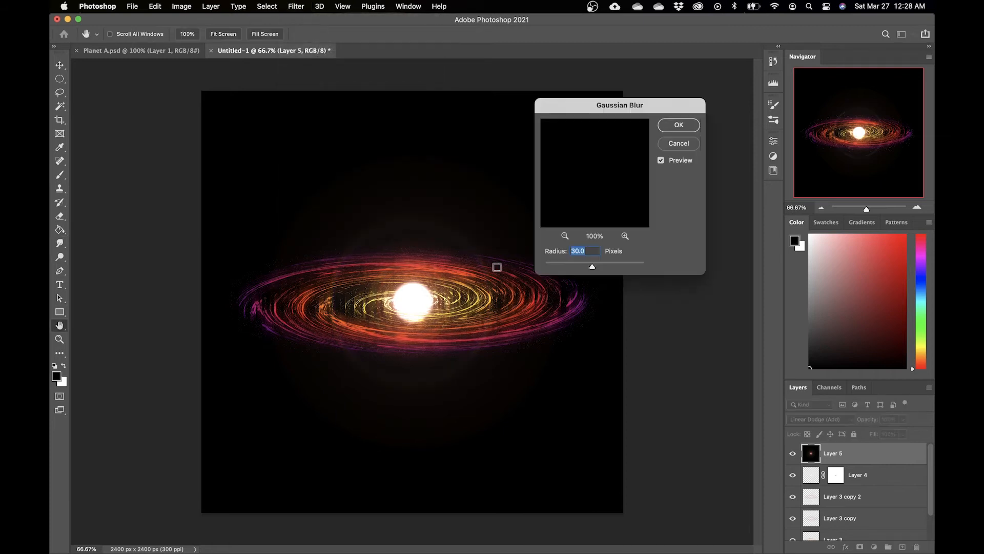
{"action": "mouse_move", "coordinate": [592, 267]}
{"action": "left_mouse_down"}
{"action": "mouse_move", "coordinate": [568, 267]}
{"action": "mouse_move", "coordinate": [603, 269]}
{"action": "mouse_move", "coordinate": [595, 267]}
{"action": "left_mouse_up"}
{"action": "left_click_drag", "start_coordinate": [594, 267], "coordinate": [598, 269]}
{"action": "left_click", "coordinate": [679, 125]}
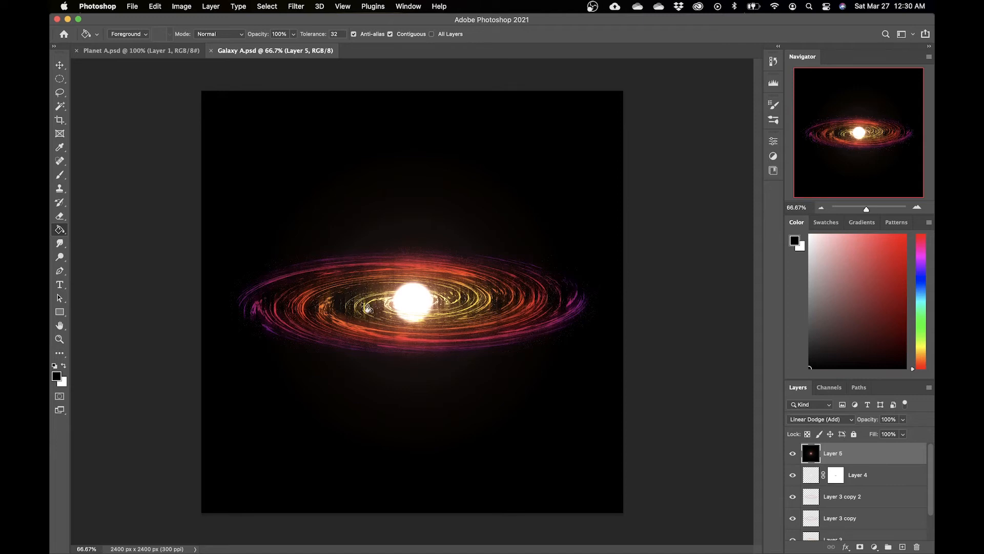
Step: Start a new document from the Print Letter preset, switching it to landscape orientation
{"action": "left_click", "coordinate": [135, 6]}
{"action": "left_click", "coordinate": [136, 22]}
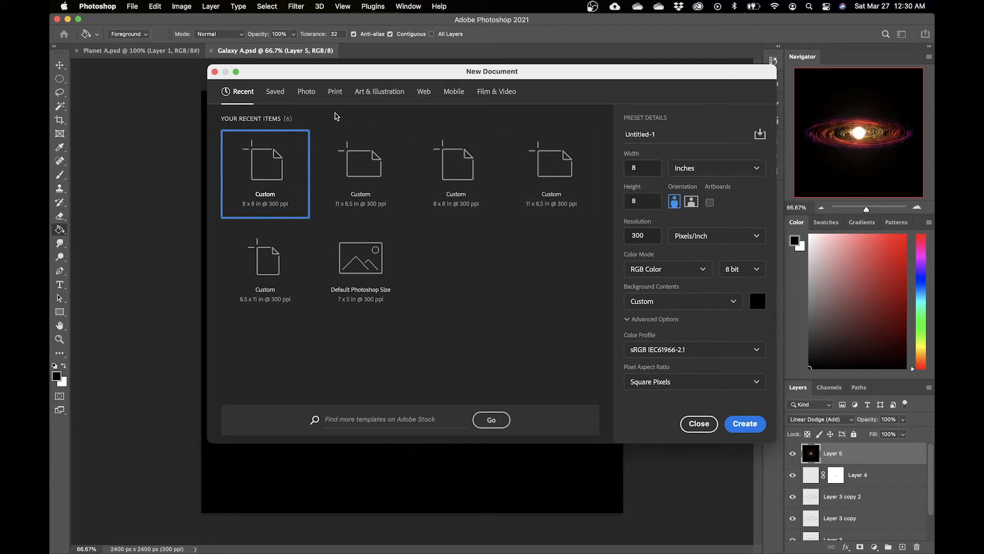
{"action": "left_click", "coordinate": [335, 93]}
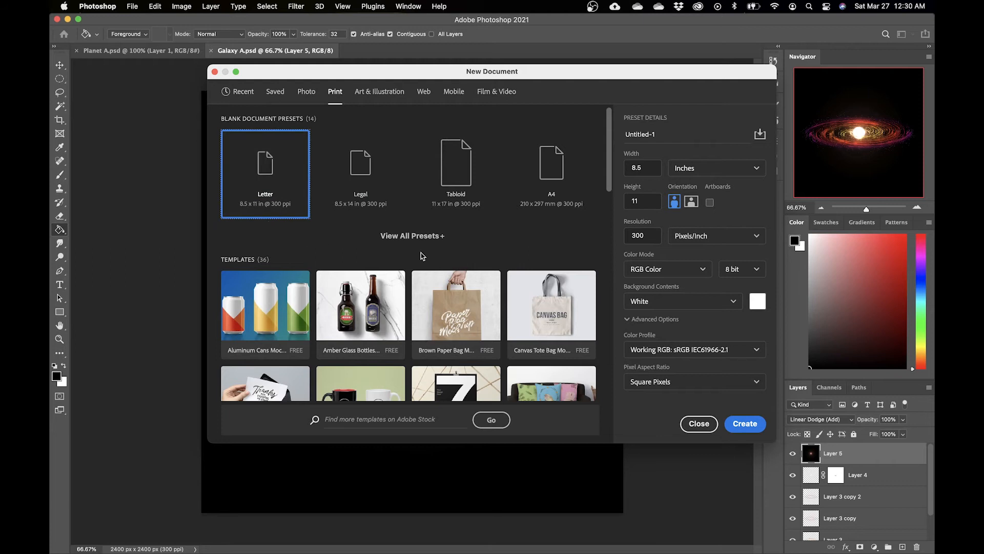
{"action": "left_click", "coordinate": [692, 203]}
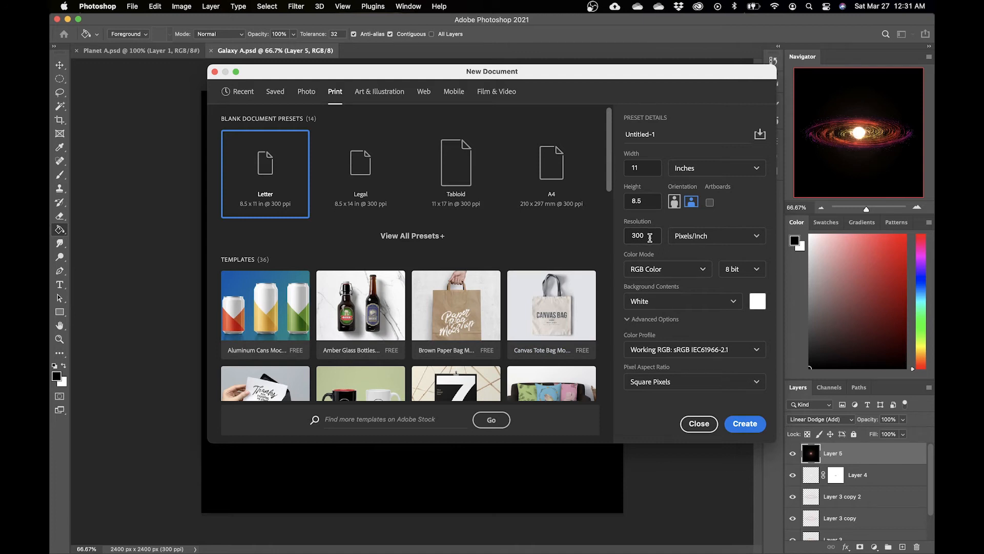
Step: Set the new document's background contents to black and create the document
{"action": "left_click", "coordinate": [758, 305]}
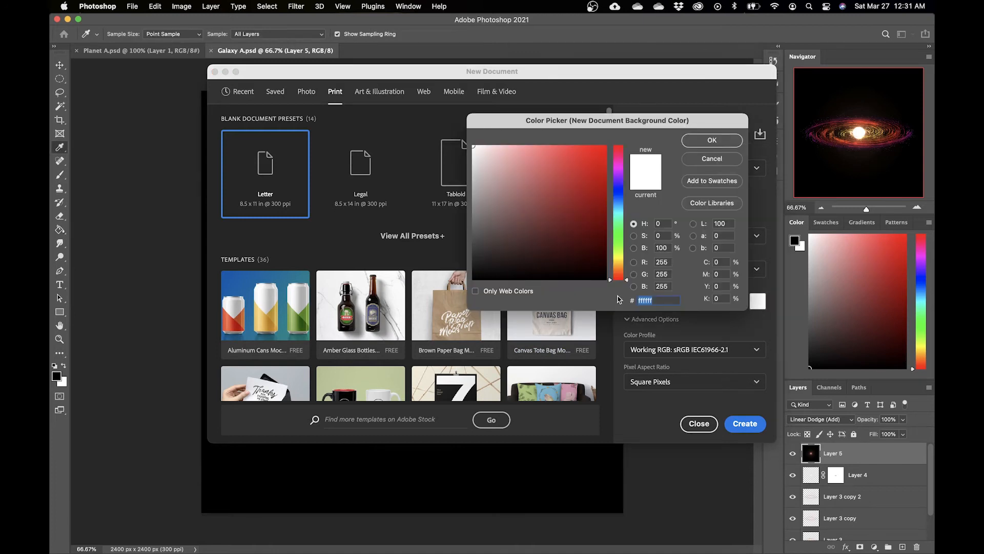
{"action": "left_click", "coordinate": [602, 278]}
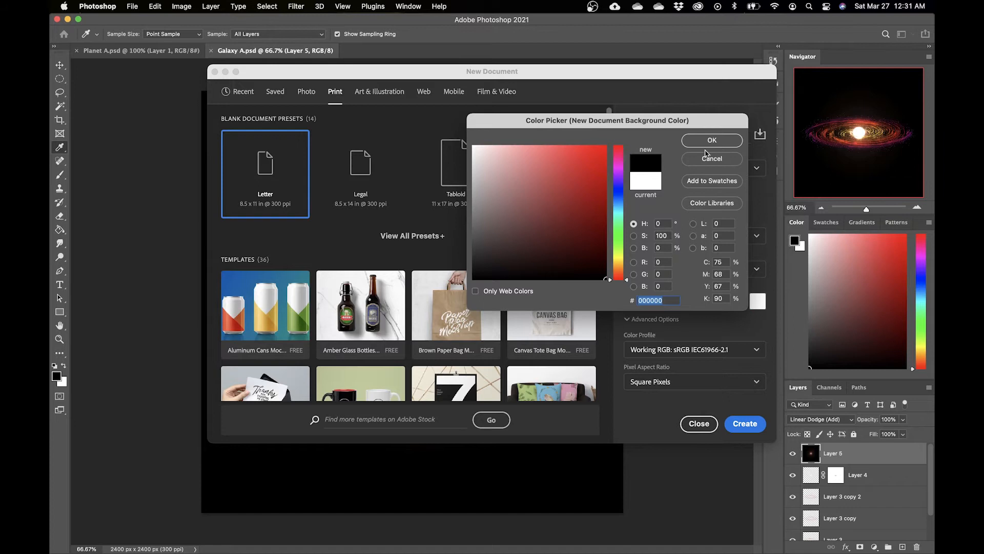
{"action": "left_click", "coordinate": [710, 142]}
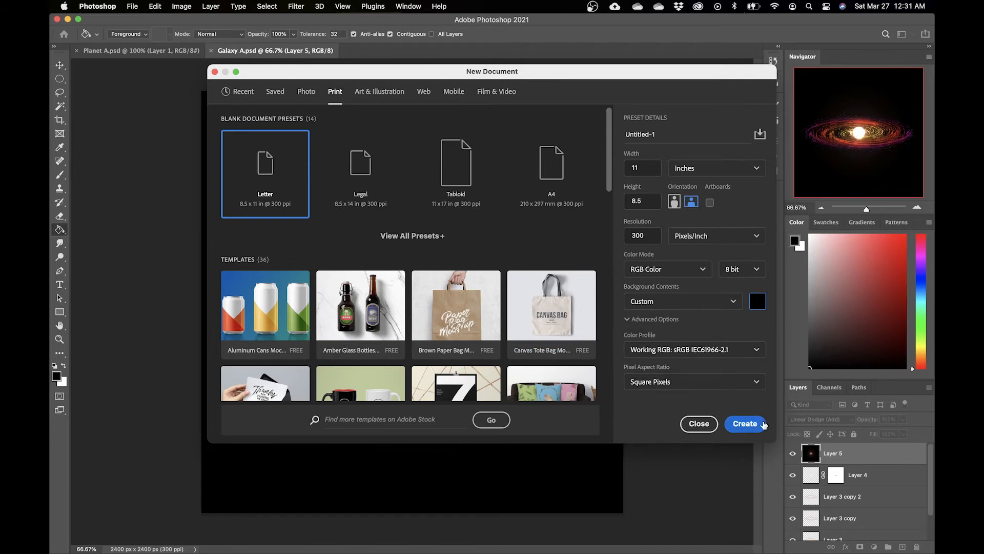
{"action": "left_click", "coordinate": [751, 424]}
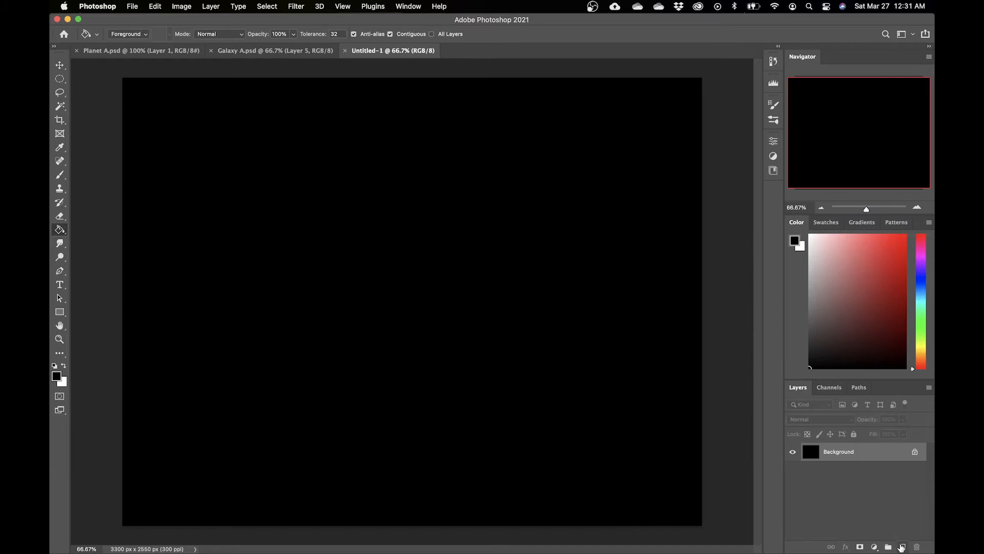
Step: Add a new empty layer and switch to the Brush tool with white as the foreground colour
{"action": "left_click", "coordinate": [903, 547]}
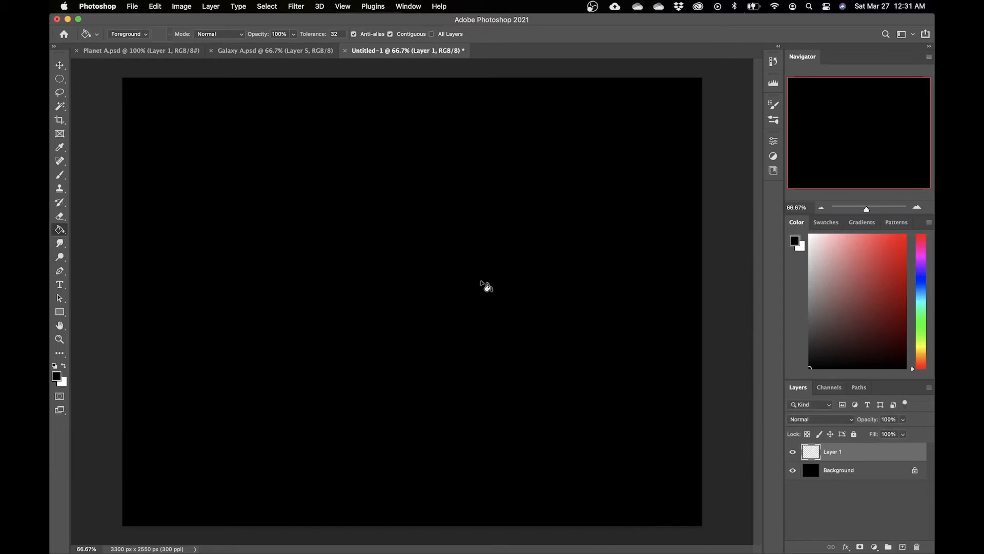
{"action": "key", "text": "x"}
{"action": "key", "text": "b"}
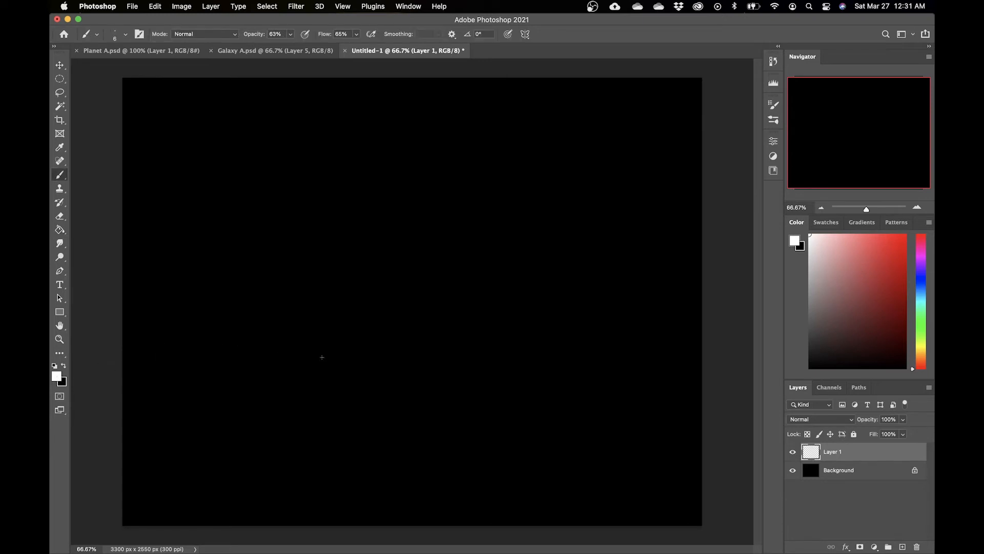
Step: Select the Starburst - Small brush from the Assorted Brushes set inside Legacy Brushes
{"action": "left_click", "coordinate": [773, 121]}
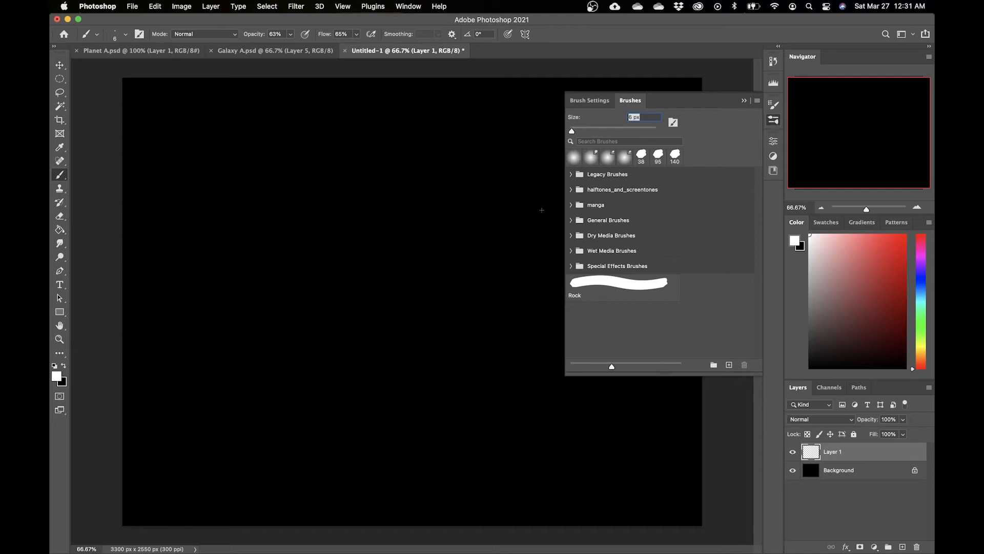
{"action": "left_click", "coordinate": [570, 175]}
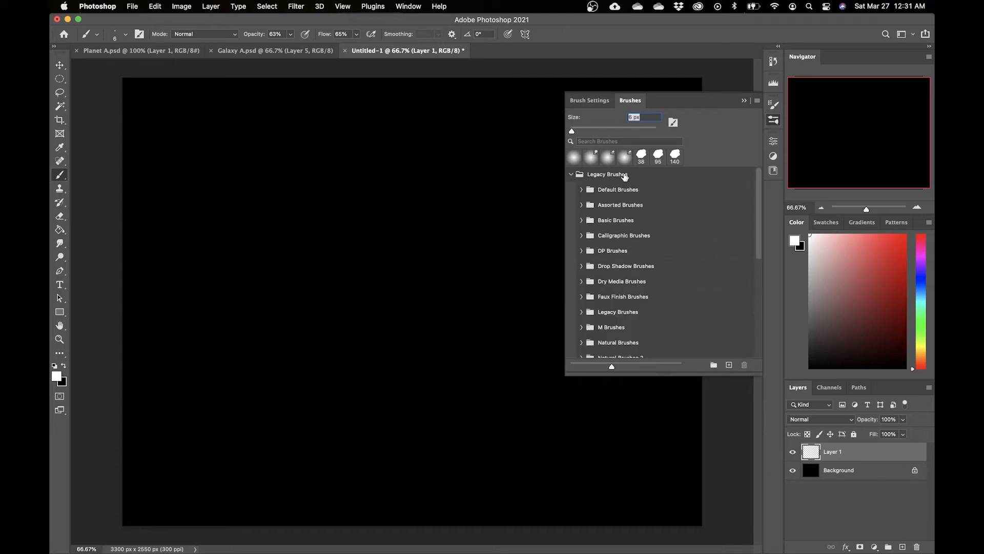
{"action": "left_click", "coordinate": [571, 174]}
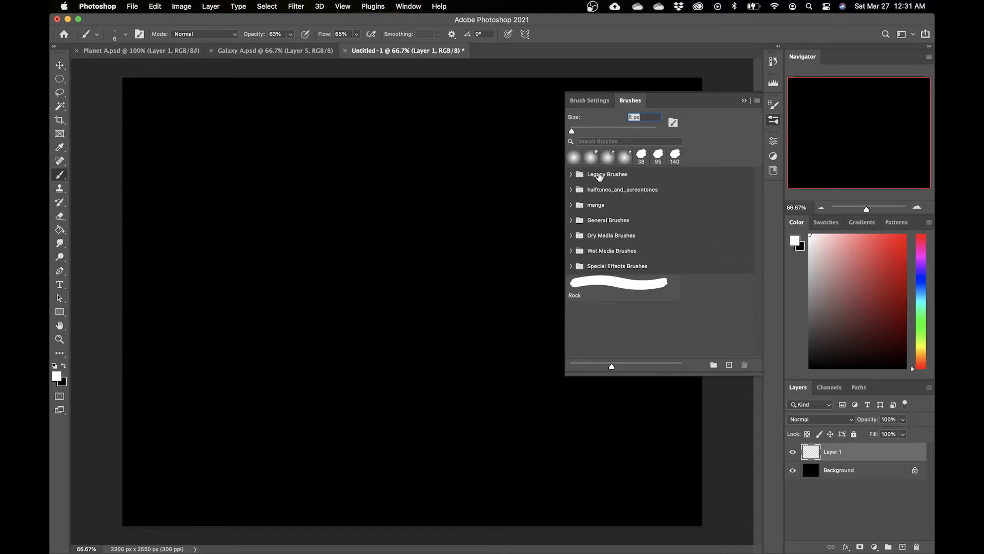
{"action": "left_click", "coordinate": [757, 101]}
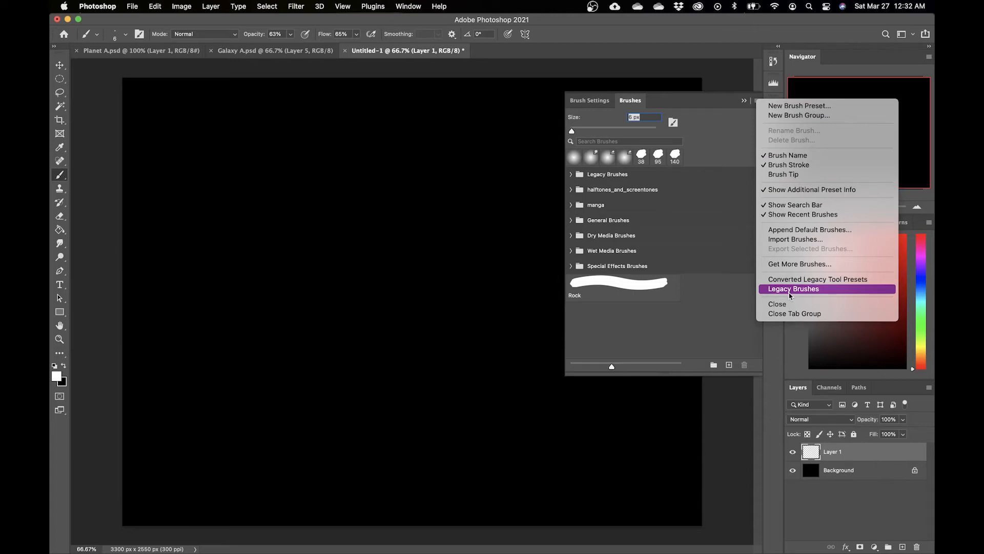
{"action": "left_click", "coordinate": [580, 180]}
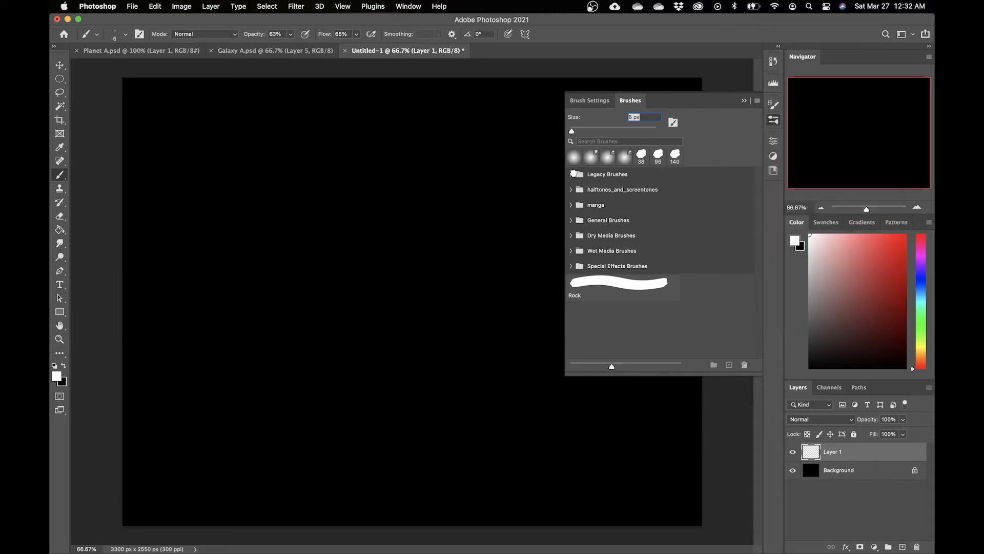
{"action": "left_click", "coordinate": [571, 175]}
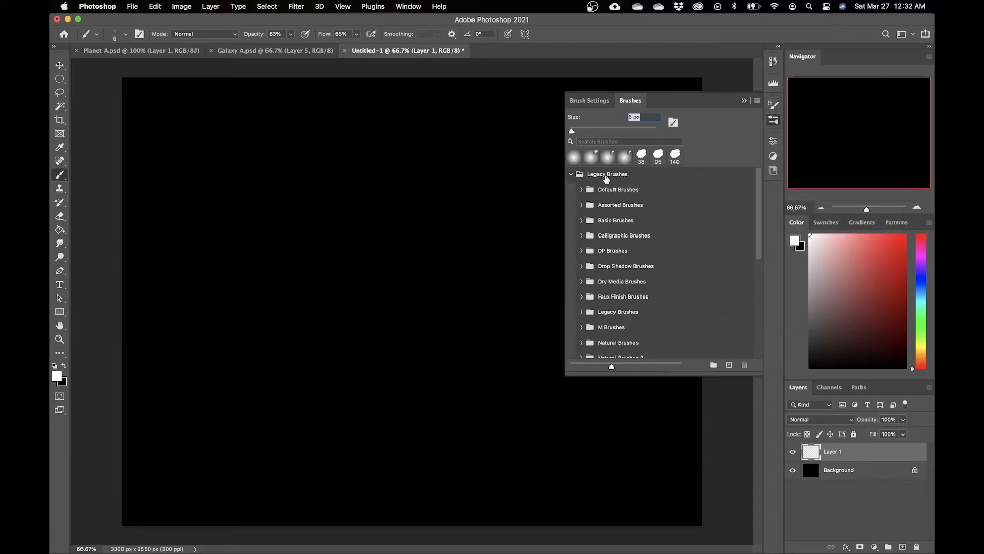
{"action": "left_click", "coordinate": [583, 205]}
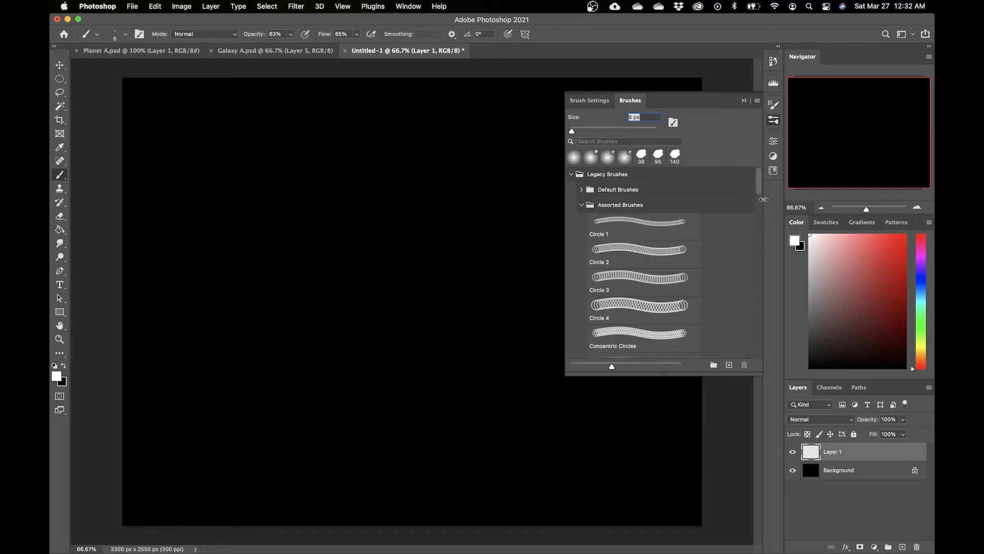
{"action": "left_click_drag", "start_coordinate": [759, 187], "coordinate": [752, 275]}
{"action": "scroll", "coordinate": [752, 278], "scroll_direction": "down", "scroll_amount": 2}
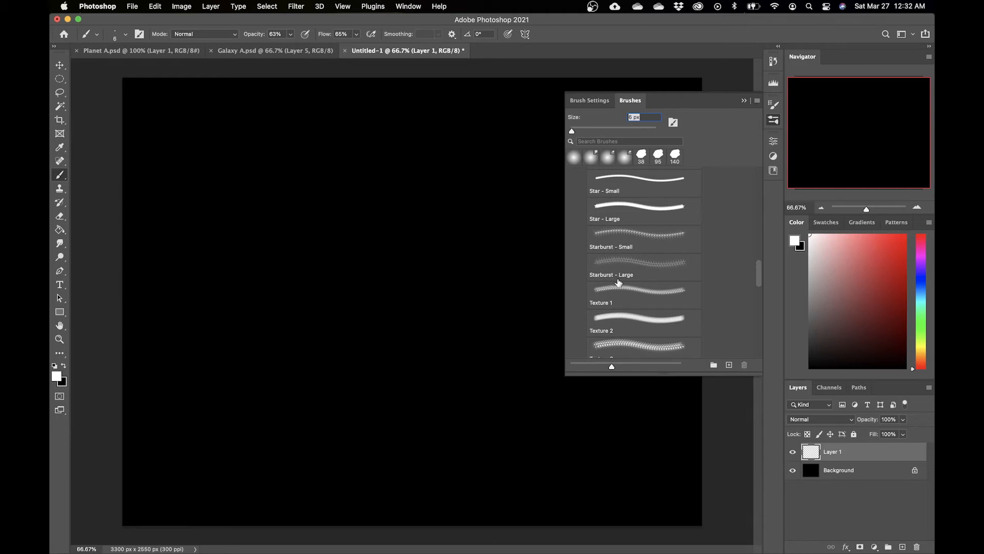
{"action": "left_click", "coordinate": [680, 231]}
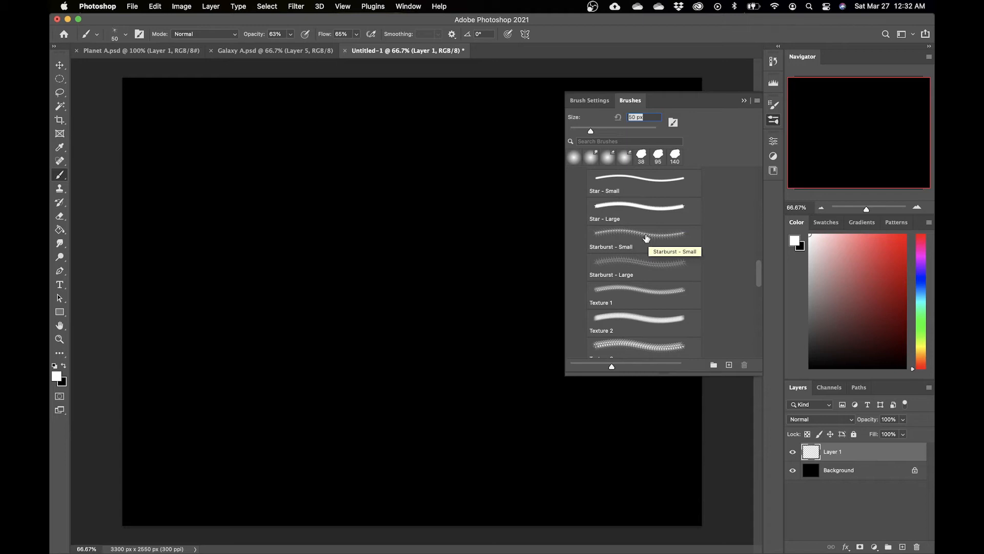
{"action": "left_click", "coordinate": [649, 238]}
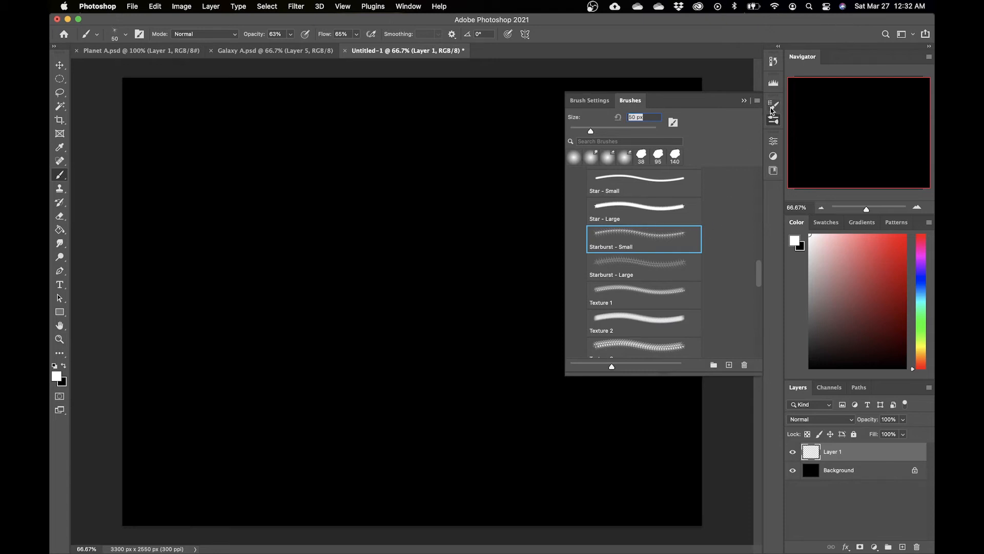
Step: Enable Shape Dynamics with Size Jitter 100% controlled by Pen Pressure and Angle Jitter 100%
{"action": "left_click", "coordinate": [773, 108]}
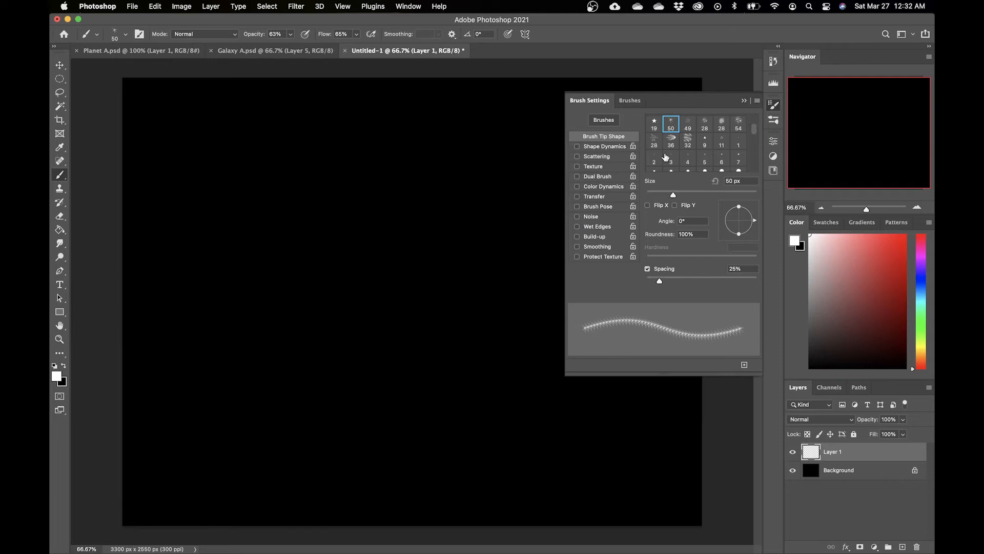
{"action": "left_click", "coordinate": [408, 6]}
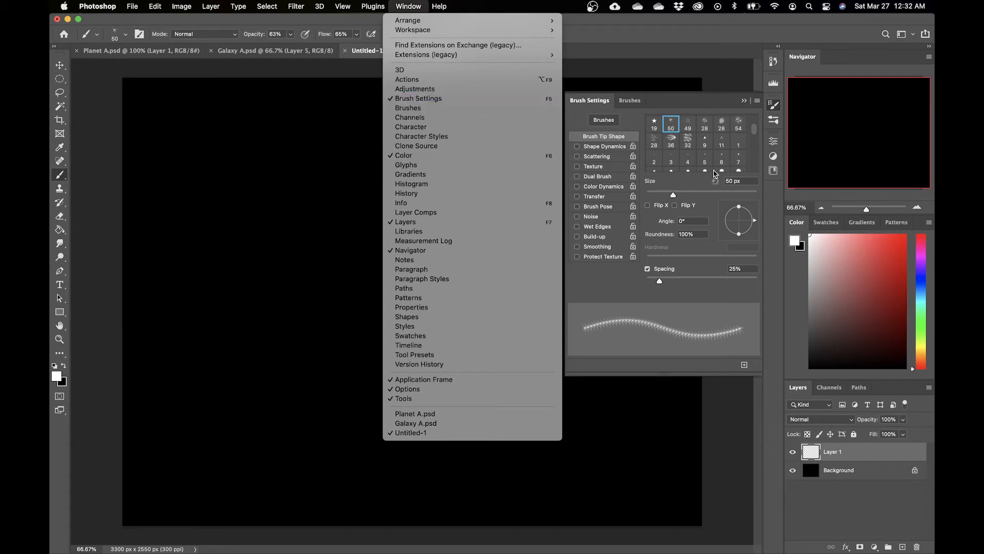
{"action": "left_click", "coordinate": [773, 104]}
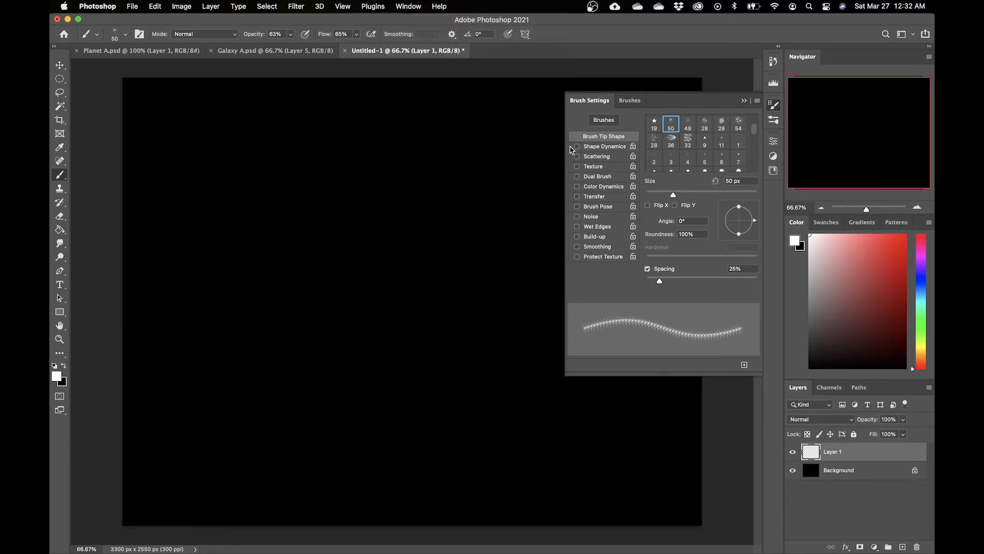
{"action": "left_click", "coordinate": [605, 147]}
{"action": "left_click", "coordinate": [700, 141]}
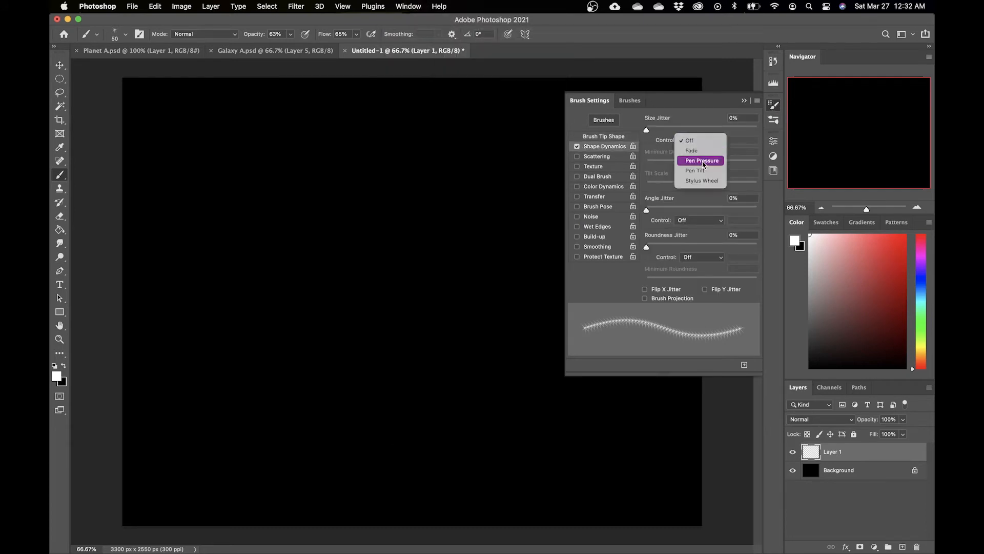
{"action": "left_click", "coordinate": [703, 160]}
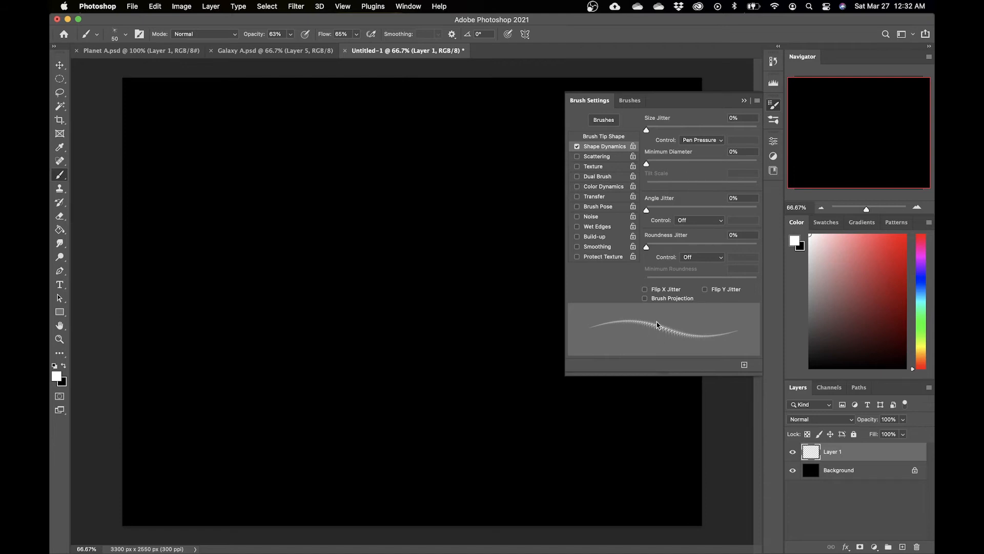
{"action": "left_click_drag", "start_coordinate": [659, 130], "coordinate": [762, 136]}
{"action": "left_click", "coordinate": [659, 209]}
{"action": "left_click_drag", "start_coordinate": [666, 211], "coordinate": [763, 214]}
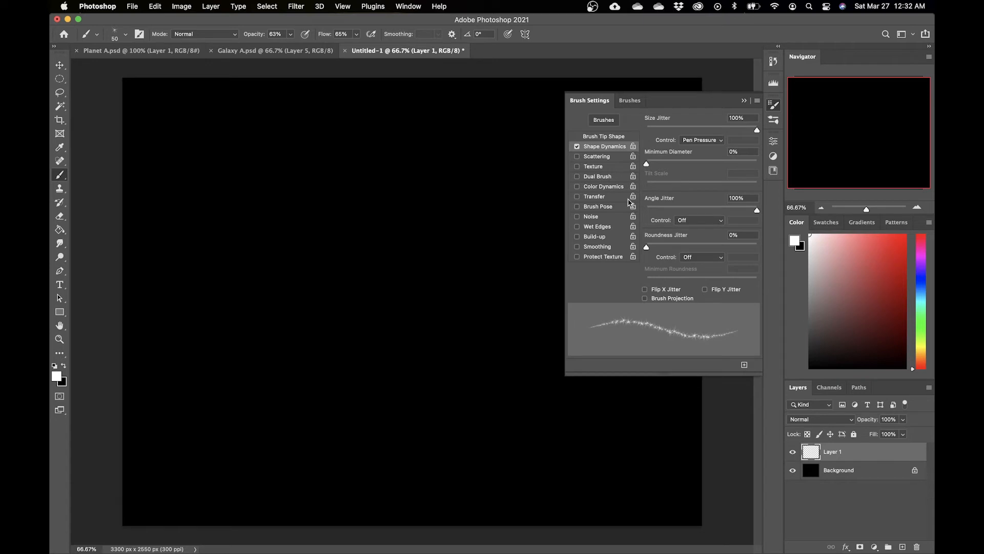
Step: Enable Scattering on both axes and raise the Scatter and Count Jitter values
{"action": "left_click", "coordinate": [606, 159]}
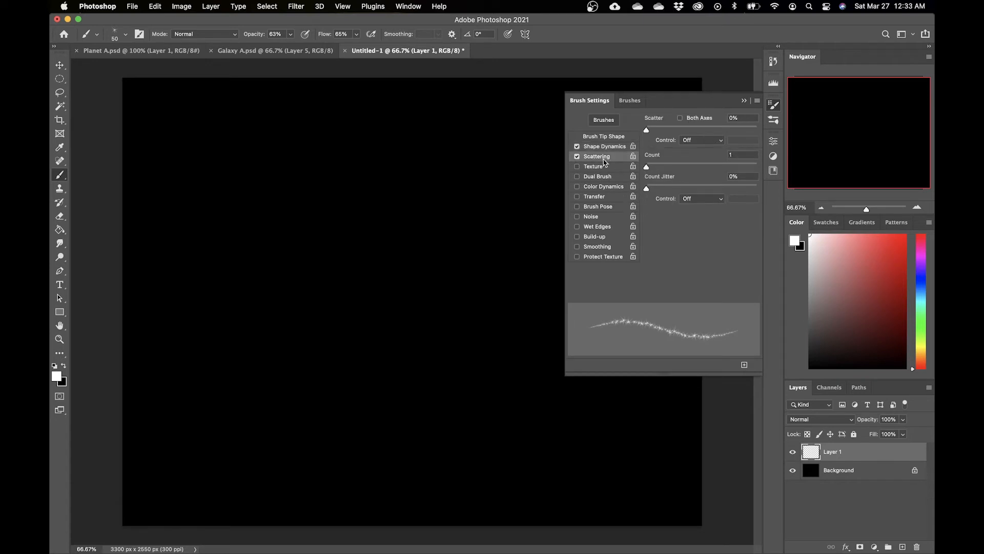
{"action": "left_click", "coordinate": [695, 121]}
{"action": "mouse_move", "coordinate": [646, 130]}
{"action": "left_mouse_down"}
{"action": "mouse_move", "coordinate": [762, 140]}
{"action": "mouse_move", "coordinate": [729, 139]}
{"action": "mouse_move", "coordinate": [750, 140]}
{"action": "mouse_move", "coordinate": [740, 139]}
{"action": "left_mouse_up"}
{"action": "left_click_drag", "start_coordinate": [664, 189], "coordinate": [763, 190]}
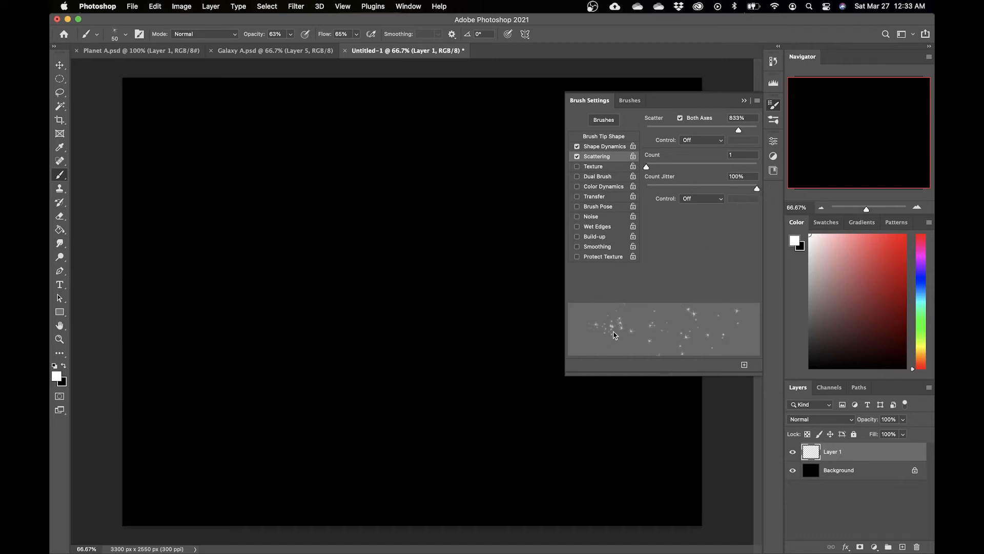
{"action": "left_click_drag", "start_coordinate": [739, 190], "coordinate": [703, 191]}
{"action": "left_click_drag", "start_coordinate": [739, 130], "coordinate": [731, 132]}
{"action": "mouse_move", "coordinate": [732, 132]}
{"action": "left_mouse_down"}
{"action": "mouse_move", "coordinate": [758, 132]}
{"action": "mouse_move", "coordinate": [738, 134]}
{"action": "left_mouse_up"}
Step: Set the brush tip spacing to 142% and close the brush settings
{"action": "left_click", "coordinate": [606, 136]}
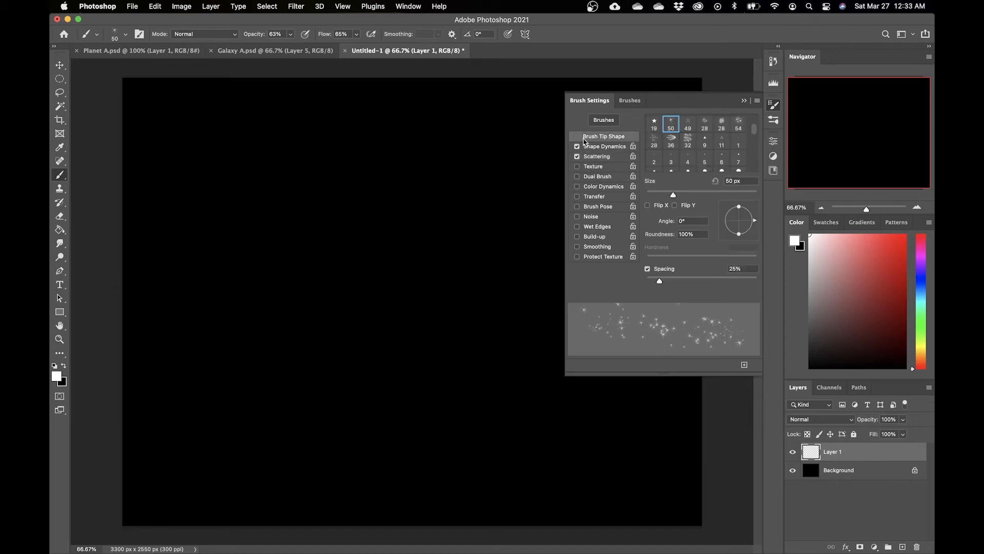
{"action": "left_click_drag", "start_coordinate": [660, 282], "coordinate": [713, 272]}
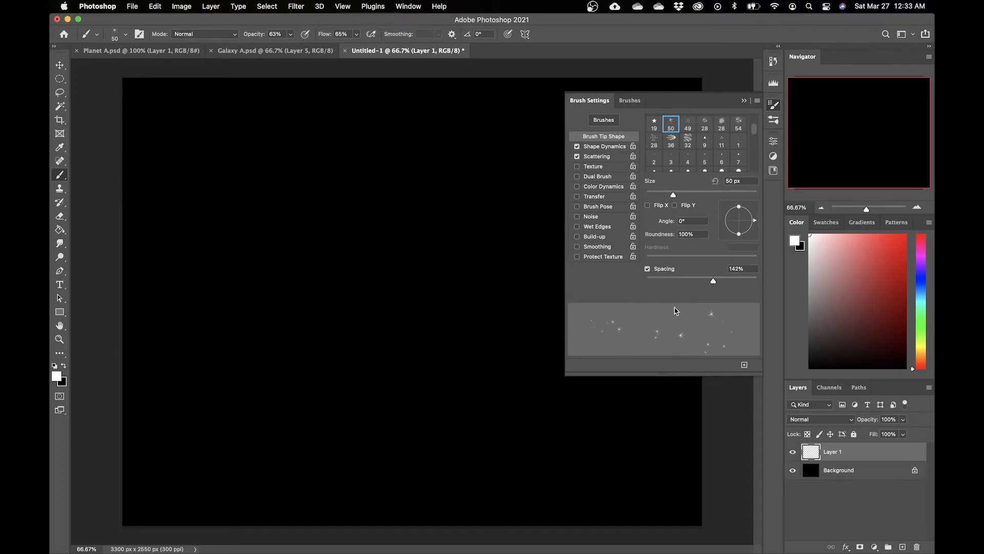
{"action": "left_click", "coordinate": [774, 106]}
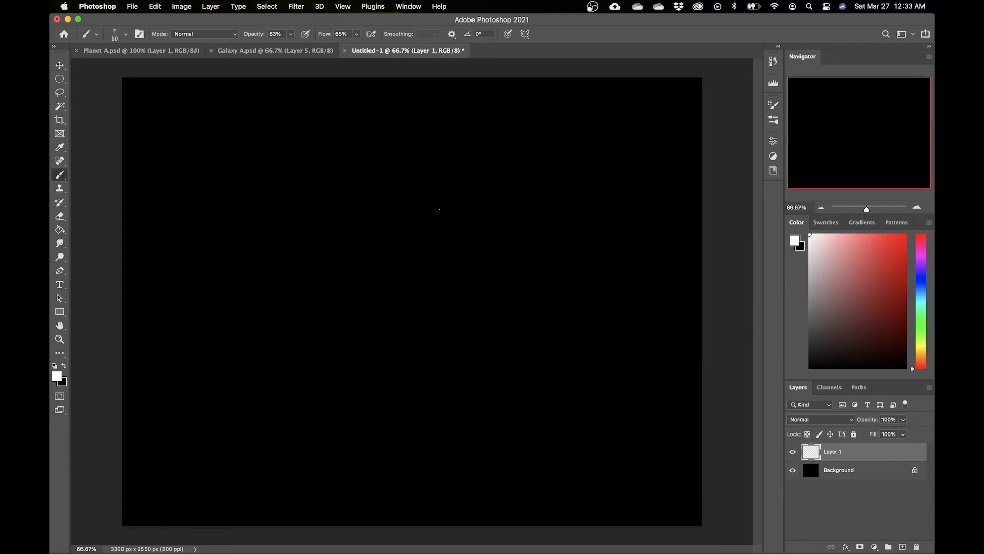
{"action": "right_click", "coordinate": [434, 205]}
{"action": "left_click_drag", "start_coordinate": [506, 231], "coordinate": [500, 231]}
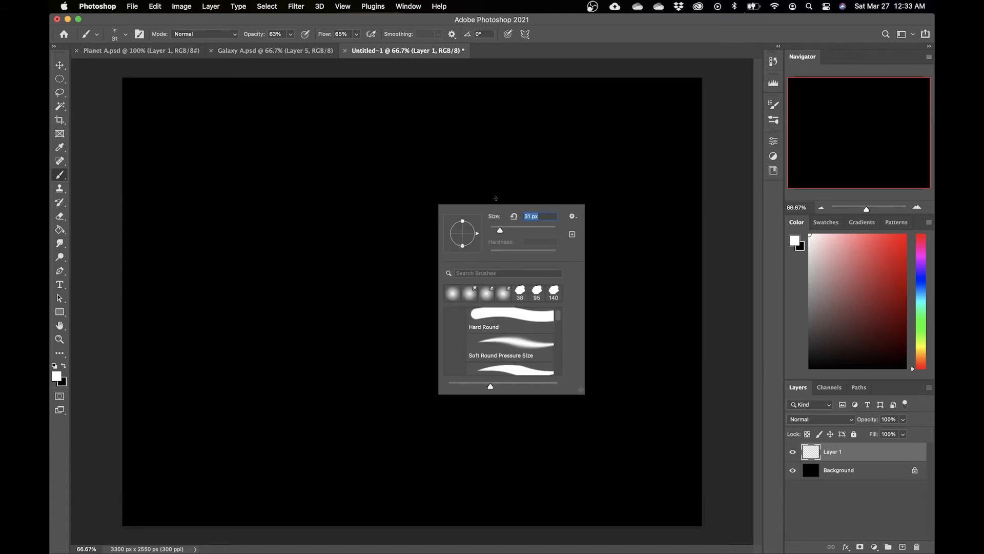
{"action": "left_click", "coordinate": [252, 246]}
{"action": "key", "text": "super+z"}
{"action": "right_click", "coordinate": [424, 240]}
{"action": "left_click", "coordinate": [498, 265]}
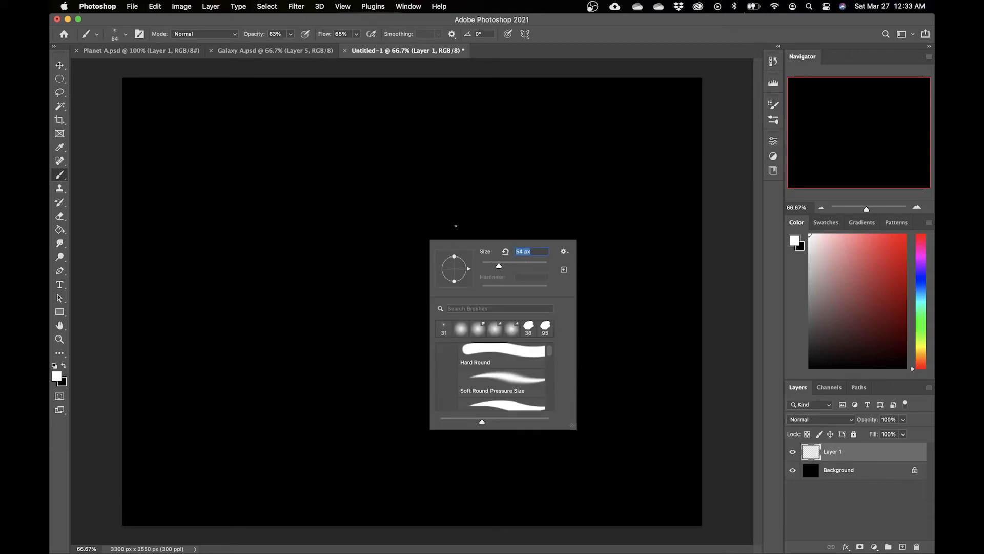
{"action": "left_click_drag", "start_coordinate": [330, 272], "coordinate": [492, 233]}
{"action": "key", "text": "super+z"}
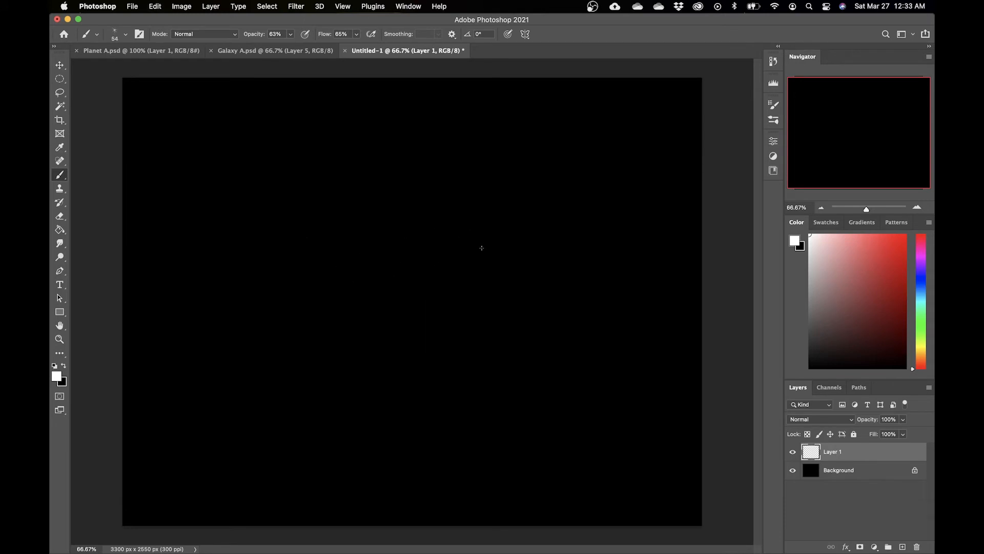
{"action": "right_click", "coordinate": [467, 253]}
{"action": "left_click_drag", "start_coordinate": [542, 278], "coordinate": [550, 281]}
{"action": "left_click_drag", "start_coordinate": [402, 261], "coordinate": [383, 318]}
{"action": "key", "text": "super+z"}
Step: Set the brush opacity to 100% and paint scattered white stars across the whole canvas
{"action": "left_click", "coordinate": [290, 34]}
{"action": "left_click_drag", "start_coordinate": [290, 46], "coordinate": [328, 52]}
{"action": "mouse_move", "coordinate": [368, 267]}
{"action": "left_mouse_down"}
{"action": "mouse_move", "coordinate": [394, 249]}
{"action": "mouse_move", "coordinate": [495, 285]}
{"action": "left_mouse_up"}
{"action": "key", "text": "super+z"}
{"action": "right_click", "coordinate": [493, 290]}
{"action": "left_click_drag", "start_coordinate": [576, 295], "coordinate": [567, 299]}
{"action": "left_click_drag", "start_coordinate": [400, 293], "coordinate": [441, 286]}
{"action": "key", "text": "super+z"}
{"action": "key", "text": "super+minus"}
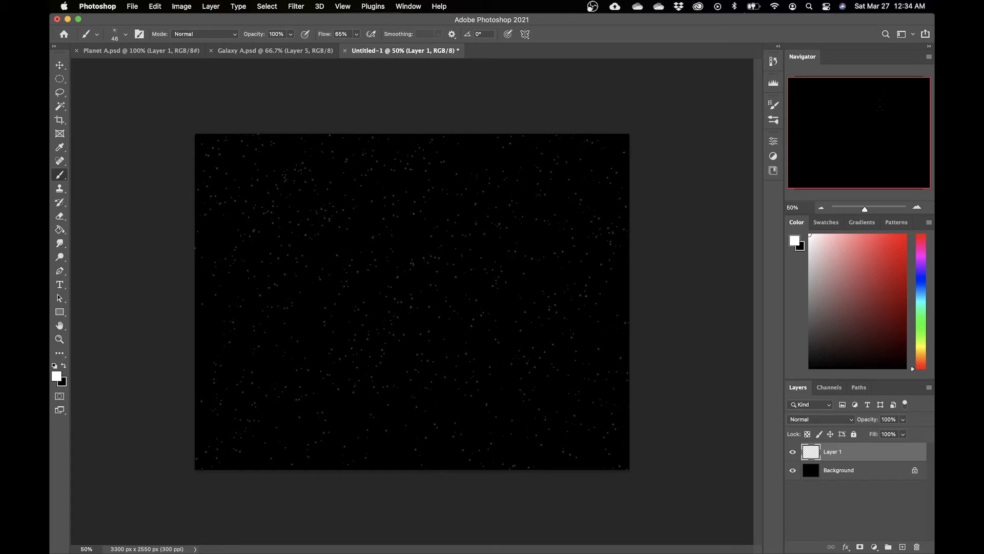
Step: Pick the Eraser with a soft 300 px tip, adjust its opacity, and return to the Brush tool
{"action": "key", "text": "e"}
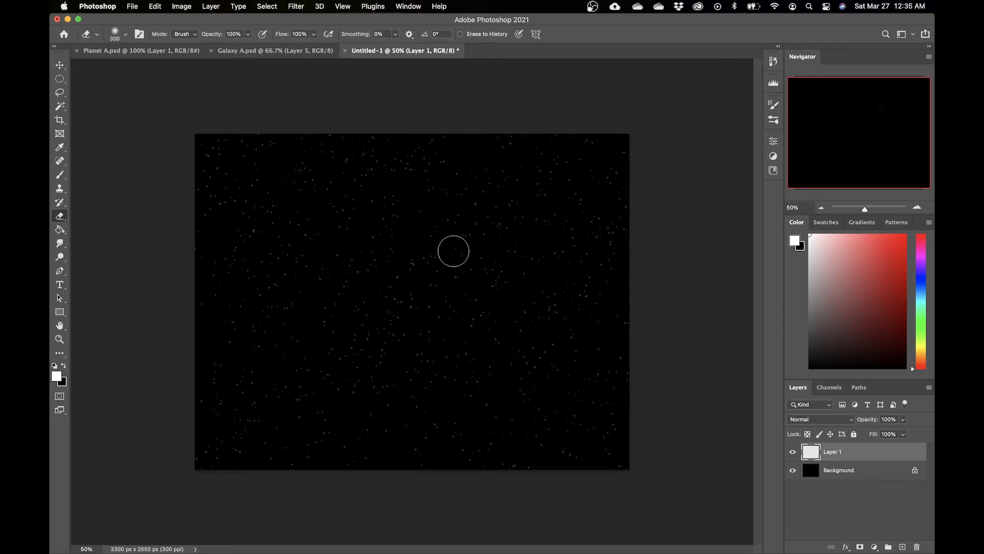
{"action": "right_click", "coordinate": [372, 318]}
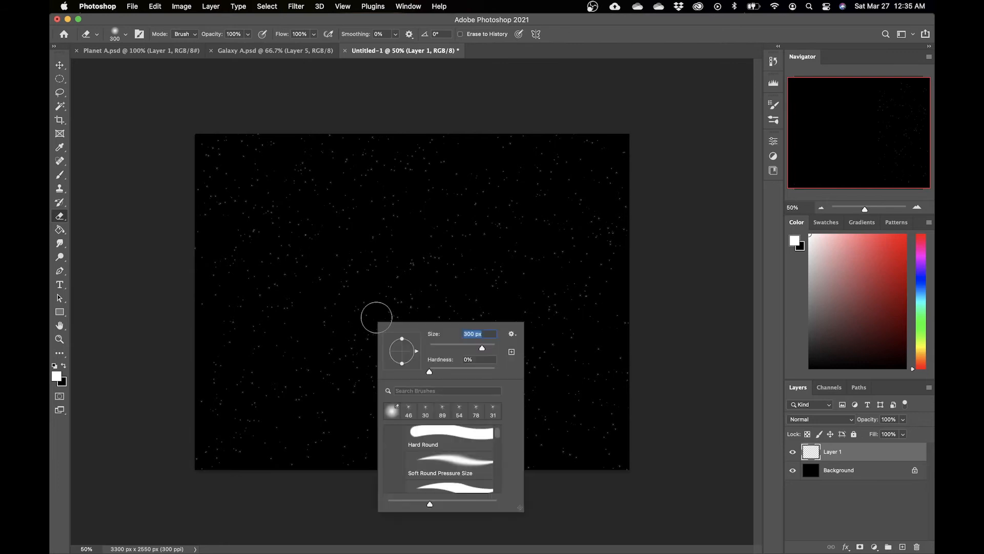
{"action": "left_click", "coordinate": [327, 499]}
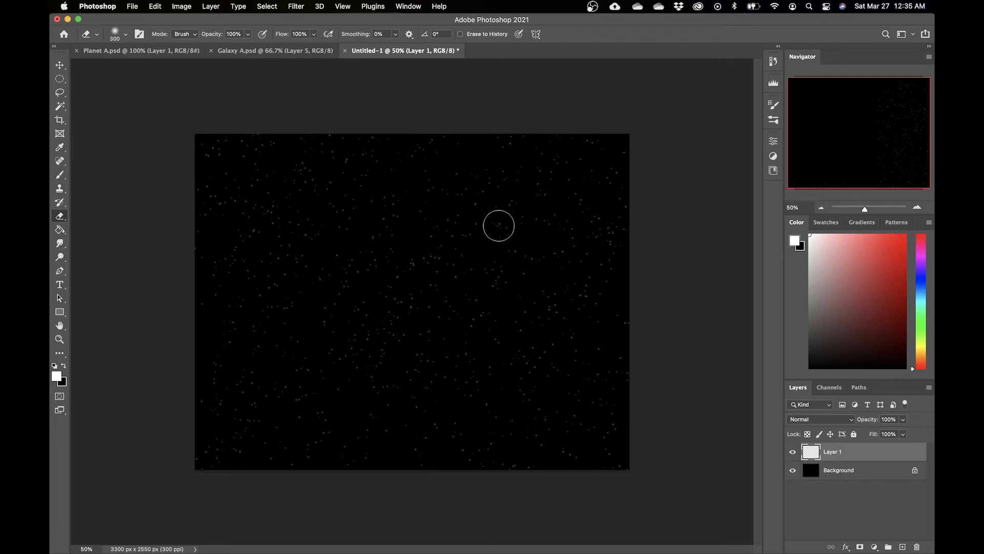
{"action": "left_click_drag", "start_coordinate": [248, 34], "coordinate": [214, 46]}
{"action": "key", "text": "b"}
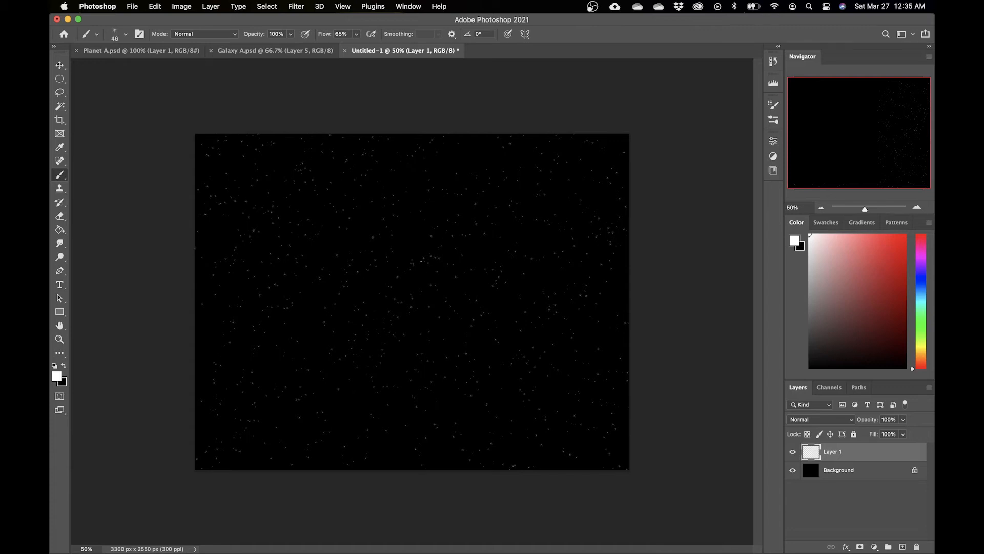
Step: Enlarge the brush to 114 px and try a star stroke, undoing it
{"action": "right_click", "coordinate": [418, 262]}
{"action": "left_click_drag", "start_coordinate": [501, 286], "coordinate": [507, 287]}
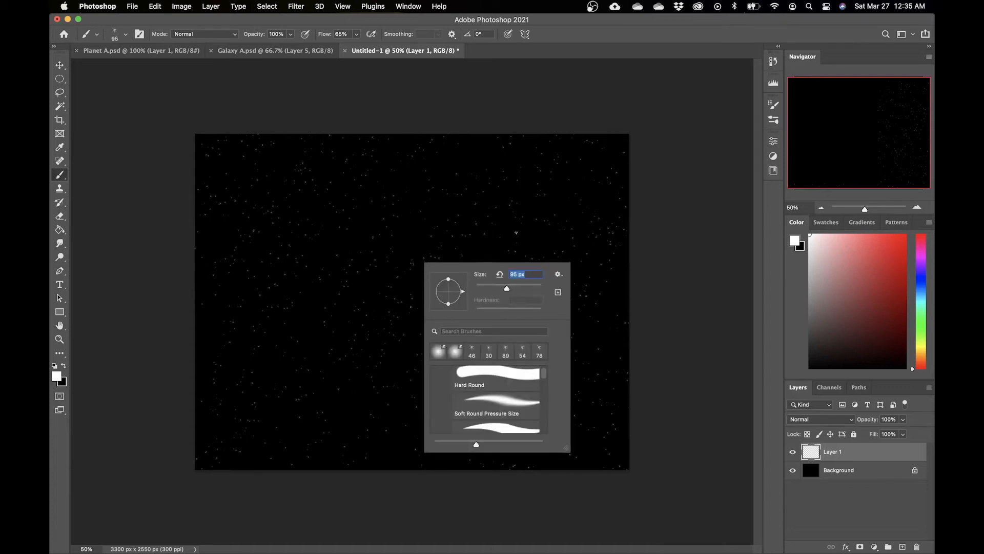
{"action": "key", "text": "Return"}
{"action": "key", "text": "super+z"}
{"action": "right_click", "coordinate": [462, 262]}
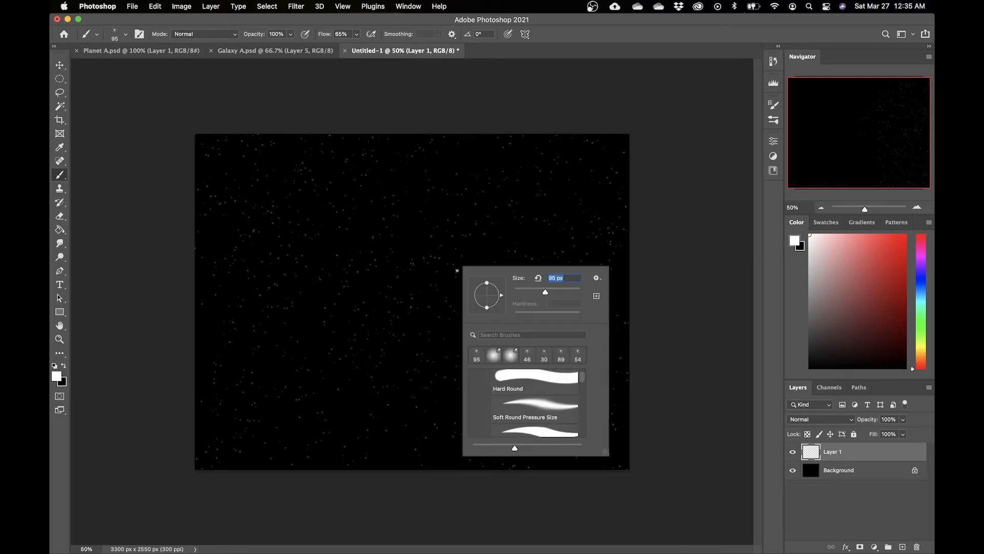
{"action": "left_click_drag", "start_coordinate": [547, 293], "coordinate": [549, 292]}
{"action": "mouse_move", "coordinate": [506, 242]}
{"action": "left_mouse_down"}
{"action": "mouse_move", "coordinate": [511, 293]}
{"action": "mouse_move", "coordinate": [475, 343]}
{"action": "mouse_move", "coordinate": [473, 403]}
{"action": "left_mouse_up"}
{"action": "key", "text": "super+z"}
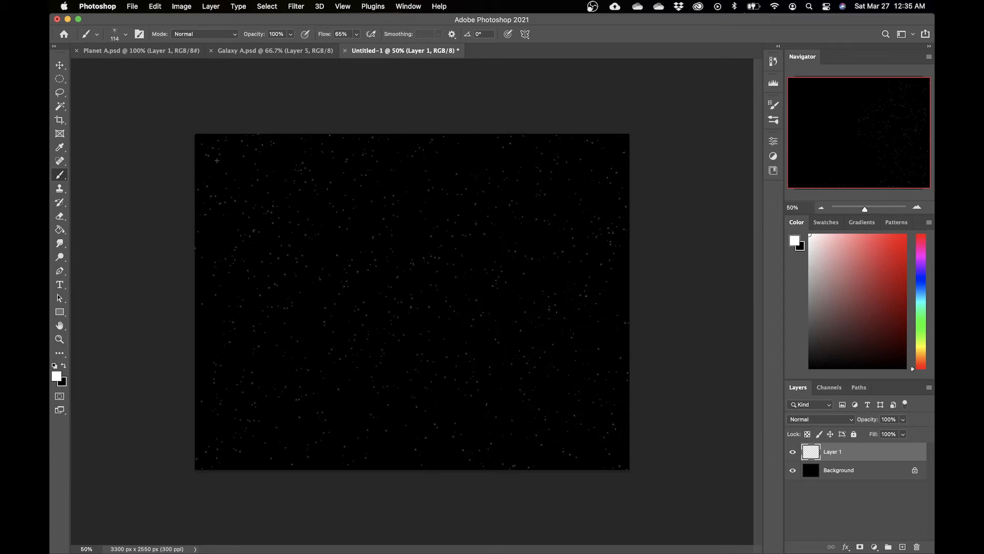
Step: Paint larger scattered stars across the canvas, undoing the unwanted strokes
{"action": "left_click_drag", "start_coordinate": [259, 258], "coordinate": [574, 363]}
{"action": "key", "text": "super+z"}
{"action": "mouse_move", "coordinate": [481, 220]}
{"action": "left_mouse_down"}
{"action": "mouse_move", "coordinate": [437, 252]}
{"action": "mouse_move", "coordinate": [427, 320]}
{"action": "left_mouse_up"}
{"action": "key", "text": "super+z"}
{"action": "left_click_drag", "start_coordinate": [348, 380], "coordinate": [455, 450]}
{"action": "left_click_drag", "start_coordinate": [466, 336], "coordinate": [568, 327]}
{"action": "left_click", "coordinate": [600, 439]}
{"action": "left_click", "coordinate": [213, 366]}
{"action": "left_click", "coordinate": [521, 246]}
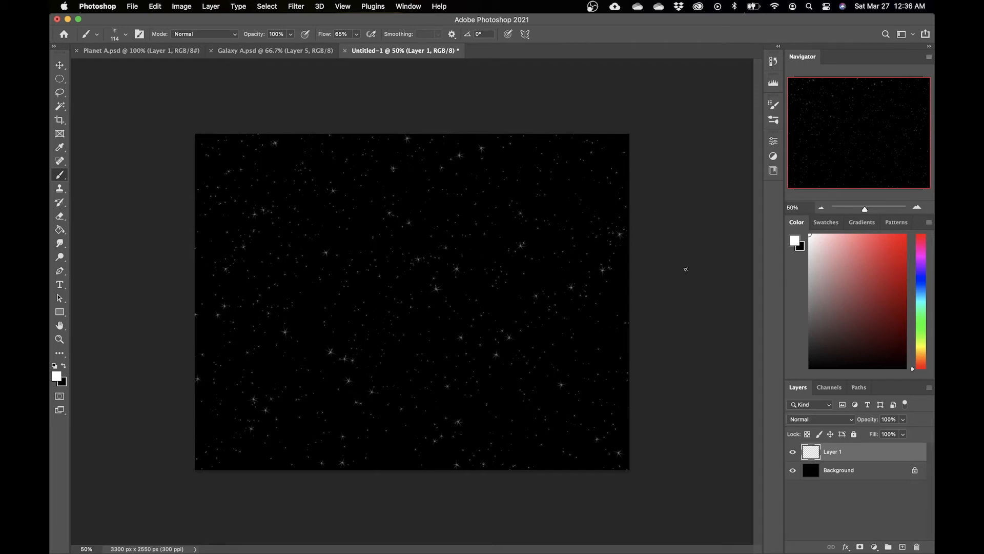
Step: Add a new layer, swap to black foreground, and fill it with the Render Clouds filter
{"action": "left_click", "coordinate": [903, 547]}
{"action": "key", "text": "x"}
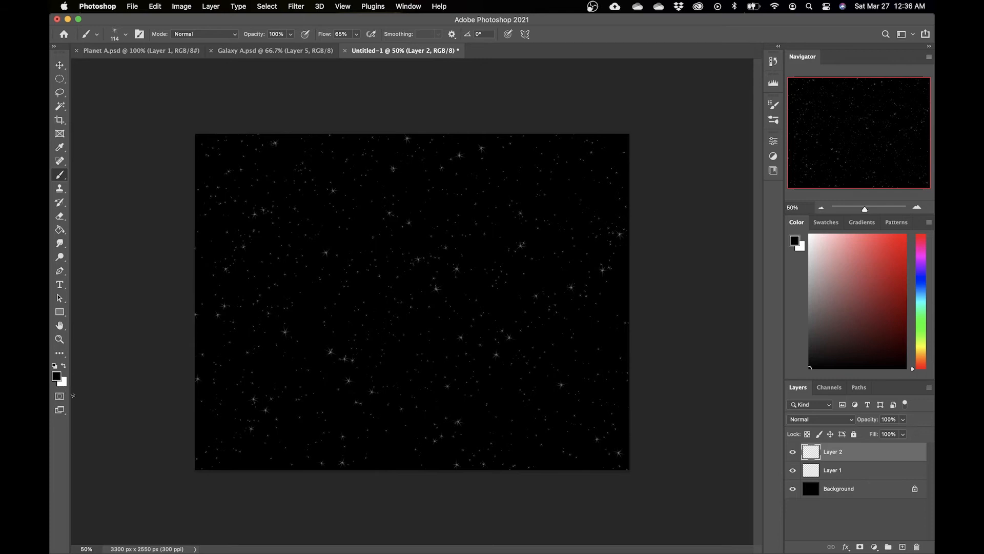
{"action": "left_click", "coordinate": [296, 6]}
{"action": "mouse_move", "coordinate": [390, 190]}
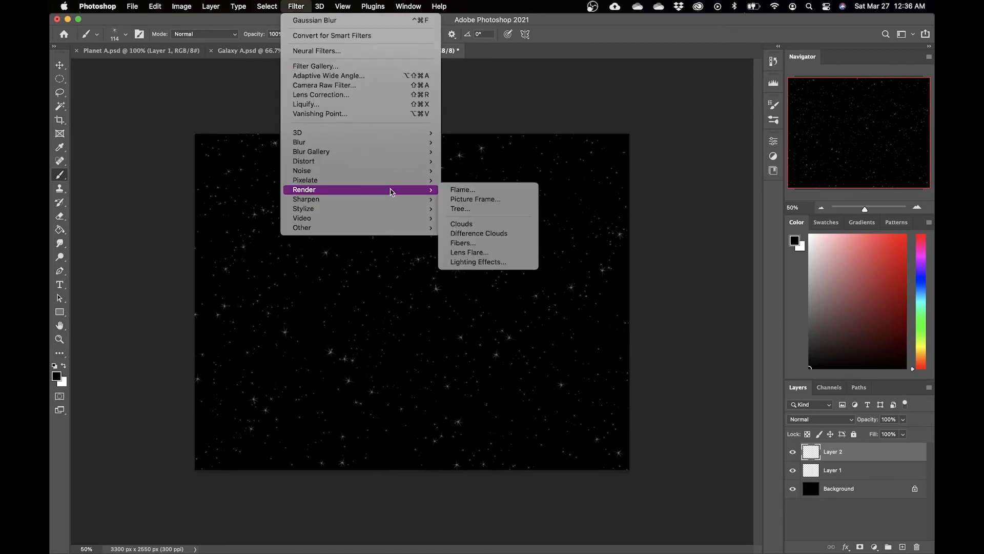
{"action": "left_click", "coordinate": [477, 225]}
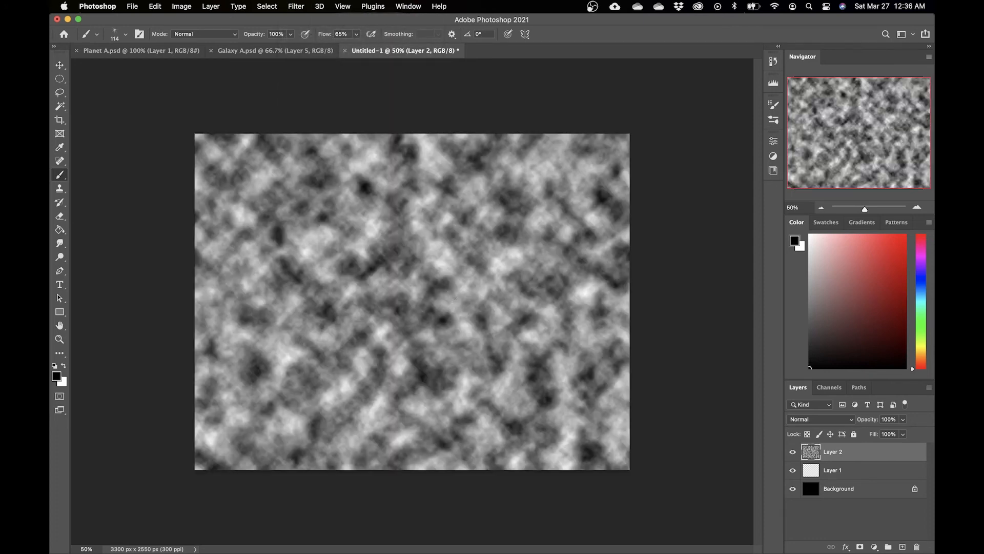
Step: Set the clouds layer's blend mode to Color Dodge and keep the image mode at RGB Color
{"action": "left_click", "coordinate": [805, 418]}
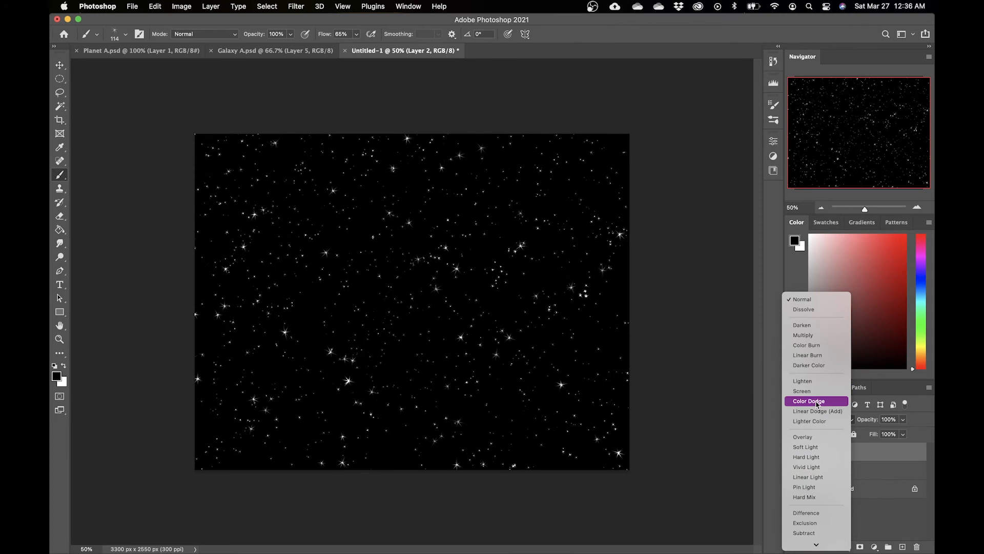
{"action": "left_click", "coordinate": [817, 403]}
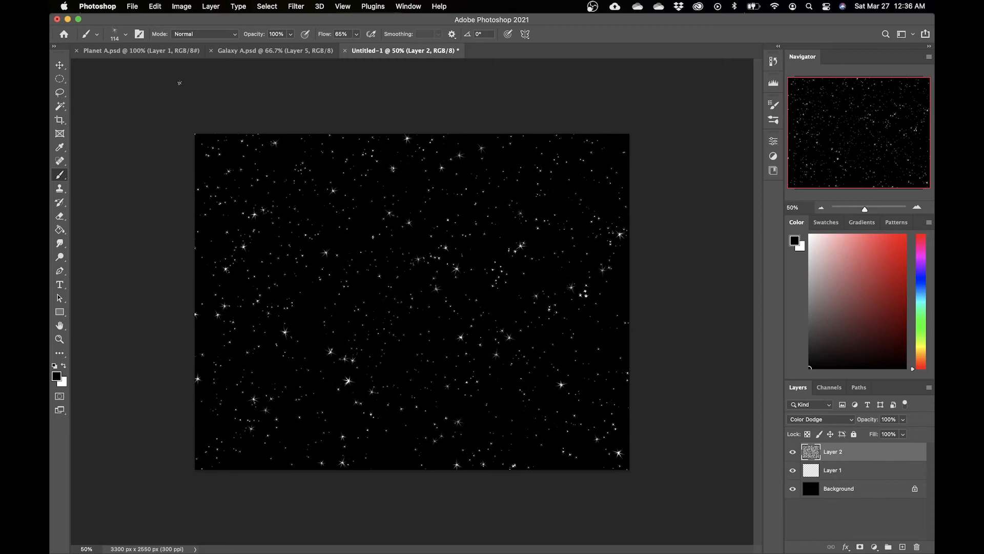
{"action": "left_click", "coordinate": [182, 6]}
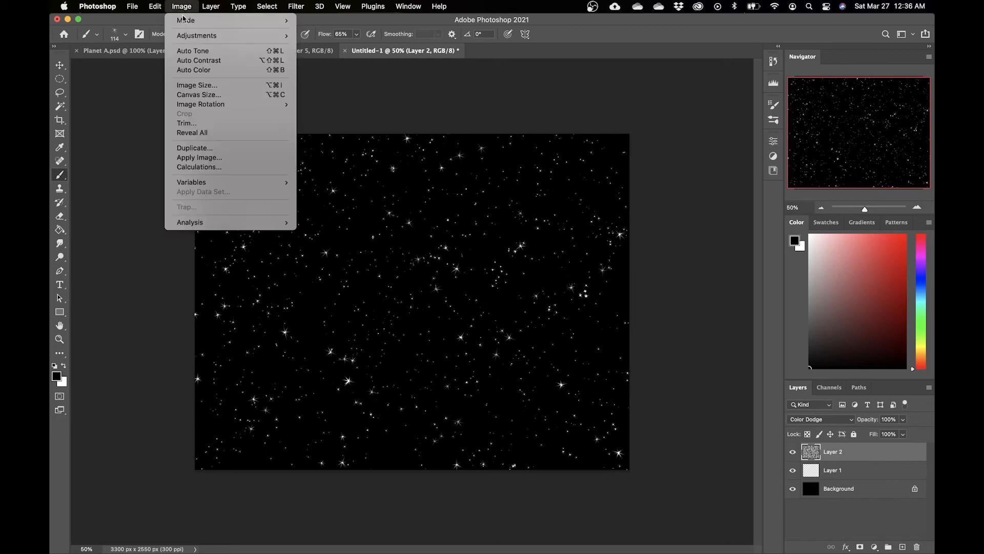
{"action": "mouse_move", "coordinate": [281, 22]}
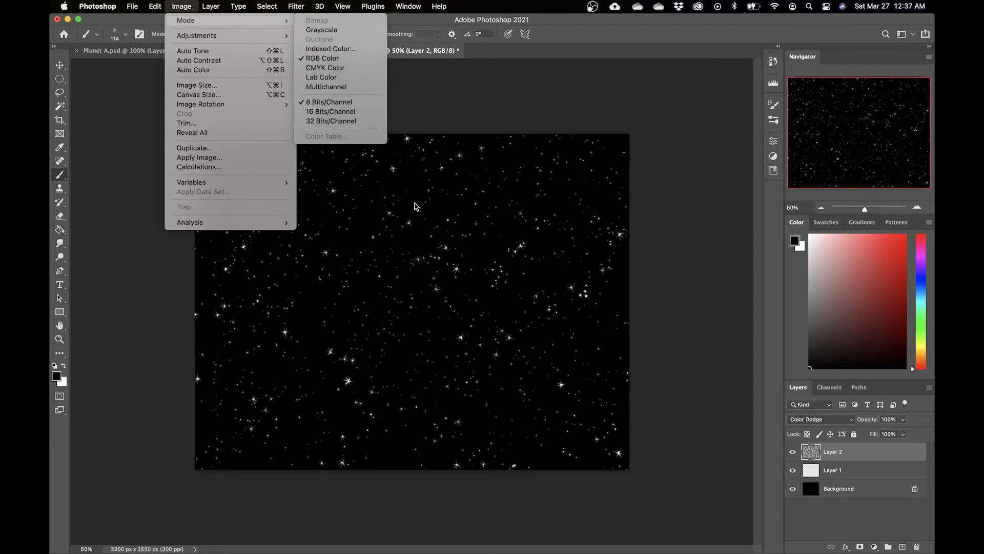
{"action": "left_click", "coordinate": [319, 59]}
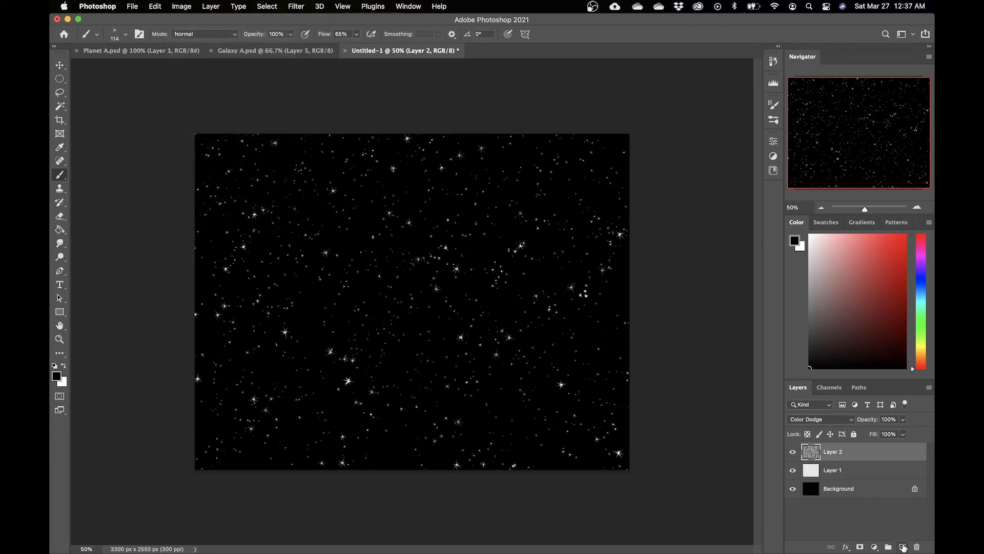
Step: Rename Layer 1 to Stars and Layer 2 to Clouds
{"action": "double_click", "coordinate": [830, 470]}
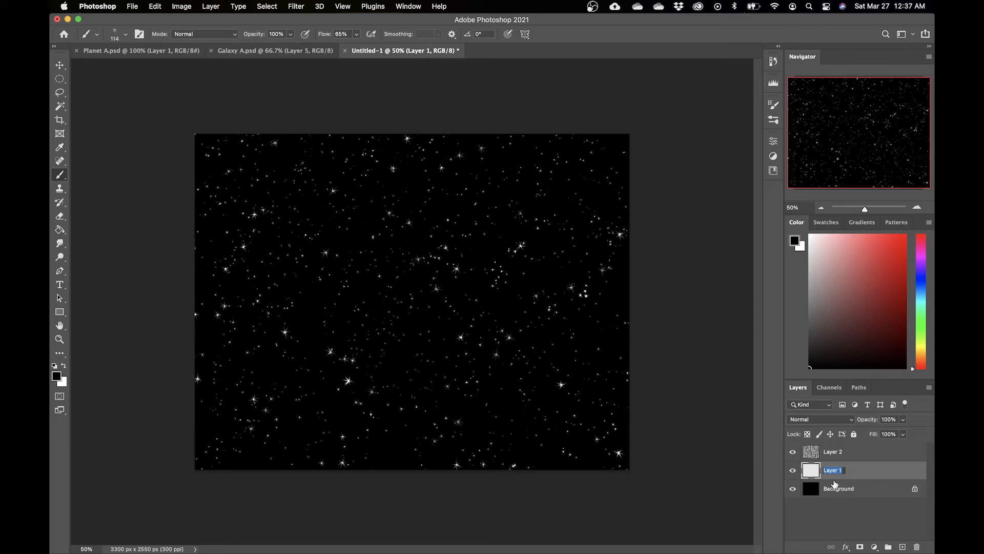
{"action": "key", "text": "Return"}
{"action": "double_click", "coordinate": [835, 452]}
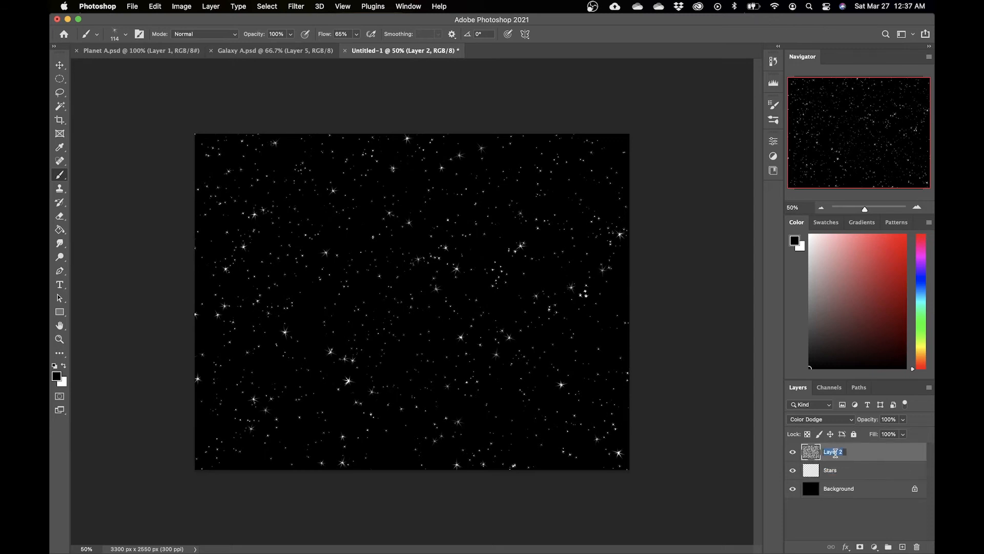
{"action": "type", "text": "Clouds"}
{"action": "key", "text": "Return"}
Step: Add a new layer named Colors between the Clouds and Stars layers
{"action": "left_click", "coordinate": [903, 547]}
{"action": "left_click_drag", "start_coordinate": [833, 452], "coordinate": [832, 473]}
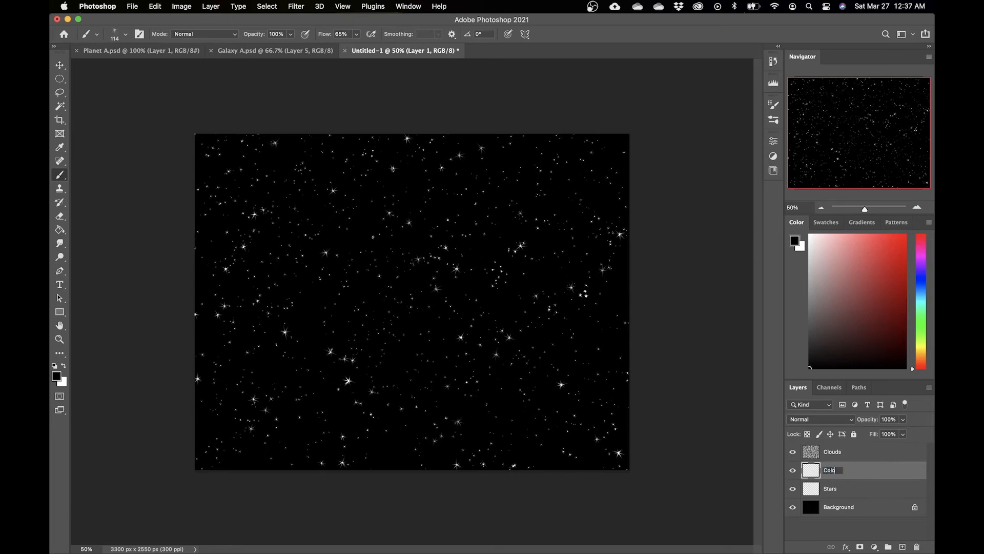
{"action": "key", "text": "Return"}
Step: Choose the Soft Round Pressure Size brush and set its size to 460 px
{"action": "right_click", "coordinate": [424, 280]}
{"action": "left_click", "coordinate": [501, 421]}
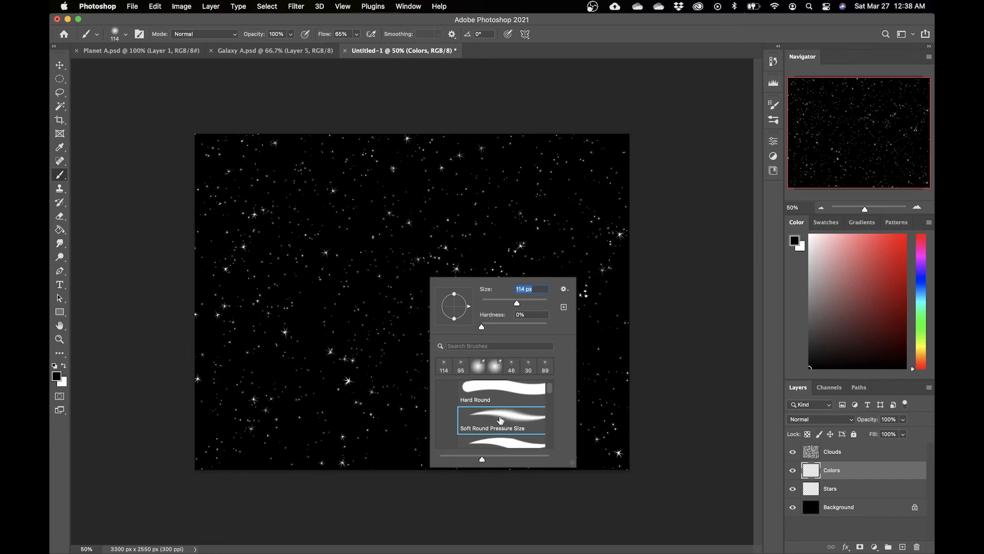
{"action": "left_click", "coordinate": [773, 108]}
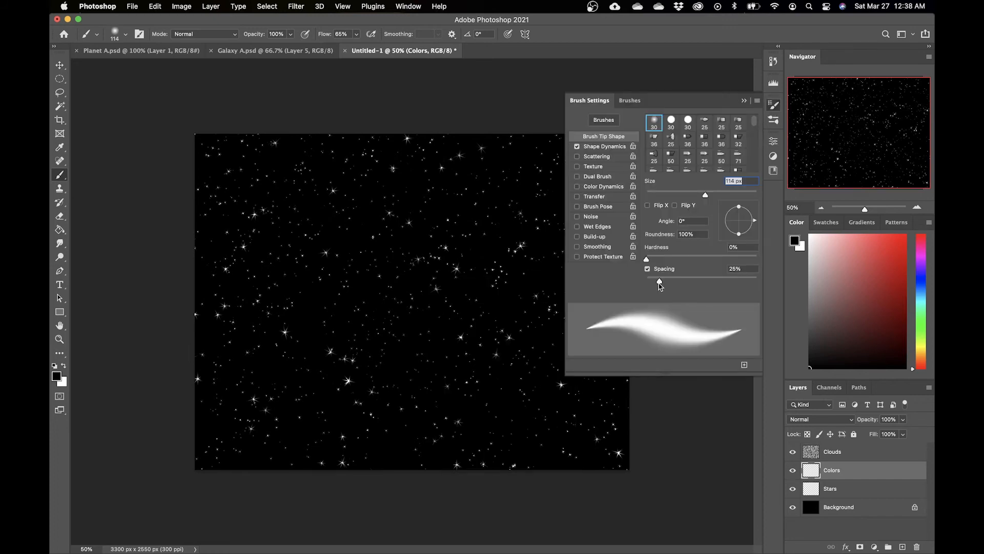
{"action": "left_click", "coordinate": [768, 110]}
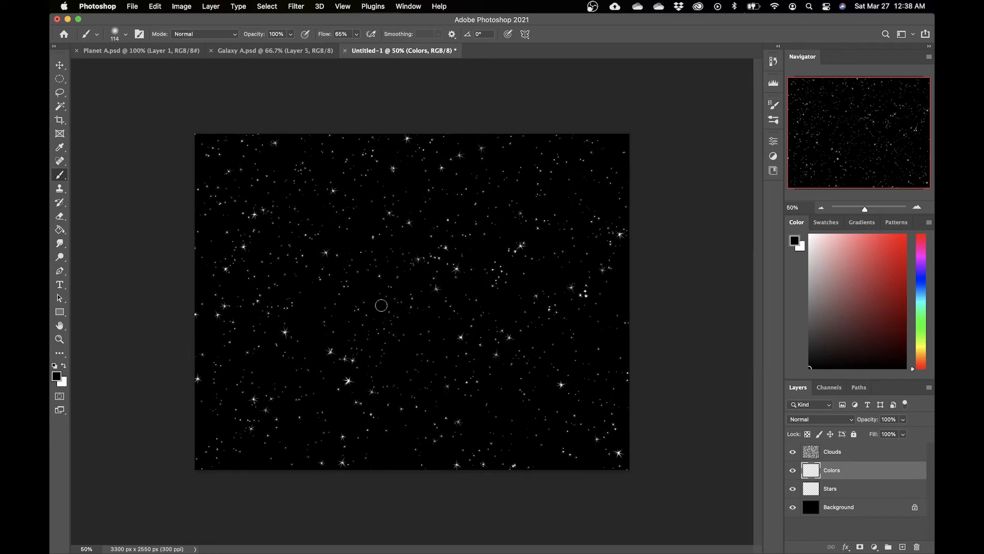
{"action": "right_click", "coordinate": [419, 259]}
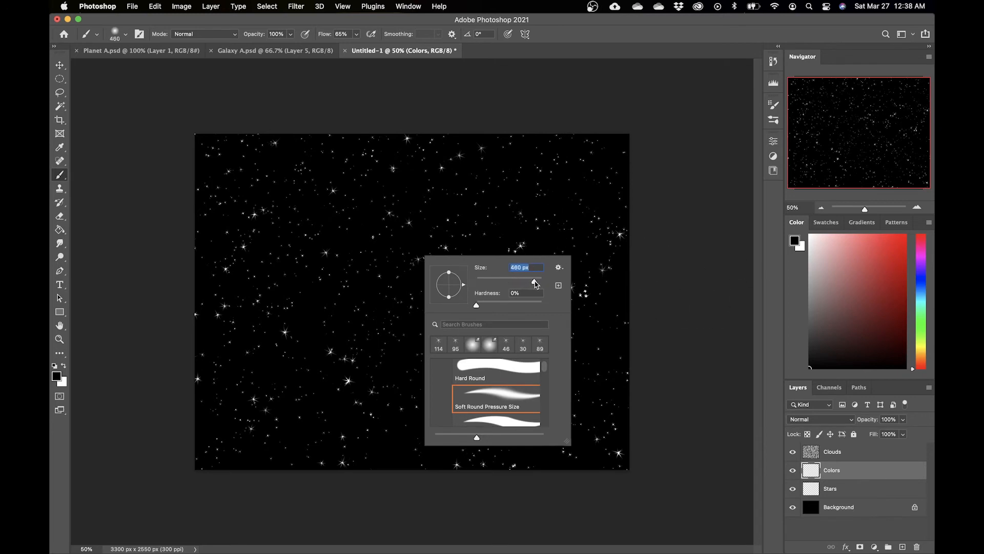
Step: Pick a pale teal colour, set opacity to 1%, and paint a diagonal nebula band on the Colors layer
{"action": "left_click", "coordinate": [920, 310]}
{"action": "mouse_move", "coordinate": [920, 316]}
{"action": "left_mouse_down"}
{"action": "mouse_move", "coordinate": [919, 357]}
{"action": "mouse_move", "coordinate": [920, 334]}
{"action": "left_mouse_up"}
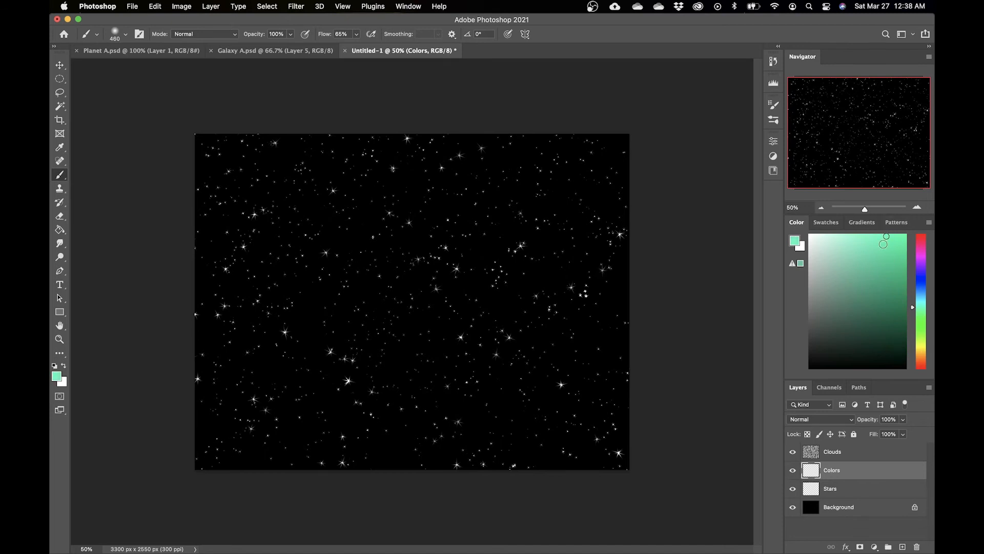
{"action": "left_click", "coordinate": [290, 35]}
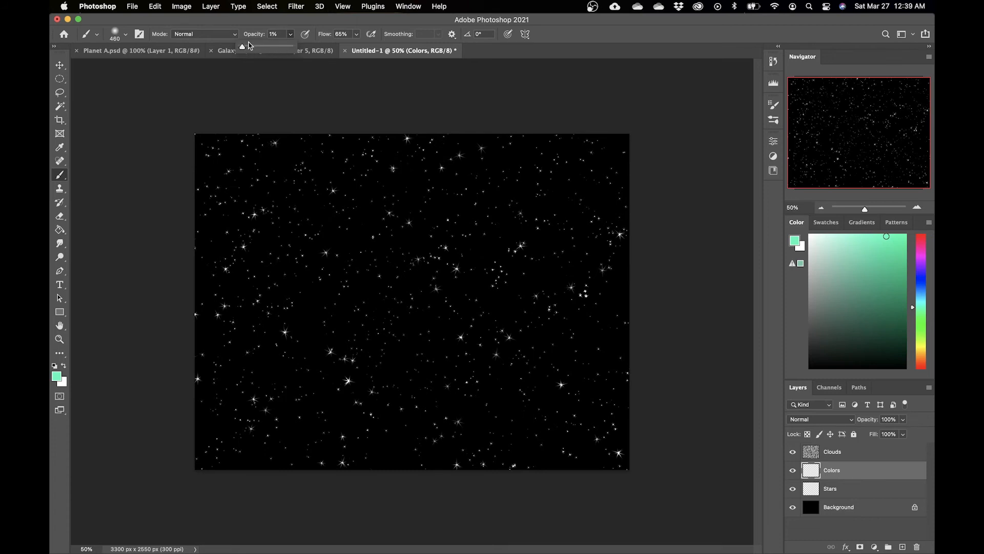
{"action": "mouse_move", "coordinate": [309, 206]}
{"action": "left_mouse_down"}
{"action": "mouse_move", "coordinate": [371, 268]}
{"action": "mouse_move", "coordinate": [499, 345]}
{"action": "mouse_move", "coordinate": [419, 279]}
{"action": "mouse_move", "coordinate": [289, 231]}
{"action": "mouse_move", "coordinate": [462, 332]}
{"action": "mouse_move", "coordinate": [482, 387]}
{"action": "mouse_move", "coordinate": [456, 263]}
{"action": "mouse_move", "coordinate": [578, 263]}
{"action": "mouse_move", "coordinate": [523, 290]}
{"action": "mouse_move", "coordinate": [554, 300]}
{"action": "mouse_move", "coordinate": [369, 222]}
{"action": "mouse_move", "coordinate": [266, 207]}
{"action": "mouse_move", "coordinate": [402, 354]}
{"action": "mouse_move", "coordinate": [555, 400]}
{"action": "mouse_move", "coordinate": [325, 237]}
{"action": "mouse_move", "coordinate": [417, 275]}
{"action": "mouse_move", "coordinate": [326, 266]}
{"action": "mouse_move", "coordinate": [257, 202]}
{"action": "mouse_move", "coordinate": [275, 270]}
{"action": "mouse_move", "coordinate": [378, 292]}
{"action": "mouse_move", "coordinate": [405, 331]}
{"action": "mouse_move", "coordinate": [595, 341]}
{"action": "left_mouse_up"}
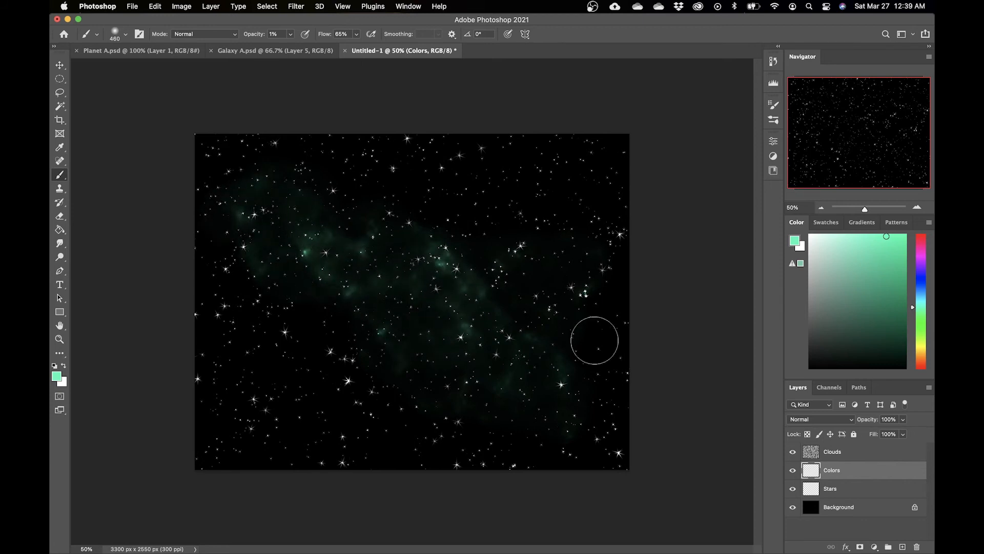
Step: Reselect the Colors layer and paint more teal haze along the band
{"action": "left_click", "coordinate": [838, 452]}
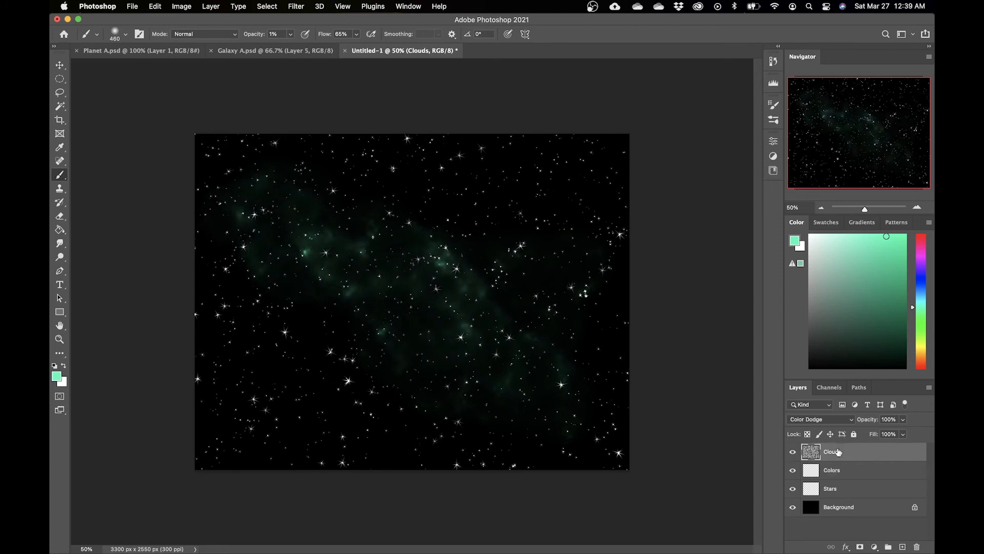
{"action": "left_click", "coordinate": [857, 474]}
{"action": "mouse_move", "coordinate": [341, 260]}
{"action": "left_mouse_down"}
{"action": "mouse_move", "coordinate": [402, 251]}
{"action": "mouse_move", "coordinate": [351, 253]}
{"action": "mouse_move", "coordinate": [321, 239]}
{"action": "mouse_move", "coordinate": [478, 221]}
{"action": "mouse_move", "coordinate": [513, 239]}
{"action": "mouse_move", "coordinate": [401, 255]}
{"action": "mouse_move", "coordinate": [375, 228]}
{"action": "mouse_move", "coordinate": [452, 269]}
{"action": "mouse_move", "coordinate": [526, 285]}
{"action": "left_mouse_up"}
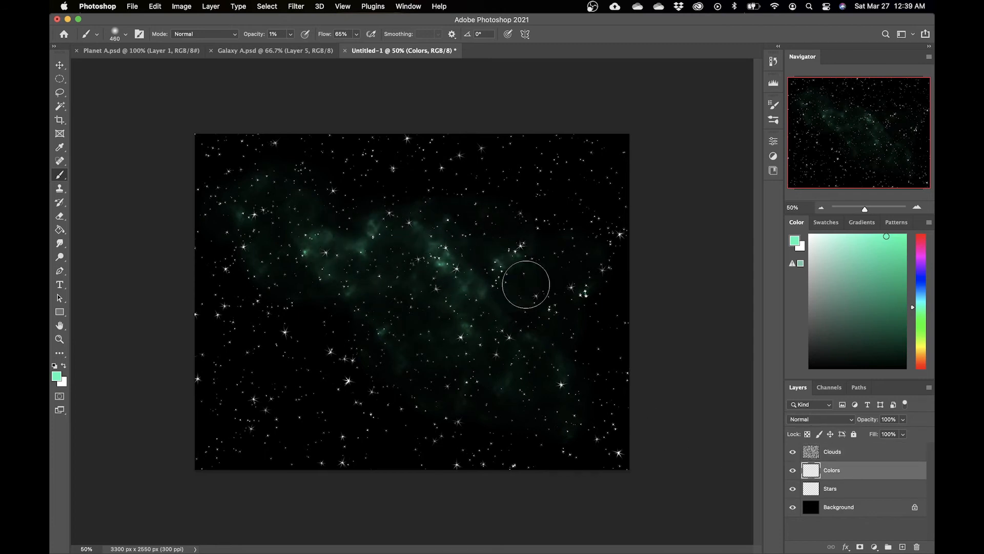
Step: Pick a purple colour and paint haze toward the upper left
{"action": "mouse_move", "coordinate": [918, 314]}
{"action": "left_mouse_down"}
{"action": "mouse_move", "coordinate": [921, 265]}
{"action": "mouse_move", "coordinate": [897, 236]}
{"action": "left_mouse_up"}
{"action": "mouse_move", "coordinate": [457, 278]}
{"action": "left_mouse_down"}
{"action": "mouse_move", "coordinate": [458, 331]}
{"action": "mouse_move", "coordinate": [411, 288]}
{"action": "mouse_move", "coordinate": [427, 348]}
{"action": "mouse_move", "coordinate": [347, 257]}
{"action": "mouse_move", "coordinate": [281, 247]}
{"action": "mouse_move", "coordinate": [247, 207]}
{"action": "left_mouse_up"}
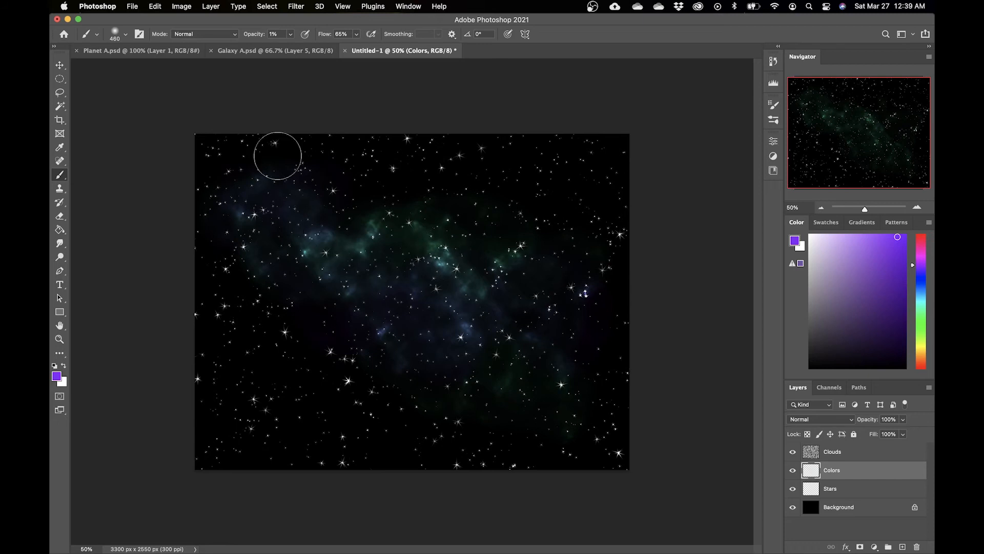
{"action": "left_click", "coordinate": [290, 34]}
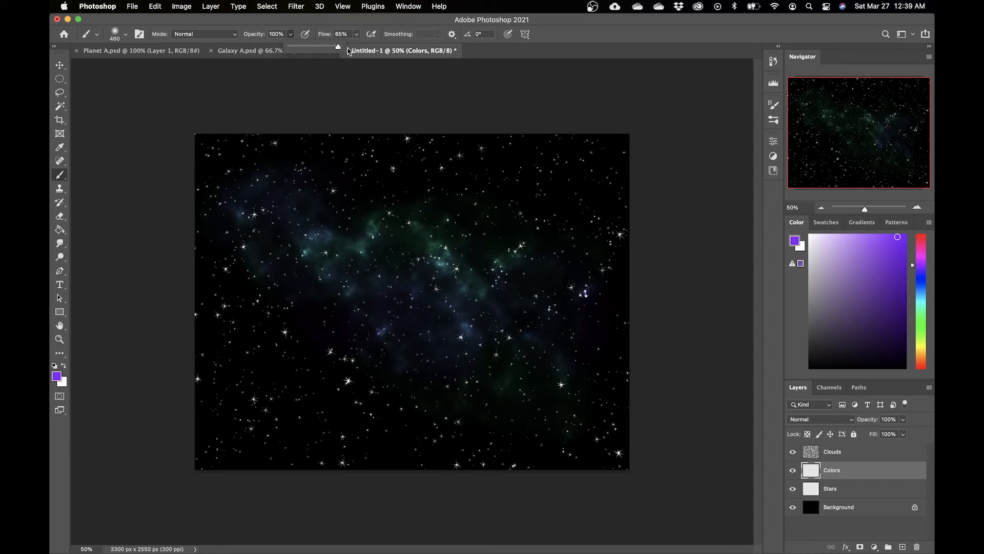
{"action": "mouse_move", "coordinate": [581, 182]}
{"action": "left_mouse_down"}
{"action": "mouse_move", "coordinate": [532, 194]}
{"action": "mouse_move", "coordinate": [318, 334]}
{"action": "mouse_move", "coordinate": [290, 370]}
{"action": "left_mouse_up"}
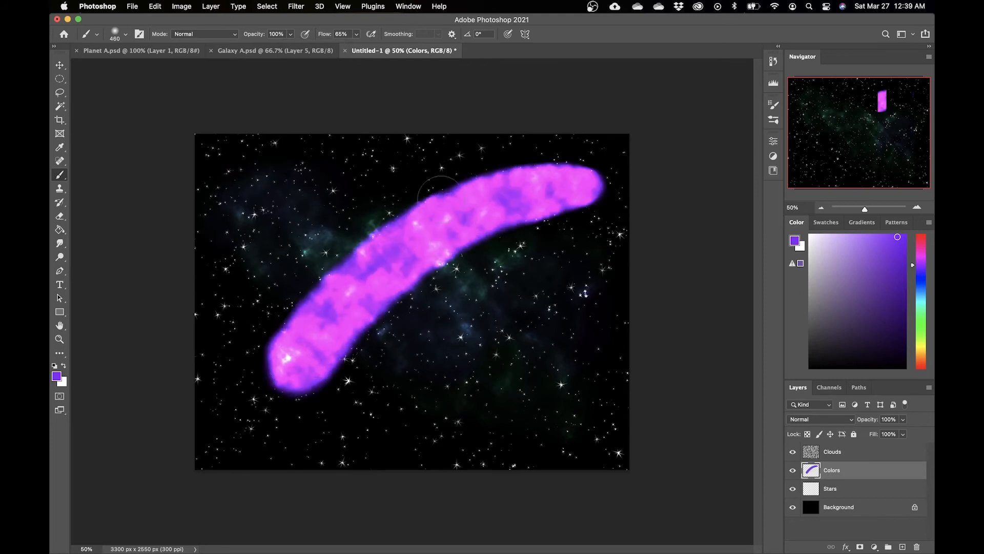
{"action": "key", "text": "super+z"}
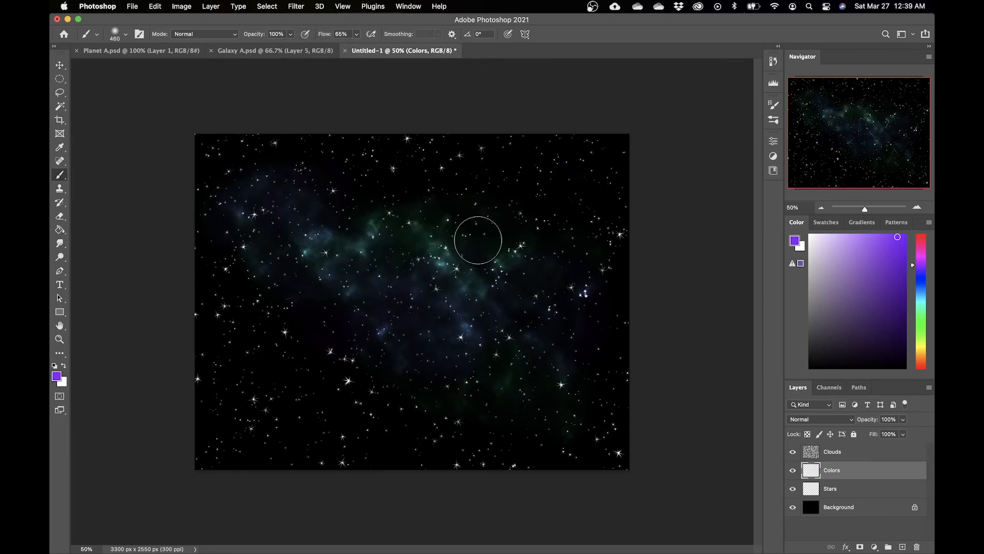
Step: Lower the brush opacity to 1% and paint a purple haze down the left side
{"action": "left_click", "coordinate": [291, 38]}
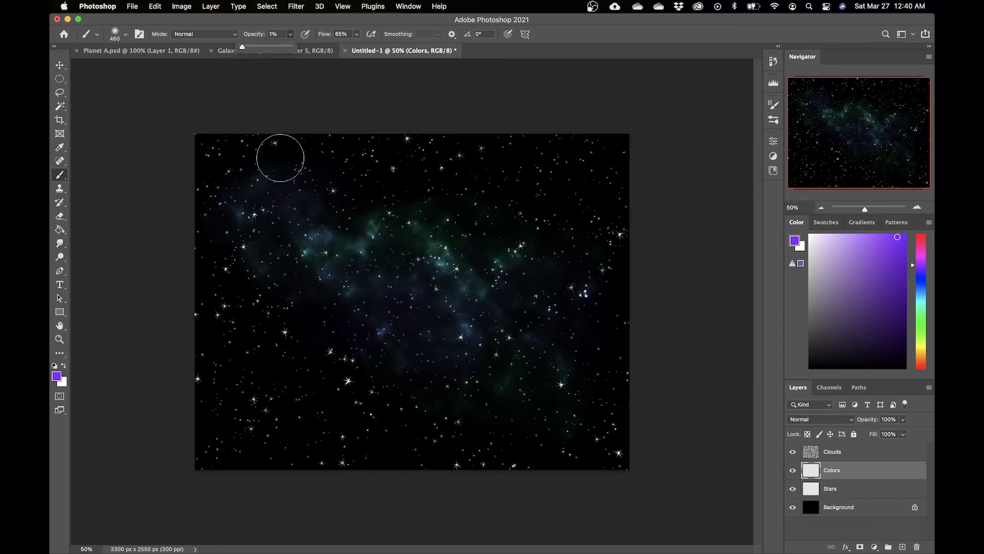
{"action": "left_click", "coordinate": [243, 206]}
{"action": "mouse_move", "coordinate": [242, 205]}
{"action": "left_mouse_down"}
{"action": "mouse_move", "coordinate": [342, 354]}
{"action": "mouse_move", "coordinate": [453, 378]}
{"action": "mouse_move", "coordinate": [474, 461]}
{"action": "mouse_move", "coordinate": [387, 378]}
{"action": "mouse_move", "coordinate": [443, 448]}
{"action": "mouse_move", "coordinate": [419, 396]}
{"action": "mouse_move", "coordinate": [481, 395]}
{"action": "mouse_move", "coordinate": [505, 474]}
{"action": "mouse_move", "coordinate": [467, 342]}
{"action": "mouse_move", "coordinate": [658, 267]}
{"action": "mouse_move", "coordinate": [273, 409]}
{"action": "left_mouse_up"}
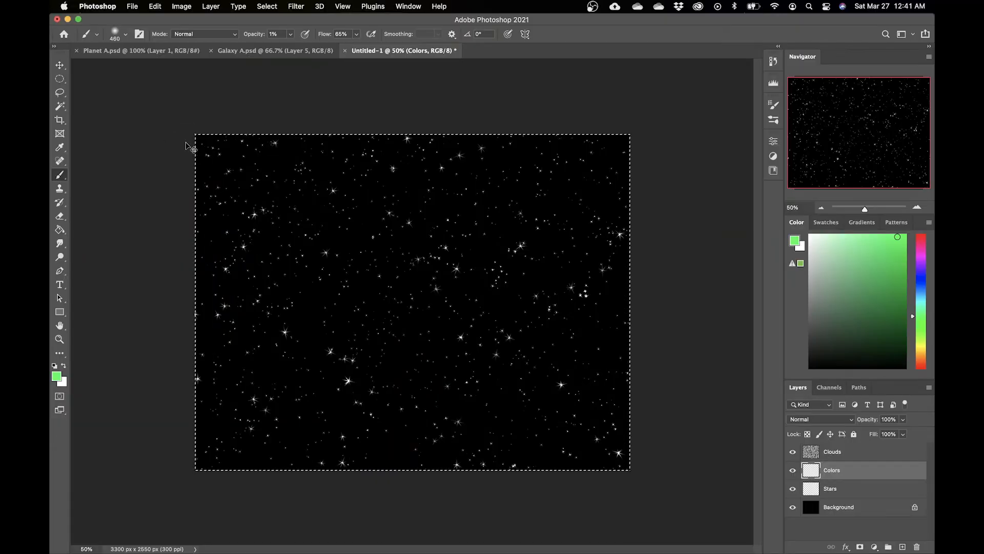
Step: Clear the Colors layer's contents and repaint soft green haze across the upper-left area
{"action": "mouse_move", "coordinate": [172, 132]}
{"action": "left_mouse_down"}
{"action": "mouse_move", "coordinate": [192, 198]}
{"action": "mouse_move", "coordinate": [261, 258]}
{"action": "mouse_move", "coordinate": [167, 323]}
{"action": "mouse_move", "coordinate": [188, 299]}
{"action": "mouse_move", "coordinate": [226, 356]}
{"action": "mouse_move", "coordinate": [272, 342]}
{"action": "mouse_move", "coordinate": [512, 454]}
{"action": "mouse_move", "coordinate": [595, 478]}
{"action": "mouse_move", "coordinate": [673, 443]}
{"action": "mouse_move", "coordinate": [503, 479]}
{"action": "mouse_move", "coordinate": [283, 430]}
{"action": "mouse_move", "coordinate": [132, 459]}
{"action": "mouse_move", "coordinate": [228, 428]}
{"action": "mouse_move", "coordinate": [225, 469]}
{"action": "mouse_move", "coordinate": [265, 480]}
{"action": "mouse_move", "coordinate": [410, 436]}
{"action": "mouse_move", "coordinate": [284, 444]}
{"action": "mouse_move", "coordinate": [183, 285]}
{"action": "mouse_move", "coordinate": [150, 184]}
{"action": "mouse_move", "coordinate": [194, 201]}
{"action": "mouse_move", "coordinate": [187, 187]}
{"action": "mouse_move", "coordinate": [226, 122]}
{"action": "left_mouse_up"}
{"action": "key", "text": "super+a"}
{"action": "key", "text": "Delete"}
{"action": "key", "text": "super+d"}
{"action": "mouse_move", "coordinate": [394, 125]}
{"action": "left_mouse_down"}
{"action": "mouse_move", "coordinate": [364, 172]}
{"action": "mouse_move", "coordinate": [189, 303]}
{"action": "mouse_move", "coordinate": [231, 260]}
{"action": "mouse_move", "coordinate": [369, 160]}
{"action": "left_mouse_up"}
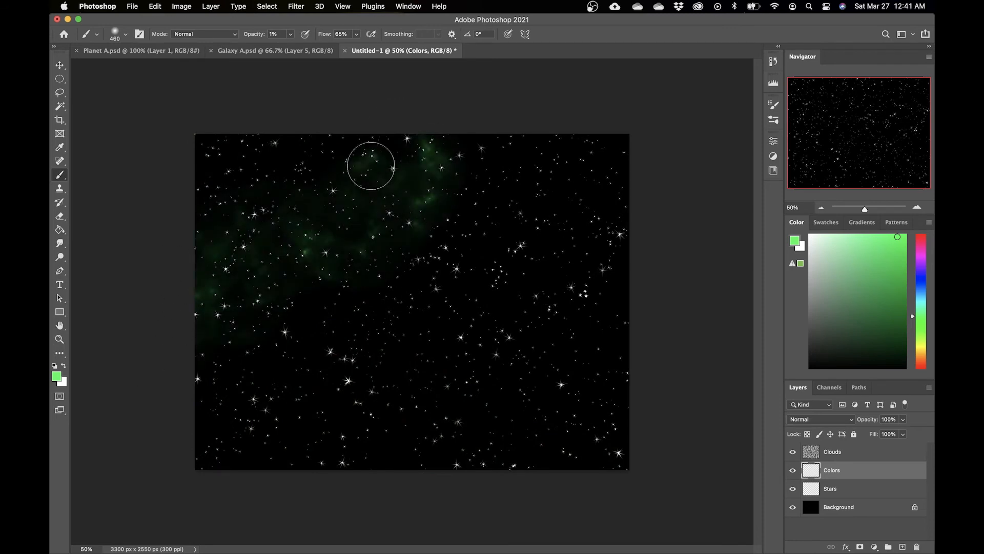
Step: Pick a blue-violet colour, reduce the brush to 310 px, and paint haze through the green area
{"action": "left_click_drag", "start_coordinate": [919, 302], "coordinate": [919, 268]}
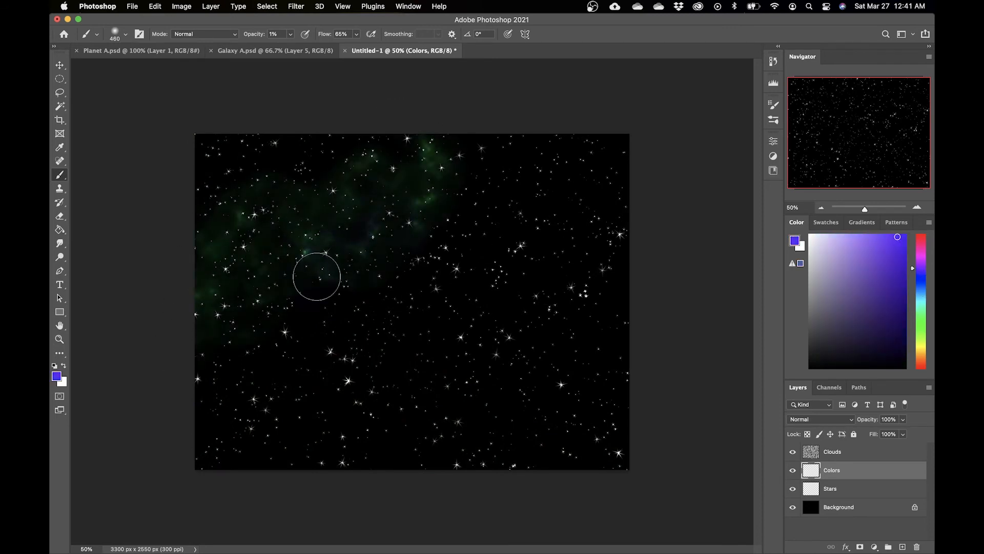
{"action": "right_click", "coordinate": [341, 266]}
{"action": "left_click_drag", "start_coordinate": [431, 293], "coordinate": [487, 281]}
{"action": "mouse_move", "coordinate": [431, 243]}
{"action": "left_mouse_down"}
{"action": "mouse_move", "coordinate": [399, 261]}
{"action": "mouse_move", "coordinate": [302, 219]}
{"action": "left_mouse_up"}
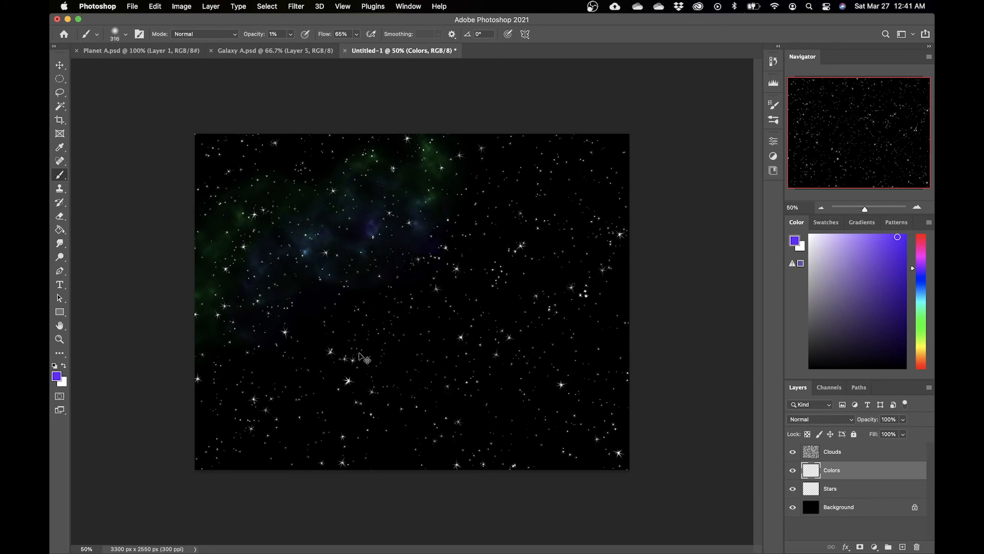
Step: Pick a warm yellow colour and brush it over the haze in the upper left
{"action": "key", "text": "super+equal"}
{"action": "key", "text": "super+equal"}
{"action": "key", "text": "super+minus"}
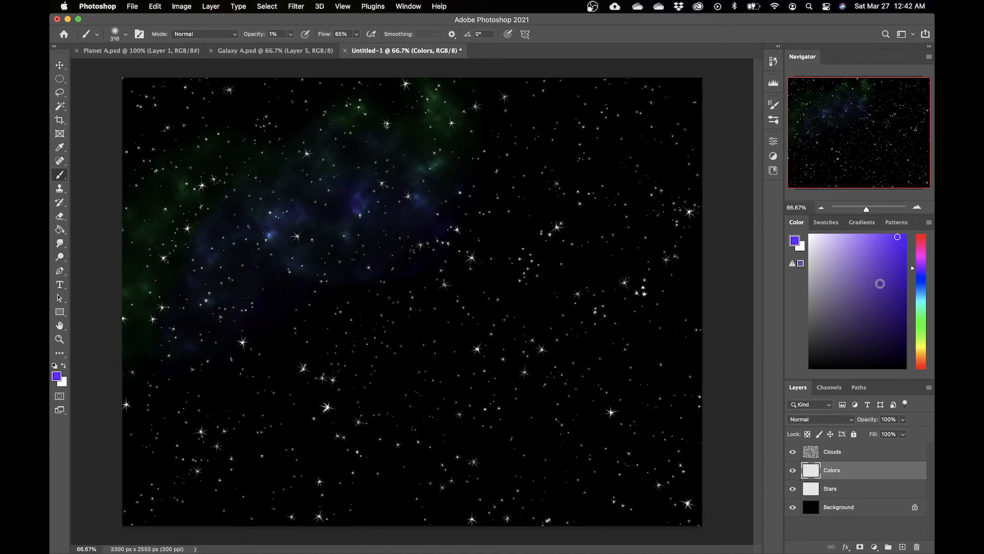
{"action": "left_click", "coordinate": [921, 250]}
{"action": "left_click", "coordinate": [922, 349]}
{"action": "left_click_drag", "start_coordinate": [425, 96], "coordinate": [228, 219]}
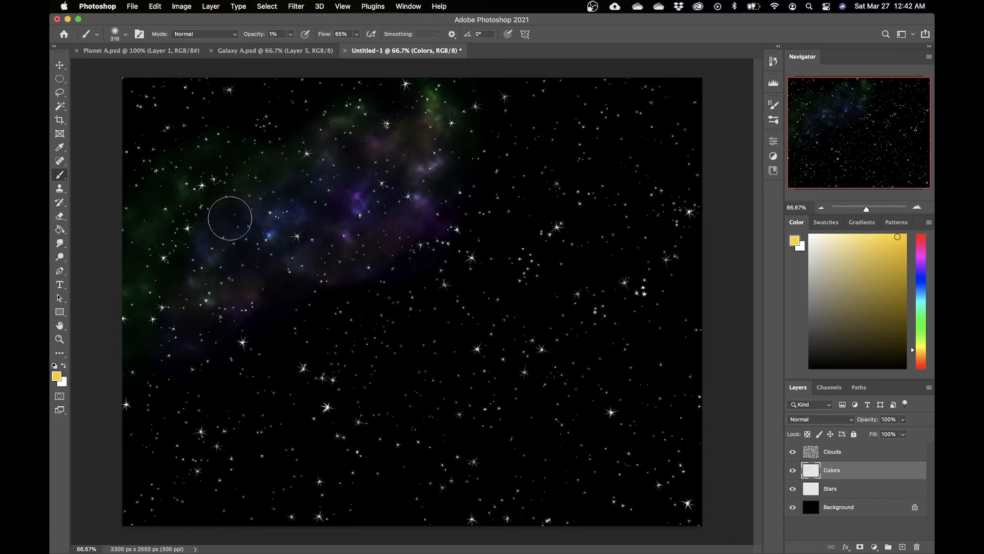
Step: Pick an orange colour, shrink the brush to about 49 px, and paint orange highlights along the haze's upper edge
{"action": "left_click", "coordinate": [922, 235]}
{"action": "mouse_move", "coordinate": [492, 251]}
{"action": "left_mouse_down"}
{"action": "mouse_move", "coordinate": [134, 365]}
{"action": "mouse_move", "coordinate": [432, 138]}
{"action": "left_mouse_up"}
{"action": "left_click", "coordinate": [921, 319]}
{"action": "right_click", "coordinate": [314, 225]}
{"action": "left_click_drag", "start_coordinate": [417, 252], "coordinate": [406, 253]}
{"action": "mouse_move", "coordinate": [426, 151]}
{"action": "left_mouse_down"}
{"action": "mouse_move", "coordinate": [344, 314]}
{"action": "mouse_move", "coordinate": [206, 203]}
{"action": "left_mouse_up"}
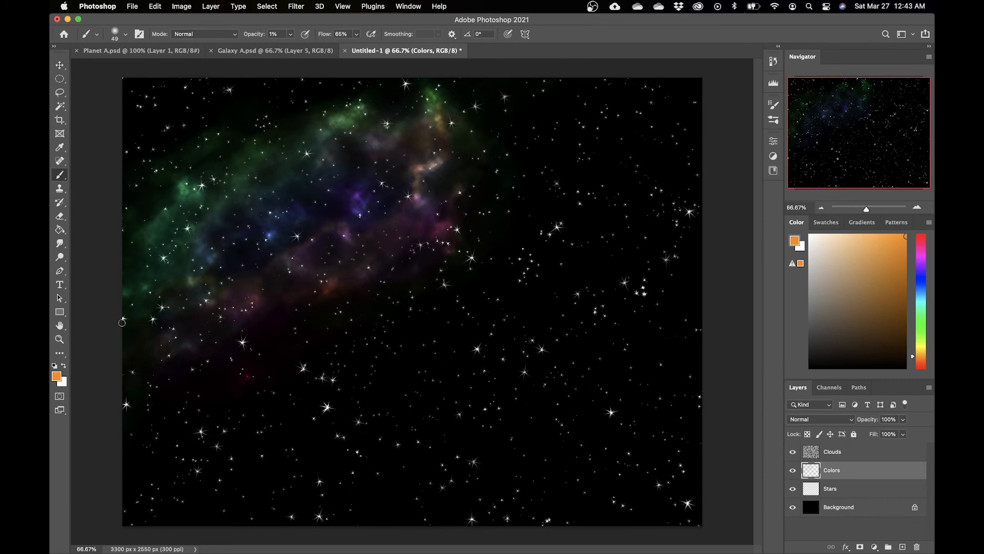
Step: Pick a red-orange colour and paint warm haze along the nebula's lower edge with a brush of about 162 px
{"action": "right_click", "coordinate": [188, 277]}
{"action": "left_click_drag", "start_coordinate": [273, 305], "coordinate": [267, 305]}
{"action": "left_click_drag", "start_coordinate": [193, 281], "coordinate": [177, 282]}
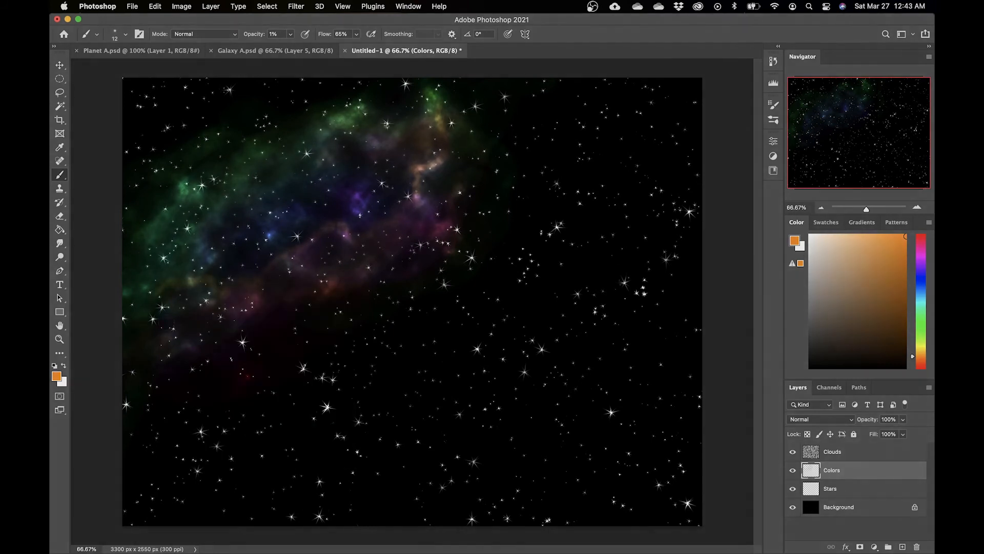
{"action": "right_click", "coordinate": [277, 324]}
{"action": "key", "text": "Return"}
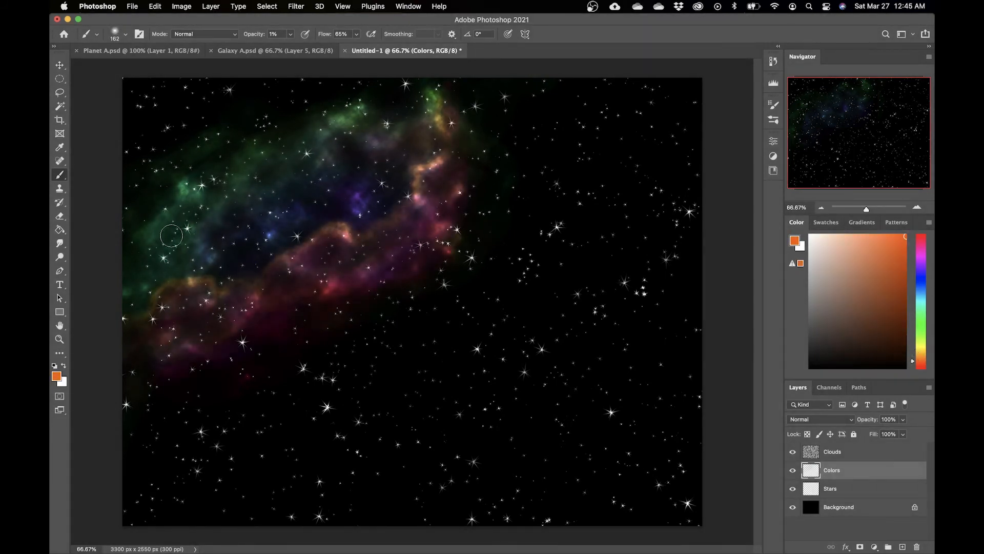
{"action": "right_click", "coordinate": [164, 223]}
{"action": "key", "text": "Return"}
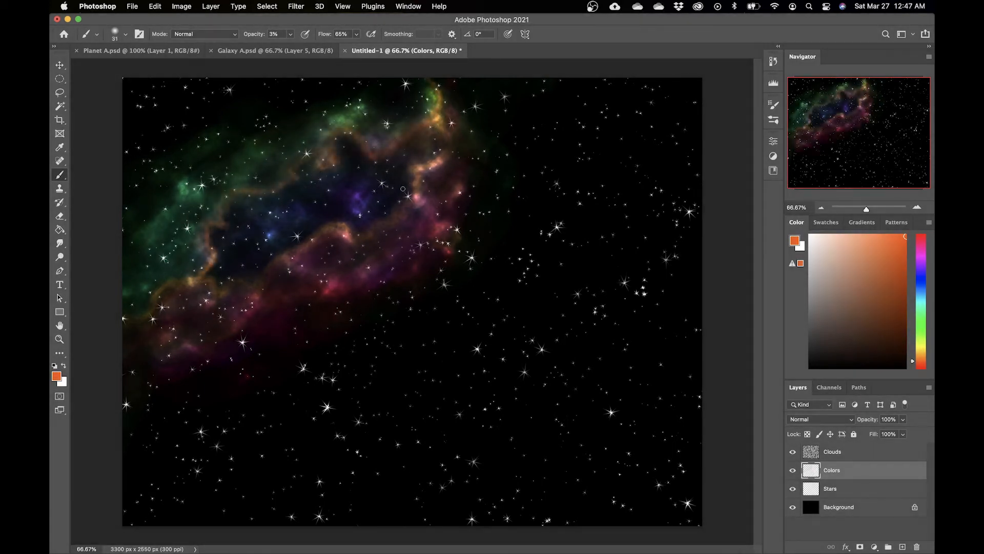
Step: Trace fine orange highlights along the inner edges of the nebula with a small brush at 3% opacity
{"action": "key", "text": "r"}
{"action": "right_click", "coordinate": [369, 203]}
{"action": "key", "text": "Return"}
{"action": "key", "text": "b"}
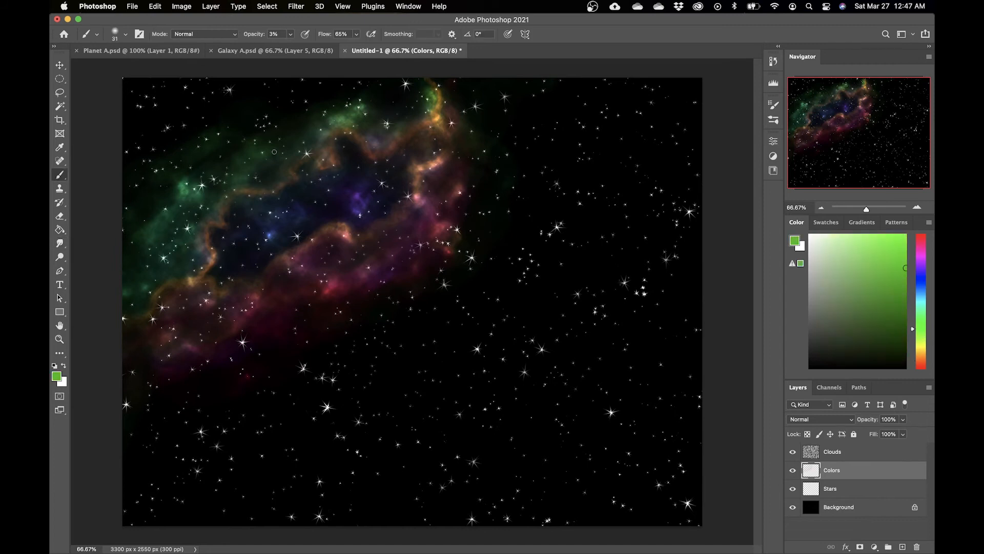
{"action": "right_click", "coordinate": [192, 203]}
{"action": "key", "text": "Return"}
Step: Set the brush opacity to 1%, pick a pale cyan colour, and smudge the haze to blend its colours
{"action": "left_click", "coordinate": [275, 35]}
{"action": "type", "text": "1"}
{"action": "key", "text": "Return"}
{"action": "left_click_drag", "start_coordinate": [920, 345], "coordinate": [922, 237]}
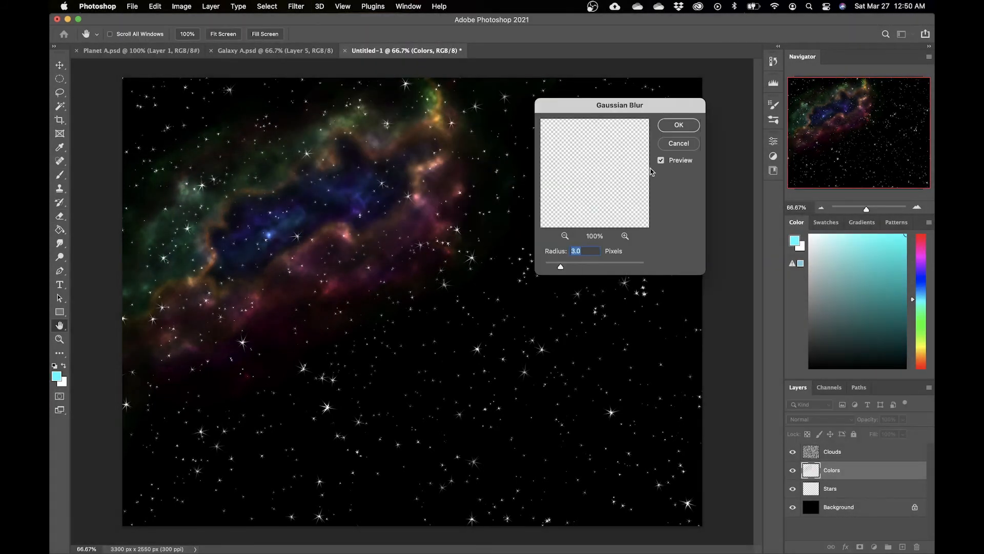
{"action": "key", "text": "Return"}
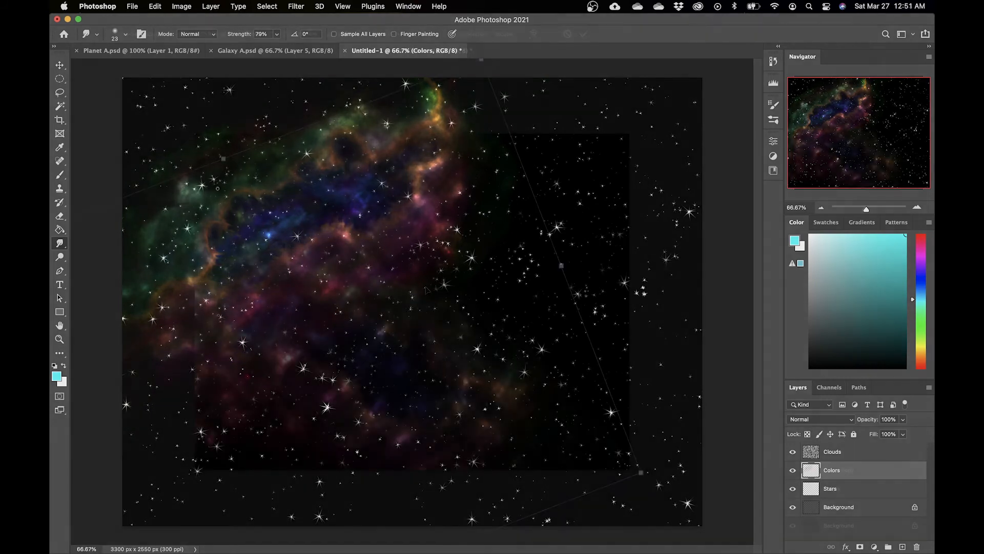
Step: Transform the copied Colors layer: flip it vertically and rotate it about 49° across the canvas
{"action": "key", "text": "ctrl+t"}
{"action": "right_click", "coordinate": [439, 294]}
{"action": "left_click", "coordinate": [501, 512]}
{"action": "right_click", "coordinate": [485, 318]}
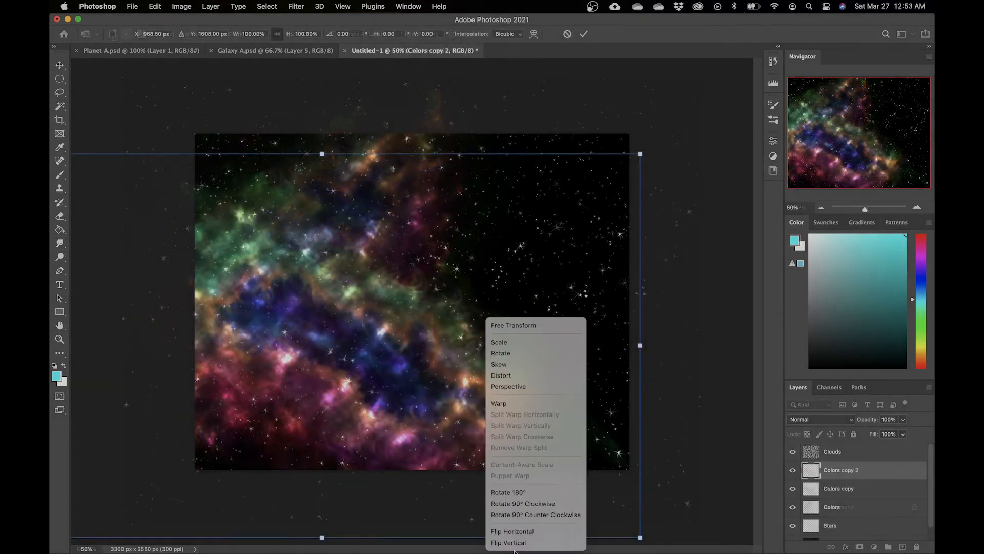
{"action": "left_click", "coordinate": [510, 542]}
{"action": "left_click_drag", "start_coordinate": [490, 319], "coordinate": [473, 475]}
{"action": "left_click_drag", "start_coordinate": [90, 296], "coordinate": [307, 457]}
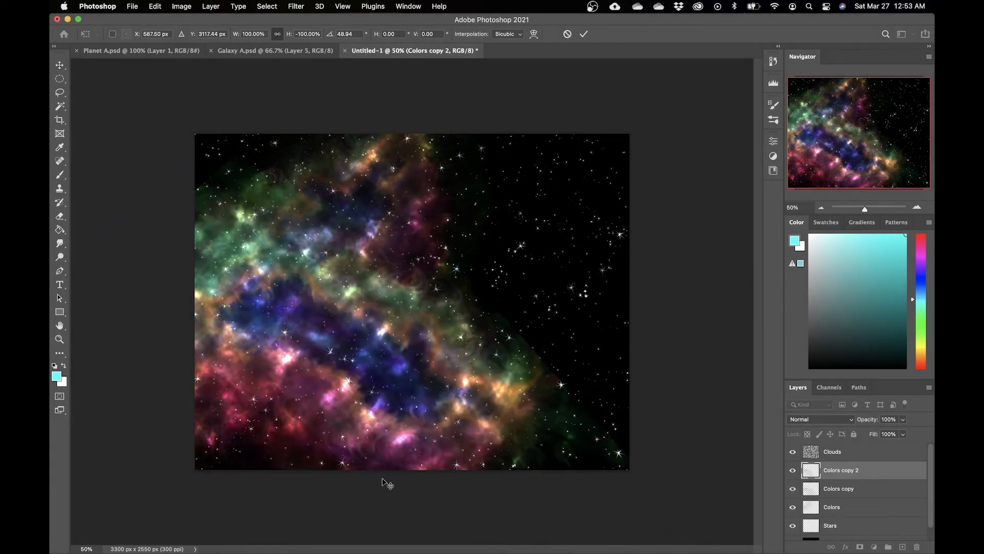
{"action": "key", "text": "Return"}
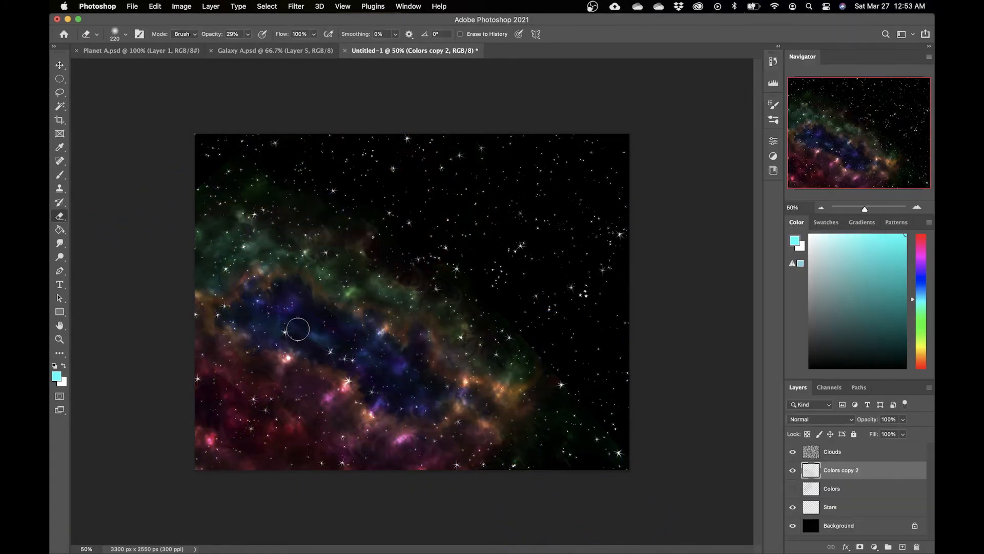
Step: Erase parts of the rotated haze copy with a 492 px soft eraser to thin it out
{"action": "key", "text": "ctrl+t"}
{"action": "key", "text": "Return"}
{"action": "key", "text": "e"}
{"action": "right_click", "coordinate": [268, 180]}
{"action": "left_click_drag", "start_coordinate": [359, 207], "coordinate": [371, 206]}
{"action": "mouse_move", "coordinate": [285, 179]}
{"action": "left_mouse_down"}
{"action": "mouse_move", "coordinate": [249, 235]}
{"action": "mouse_move", "coordinate": [277, 276]}
{"action": "mouse_move", "coordinate": [309, 238]}
{"action": "mouse_move", "coordinate": [348, 337]}
{"action": "mouse_move", "coordinate": [545, 413]}
{"action": "left_mouse_up"}
{"action": "left_click_drag", "start_coordinate": [330, 344], "coordinate": [316, 319]}
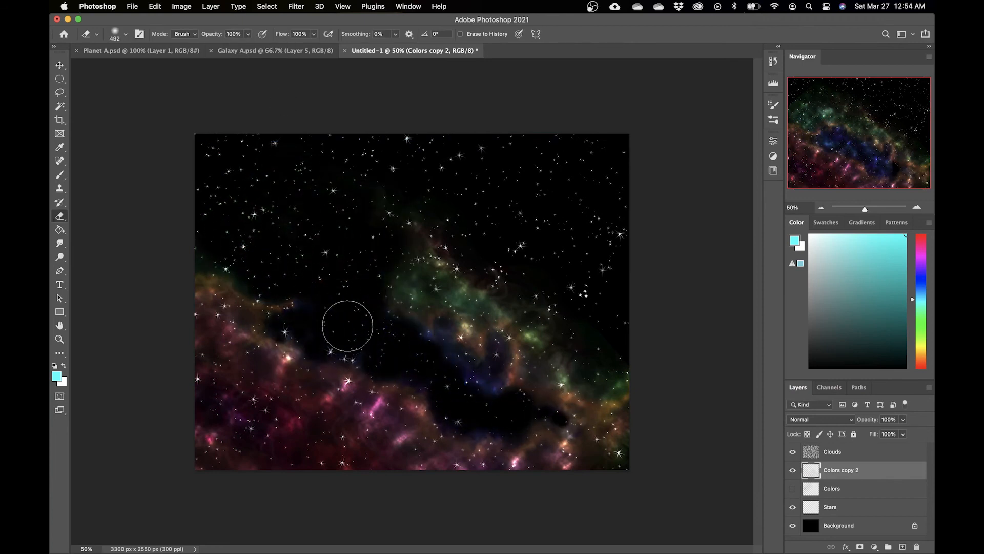
{"action": "left_click_drag", "start_coordinate": [445, 328], "coordinate": [428, 286]}
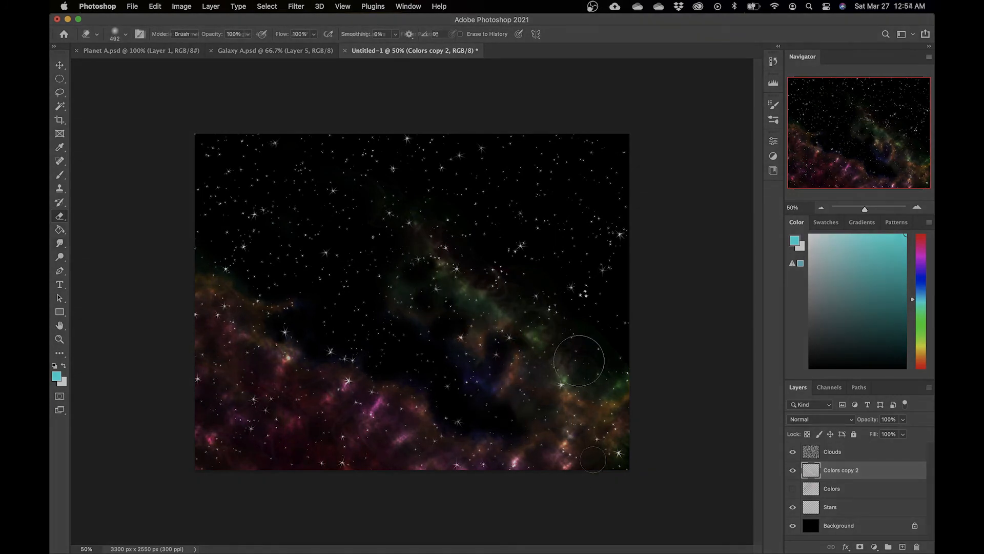
Step: Try smudging the haze near the lower-right corner with a 252 px Smudge brush at 43% strength
{"action": "right_click", "coordinate": [558, 354]}
{"action": "left_click_drag", "start_coordinate": [510, 438], "coordinate": [572, 454]}
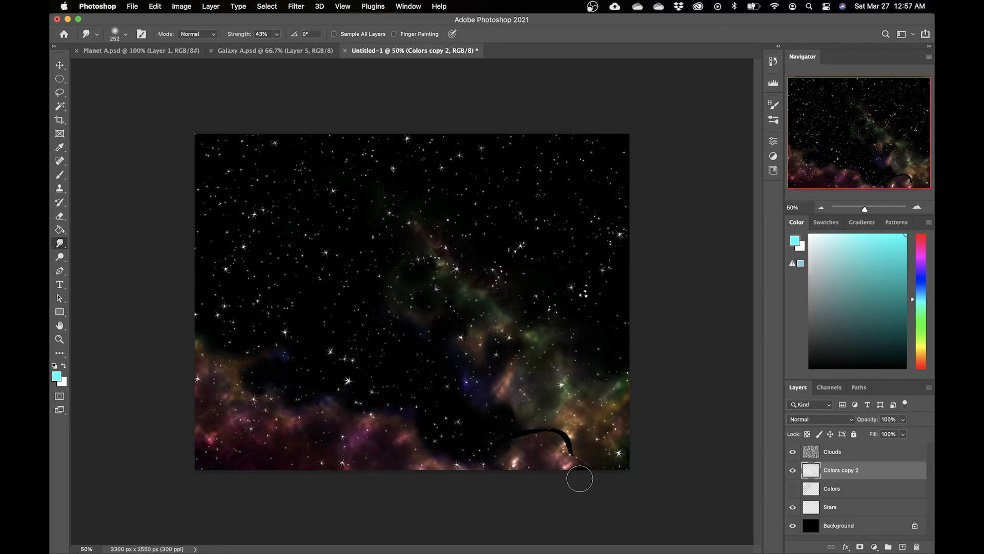
{"action": "key", "text": "l"}
{"action": "left_click_drag", "start_coordinate": [463, 425], "coordinate": [464, 424]}
Step: Apply a filter to the haze layer with an adjusted slider amount, then deselect
{"action": "left_click", "coordinate": [296, 7]}
{"action": "mouse_move", "coordinate": [318, 143]}
{"action": "left_click", "coordinate": [441, 185]}
{"action": "left_click_drag", "start_coordinate": [561, 267], "coordinate": [605, 269]}
{"action": "key", "text": "Return"}
{"action": "key", "text": "ctrl+d"}
Step: Rename the haze layer as Colors
{"action": "right_click", "coordinate": [862, 450]}
{"action": "left_click", "coordinate": [863, 450]}
{"action": "double_click", "coordinate": [843, 471]}
{"action": "key", "text": "BackSpace"}
{"action": "key", "text": "BackSpace"}
{"action": "key", "text": "BackSpace"}
{"action": "key", "text": "BackSpace"}
{"action": "key", "text": "BackSpace"}
{"action": "key", "text": "BackSpace"}
{"action": "key", "text": "BackSpace"}
{"action": "key", "text": "Return"}
{"action": "left_click", "coordinate": [861, 452]}
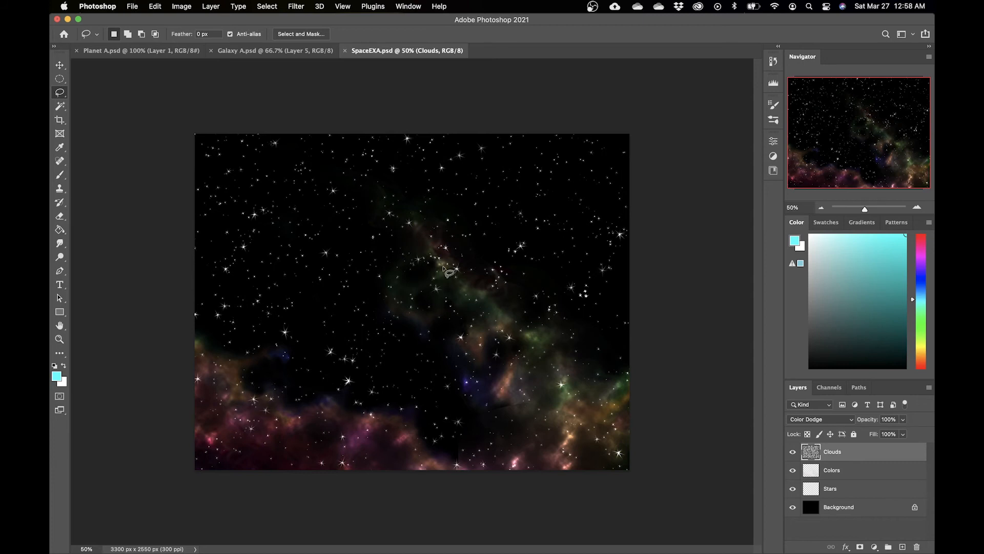
Step: Switch to the Planet document, group both of its layers, and name the group Planet
{"action": "left_click", "coordinate": [142, 52]}
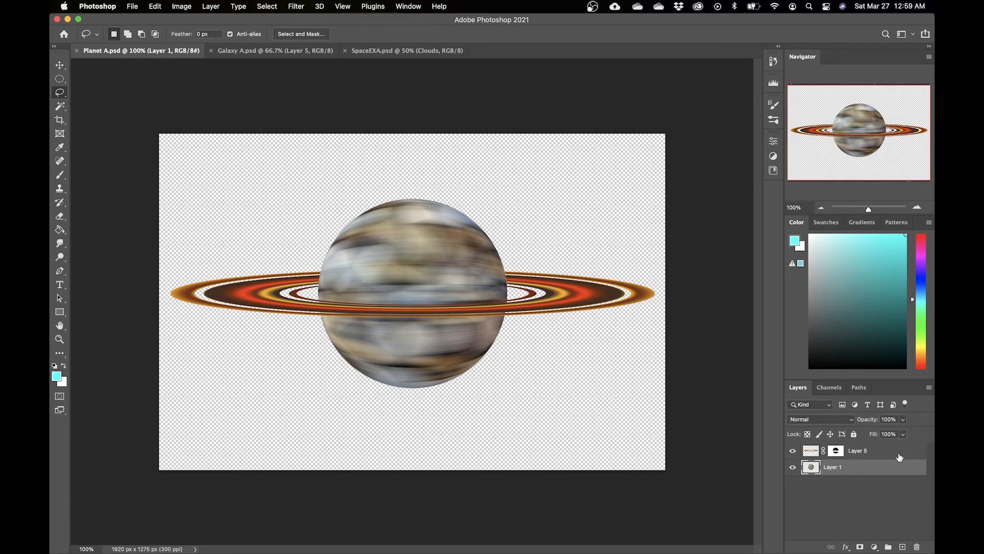
{"action": "left_click", "coordinate": [899, 456], "text": "shift"}
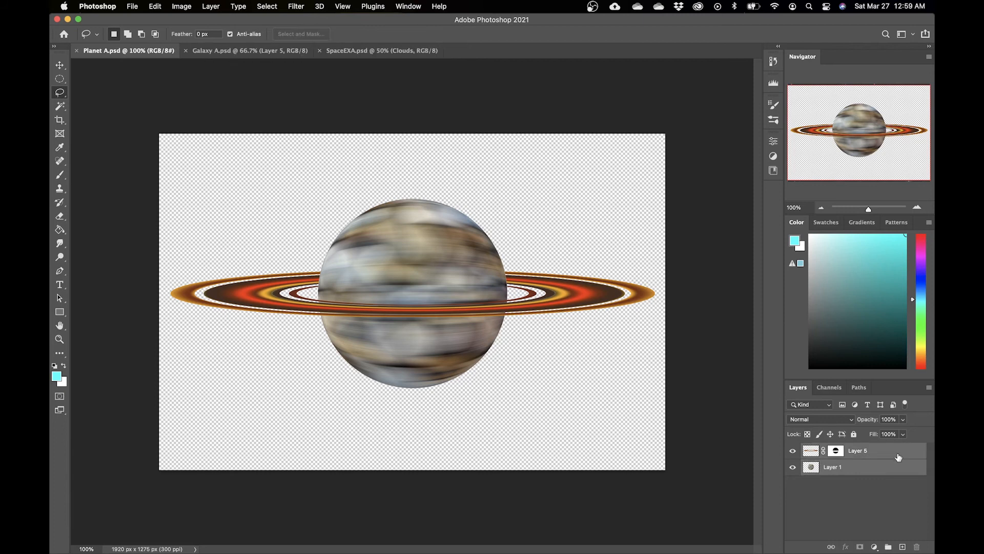
{"action": "left_click", "coordinate": [889, 547]}
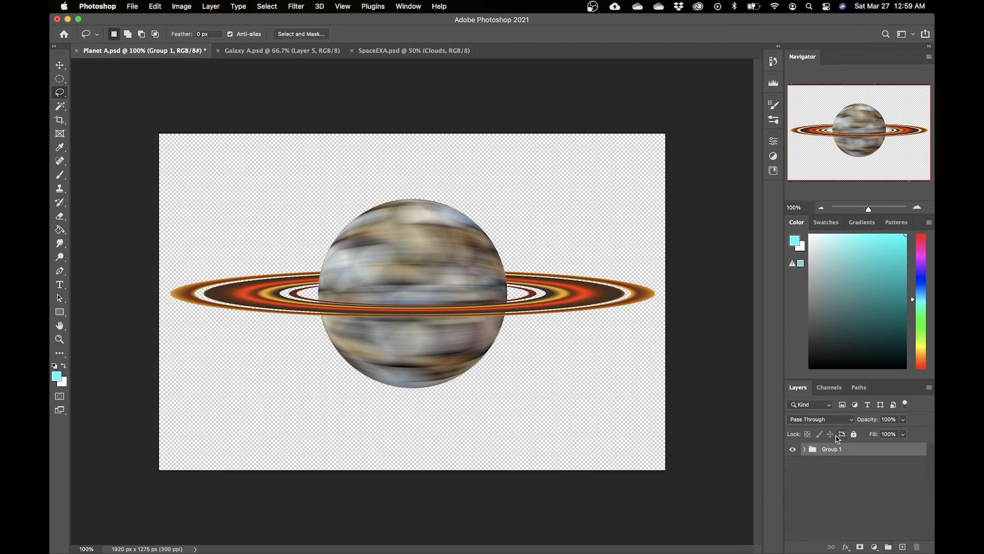
{"action": "right_click", "coordinate": [835, 454]}
{"action": "left_click", "coordinate": [833, 451]}
{"action": "double_click", "coordinate": [831, 450]}
{"action": "type", "text": "Planet"}
{"action": "key", "text": "Return"}
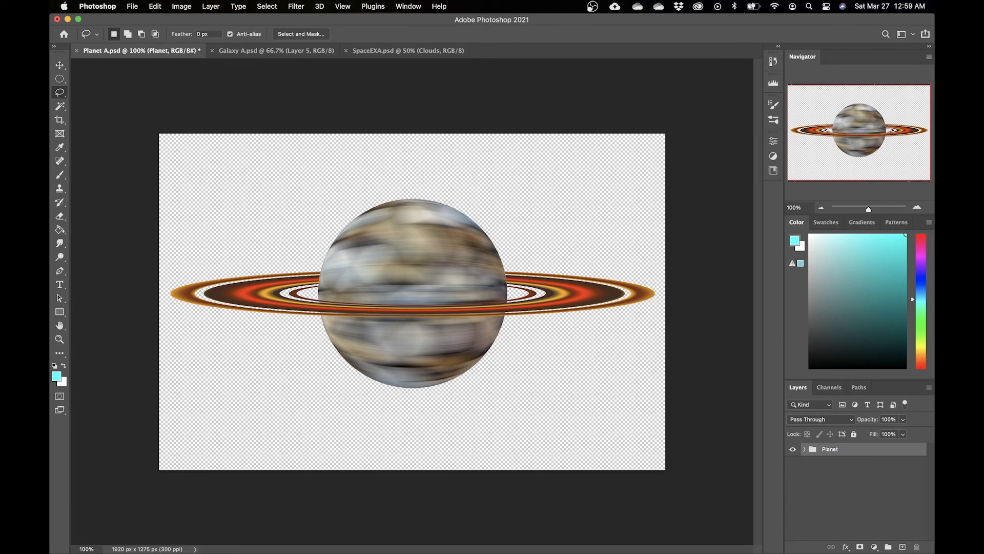
Step: Duplicate the Planet group into the SpaceEXA.psd document as Planet and open that document
{"action": "right_click", "coordinate": [861, 451]}
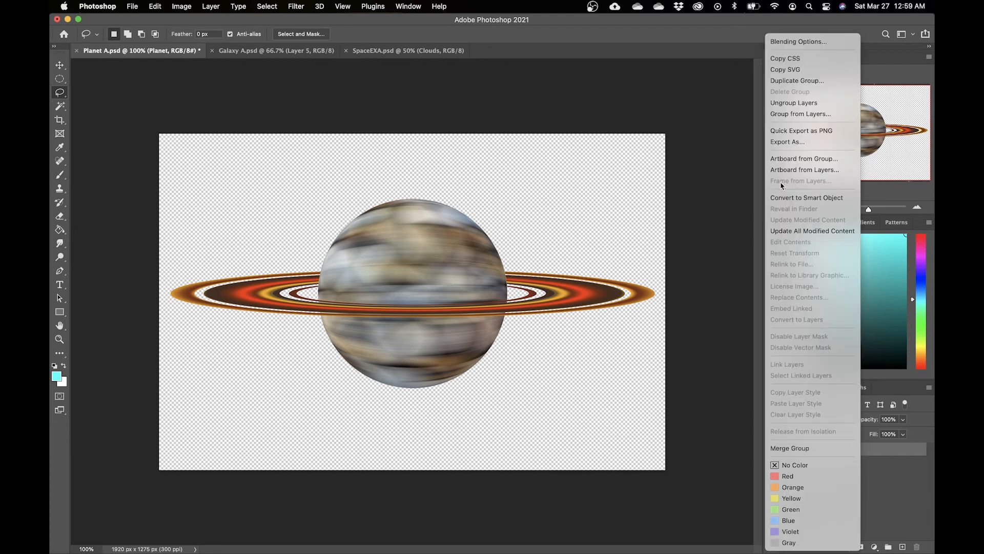
{"action": "left_click", "coordinate": [805, 85]}
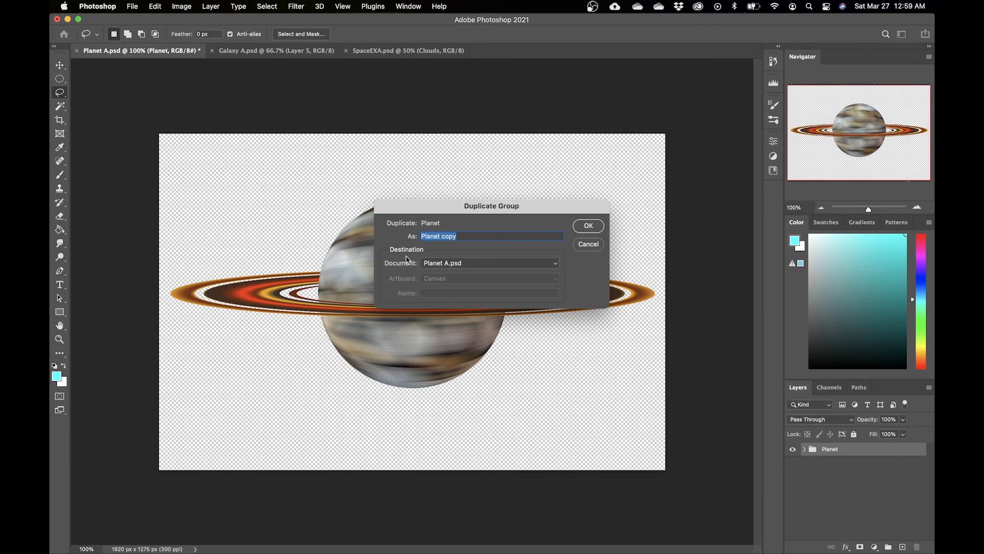
{"action": "left_click", "coordinate": [554, 264]}
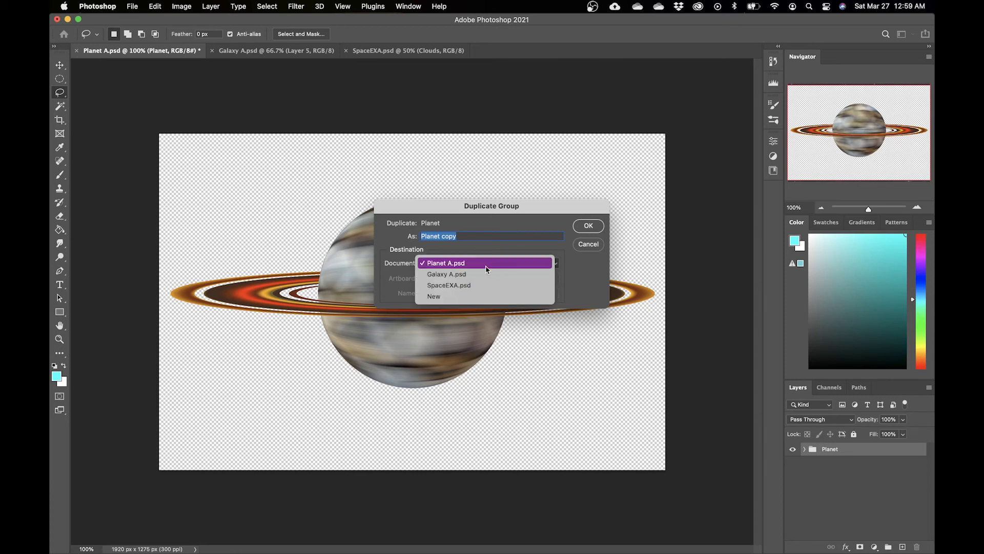
{"action": "left_click", "coordinate": [445, 286]}
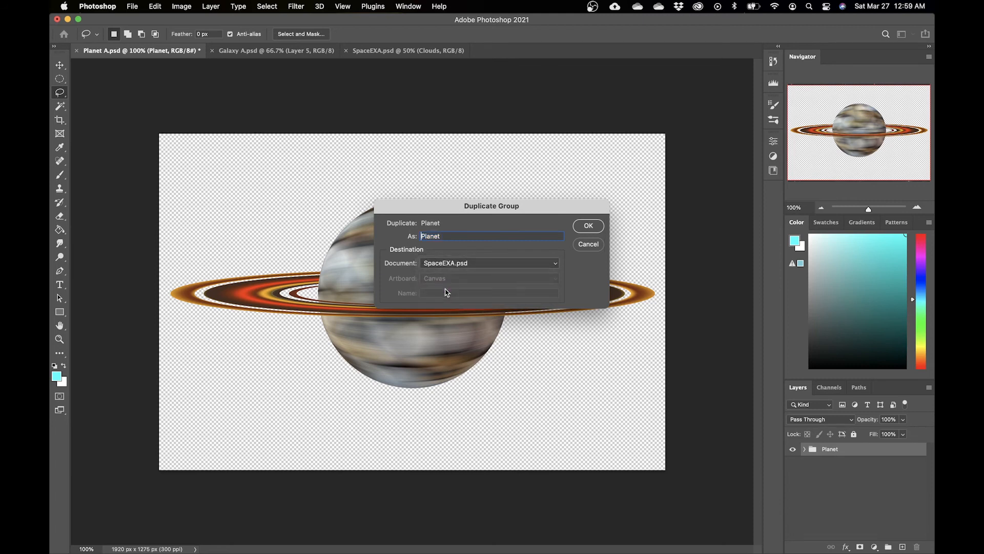
{"action": "left_click", "coordinate": [587, 228]}
{"action": "left_click", "coordinate": [390, 51]}
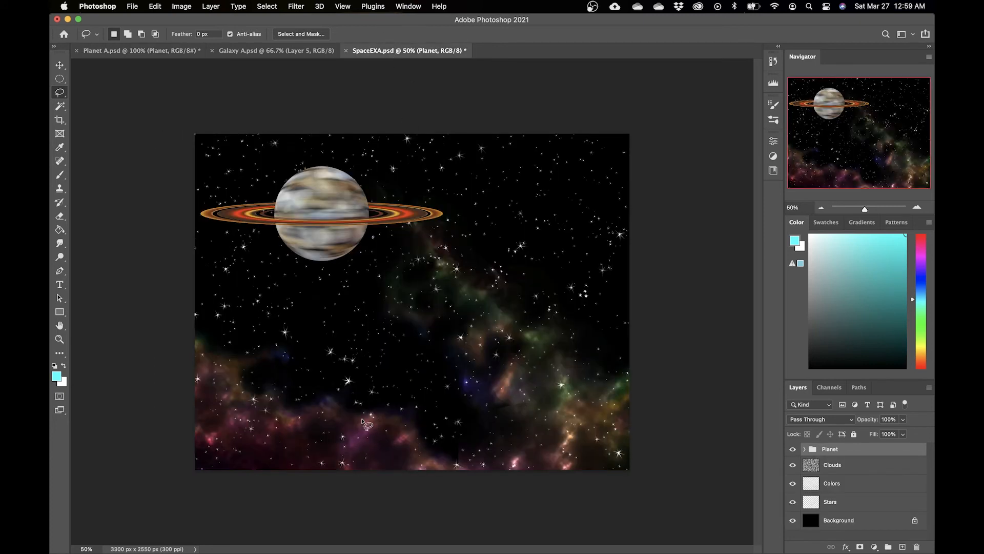
Step: In the Galaxy document, group all layers above the Background and name the group Galaxy
{"action": "left_click", "coordinate": [269, 53]}
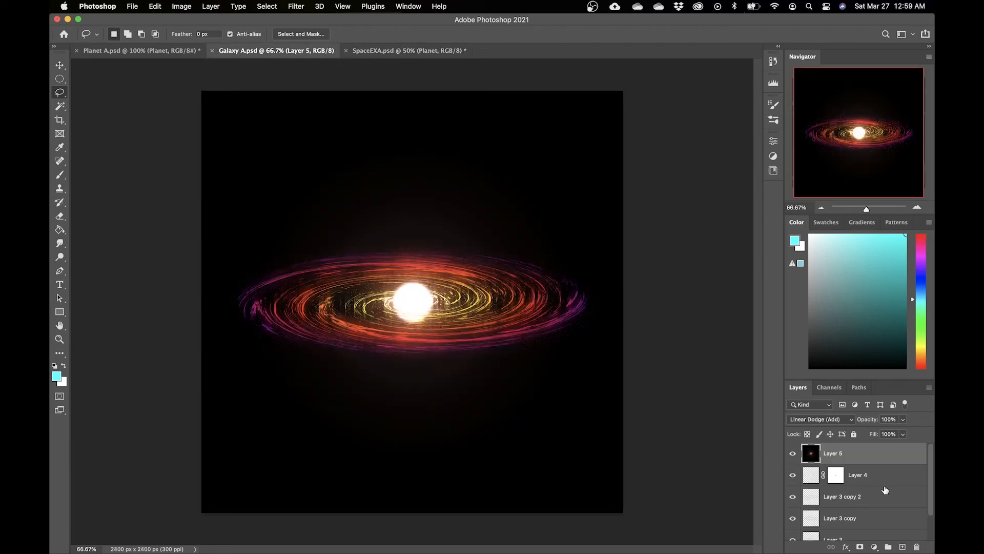
{"action": "scroll", "coordinate": [887, 488], "scroll_direction": "down", "scroll_amount": 2}
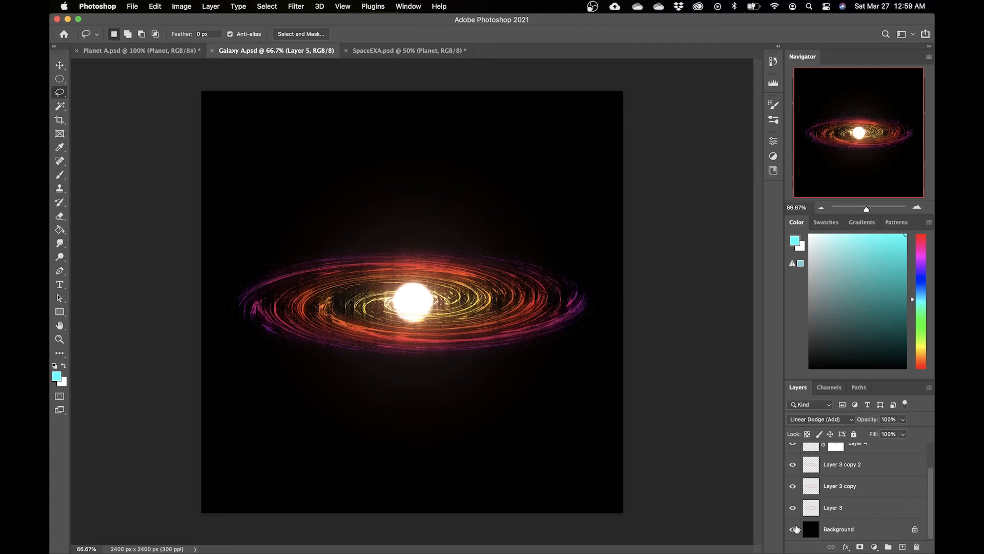
{"action": "left_click", "coordinate": [794, 530]}
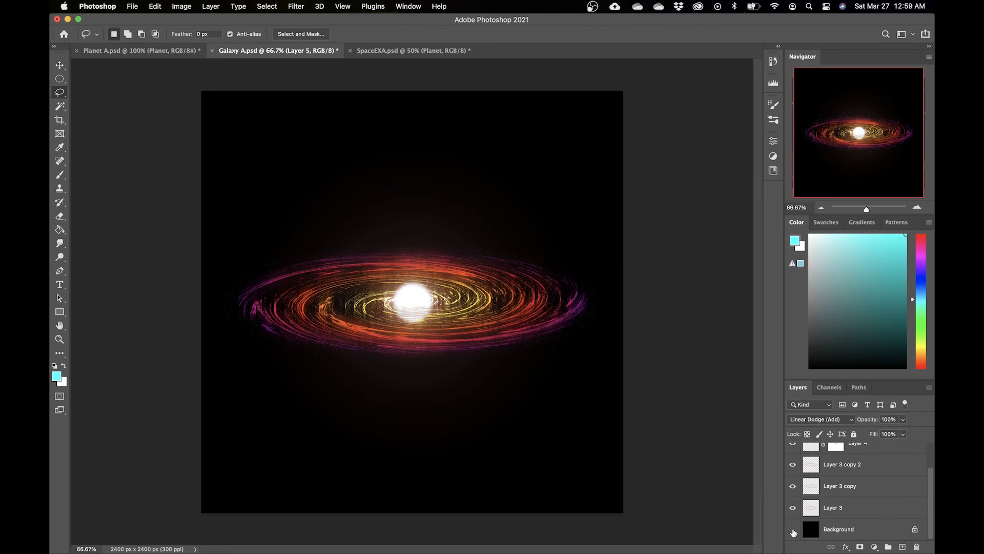
{"action": "left_click", "coordinate": [864, 513]}
{"action": "scroll", "coordinate": [882, 486], "scroll_direction": "up", "scroll_amount": 2}
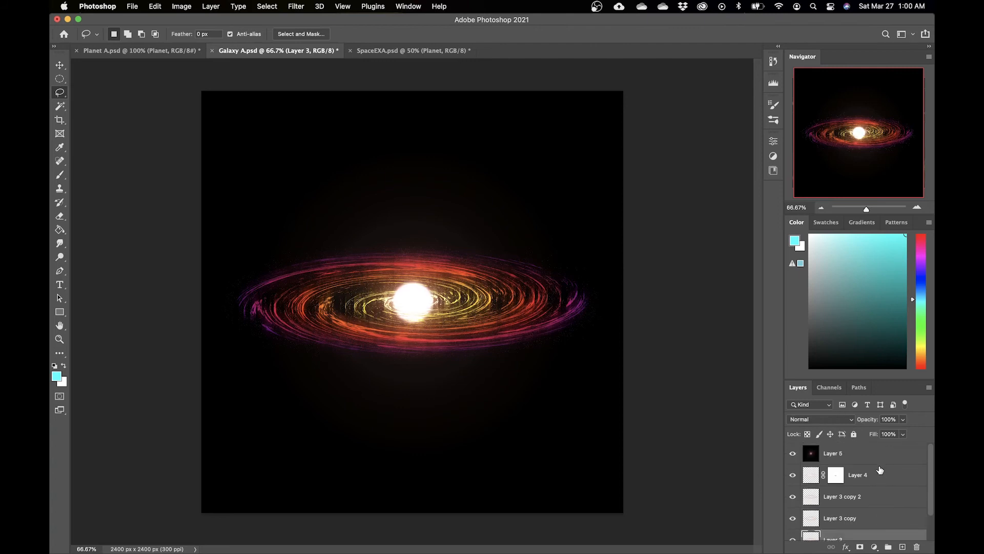
{"action": "scroll", "coordinate": [876, 459], "scroll_direction": "down", "scroll_amount": 2}
{"action": "left_click", "coordinate": [873, 471], "text": "shift"}
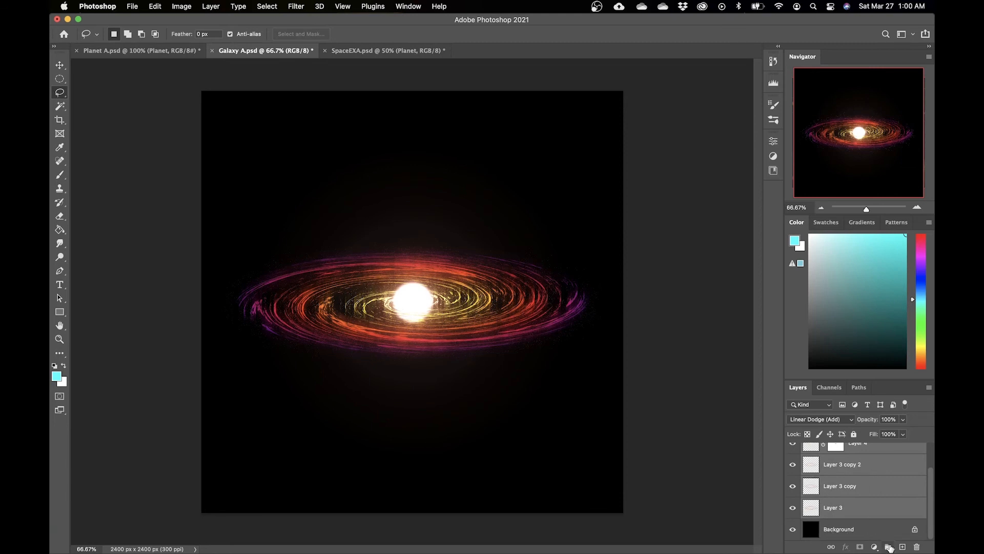
{"action": "left_click", "coordinate": [889, 547]}
{"action": "double_click", "coordinate": [835, 450]}
{"action": "type", "text": "Galaxy"}
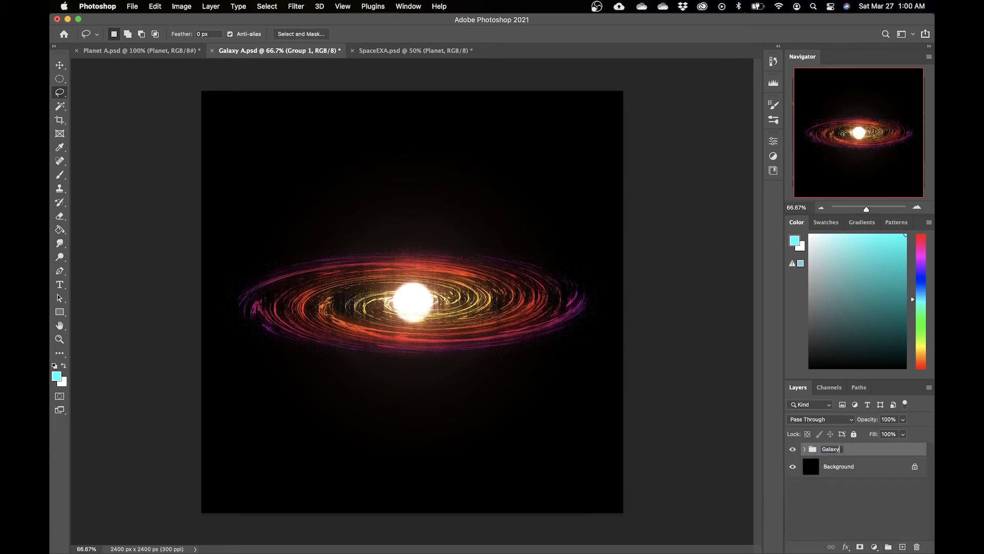
{"action": "key", "text": "Return"}
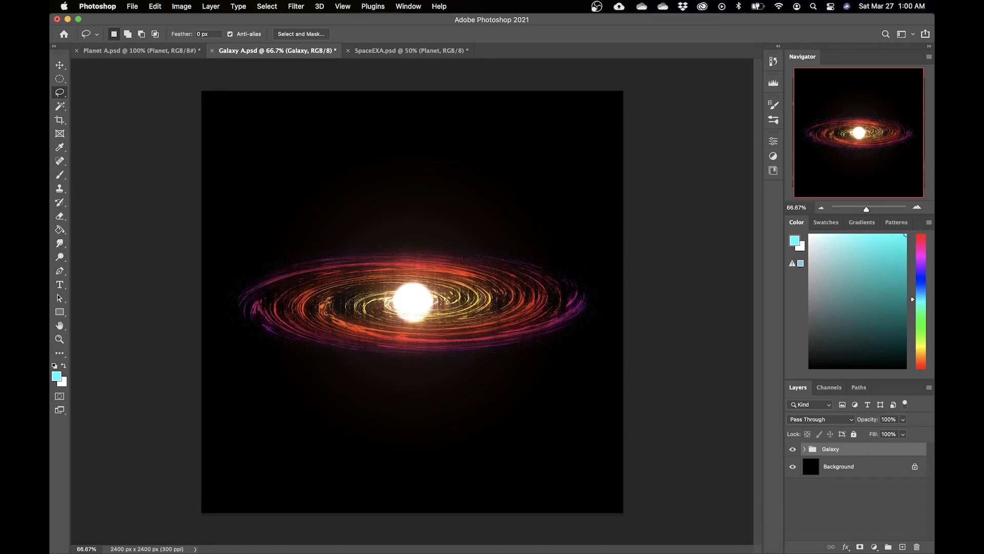
Step: Duplicate the Galaxy group into the SpaceEXA.psd document as Galaxy and open that document
{"action": "right_click", "coordinate": [863, 452]}
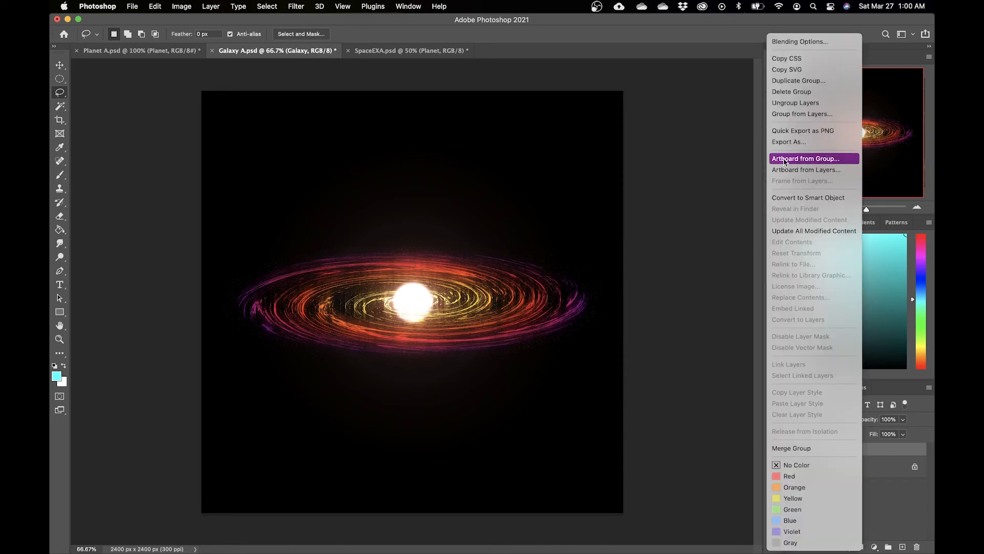
{"action": "left_click", "coordinate": [789, 81]}
{"action": "left_click", "coordinate": [447, 264]}
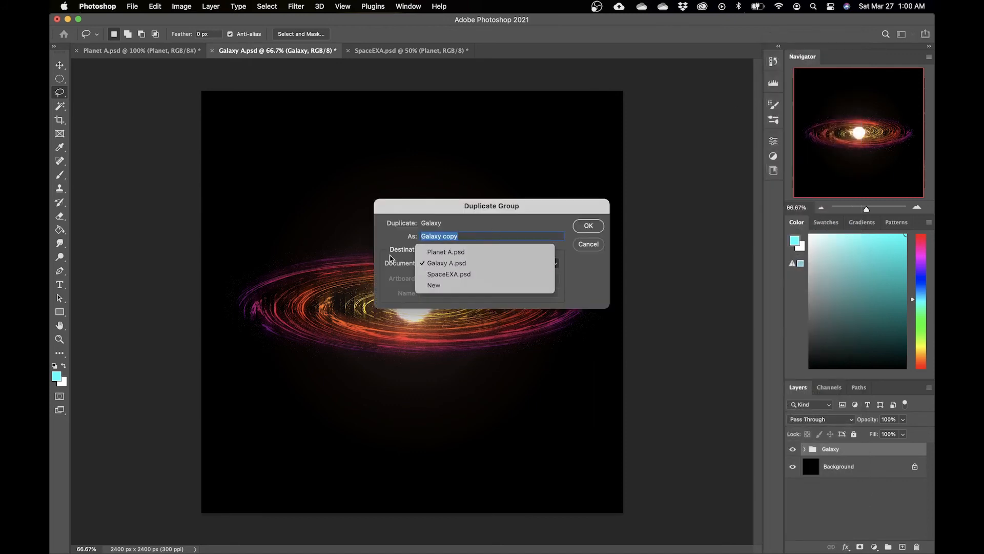
{"action": "left_click", "coordinate": [455, 275]}
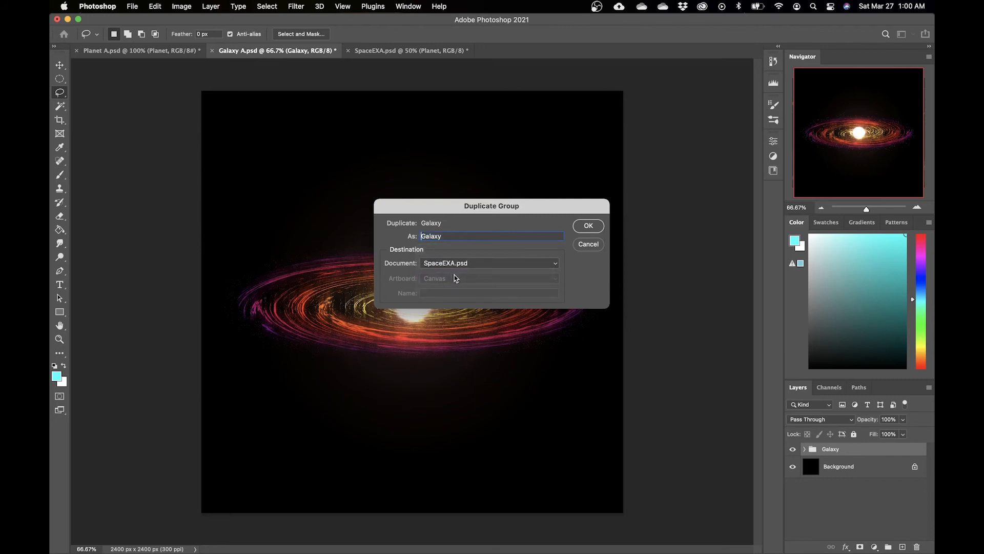
{"action": "left_click", "coordinate": [589, 226]}
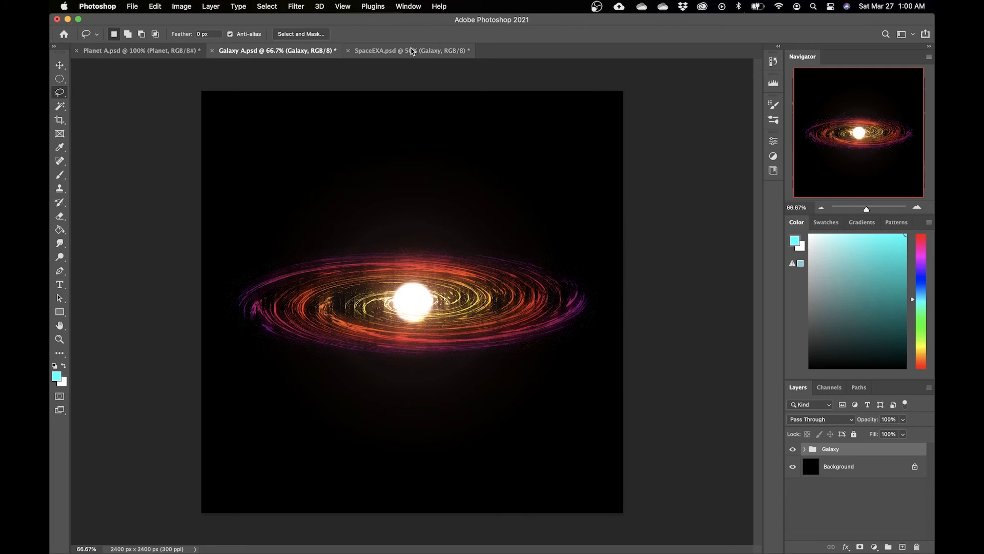
{"action": "left_click", "coordinate": [413, 51]}
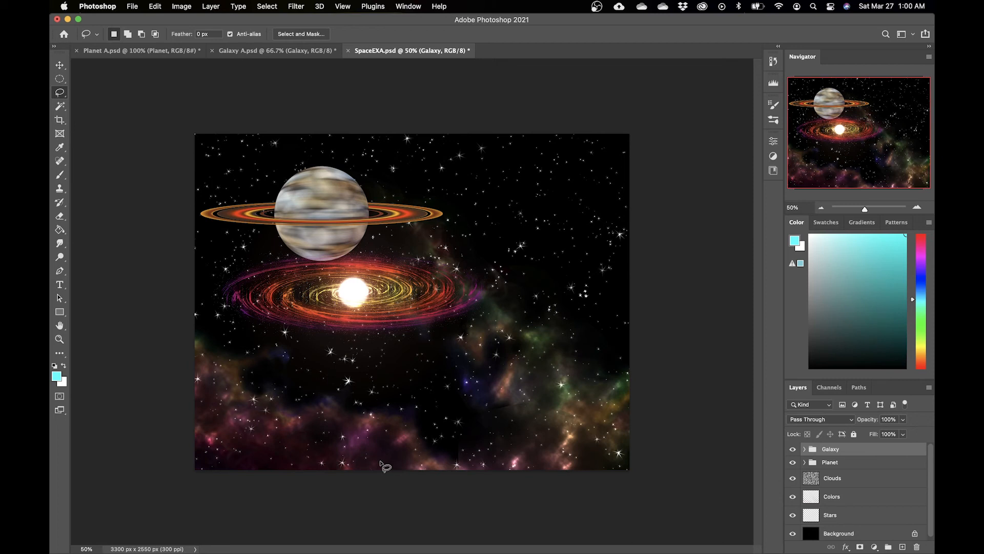
Step: Move the Galaxy group lower and to the right in the scene
{"action": "key", "text": "v"}
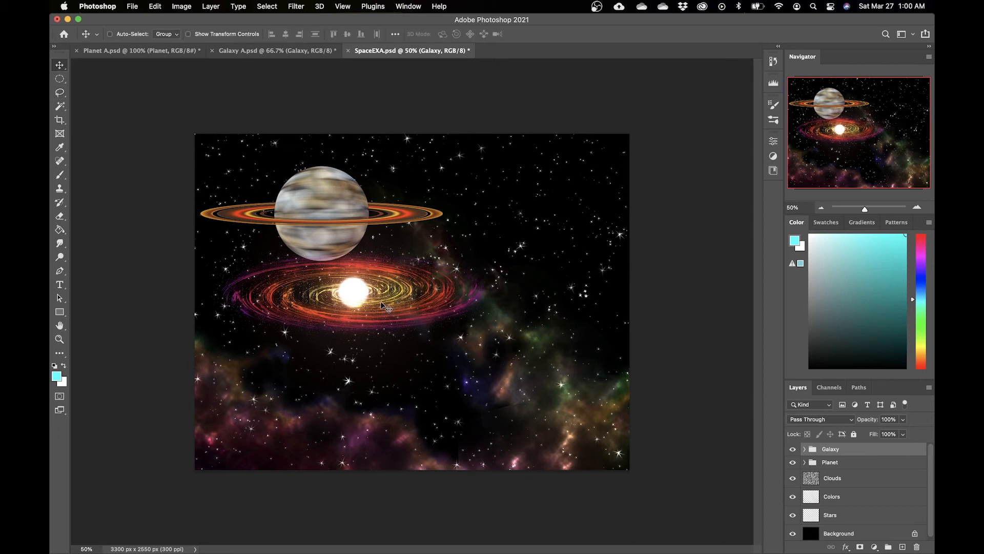
{"action": "left_click_drag", "start_coordinate": [381, 303], "coordinate": [440, 324]}
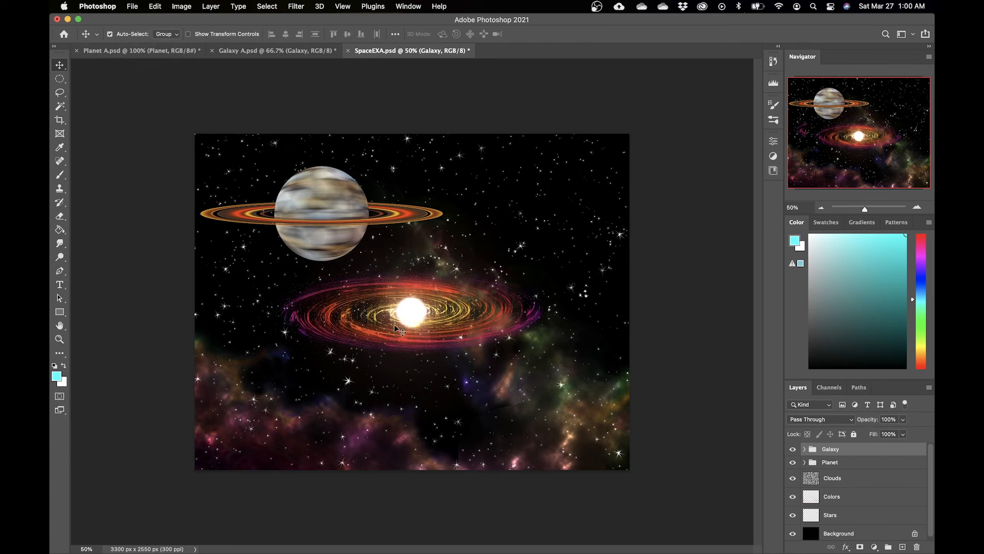
{"action": "mouse_move", "coordinate": [418, 306]}
{"action": "left_mouse_down"}
{"action": "mouse_move", "coordinate": [506, 254]}
{"action": "mouse_move", "coordinate": [438, 303]}
{"action": "left_mouse_up"}
Step: Set auto-select to individual layers, try repositioning galaxy parts, and undo the last two moves
{"action": "left_click", "coordinate": [173, 34]}
{"action": "left_click", "coordinate": [165, 45]}
{"action": "left_click_drag", "start_coordinate": [424, 338], "coordinate": [436, 398]}
{"action": "left_click_drag", "start_coordinate": [338, 311], "coordinate": [288, 328]}
{"action": "left_click_drag", "start_coordinate": [372, 210], "coordinate": [437, 237]}
{"action": "key", "text": "super+z"}
{"action": "key", "text": "super+z"}
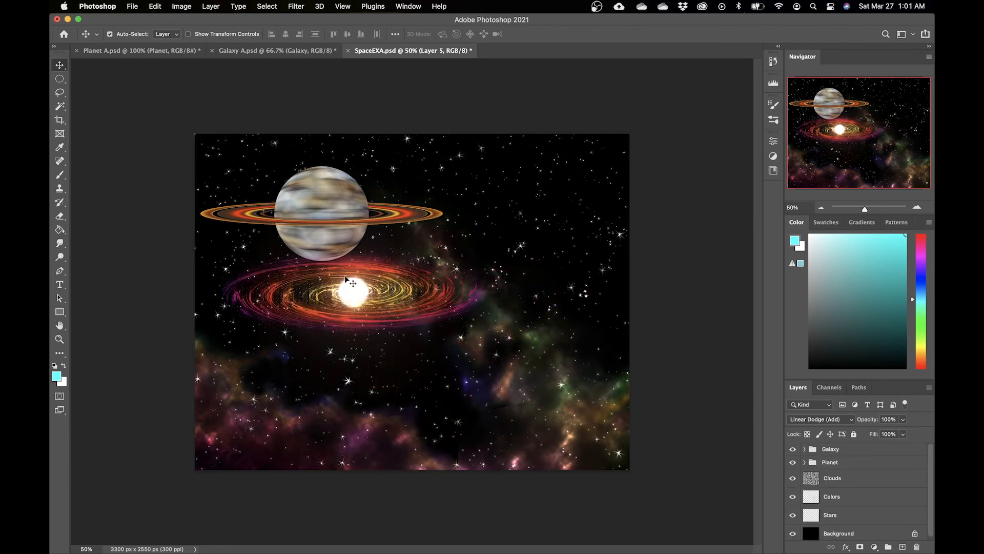
Step: Turn off auto-select and move the Galaxy group to the right
{"action": "left_click", "coordinate": [111, 35]}
{"action": "left_click", "coordinate": [859, 450]}
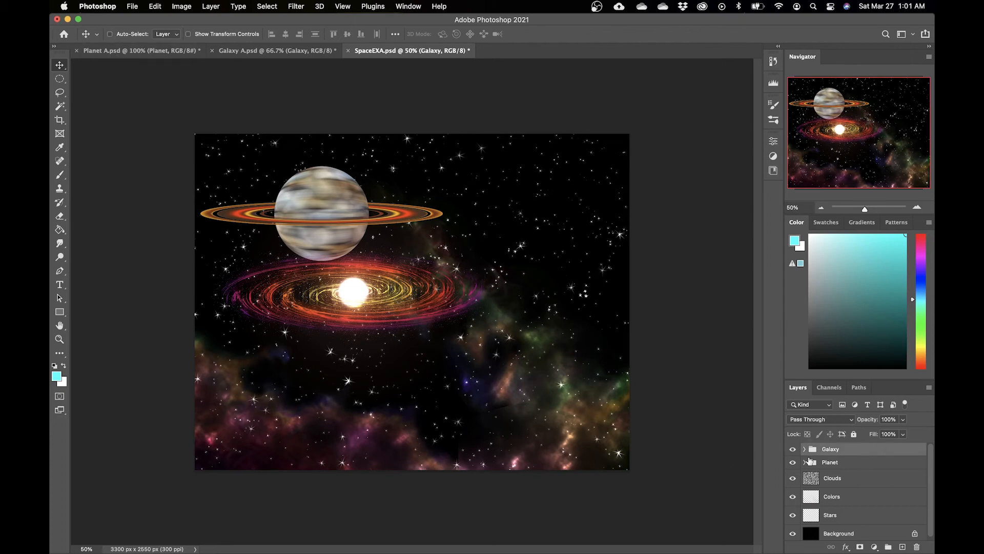
{"action": "left_click_drag", "start_coordinate": [315, 266], "coordinate": [373, 266]}
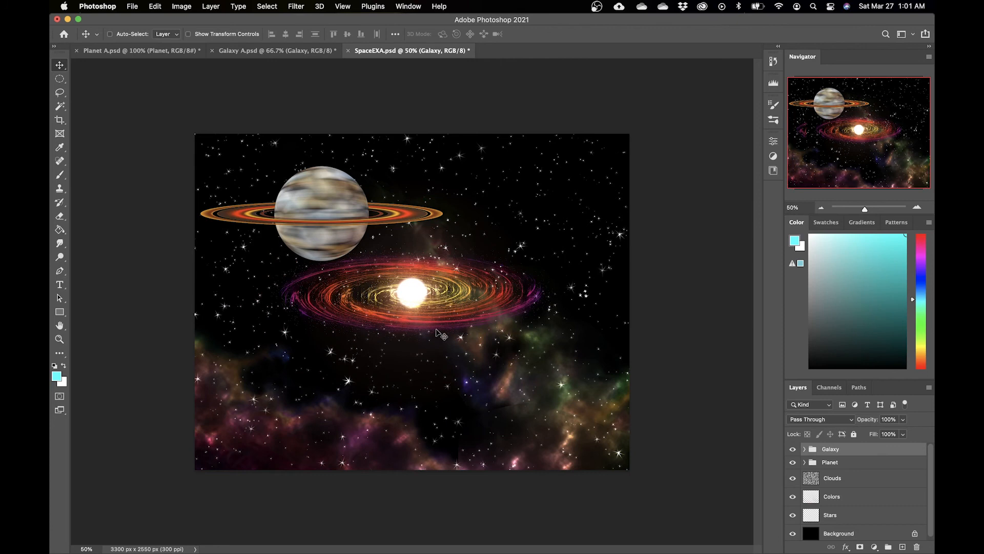
Step: Enlarge and rotate the Galaxy group with Free Transform, then nudge it up and to the left
{"action": "key", "text": "super+t"}
{"action": "left_click_drag", "start_coordinate": [585, 125], "coordinate": [607, 83]}
{"action": "left_click_drag", "start_coordinate": [384, 84], "coordinate": [376, 68]}
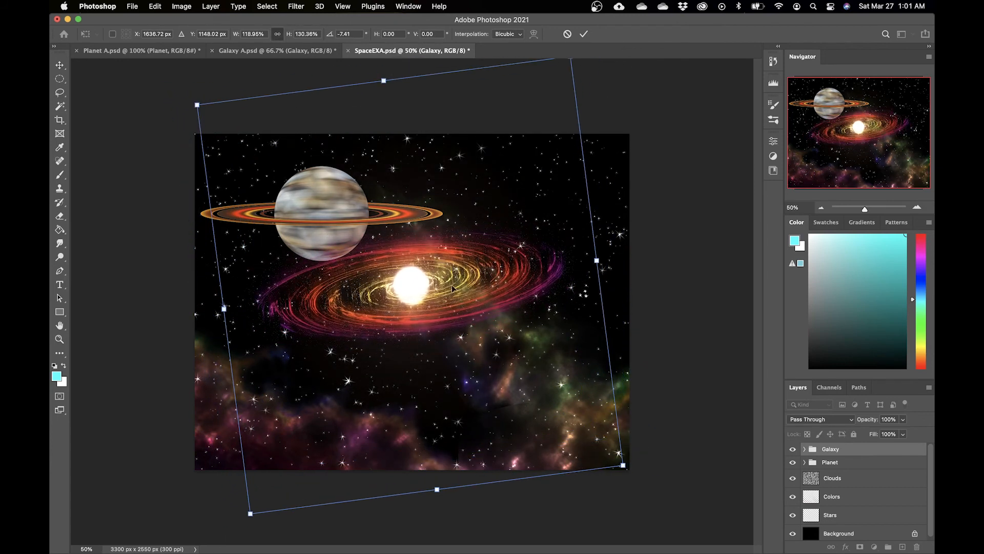
{"action": "key", "text": "Return"}
{"action": "left_click_drag", "start_coordinate": [443, 284], "coordinate": [425, 265]}
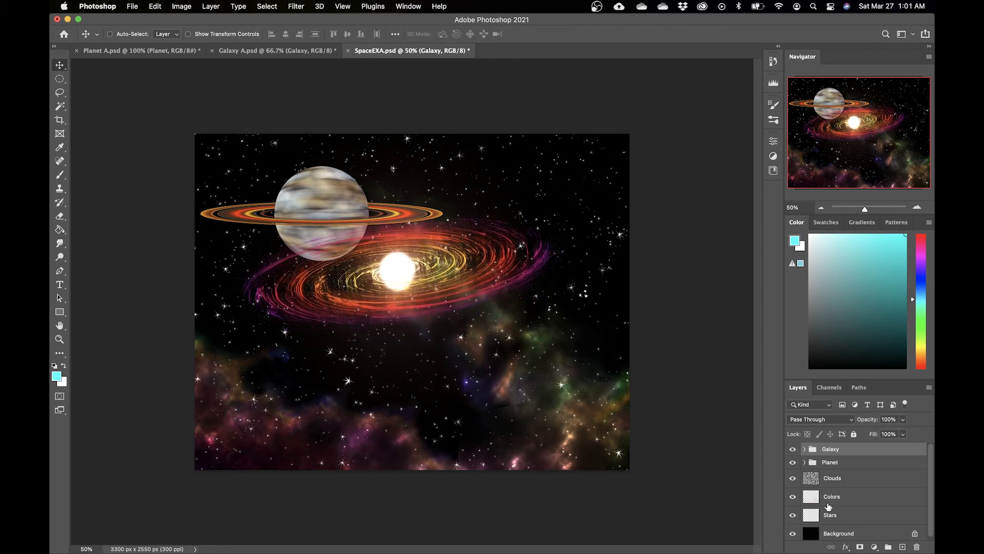
Step: Lasso the lower-right area of the Colors layer with a 50 px feather and apply a 106 pixel Gaussian Blur
{"action": "left_click", "coordinate": [846, 496]}
{"action": "key", "text": "l"}
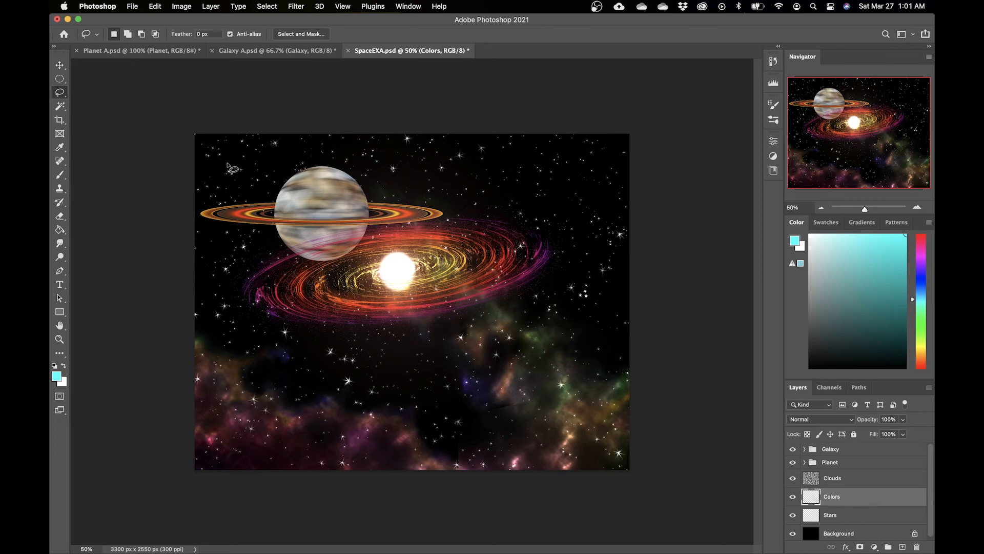
{"action": "double_click", "coordinate": [200, 34]}
{"action": "type", "text": "50"}
{"action": "mouse_move", "coordinate": [440, 406]}
{"action": "left_mouse_down"}
{"action": "mouse_move", "coordinate": [492, 469]}
{"action": "mouse_move", "coordinate": [423, 420]}
{"action": "mouse_move", "coordinate": [440, 407]}
{"action": "left_mouse_up"}
{"action": "left_click", "coordinate": [296, 6]}
{"action": "mouse_move", "coordinate": [359, 141]}
{"action": "left_click", "coordinate": [473, 182]}
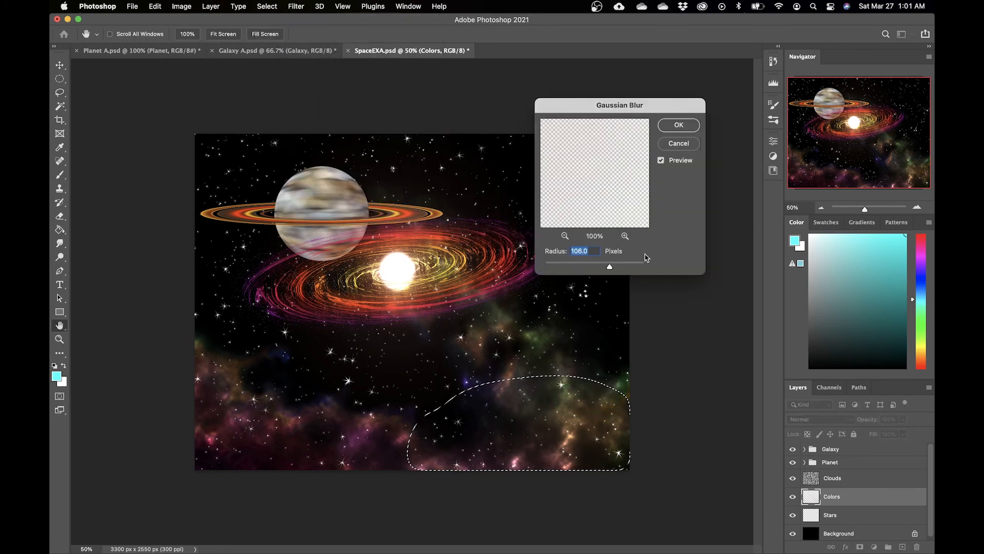
{"action": "left_click", "coordinate": [679, 125]}
{"action": "key", "text": "super+d"}
Step: Move the Galaxy group slightly down
{"action": "left_click", "coordinate": [849, 452]}
{"action": "key", "text": "v"}
{"action": "left_click_drag", "start_coordinate": [426, 278], "coordinate": [435, 296]}
Step: Shrink the Planet group with Free Transform and move it up and to the left
{"action": "left_click", "coordinate": [867, 464]}
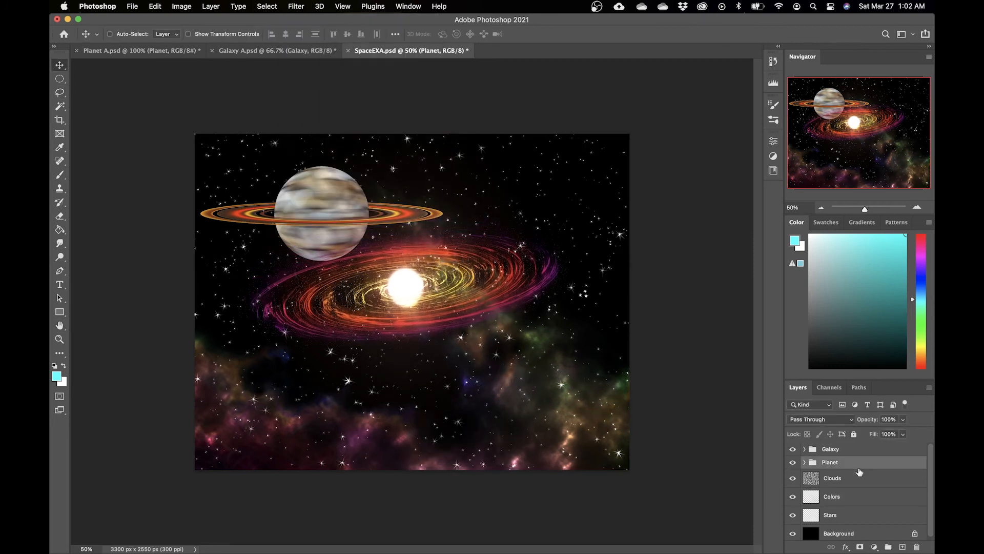
{"action": "key", "text": "super+t"}
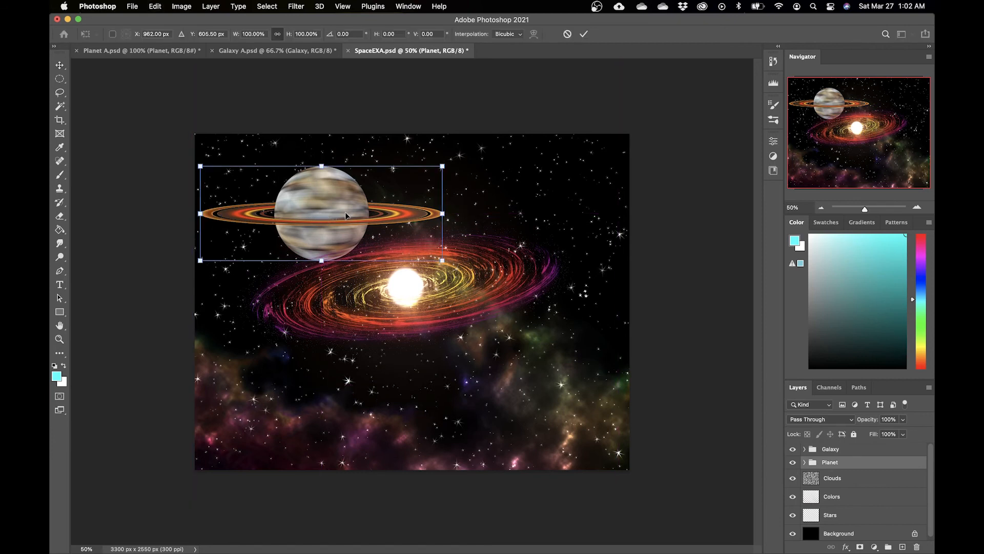
{"action": "left_click_drag", "start_coordinate": [346, 214], "coordinate": [337, 205]}
{"action": "left_click_drag", "start_coordinate": [433, 157], "coordinate": [409, 166]}
{"action": "left_click_drag", "start_coordinate": [349, 187], "coordinate": [348, 168]}
{"action": "key", "text": "Return"}
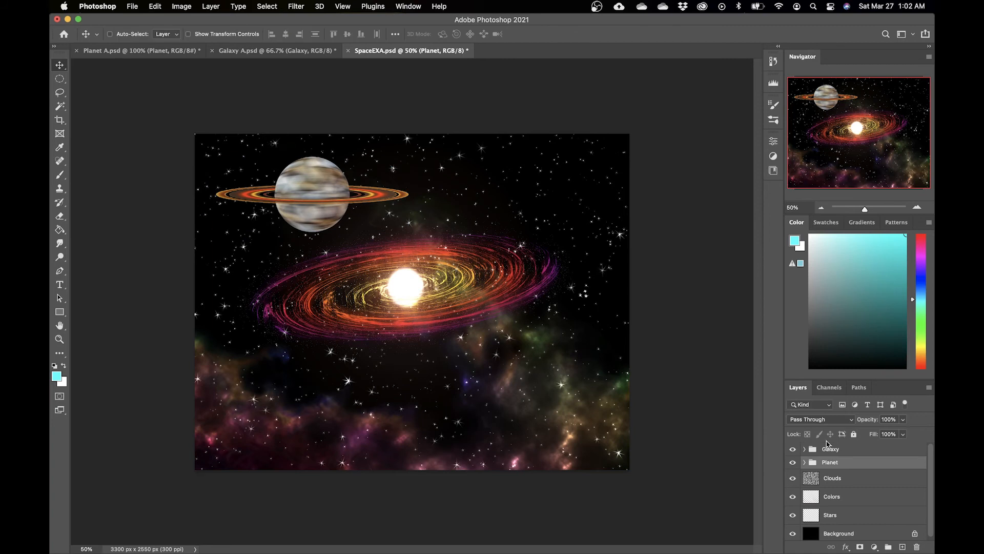
Step: Rotate the ring layer inside the Planet group about 8 degrees with Free Transform
{"action": "left_click", "coordinate": [804, 462]}
{"action": "left_click", "coordinate": [821, 480]}
{"action": "key", "text": "super+t"}
{"action": "left_click_drag", "start_coordinate": [434, 179], "coordinate": [435, 196]}
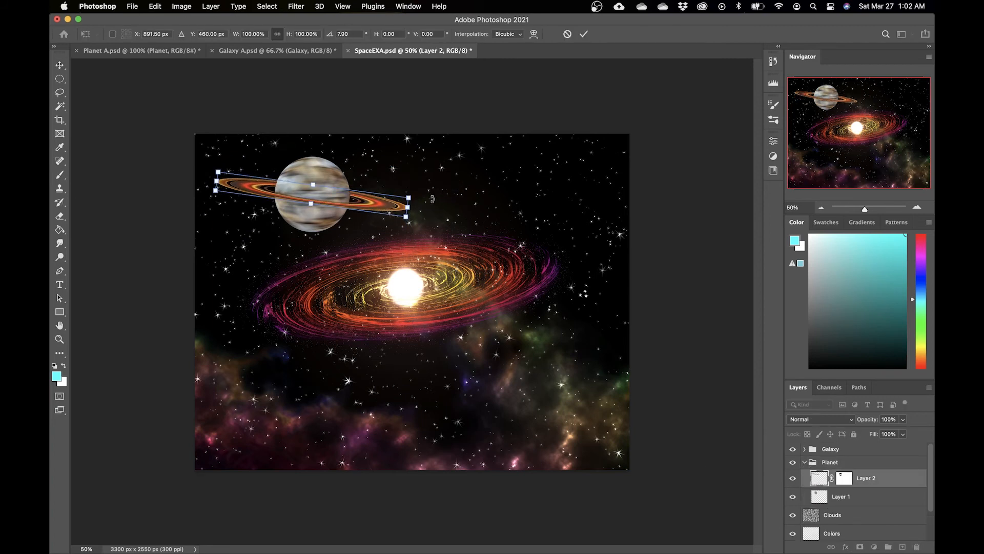
{"action": "key", "text": "Return"}
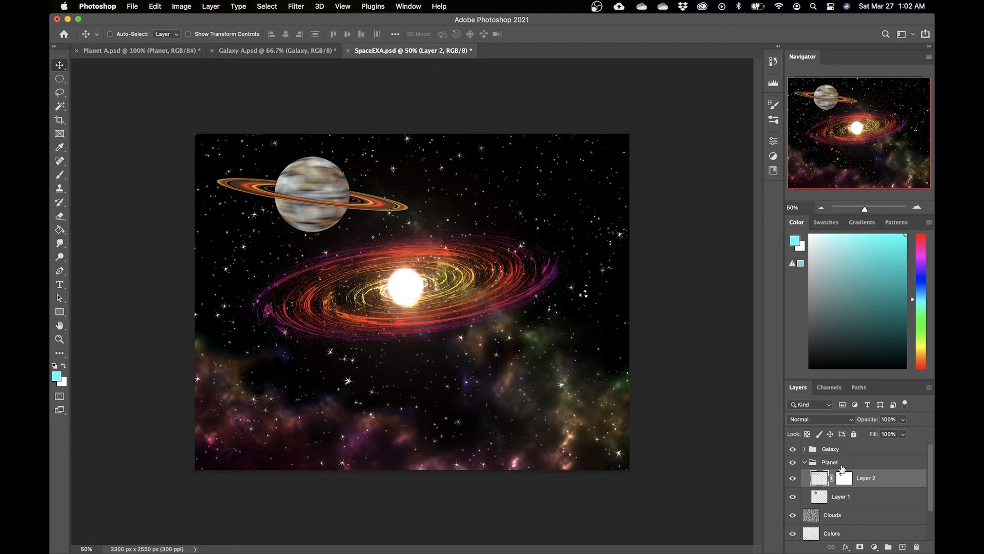
{"action": "left_click", "coordinate": [805, 464]}
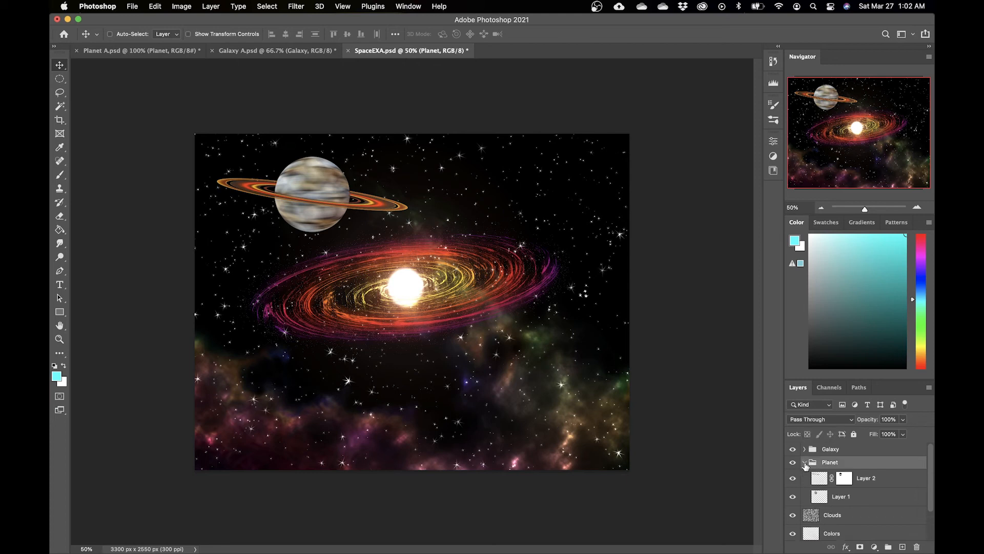
{"action": "left_click", "coordinate": [805, 464]}
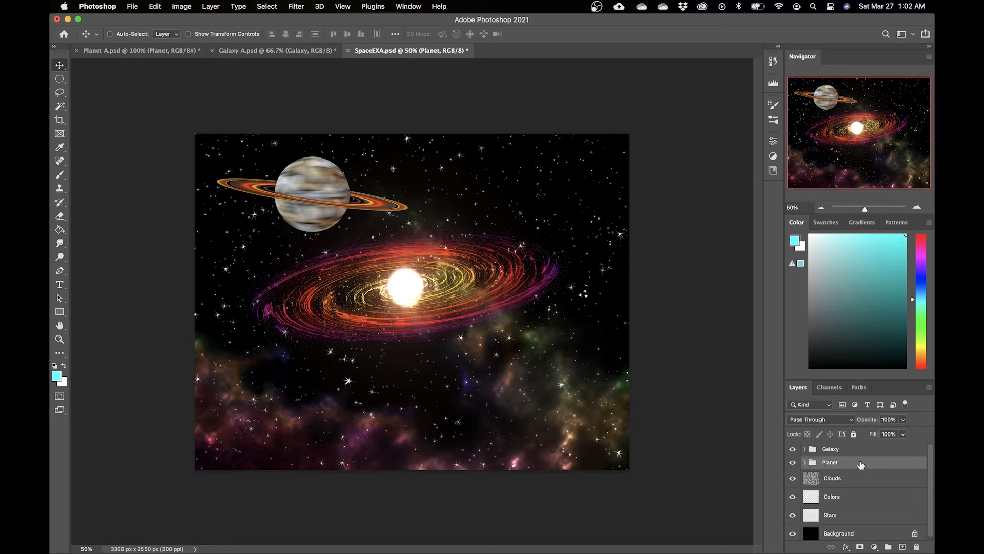
{"action": "left_click", "coordinate": [804, 464]}
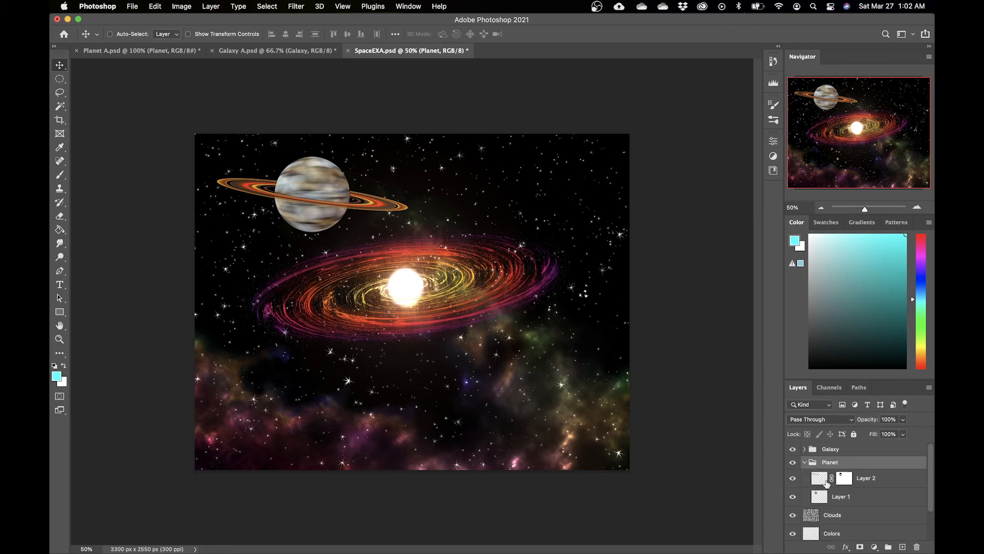
Step: Open the ring layer's layer style and enable Color Overlay in place of Gradient Overlay
{"action": "double_click", "coordinate": [902, 481]}
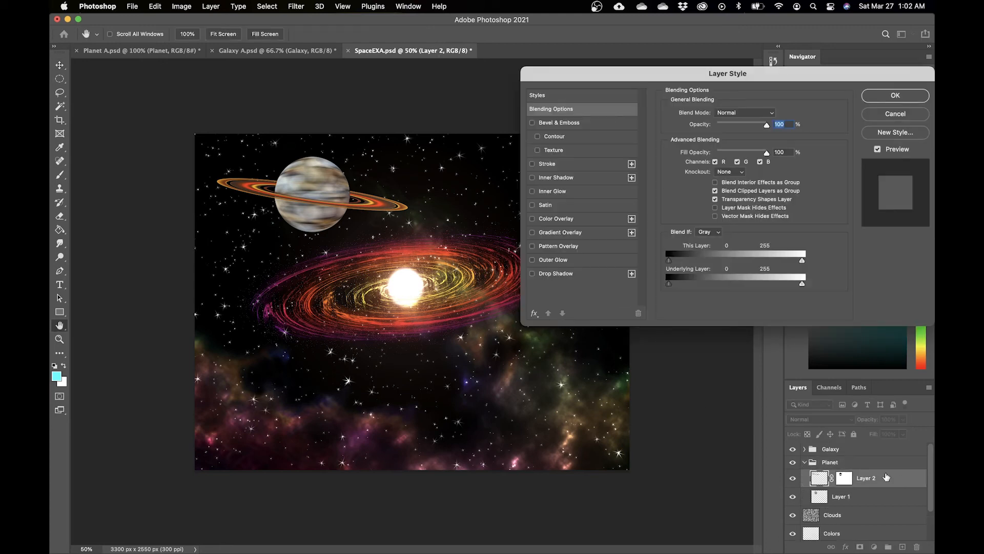
{"action": "left_click", "coordinate": [532, 232]}
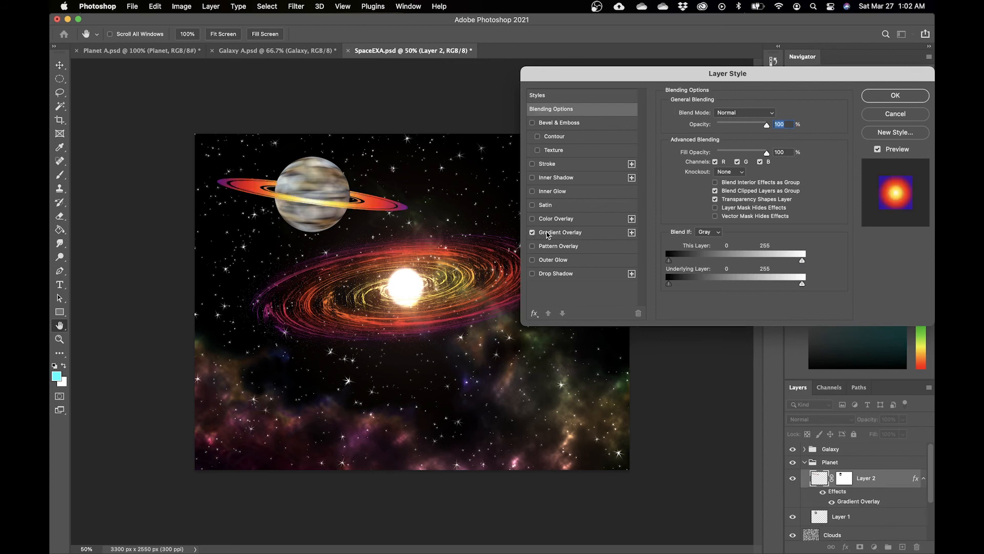
{"action": "left_click", "coordinate": [532, 219]}
{"action": "left_click", "coordinate": [532, 232]}
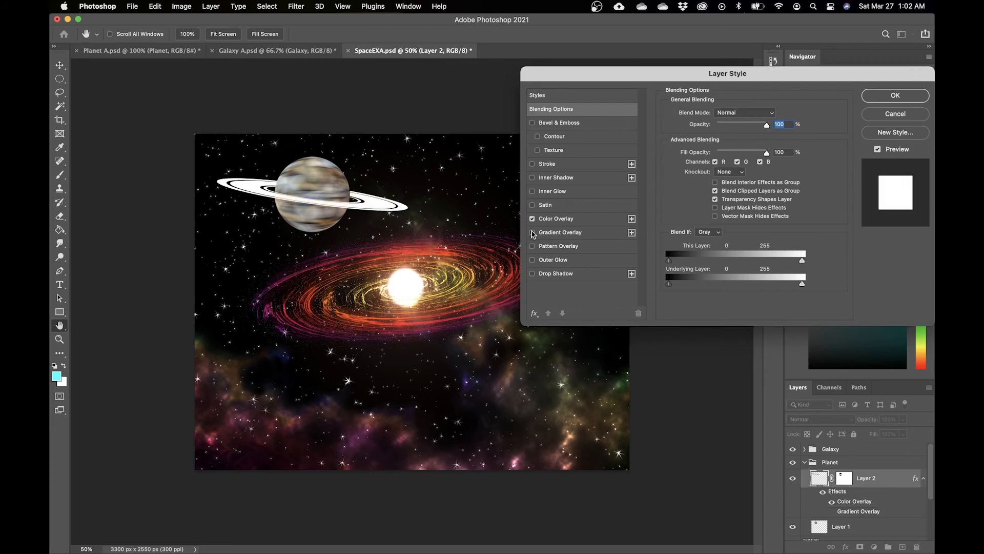
{"action": "left_click", "coordinate": [533, 218]}
{"action": "left_click", "coordinate": [533, 232]}
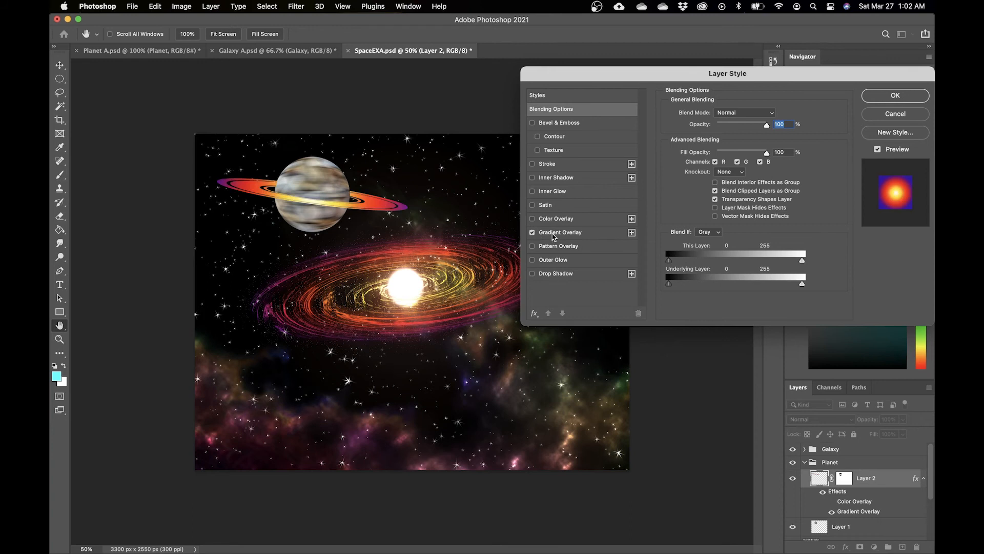
{"action": "left_click", "coordinate": [554, 233]}
{"action": "left_click", "coordinate": [726, 116]}
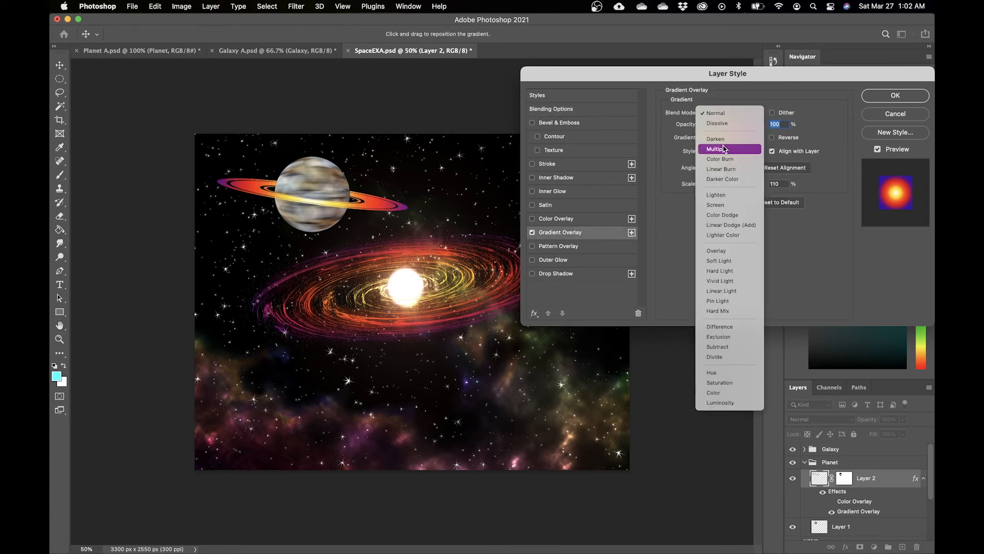
{"action": "left_click", "coordinate": [725, 215]}
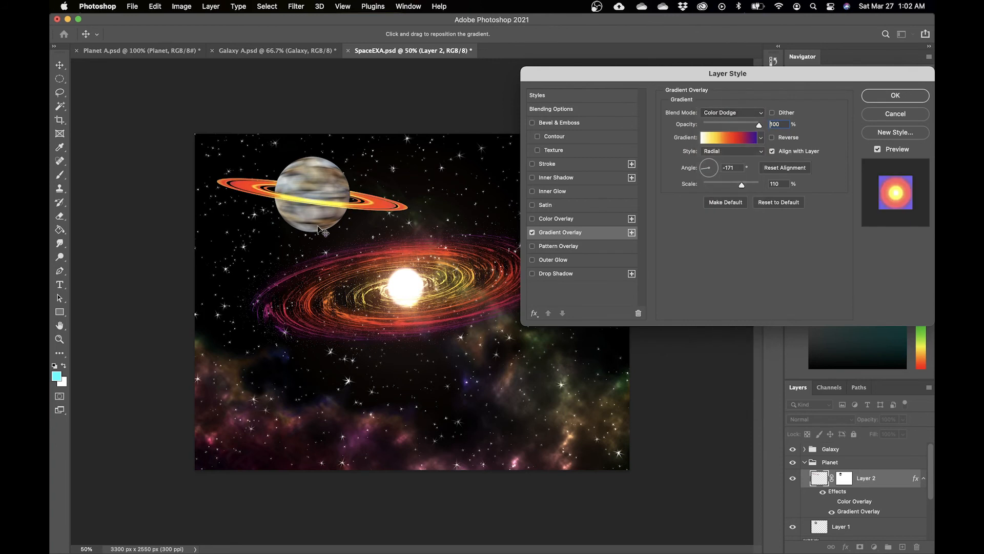
{"action": "left_click", "coordinate": [532, 218]}
{"action": "left_click", "coordinate": [532, 233]}
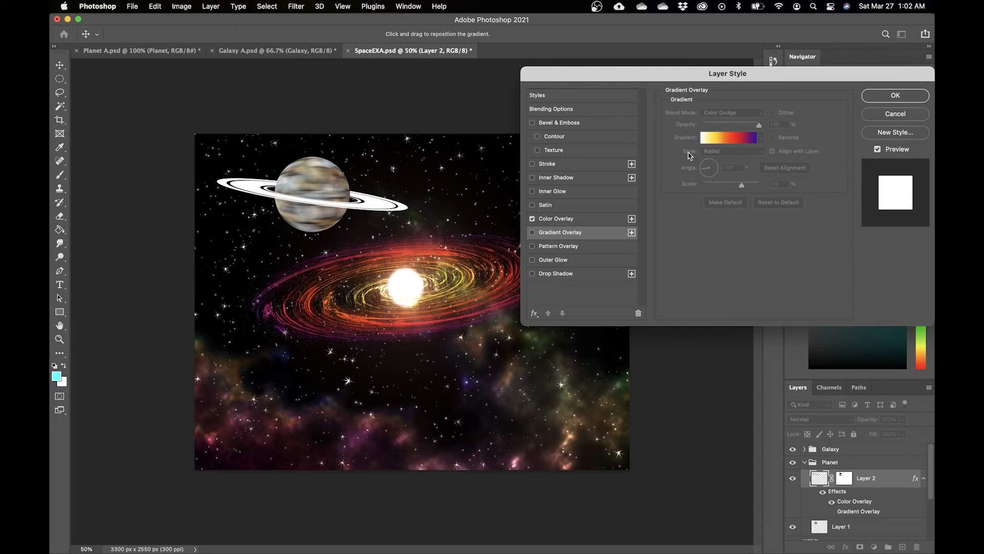
Step: Set the ring's color overlay color to a light blue
{"action": "left_click", "coordinate": [556, 218]}
{"action": "left_click", "coordinate": [773, 114]}
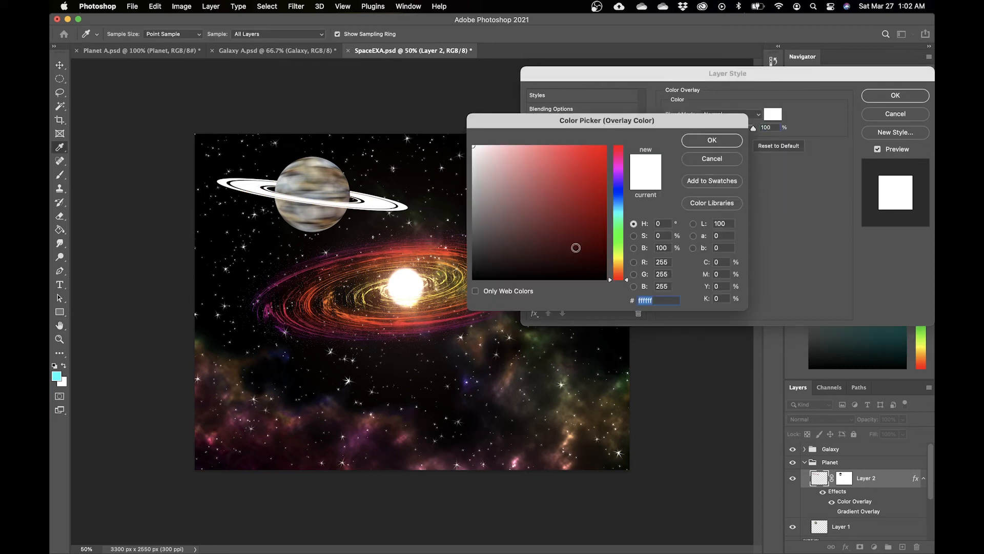
{"action": "left_click_drag", "start_coordinate": [613, 229], "coordinate": [621, 208]}
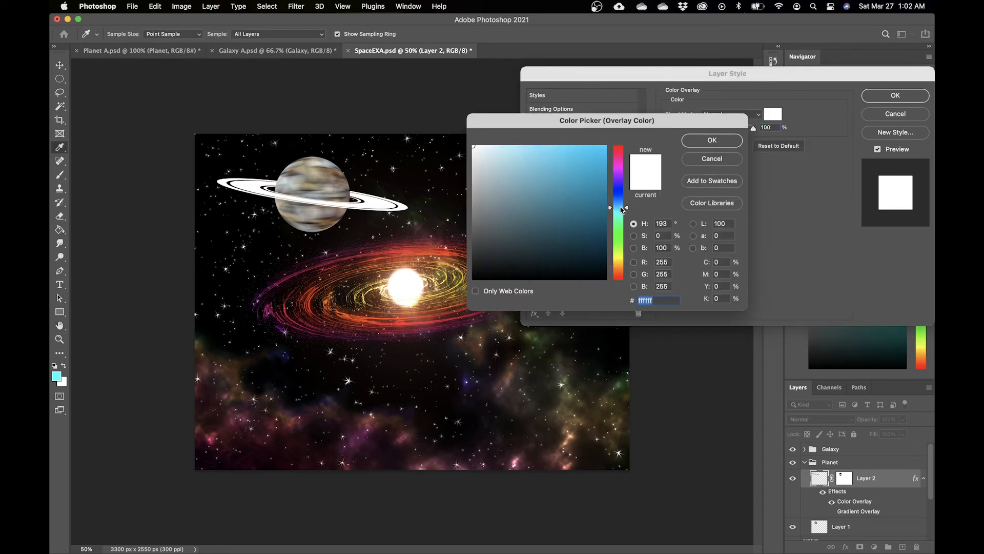
{"action": "left_click", "coordinate": [596, 151]}
{"action": "left_click", "coordinate": [710, 140]}
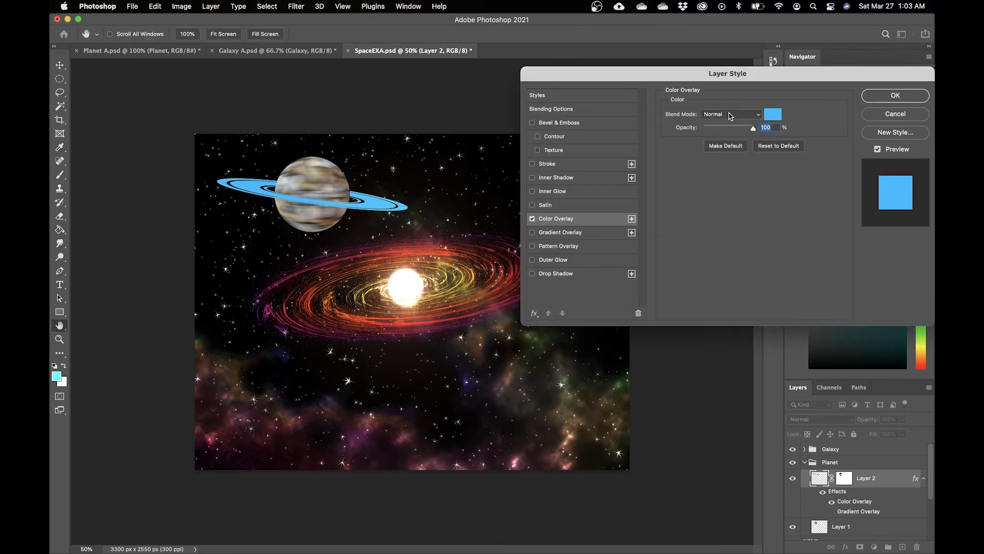
Step: Set the color overlay's blend mode to Color and opacity to 74%, then apply the style
{"action": "left_click", "coordinate": [731, 114]}
{"action": "left_click", "coordinate": [704, 396]}
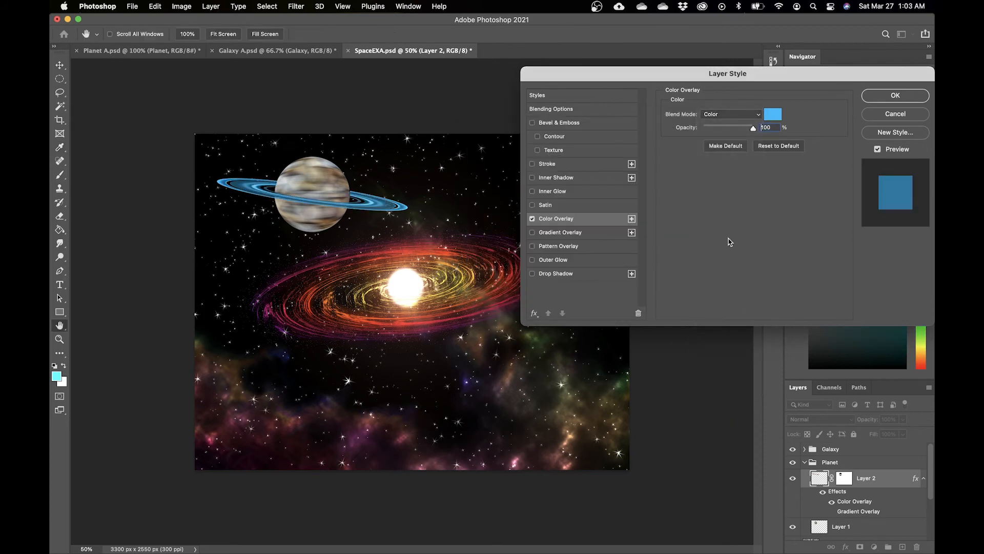
{"action": "mouse_move", "coordinate": [753, 128]}
{"action": "left_mouse_down"}
{"action": "mouse_move", "coordinate": [732, 130]}
{"action": "mouse_move", "coordinate": [740, 130]}
{"action": "left_mouse_up"}
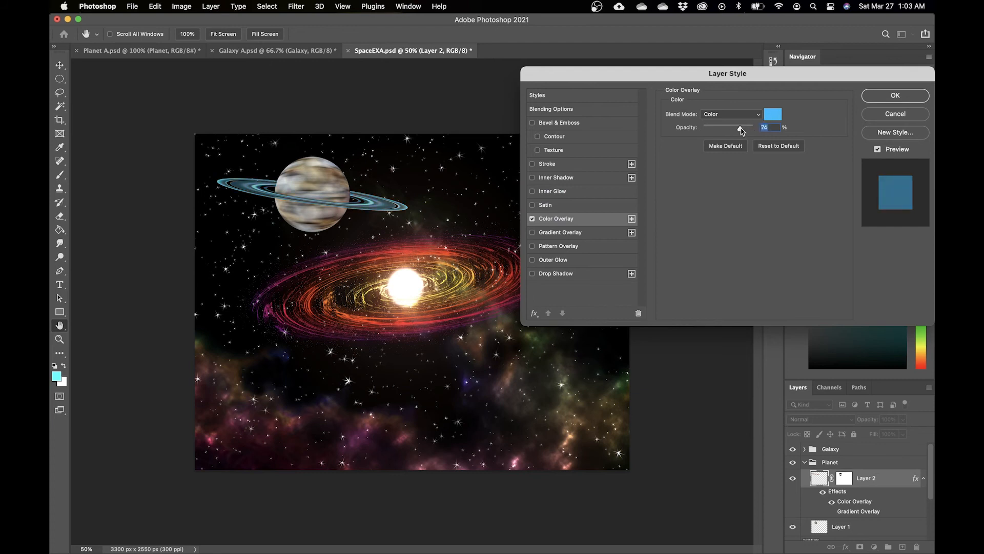
{"action": "left_click", "coordinate": [876, 98]}
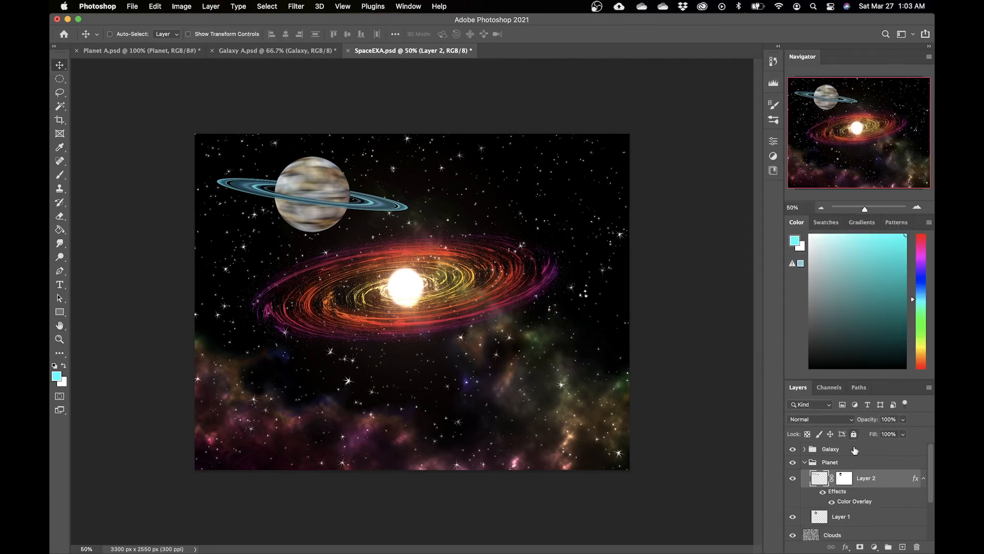
Step: Open the planet body layer's layer style and enable Gradient Overlay
{"action": "double_click", "coordinate": [884, 506]}
{"action": "left_click", "coordinate": [895, 114]}
{"action": "double_click", "coordinate": [879, 521]}
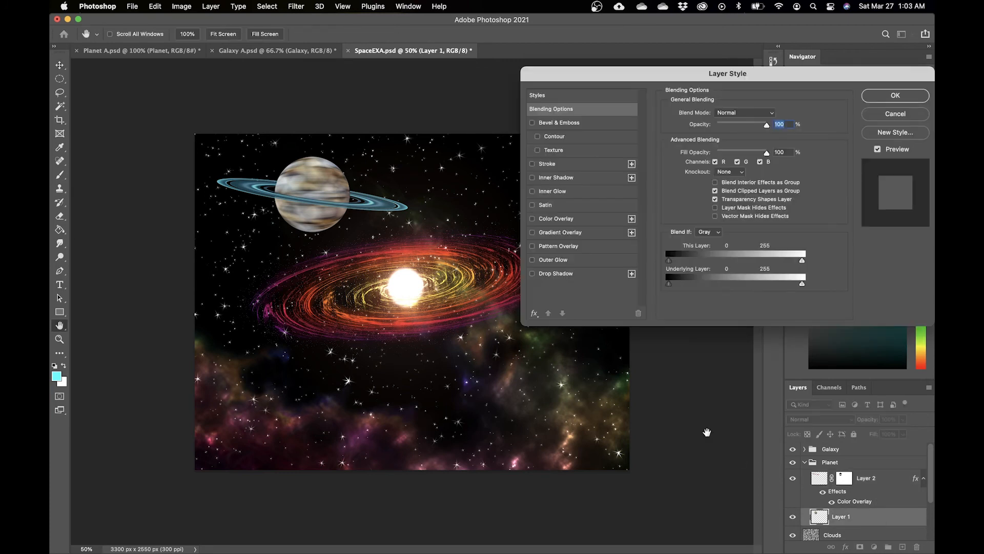
{"action": "left_click", "coordinate": [533, 234]}
{"action": "left_click", "coordinate": [560, 234]}
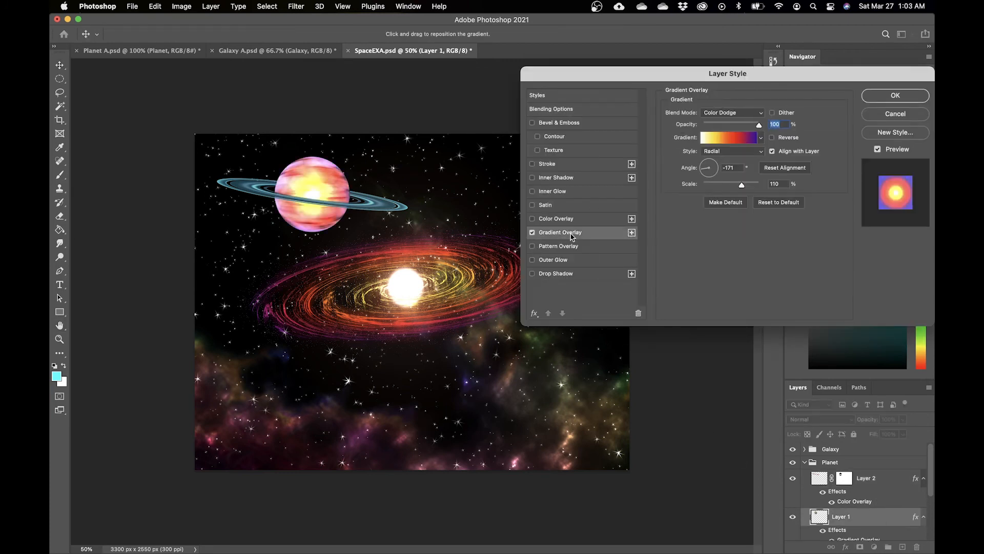
Step: Pick a green gradient from the Greens presets for the planet's gradient overlay
{"action": "left_click", "coordinate": [761, 141]}
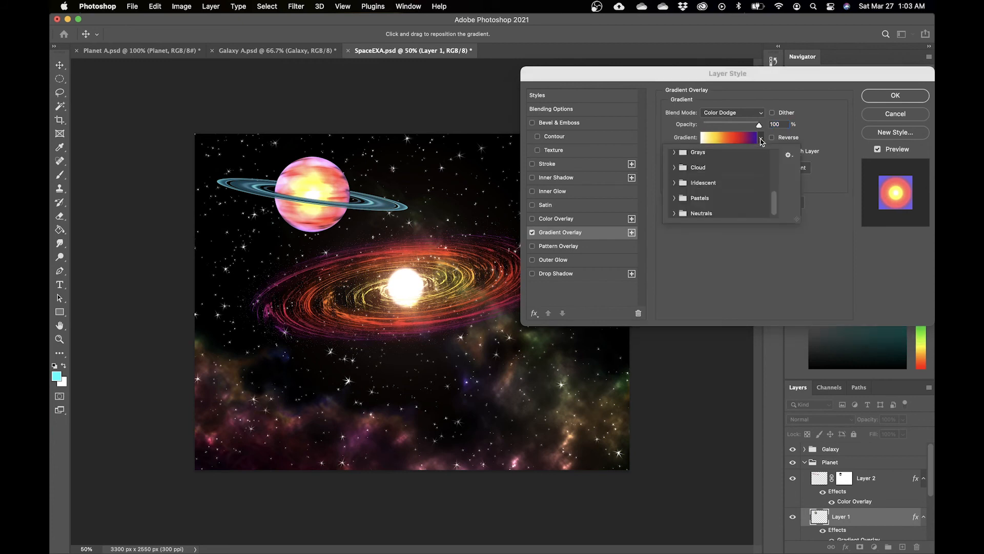
{"action": "scroll", "coordinate": [773, 205], "scroll_direction": "down", "scroll_amount": 1}
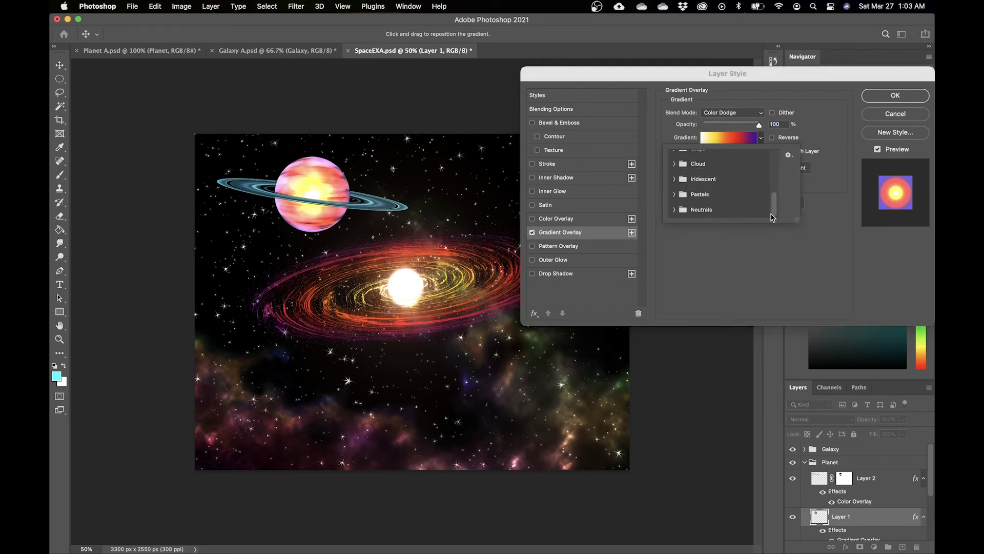
{"action": "scroll", "coordinate": [677, 194], "scroll_direction": "up", "scroll_amount": 2}
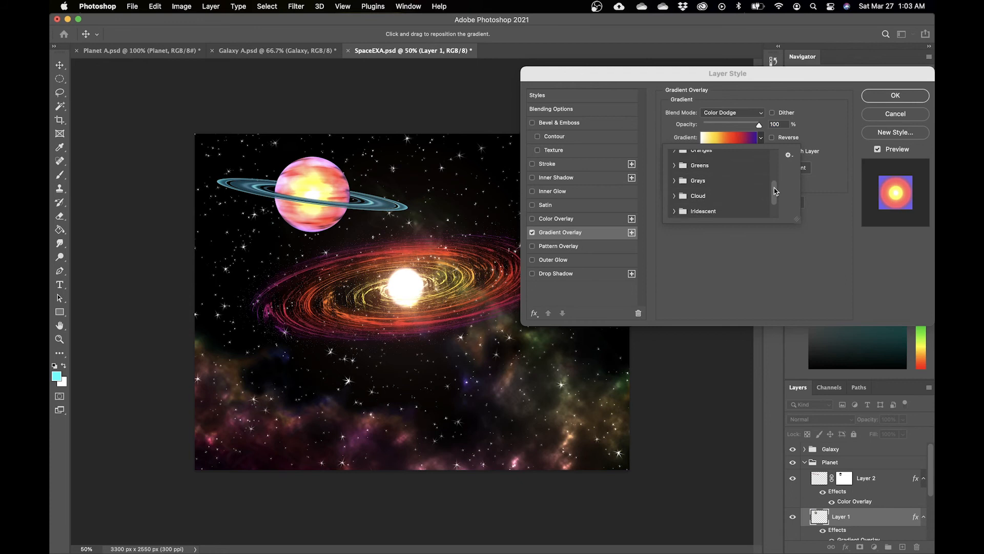
{"action": "left_click", "coordinate": [675, 167]}
{"action": "left_click", "coordinate": [704, 183]}
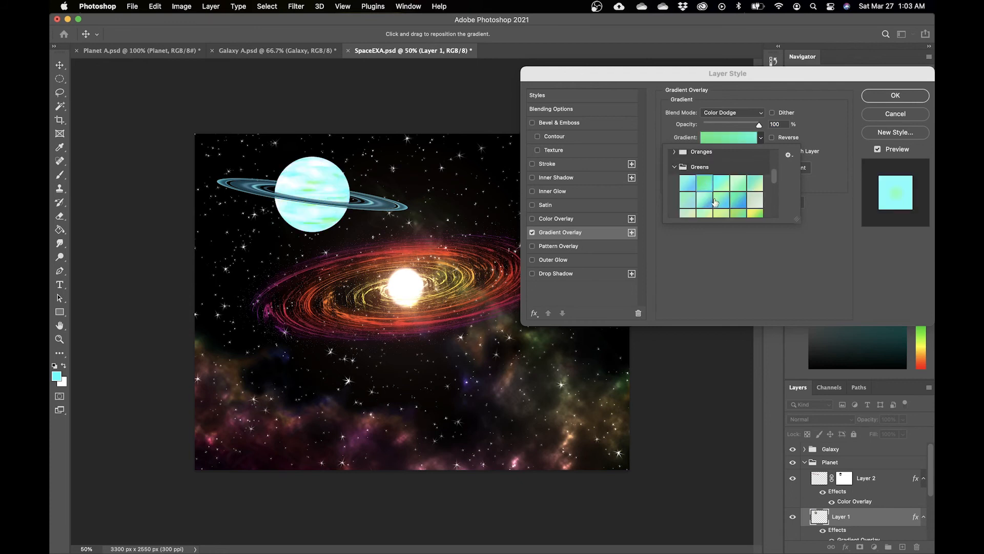
{"action": "left_click_drag", "start_coordinate": [774, 183], "coordinate": [775, 194]}
{"action": "left_click", "coordinate": [738, 179]}
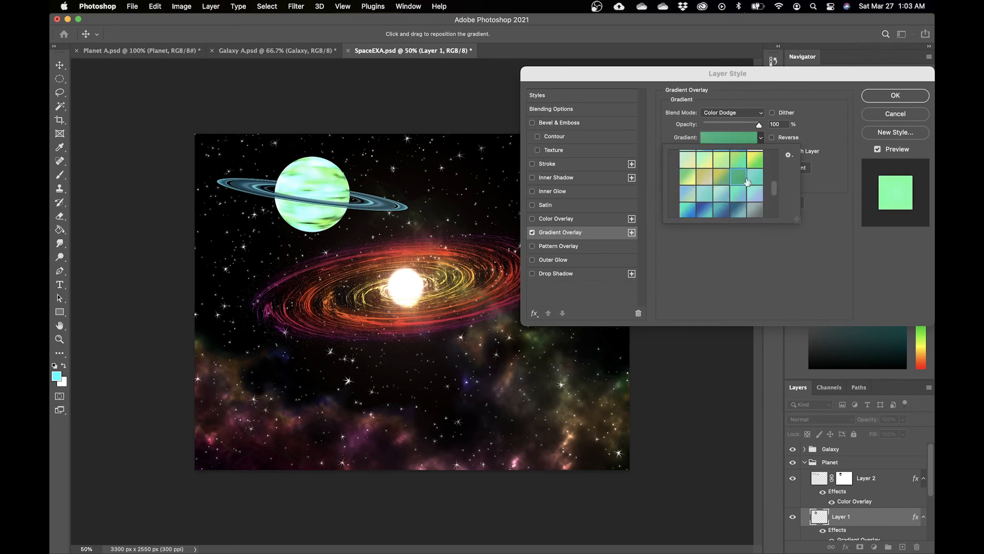
Step: Set the planet body's gradient overlay blend mode to Hue
{"action": "left_click", "coordinate": [755, 116]}
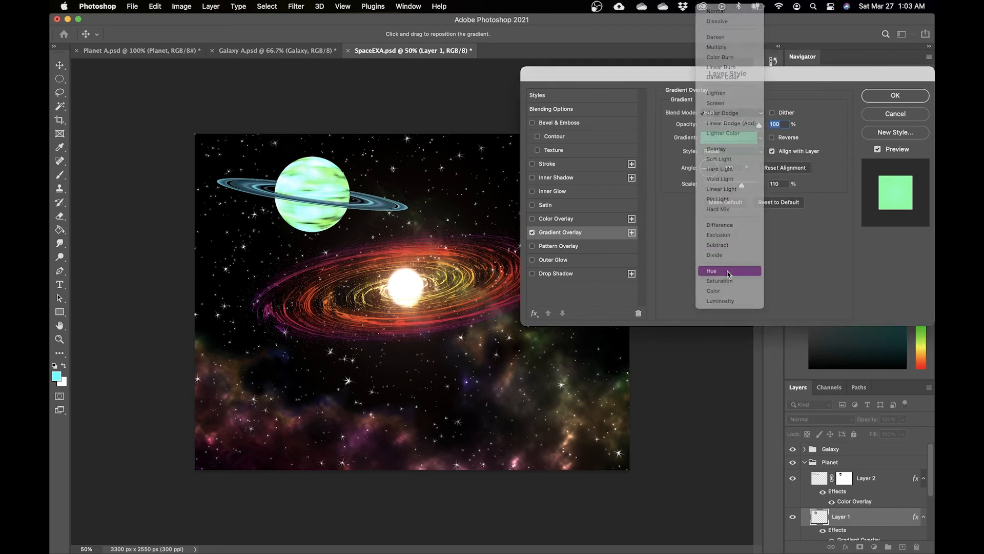
{"action": "left_click", "coordinate": [728, 270]}
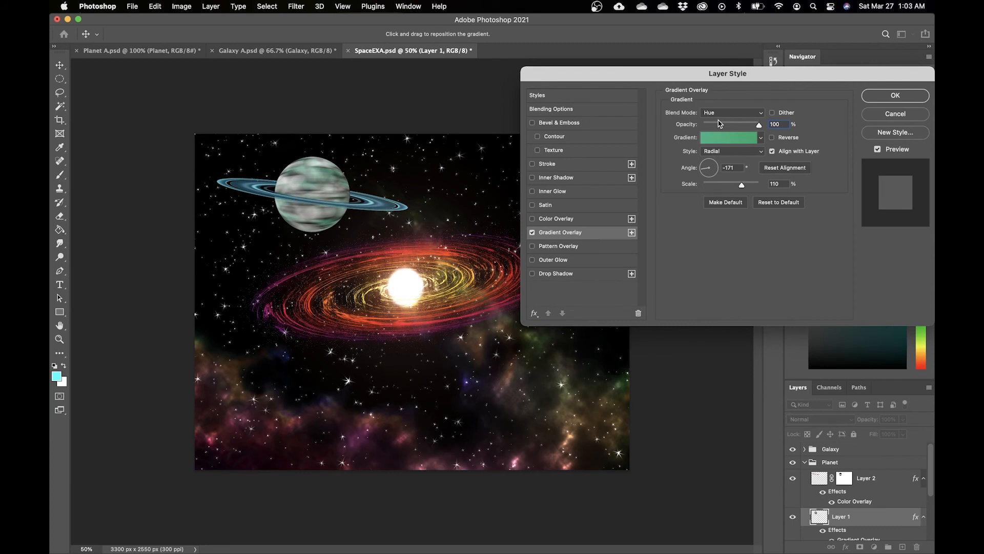
{"action": "left_click", "coordinate": [721, 113]}
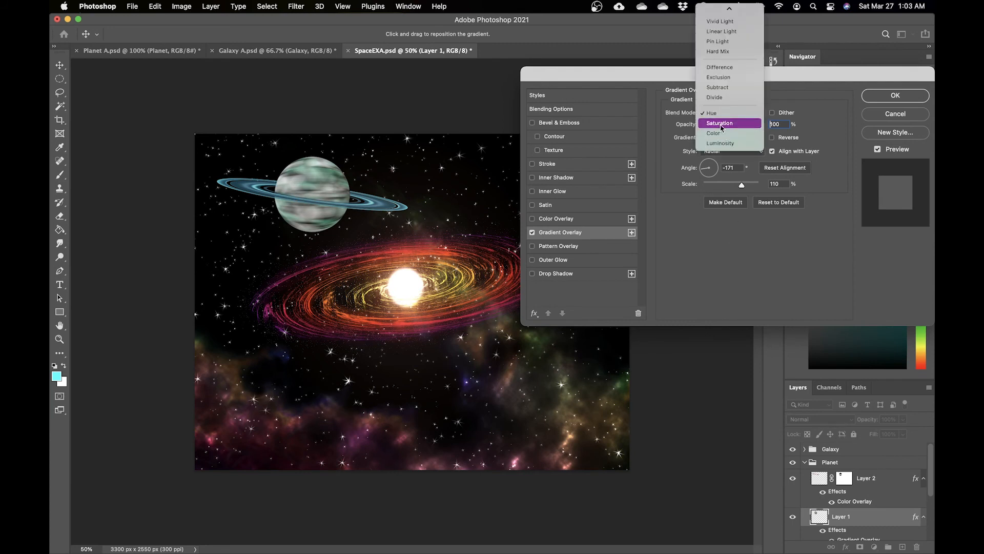
{"action": "left_click", "coordinate": [720, 134]}
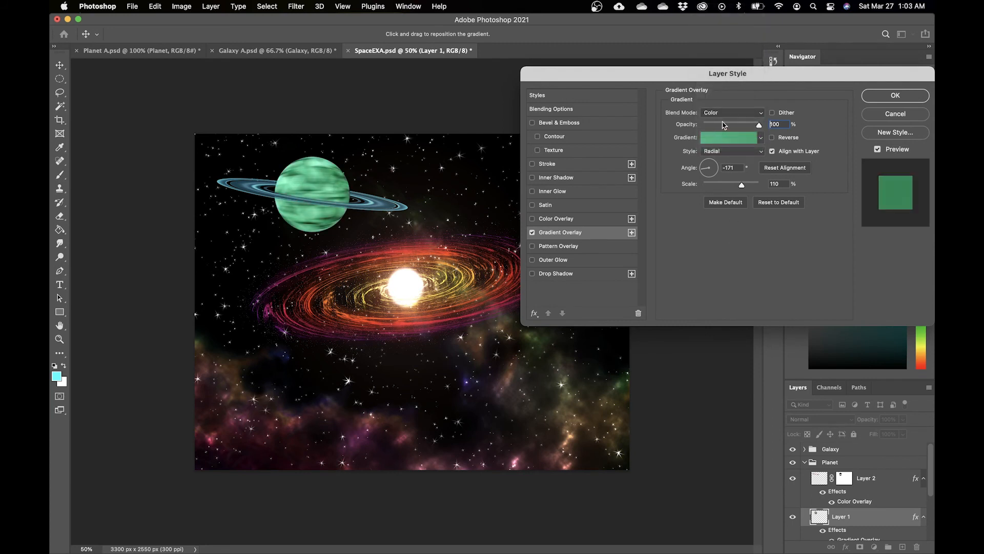
{"action": "left_click", "coordinate": [724, 114]}
{"action": "left_click", "coordinate": [723, 101]}
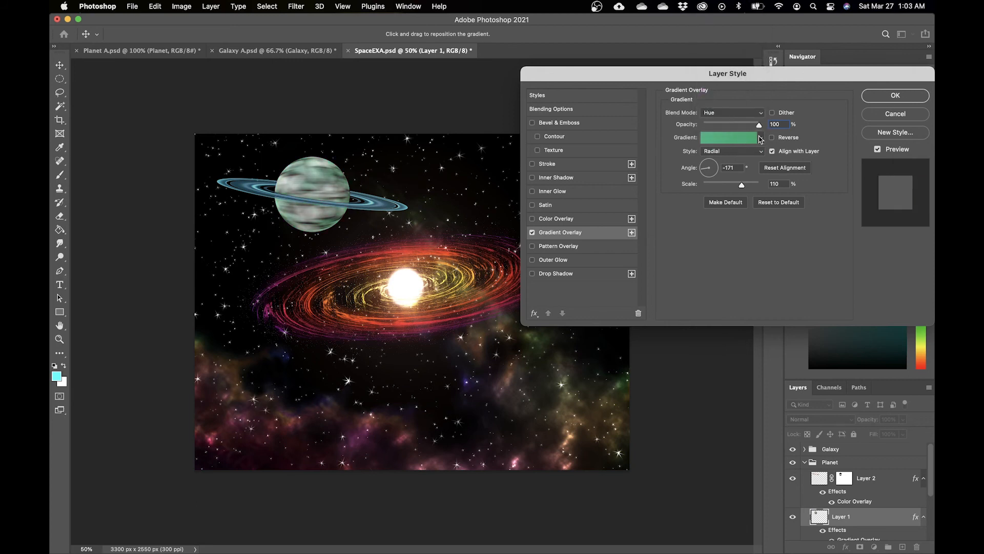
Step: Try a blue-teal gradient with Color blend mode and lower opacity for the planet's gradient overlay
{"action": "left_click", "coordinate": [761, 138]}
{"action": "left_click", "coordinate": [719, 213]}
{"action": "left_click", "coordinate": [711, 212]}
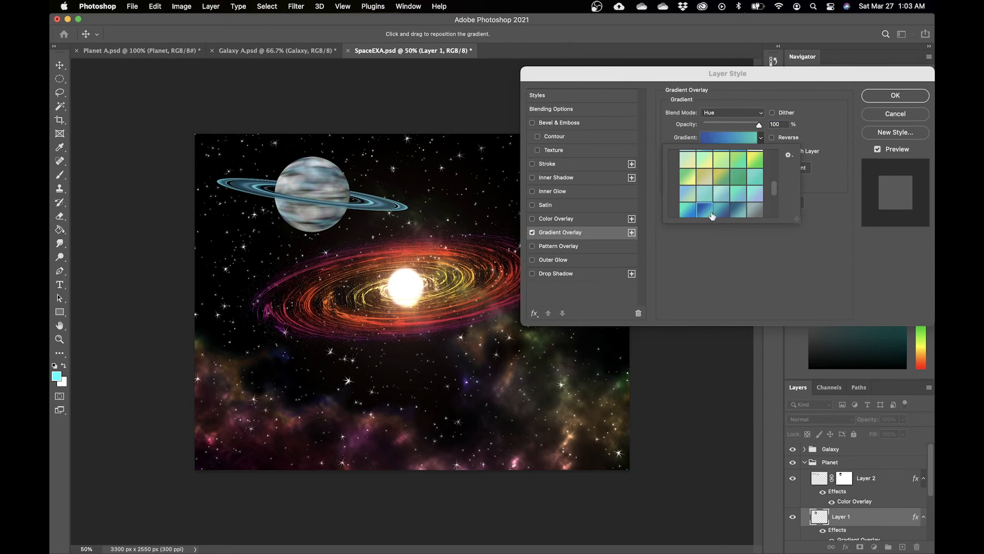
{"action": "left_click", "coordinate": [755, 113]}
{"action": "left_click", "coordinate": [749, 133]}
{"action": "left_click_drag", "start_coordinate": [758, 127], "coordinate": [725, 133]}
{"action": "left_click", "coordinate": [735, 113]}
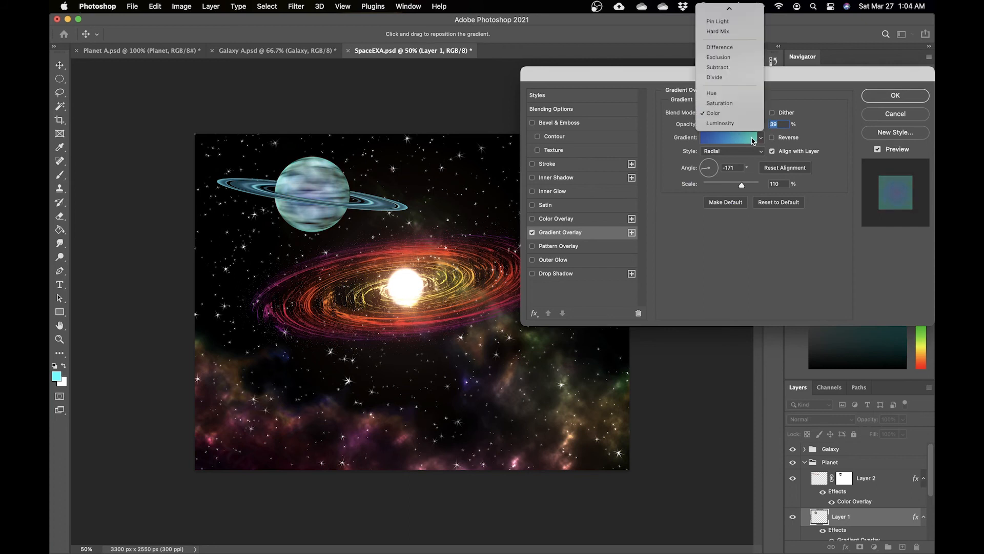
{"action": "left_click", "coordinate": [712, 92]}
{"action": "left_click_drag", "start_coordinate": [725, 124], "coordinate": [769, 130]}
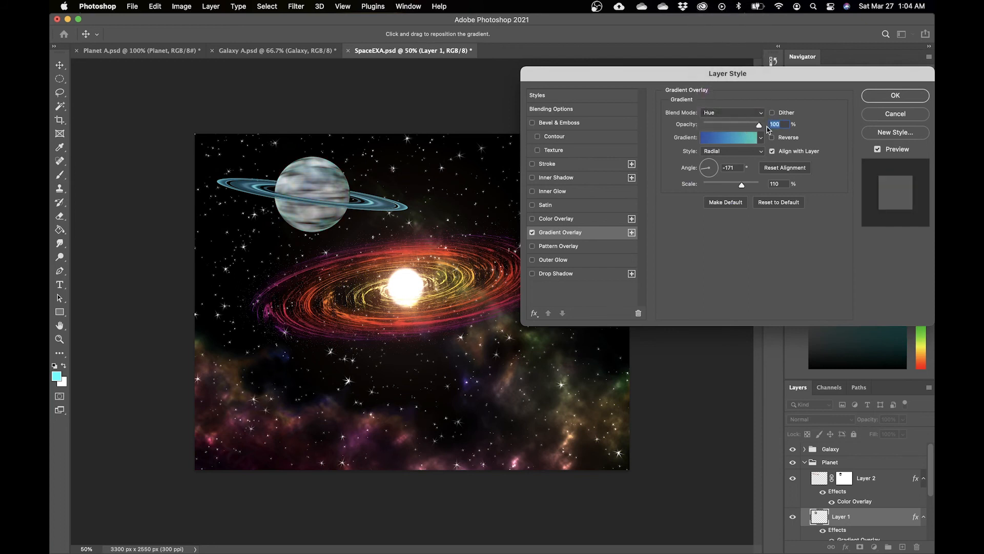
{"action": "left_click", "coordinate": [756, 139]}
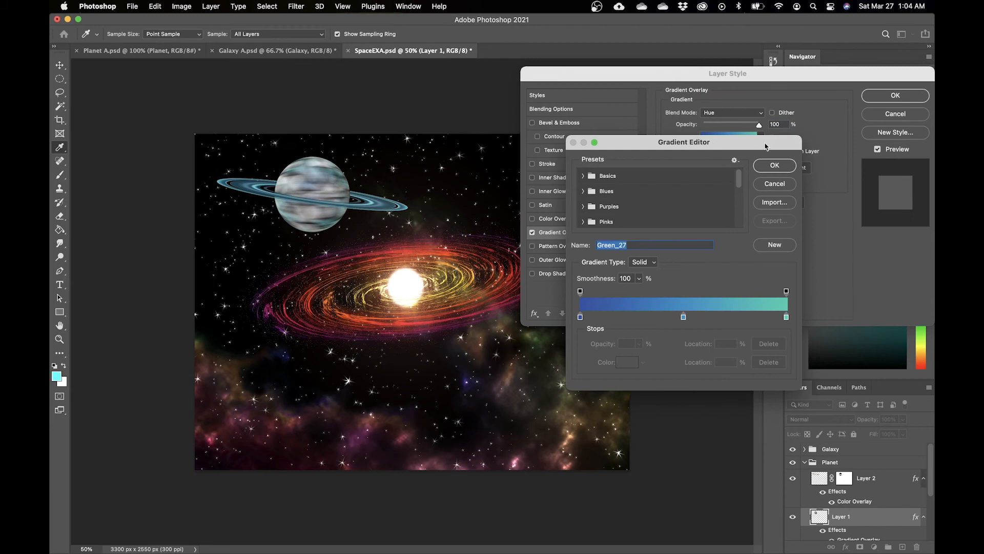
{"action": "left_click", "coordinate": [774, 184]}
Step: Re-pick the green gradient for the planet's overlay at 100% opacity and apply the layer style
{"action": "left_click", "coordinate": [761, 137]}
{"action": "left_click", "coordinate": [738, 181]}
{"action": "left_click", "coordinate": [722, 184]}
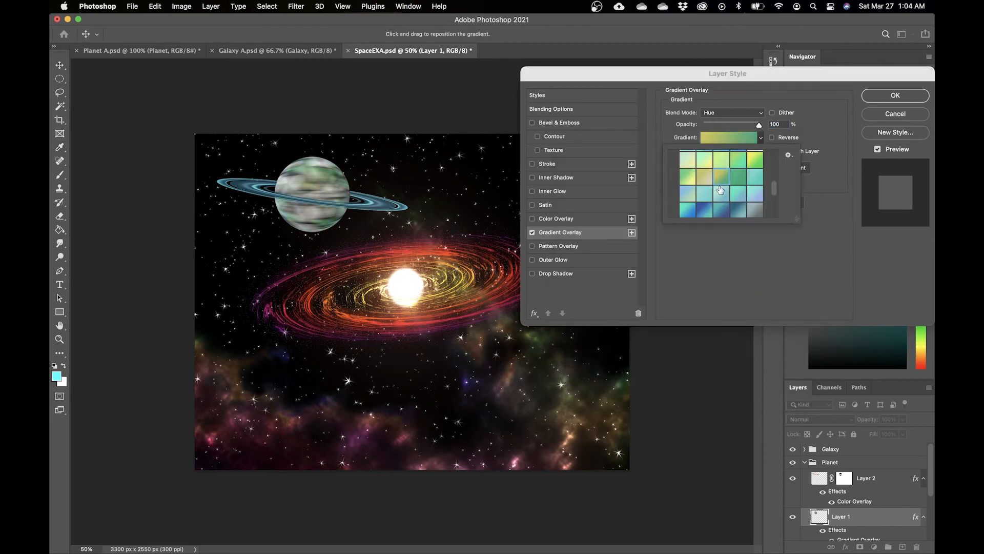
{"action": "left_click", "coordinate": [738, 180]}
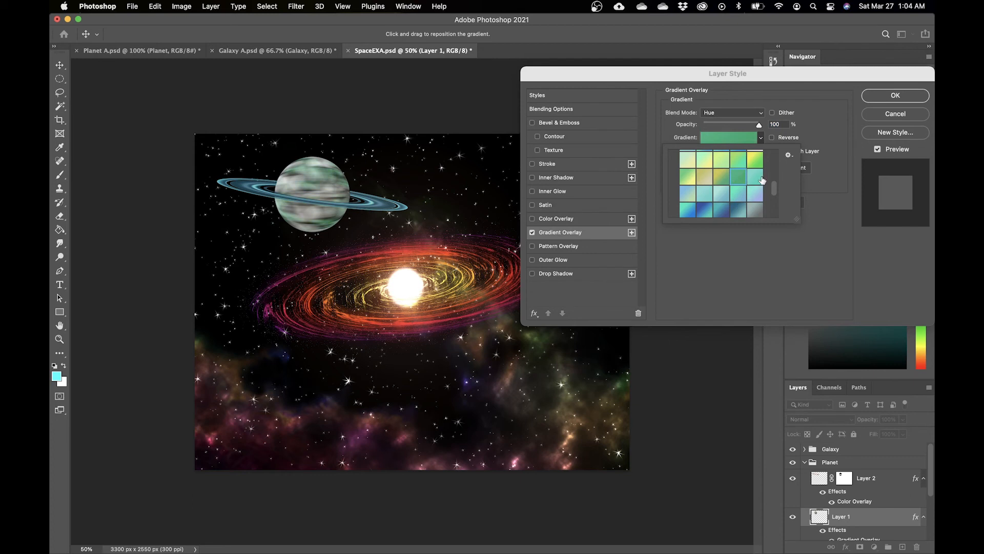
{"action": "mouse_move", "coordinate": [760, 124]}
{"action": "left_mouse_down"}
{"action": "mouse_move", "coordinate": [750, 126]}
{"action": "mouse_move", "coordinate": [778, 128]}
{"action": "left_mouse_up"}
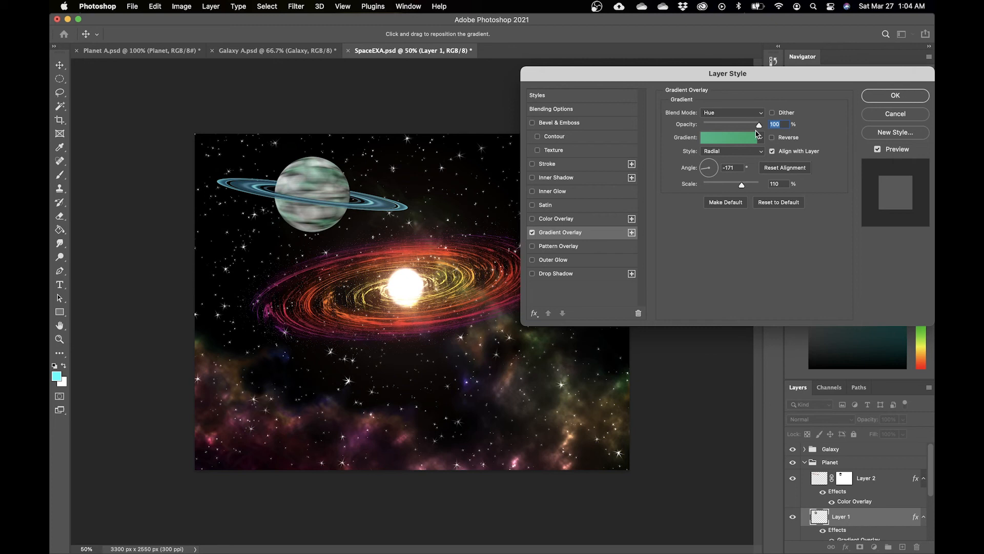
{"action": "left_click", "coordinate": [877, 98]}
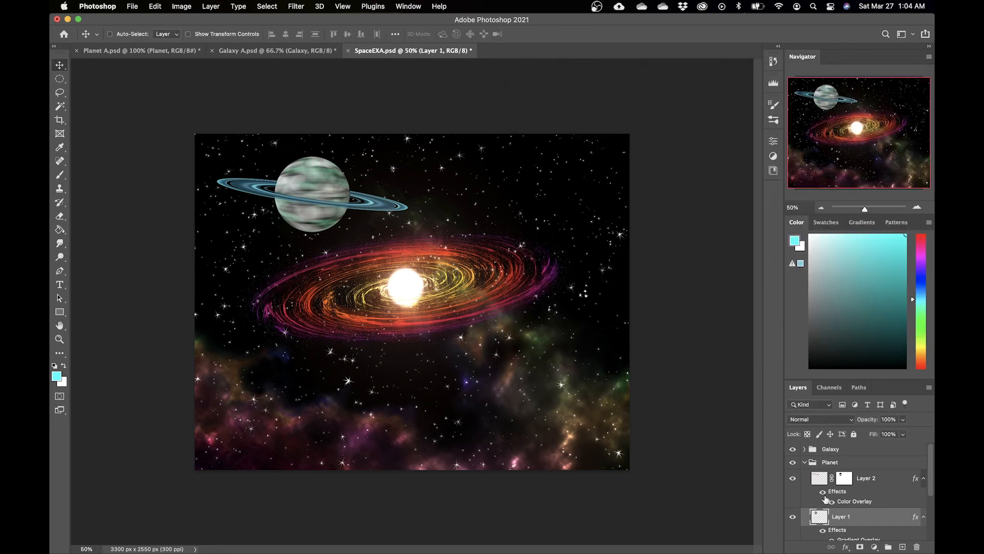
Step: Try a blue gradient overlay on the whole Galaxy group, then cancel and undo it
{"action": "left_click", "coordinate": [805, 462]}
{"action": "double_click", "coordinate": [878, 450]}
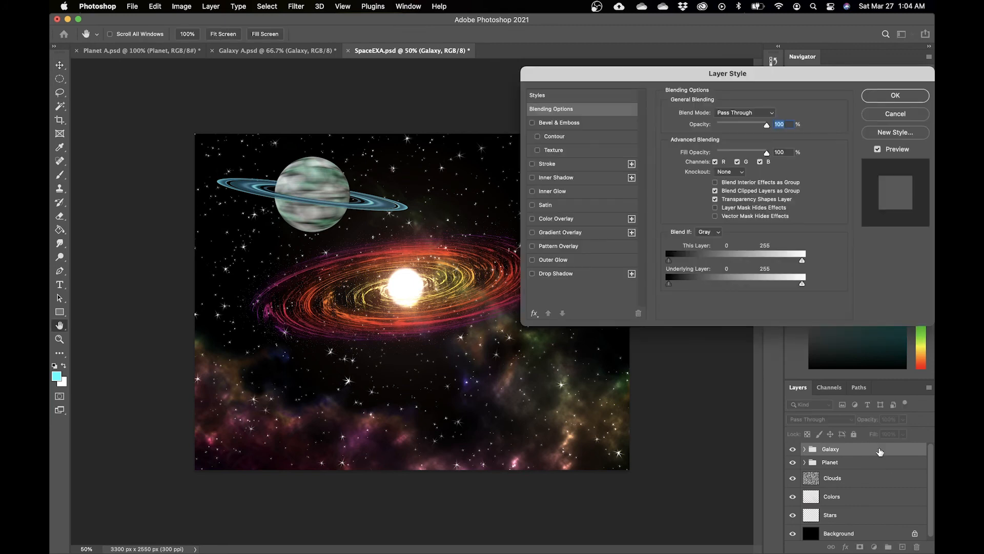
{"action": "left_click", "coordinate": [533, 234]}
{"action": "left_click", "coordinate": [561, 235]}
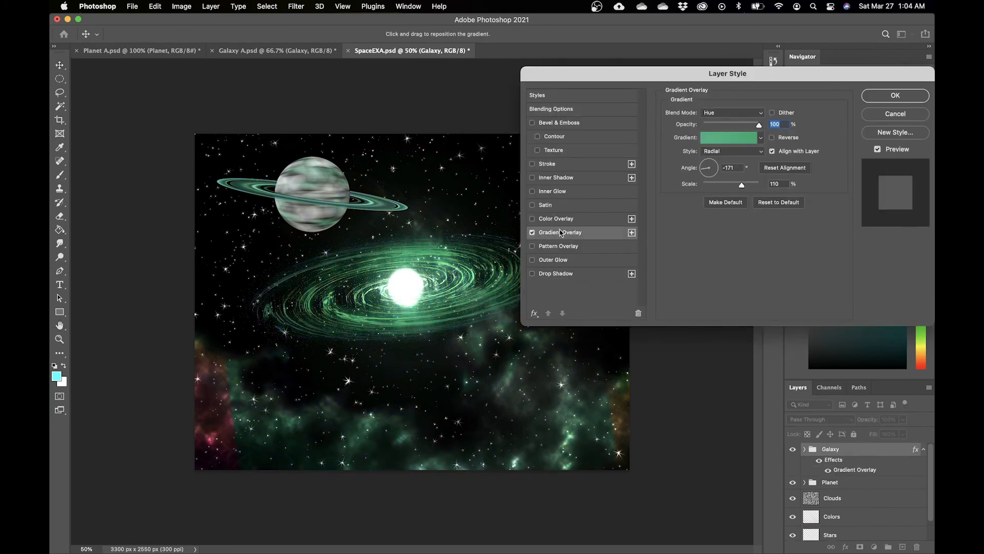
{"action": "left_click", "coordinate": [761, 138]}
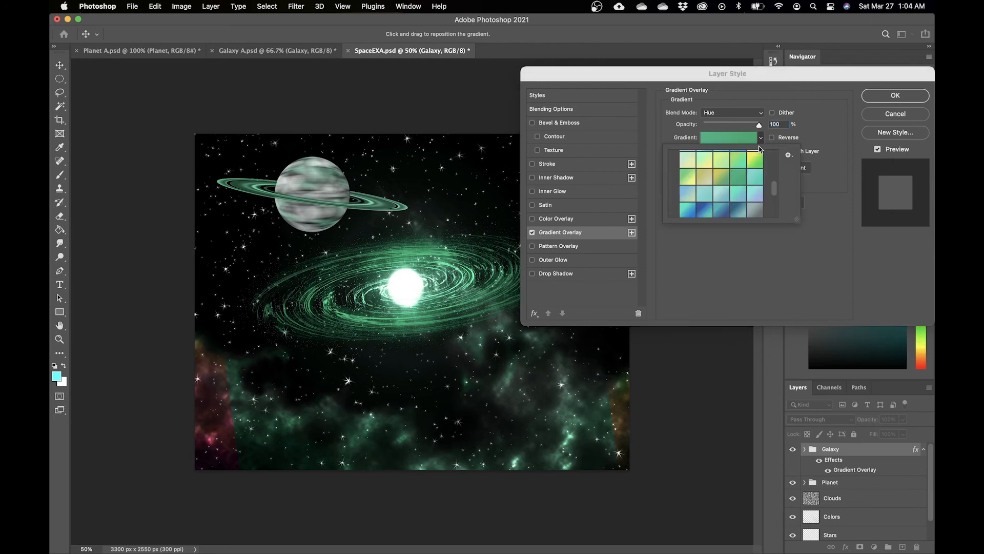
{"action": "left_click", "coordinate": [715, 216]}
{"action": "left_click", "coordinate": [705, 214]}
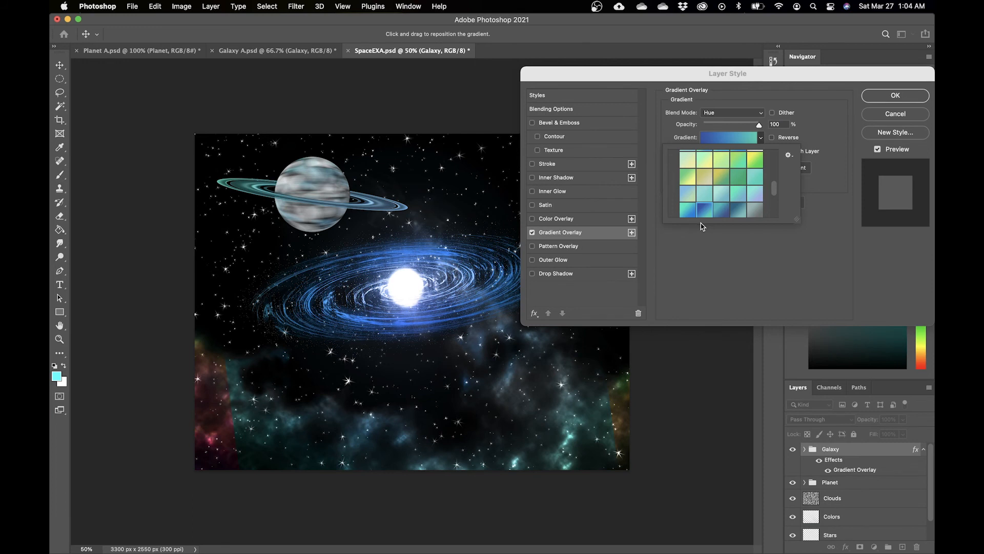
{"action": "left_click", "coordinate": [836, 139]}
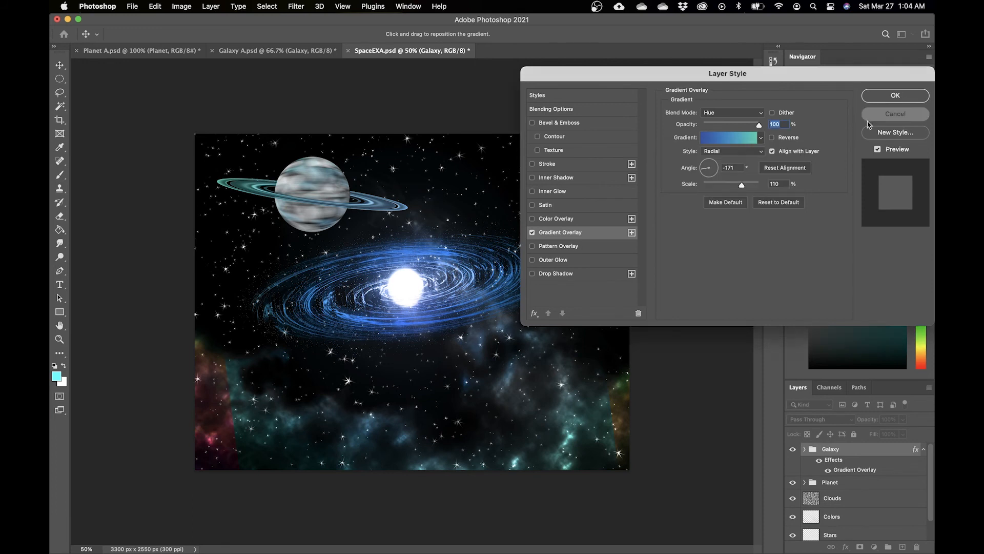
{"action": "left_click", "coordinate": [877, 115]}
{"action": "key", "text": "super+z"}
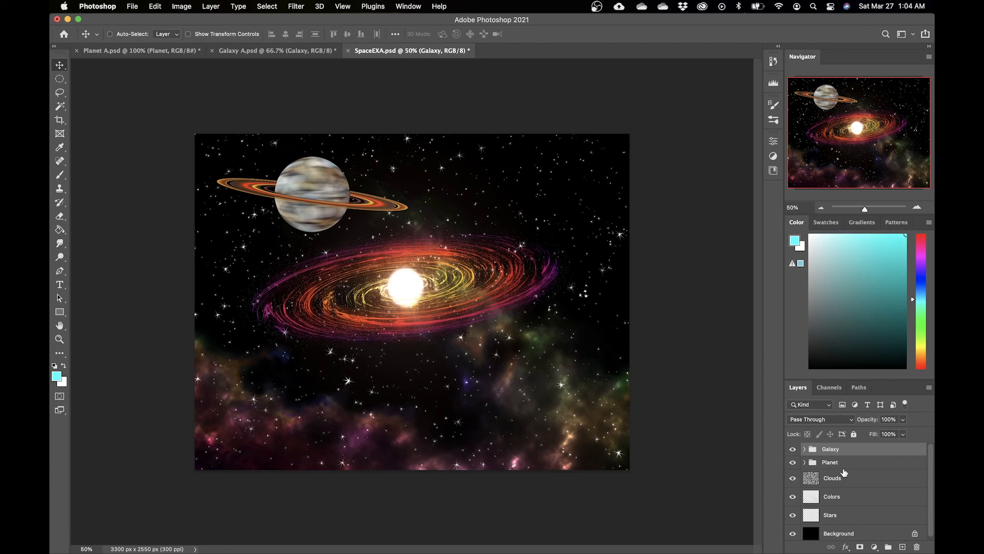
Step: Inside the Galaxy group, add a gradient overlay with a blue-teal gradient to Layer 3
{"action": "left_click", "coordinate": [804, 449]}
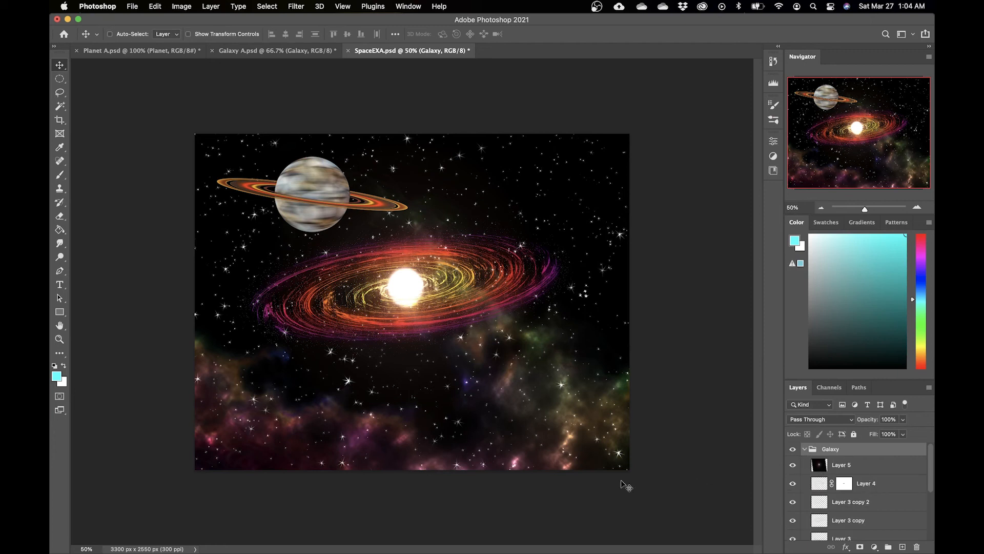
{"action": "left_click_drag", "start_coordinate": [930, 476], "coordinate": [929, 491]}
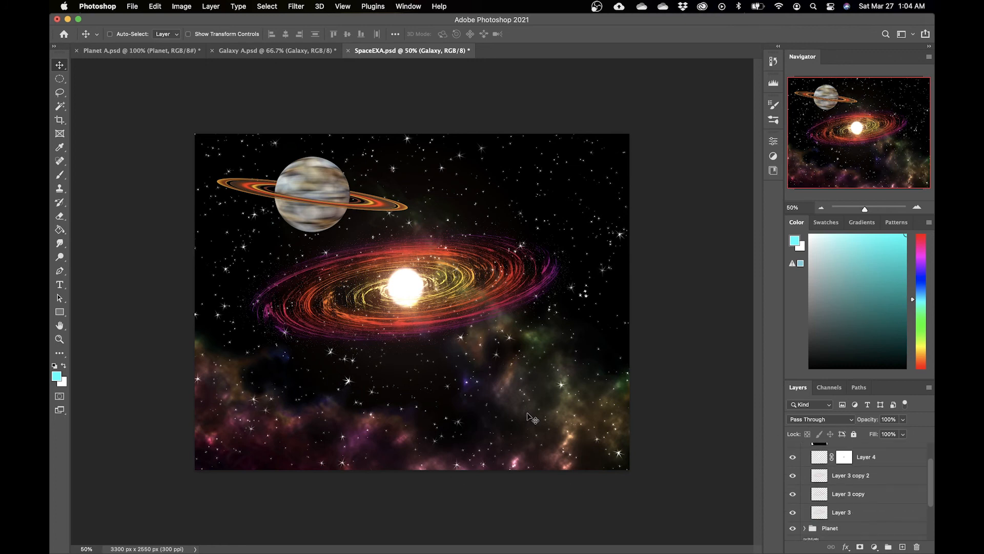
{"action": "left_click", "coordinate": [892, 489]}
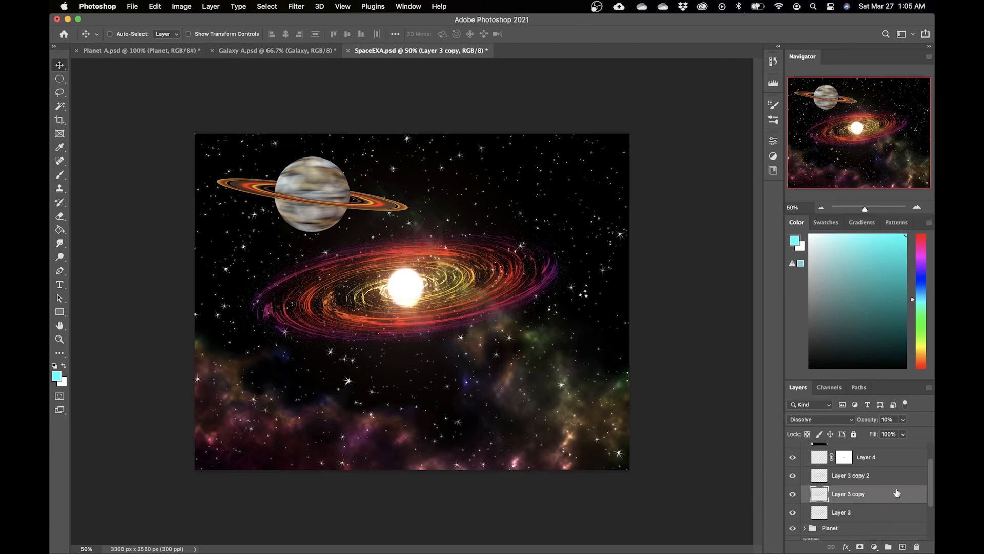
{"action": "double_click", "coordinate": [896, 515]}
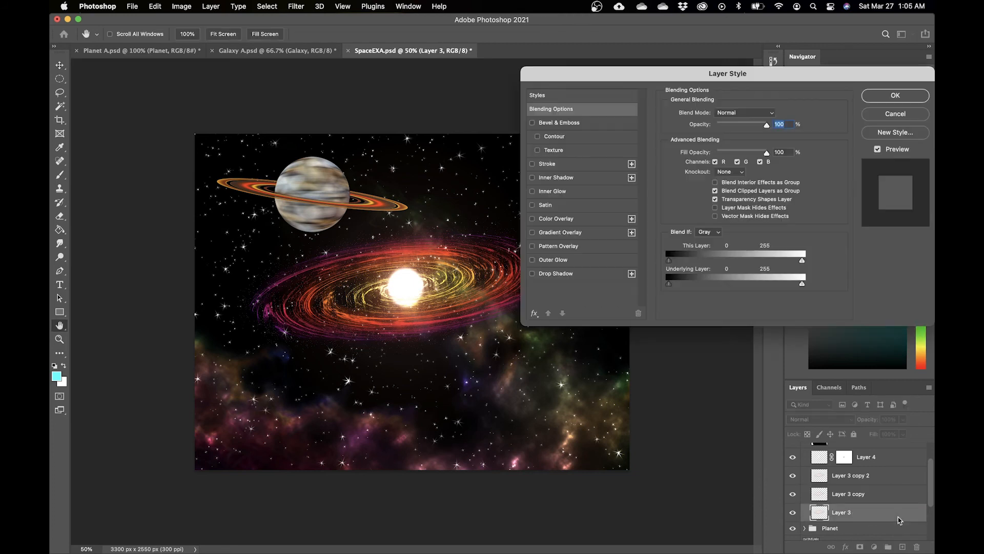
{"action": "left_click", "coordinate": [532, 232]}
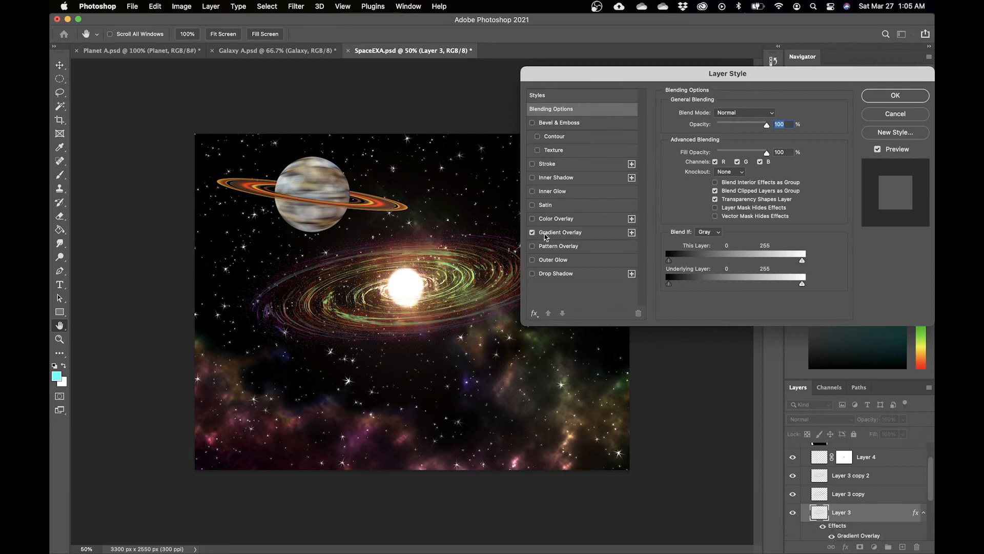
{"action": "left_click", "coordinate": [555, 233]}
{"action": "left_click", "coordinate": [761, 137]}
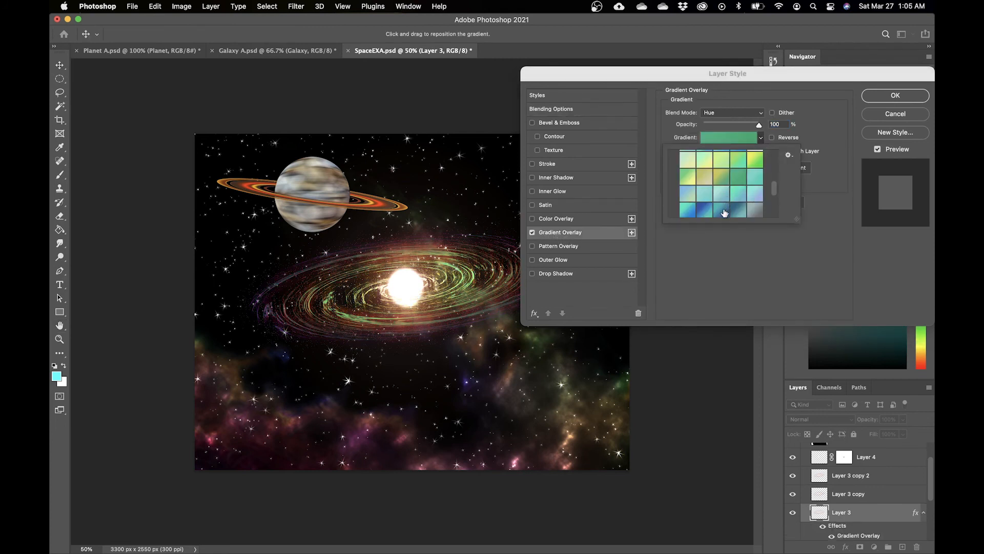
{"action": "left_click", "coordinate": [721, 213]}
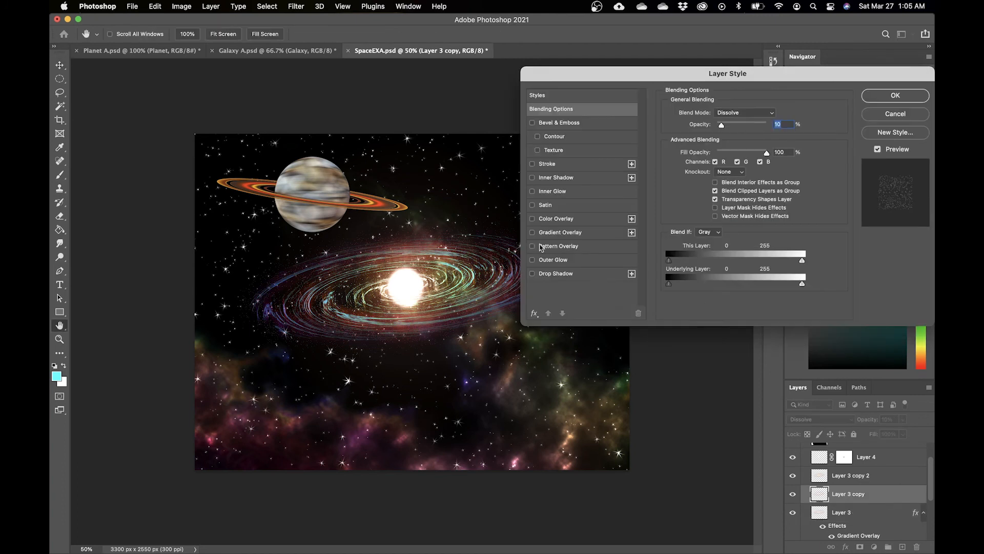
Step: Add blue-teal gradient overlays to the galaxy's Layer 3 copy layers as well
{"action": "left_click", "coordinate": [533, 233]}
{"action": "left_click", "coordinate": [555, 233]}
{"action": "left_click", "coordinate": [761, 137]}
{"action": "left_click", "coordinate": [721, 177]}
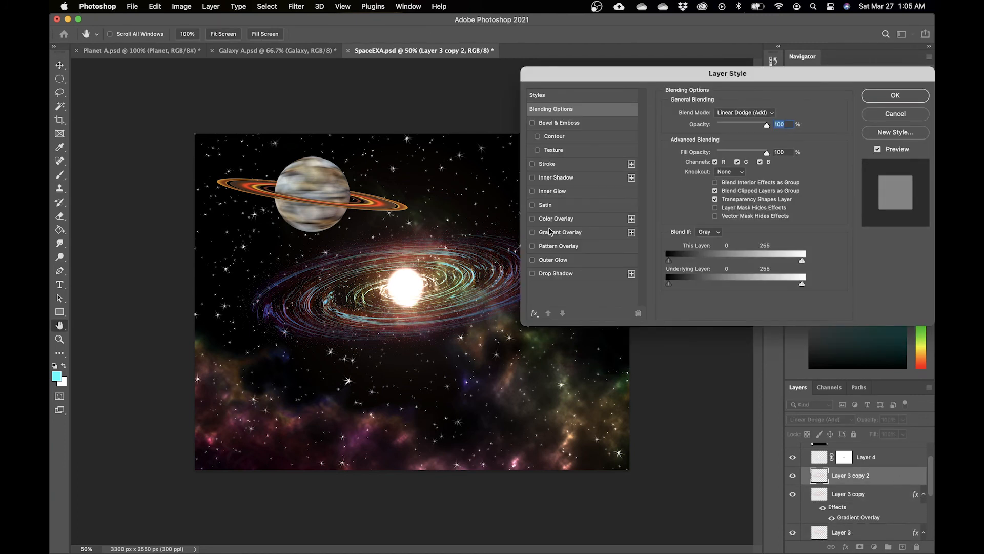
{"action": "left_click", "coordinate": [555, 232]}
{"action": "left_click", "coordinate": [761, 137]}
{"action": "left_click", "coordinate": [705, 201]}
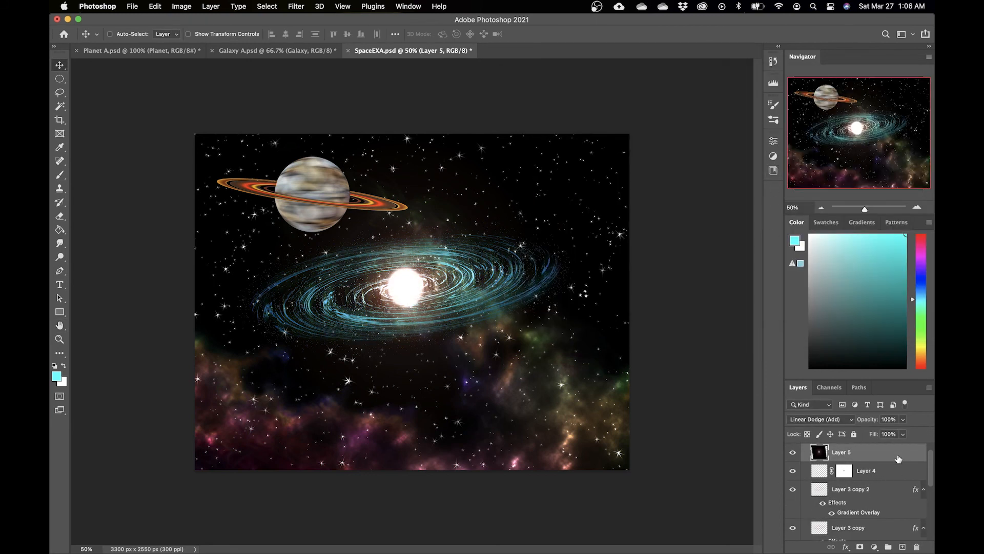
Step: Add a Hue/Saturation adjustment layer with Hue set to -180 and clip it to Layer 5
{"action": "left_click", "coordinate": [874, 546]}
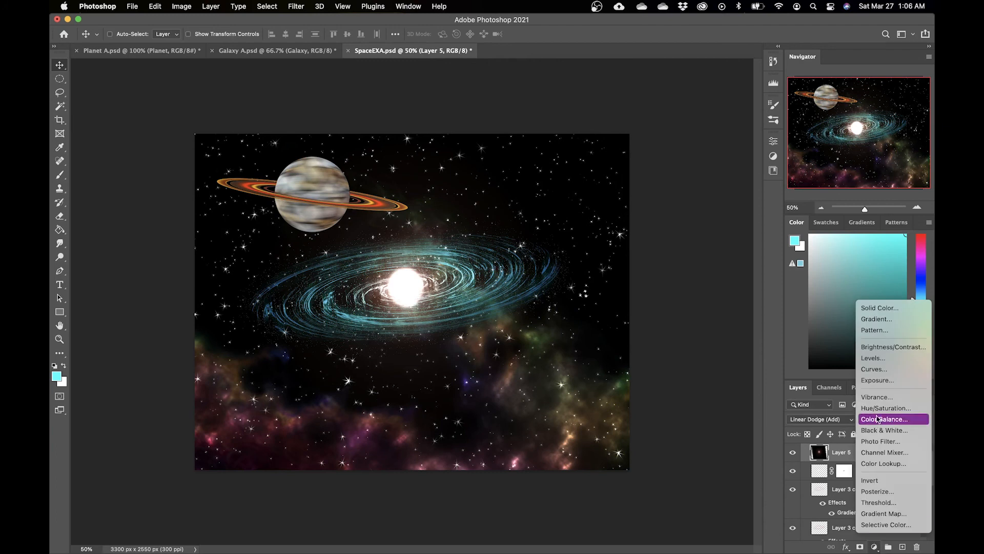
{"action": "left_click", "coordinate": [878, 408]}
{"action": "left_click_drag", "start_coordinate": [684, 211], "coordinate": [614, 218]}
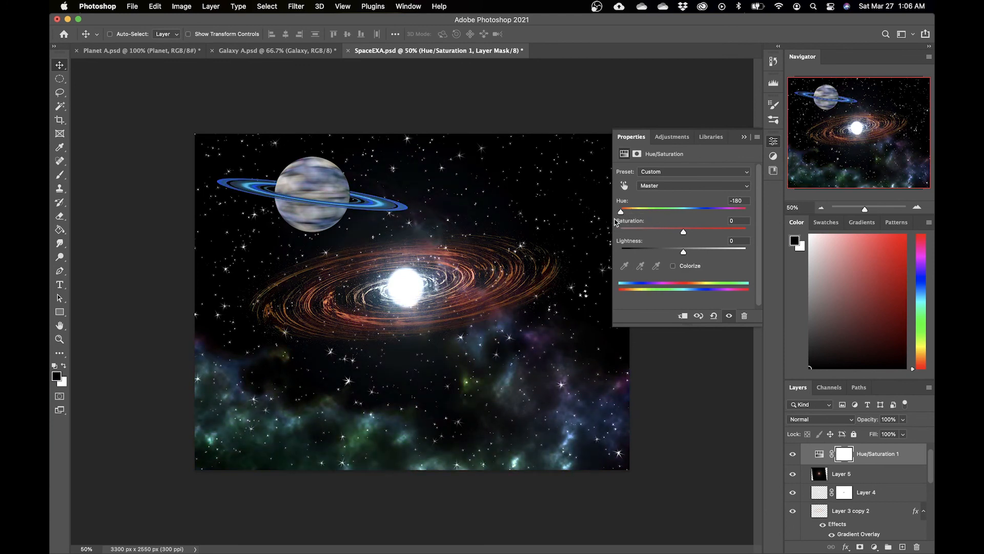
{"action": "left_click", "coordinate": [906, 456]}
{"action": "right_click", "coordinate": [910, 456]}
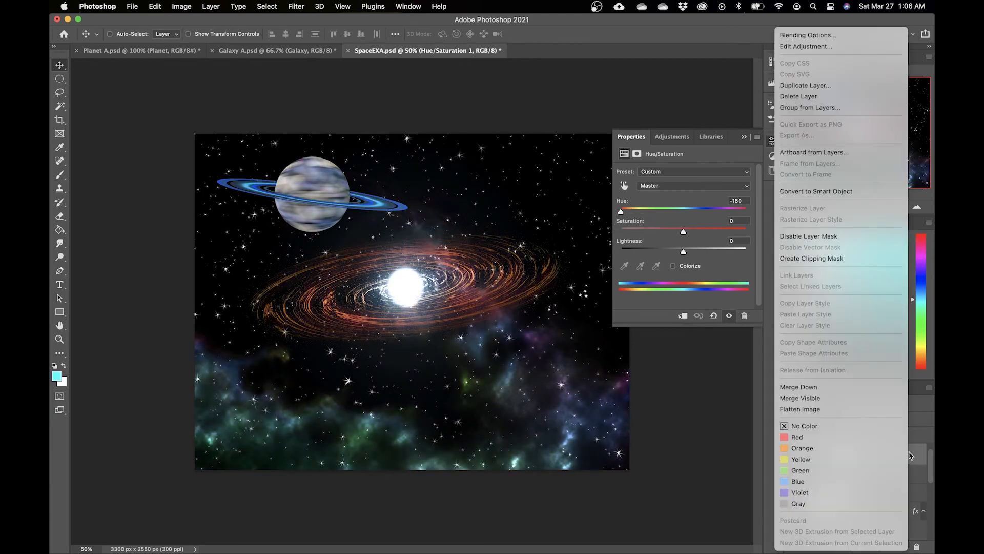
{"action": "left_click", "coordinate": [817, 265]}
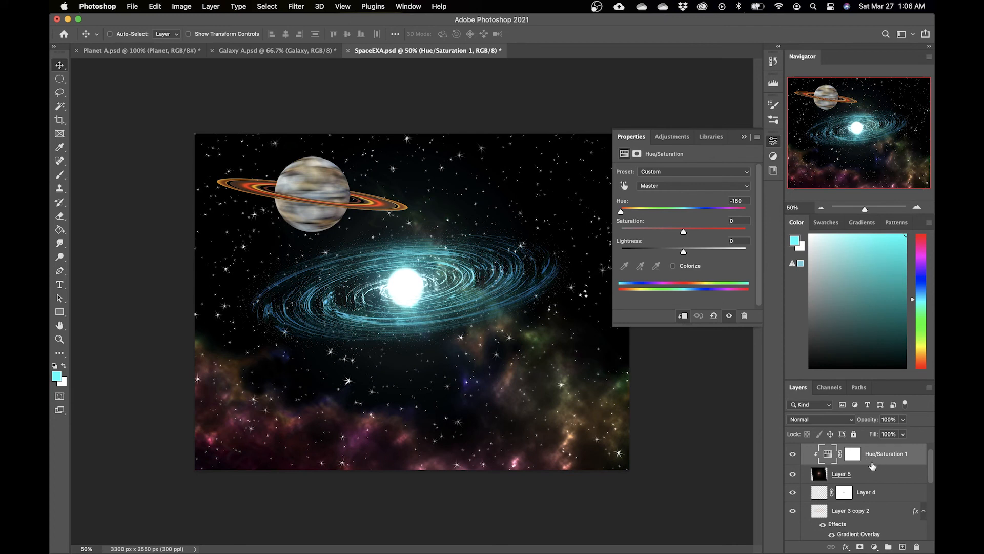
Step: Lower the Hue/Saturation layer's opacity to 70%
{"action": "left_click", "coordinate": [902, 434]}
{"action": "left_click_drag", "start_coordinate": [896, 435], "coordinate": [887, 435]}
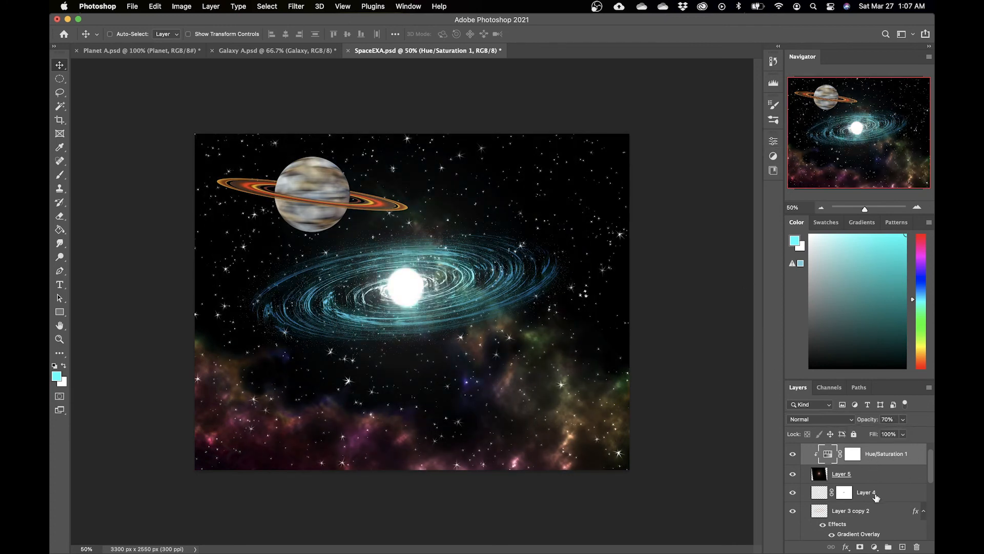
{"action": "left_click", "coordinate": [881, 477]}
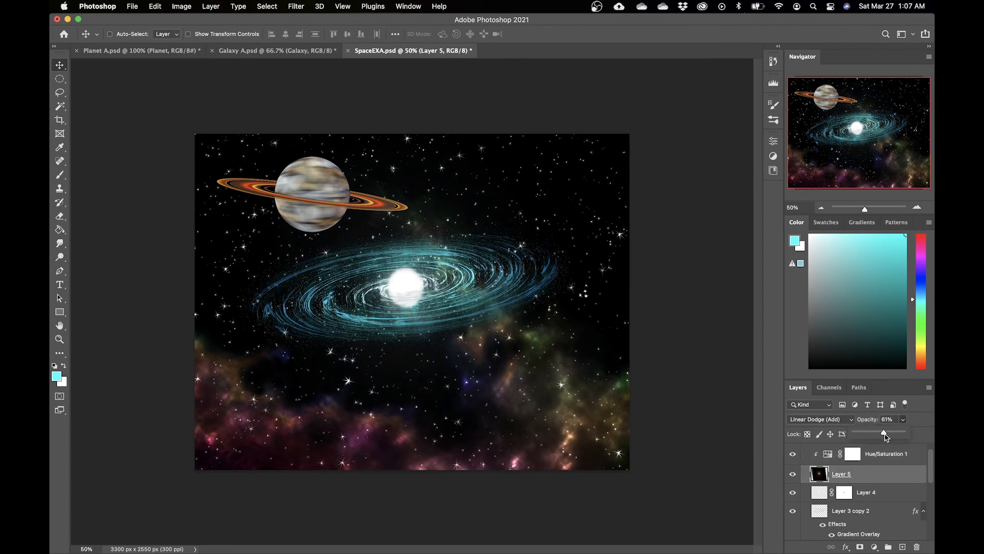
Step: Collapse the Galaxy group and open the Planet group's layer style to enable a Gradient Overlay
{"action": "scroll", "coordinate": [872, 477], "scroll_direction": "up", "scroll_amount": 2}
{"action": "left_click", "coordinate": [804, 449]}
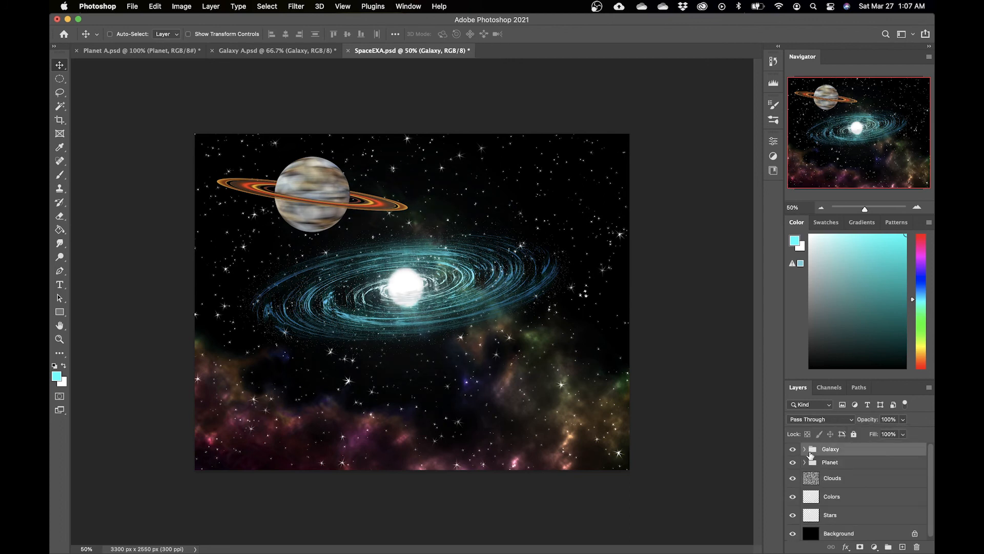
{"action": "left_click", "coordinate": [874, 463]}
{"action": "double_click", "coordinate": [876, 464]}
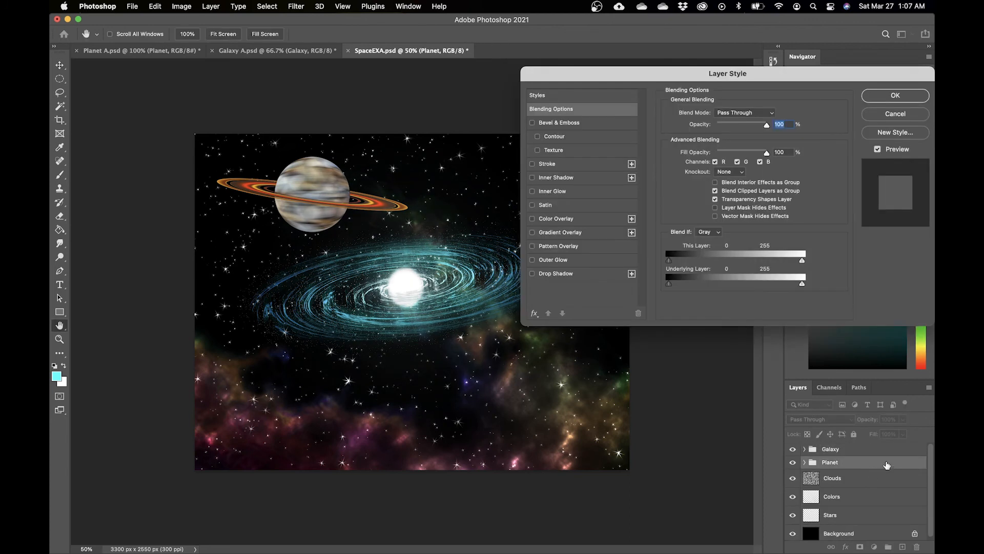
{"action": "left_click", "coordinate": [534, 234]}
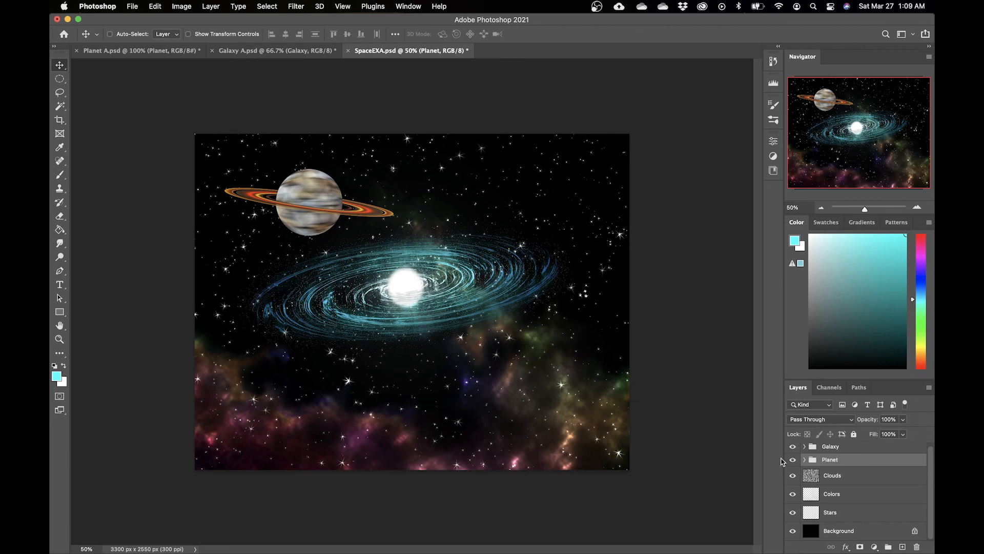
Step: Load Planet B's outline as a selection and add a new layer above it with a mask from that selection
{"action": "left_click", "coordinate": [804, 460]}
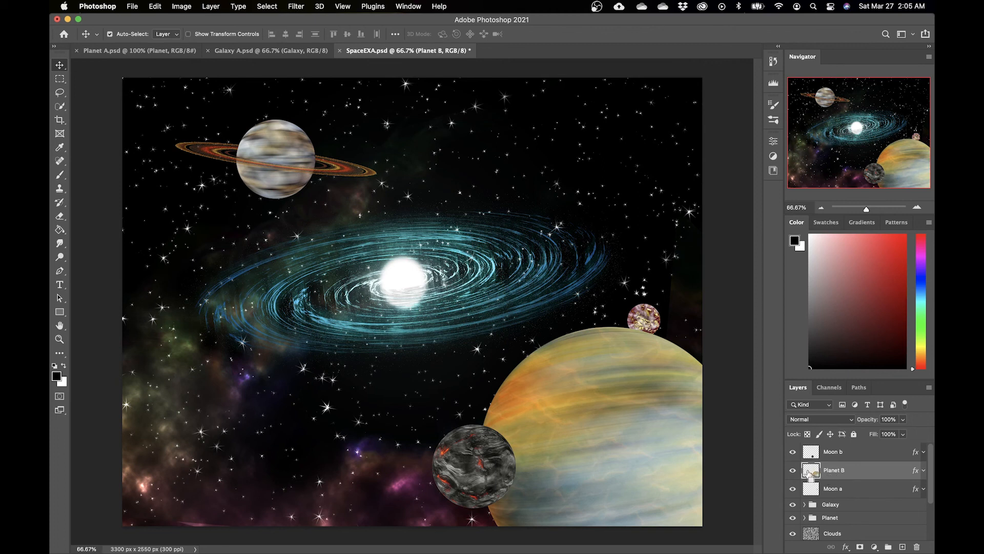
{"action": "left_click", "coordinate": [811, 473], "text": "super"}
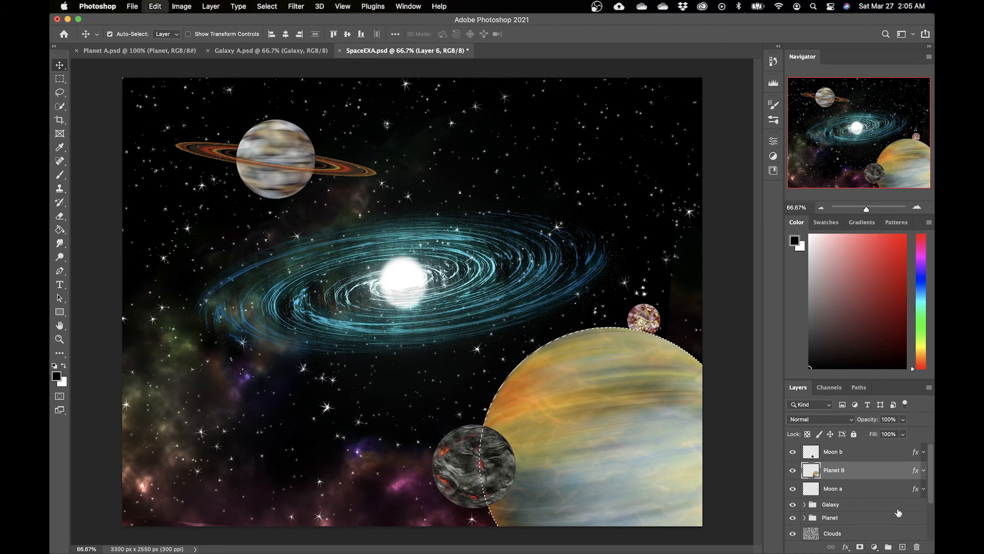
{"action": "left_click", "coordinate": [903, 547]}
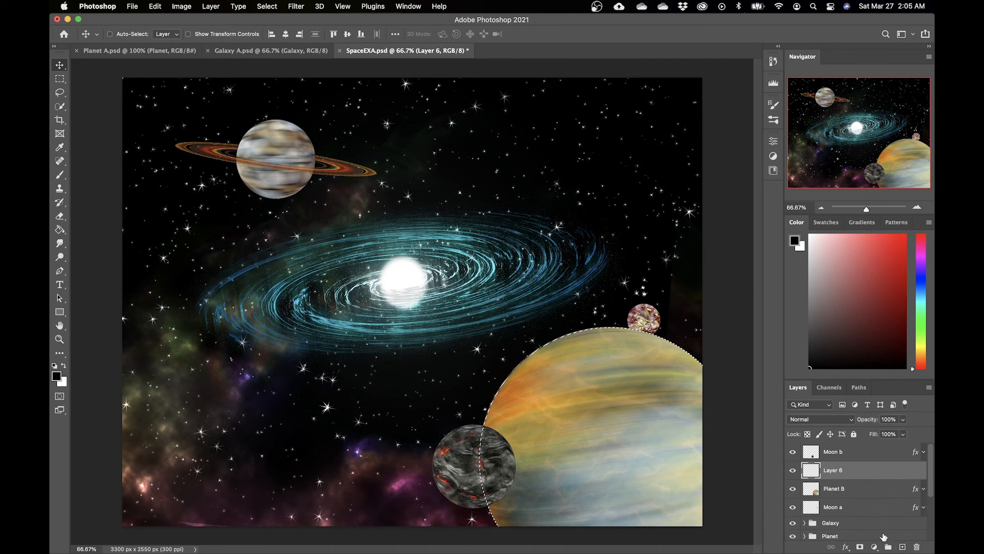
{"action": "left_click", "coordinate": [861, 548]}
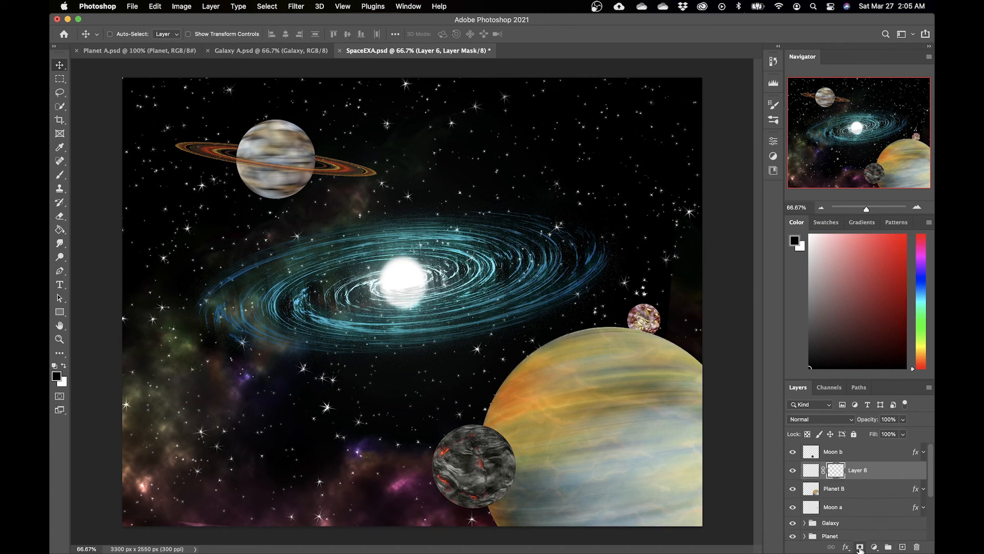
Step: On the new layer, paint a black shadow over Planet B's lower right with a soft round brush about 508 px
{"action": "left_click", "coordinate": [809, 470]}
{"action": "key", "text": "b"}
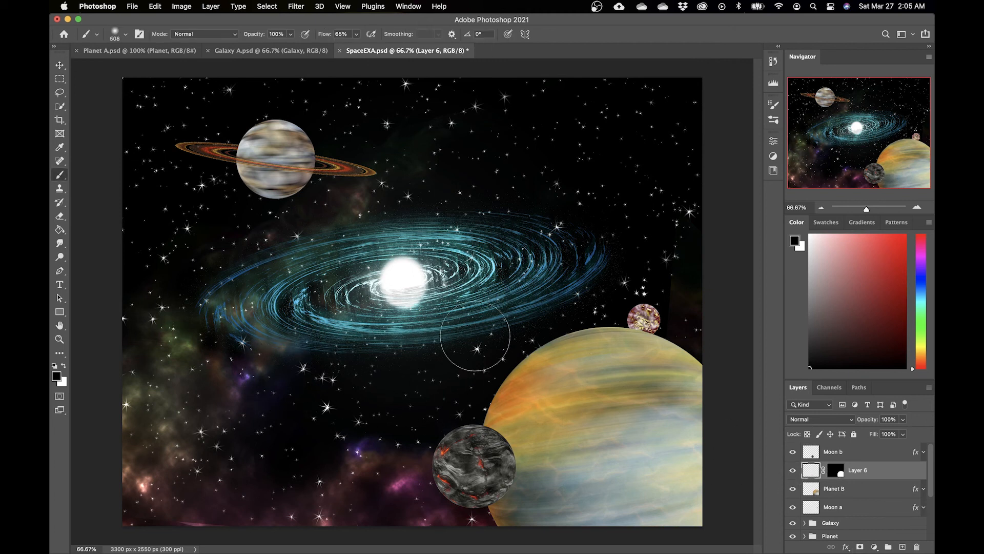
{"action": "right_click", "coordinate": [509, 293]}
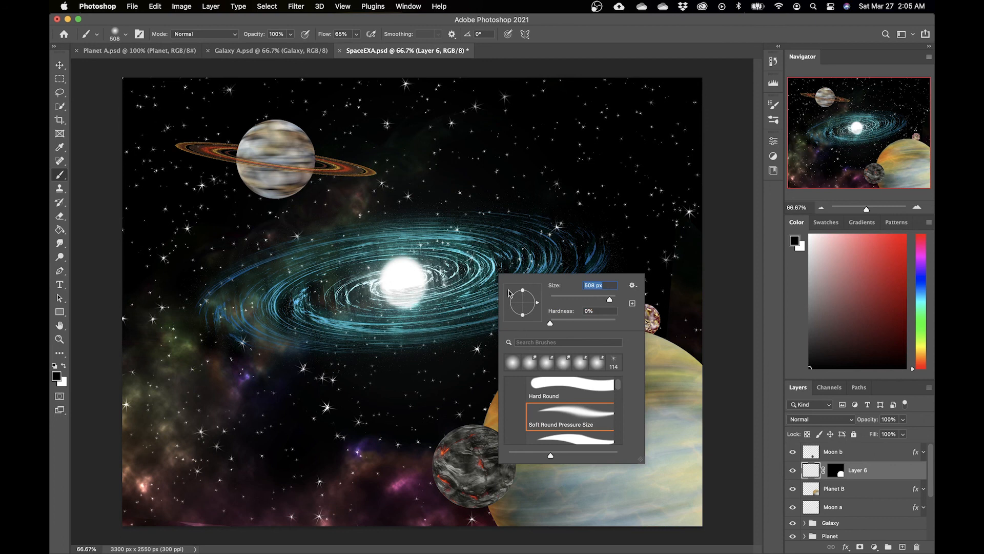
{"action": "left_click", "coordinate": [735, 303]}
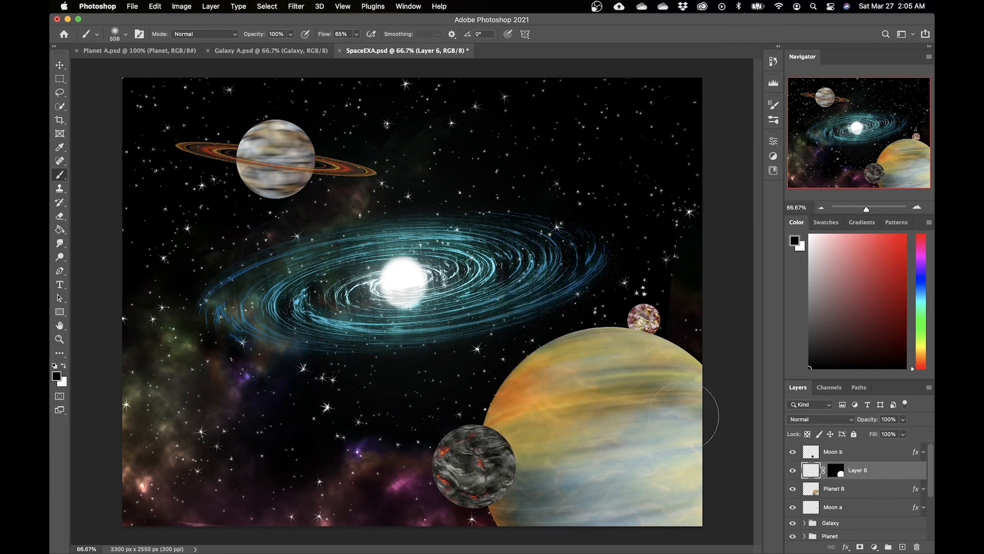
{"action": "mouse_move", "coordinate": [678, 466]}
{"action": "left_mouse_down"}
{"action": "mouse_move", "coordinate": [654, 518]}
{"action": "mouse_move", "coordinate": [626, 500]}
{"action": "mouse_move", "coordinate": [567, 515]}
{"action": "mouse_move", "coordinate": [541, 489]}
{"action": "mouse_move", "coordinate": [547, 463]}
{"action": "mouse_move", "coordinate": [580, 435]}
{"action": "mouse_move", "coordinate": [676, 431]}
{"action": "mouse_move", "coordinate": [658, 402]}
{"action": "mouse_move", "coordinate": [580, 408]}
{"action": "mouse_move", "coordinate": [552, 453]}
{"action": "mouse_move", "coordinate": [556, 500]}
{"action": "mouse_move", "coordinate": [583, 375]}
{"action": "mouse_move", "coordinate": [679, 416]}
{"action": "mouse_move", "coordinate": [651, 433]}
{"action": "left_mouse_up"}
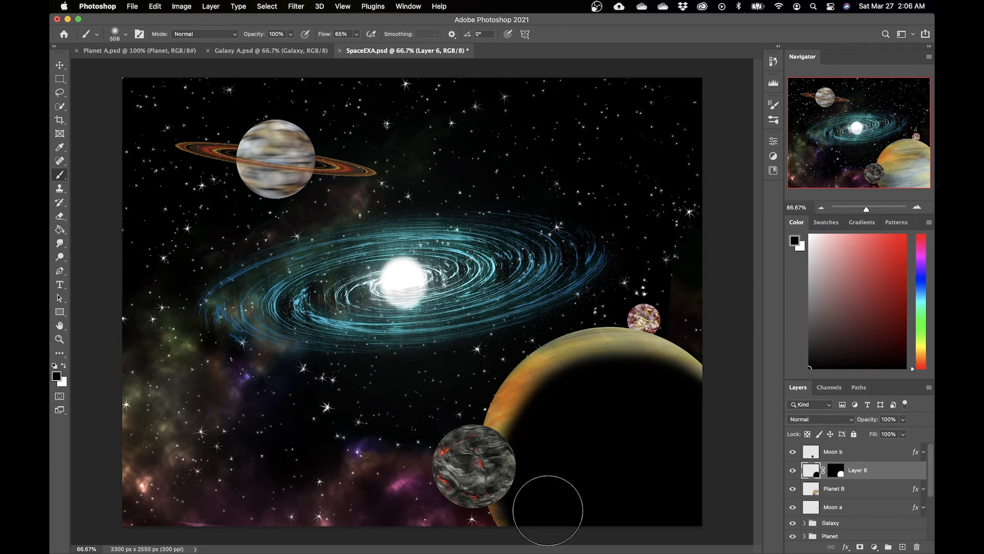
{"action": "mouse_move", "coordinate": [540, 510]}
{"action": "left_mouse_down"}
{"action": "mouse_move", "coordinate": [532, 442]}
{"action": "mouse_move", "coordinate": [601, 385]}
{"action": "mouse_move", "coordinate": [691, 401]}
{"action": "left_mouse_up"}
Step: Refine Planet B's shadow by alternately erasing and repainting its edge with soft brush strokes
{"action": "key", "text": "e"}
{"action": "right_click", "coordinate": [618, 361]}
{"action": "mouse_move", "coordinate": [703, 307]}
{"action": "left_mouse_down"}
{"action": "mouse_move", "coordinate": [526, 359]}
{"action": "mouse_move", "coordinate": [463, 489]}
{"action": "mouse_move", "coordinate": [671, 382]}
{"action": "left_mouse_up"}
{"action": "key", "text": "super+z"}
{"action": "key", "text": "b"}
{"action": "left_click_drag", "start_coordinate": [526, 519], "coordinate": [695, 371]}
{"action": "key", "text": "e"}
{"action": "mouse_move", "coordinate": [533, 334]}
{"action": "left_mouse_down"}
{"action": "mouse_move", "coordinate": [700, 329]}
{"action": "mouse_move", "coordinate": [480, 400]}
{"action": "mouse_move", "coordinate": [491, 451]}
{"action": "left_mouse_up"}
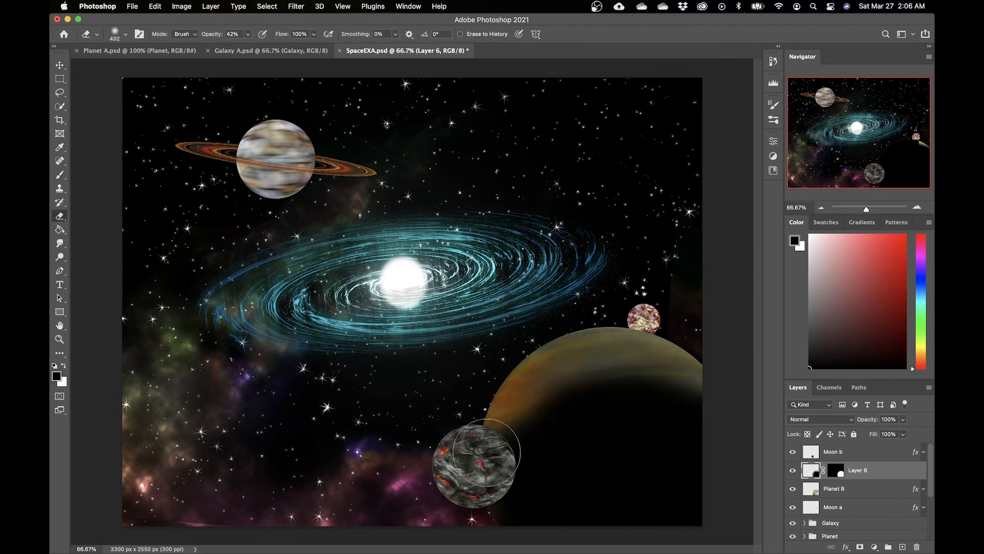
{"action": "key", "text": "b"}
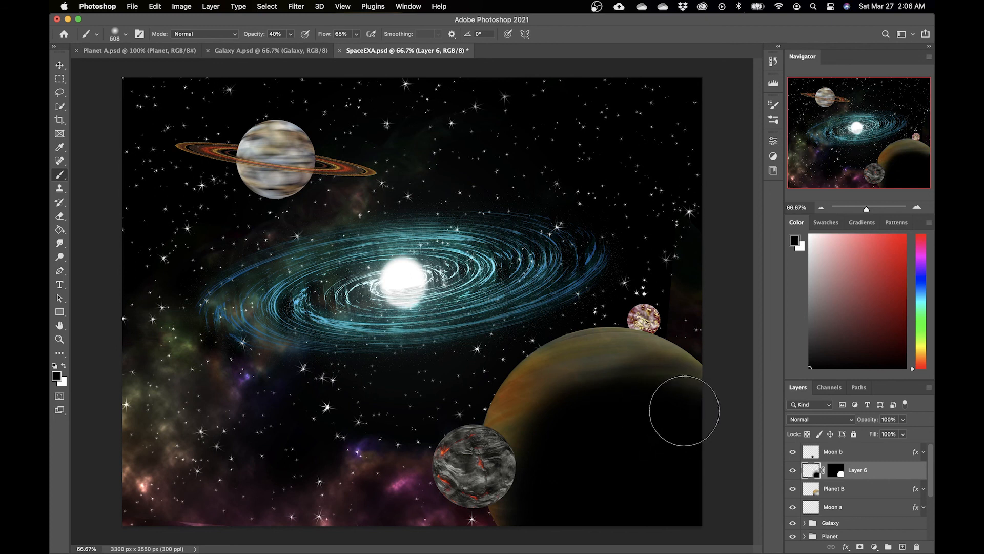
{"action": "mouse_move", "coordinate": [630, 390]}
{"action": "left_mouse_down"}
{"action": "mouse_move", "coordinate": [574, 420]}
{"action": "mouse_move", "coordinate": [553, 449]}
{"action": "left_mouse_up"}
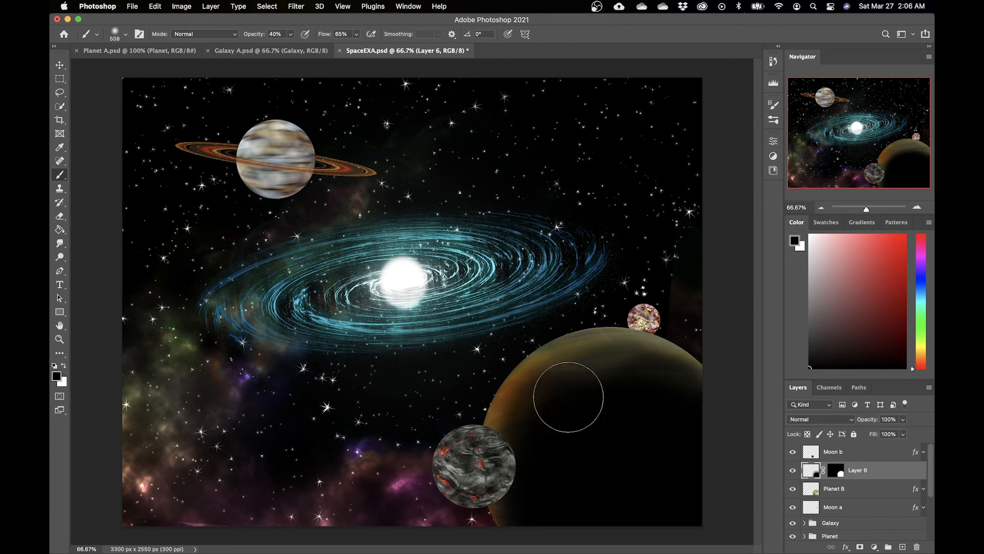
Step: Change the shadow layer's blend mode to Pin Light and set the Eraser opacity to 100%
{"action": "left_click", "coordinate": [830, 419]}
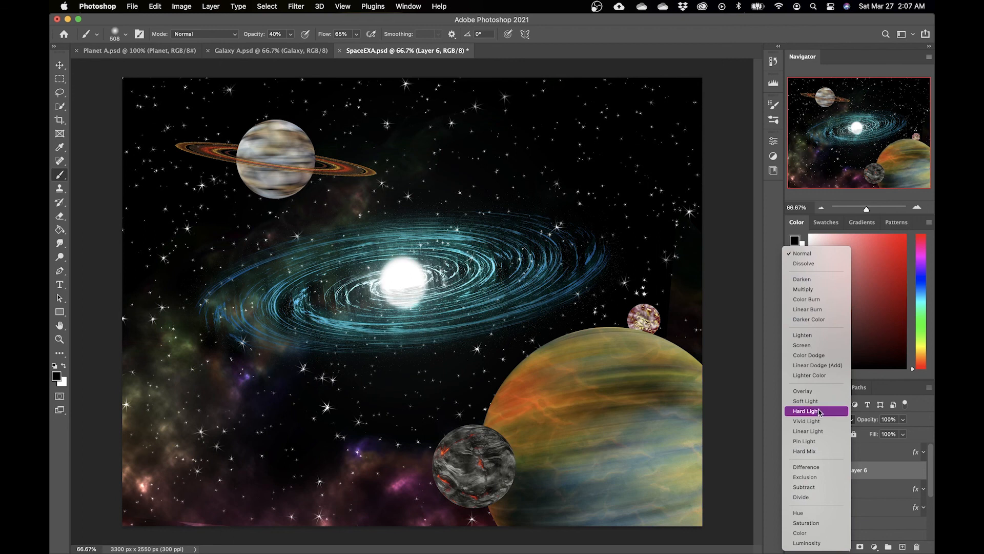
{"action": "left_click", "coordinate": [805, 441]}
{"action": "key", "text": "e"}
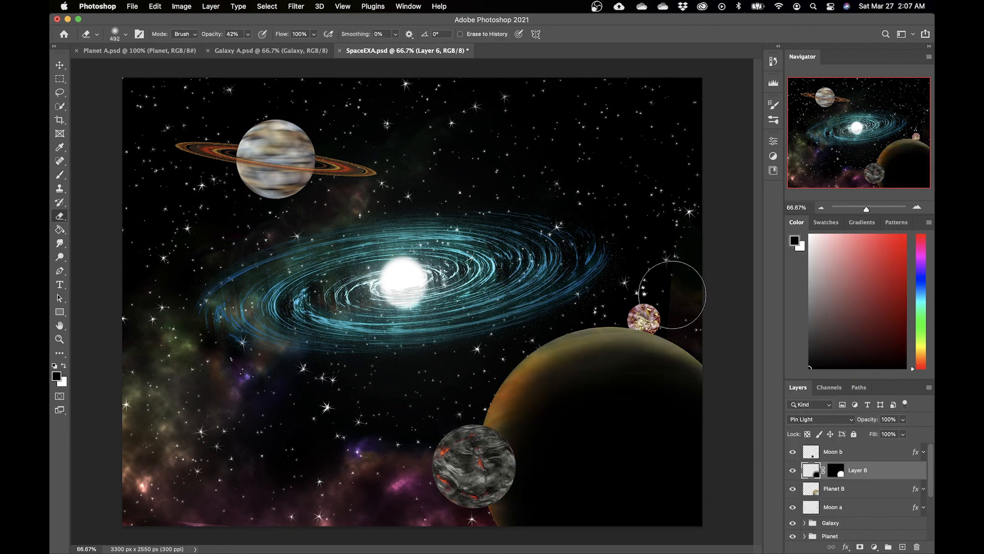
{"action": "key", "text": "0"}
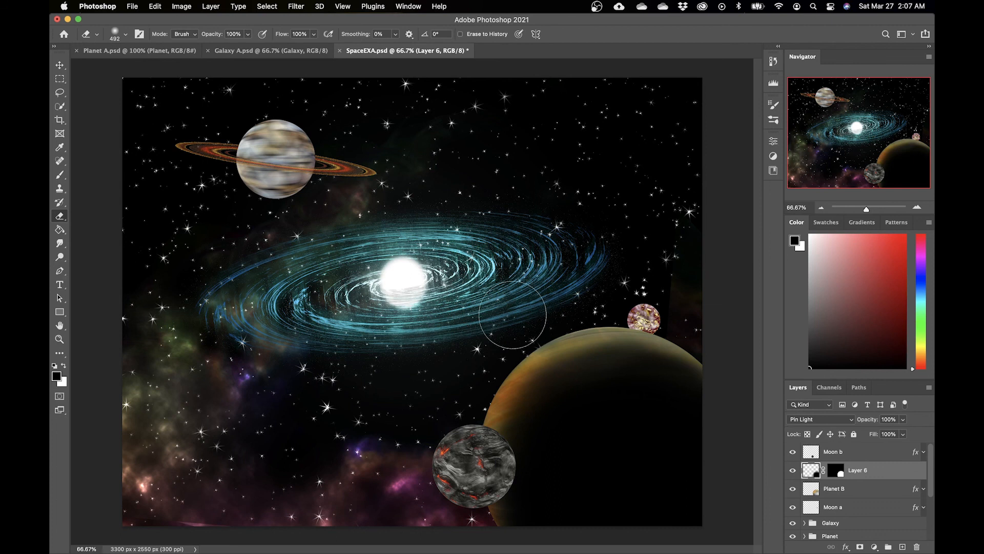
Step: Load Moon b's outline as a selection and add a new masked layer above Moon b
{"action": "left_click", "coordinate": [859, 454]}
{"action": "left_click", "coordinate": [792, 452]}
{"action": "left_click", "coordinate": [792, 452]}
{"action": "left_click", "coordinate": [792, 453]}
{"action": "left_click", "coordinate": [792, 453]}
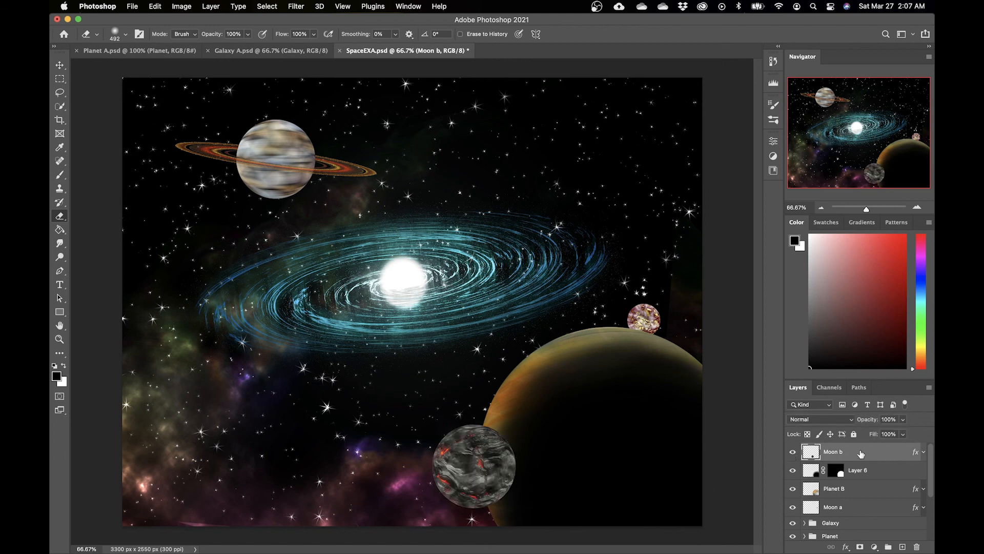
{"action": "left_click", "coordinate": [810, 454], "text": "super"}
{"action": "left_click", "coordinate": [902, 548]}
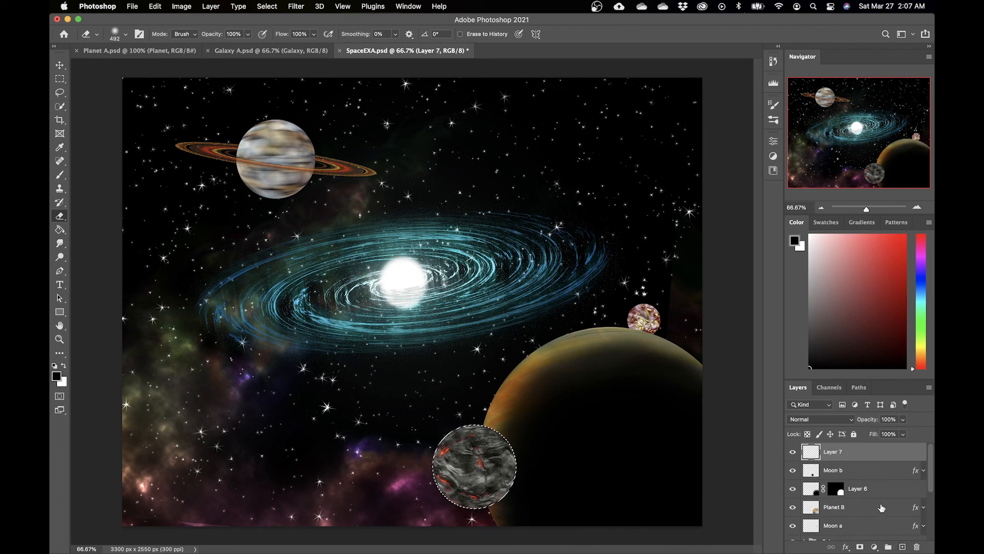
{"action": "left_click", "coordinate": [861, 547]}
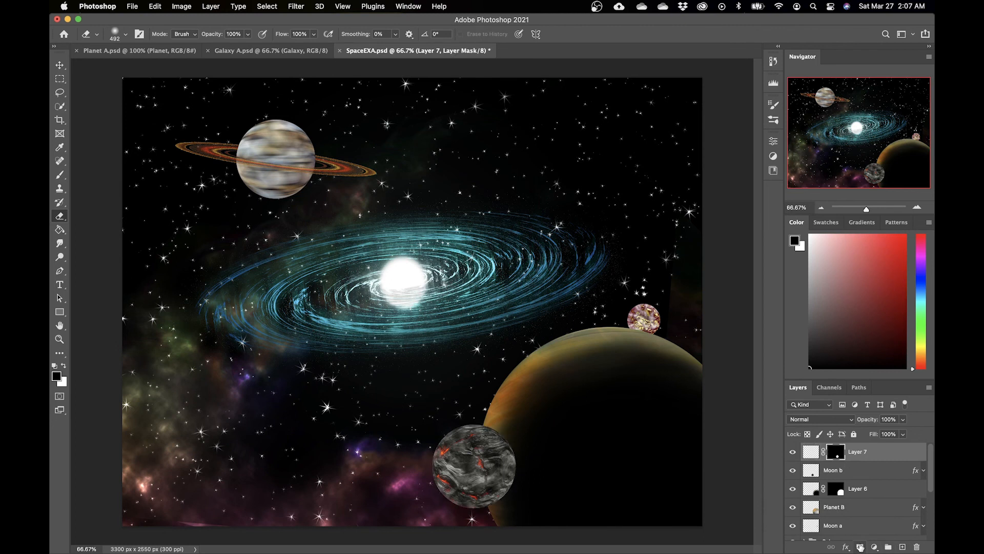
Step: Paint a soft black shadow across Moon b's lower right on the new masked layer
{"action": "key", "text": "b"}
{"action": "left_click", "coordinate": [811, 452]}
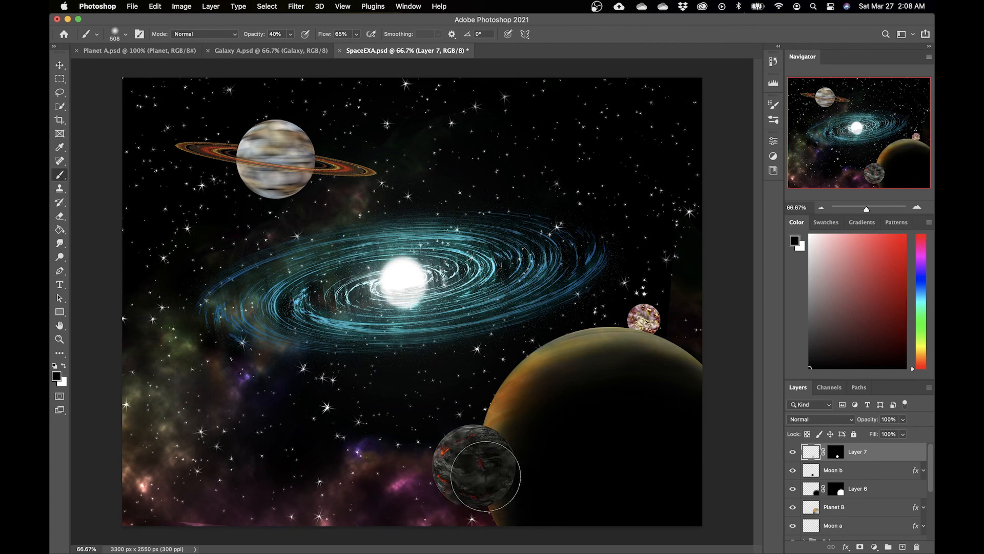
{"action": "left_click", "coordinate": [883, 488]}
{"action": "left_click", "coordinate": [821, 419]}
{"action": "left_click", "coordinate": [813, 233]}
{"action": "left_click", "coordinate": [872, 453]}
{"action": "mouse_move", "coordinate": [488, 484]}
{"action": "left_mouse_down"}
{"action": "mouse_move", "coordinate": [479, 481]}
{"action": "mouse_move", "coordinate": [530, 471]}
{"action": "mouse_move", "coordinate": [483, 468]}
{"action": "mouse_move", "coordinate": [596, 428]}
{"action": "left_mouse_up"}
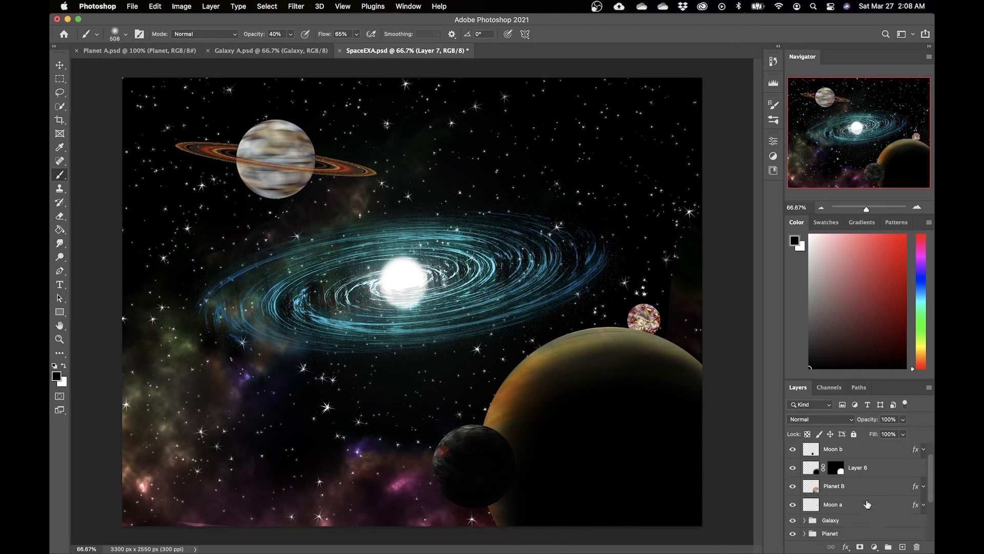
Step: Group Moon b with its shadow layer and name the group Moon b
{"action": "key", "text": "v"}
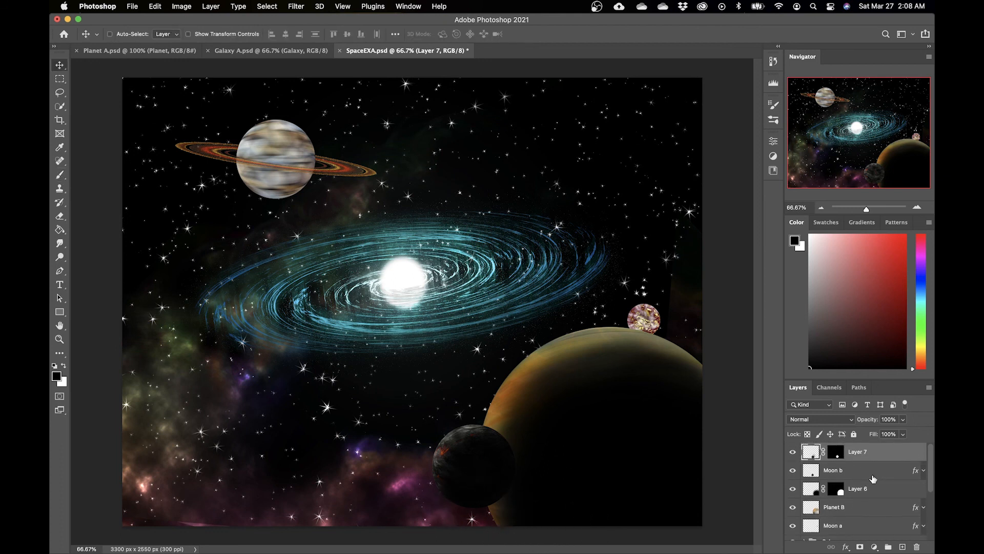
{"action": "left_click", "coordinate": [871, 471]}
{"action": "left_click", "coordinate": [885, 453], "text": "shift"}
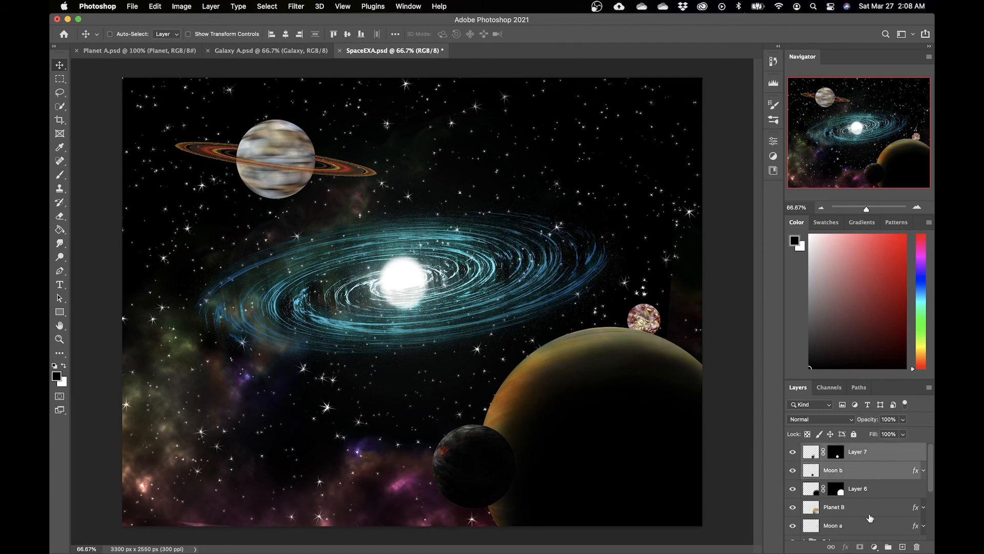
{"action": "left_click", "coordinate": [875, 547]}
{"action": "left_click", "coordinate": [866, 549]}
{"action": "left_click", "coordinate": [889, 547]}
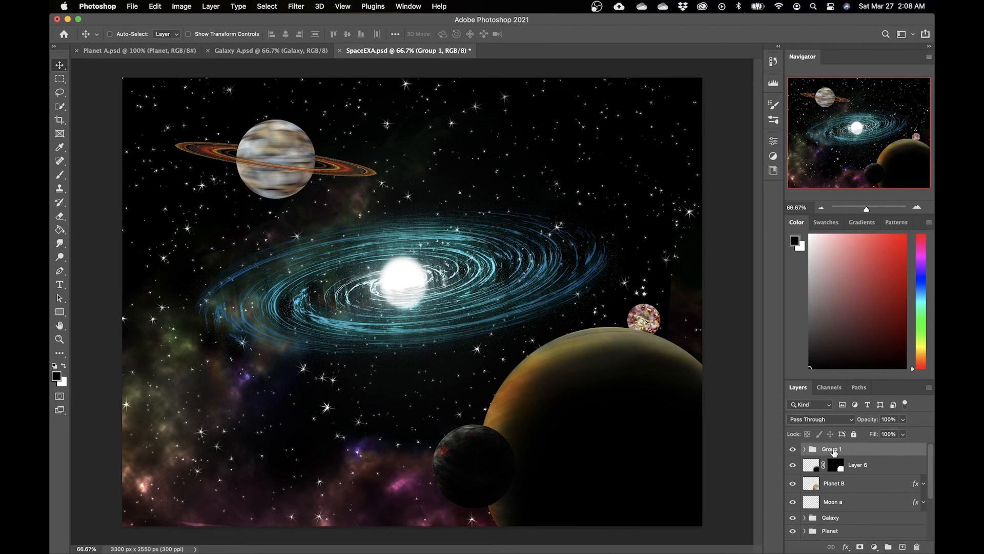
{"action": "type", "text": "M"}
{"action": "key", "text": "BackSpace"}
{"action": "type", "text": "b"}
{"action": "key", "text": "Return"}
Step: Group Planet B with its shadow layer and name the group Planet B
{"action": "left_click", "coordinate": [861, 468]}
{"action": "left_click", "coordinate": [862, 481], "text": "shift"}
{"action": "key", "text": "super+g"}
{"action": "double_click", "coordinate": [829, 464]}
{"action": "type", "text": "Planet B"}
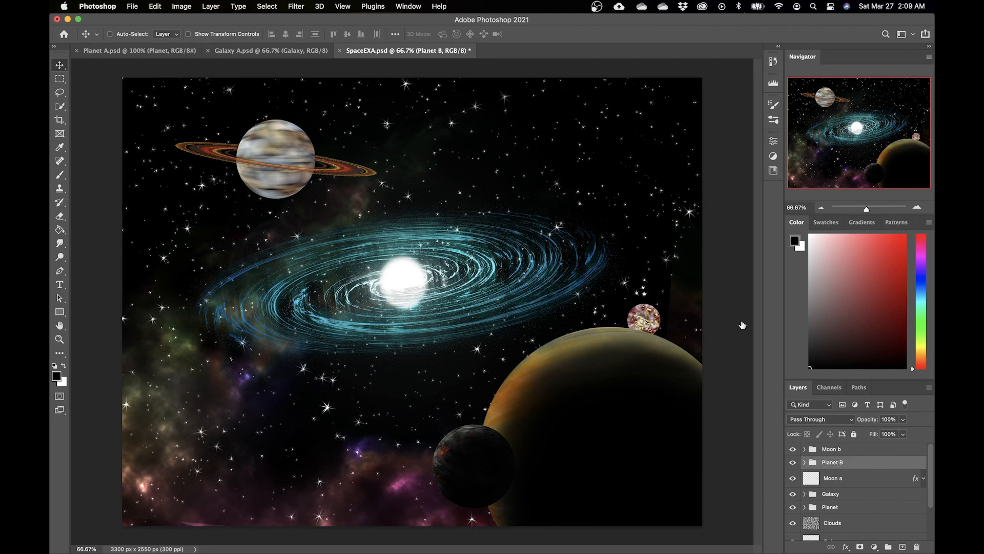
Step: Add a masked layer shaped like Moon a and paint a small dark shadow on it with a 121 px brush
{"action": "left_click", "coordinate": [859, 479]}
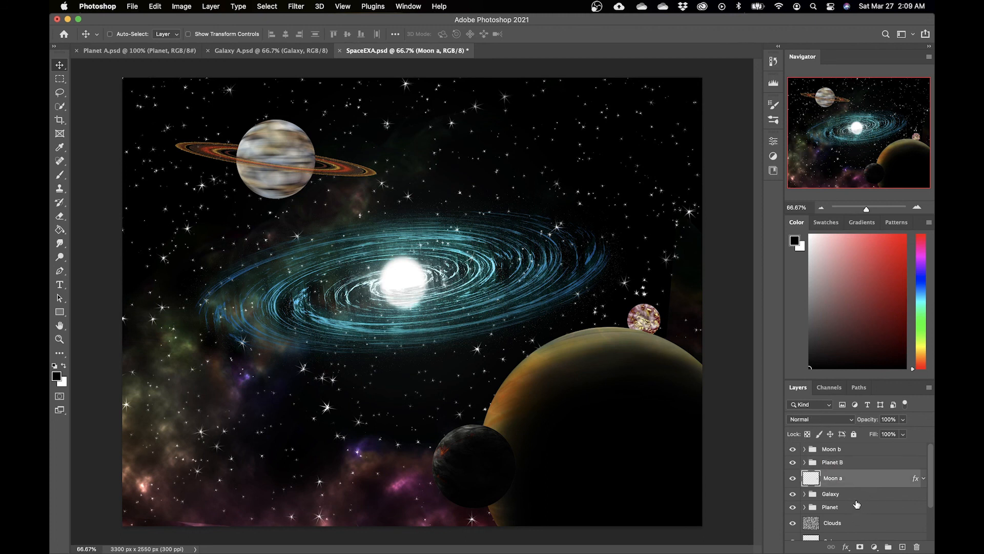
{"action": "left_click", "coordinate": [792, 481]}
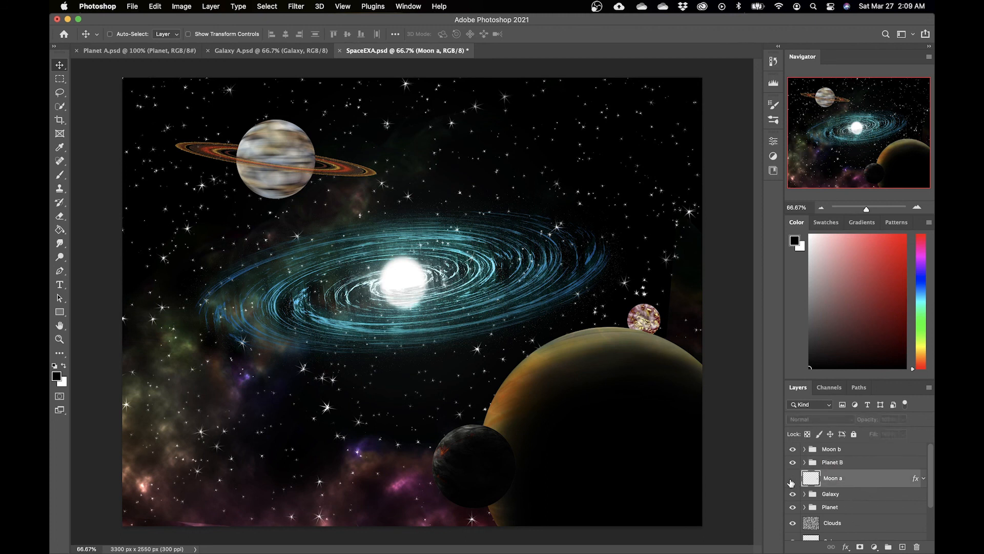
{"action": "left_click", "coordinate": [793, 480]}
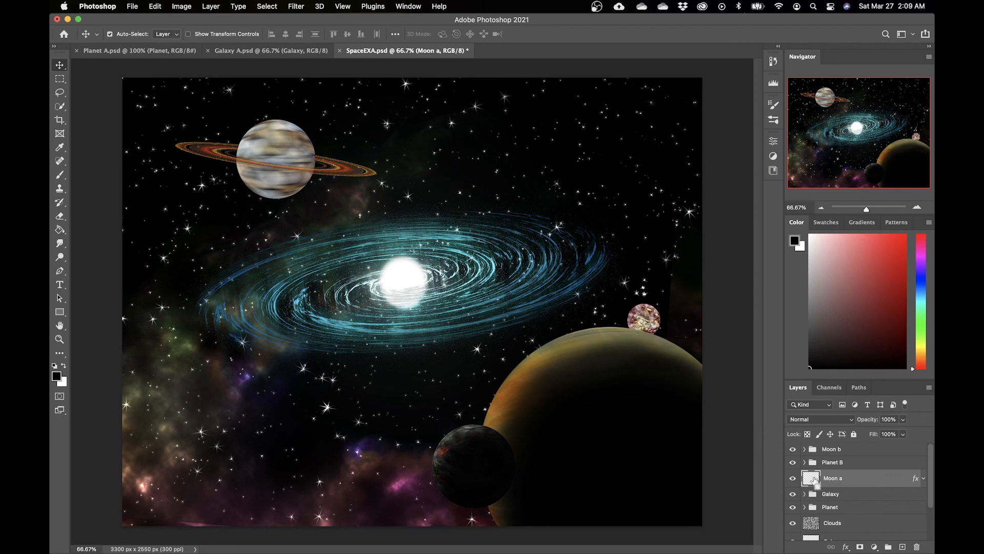
{"action": "left_click_drag", "start_coordinate": [810, 481], "coordinate": [902, 548]}
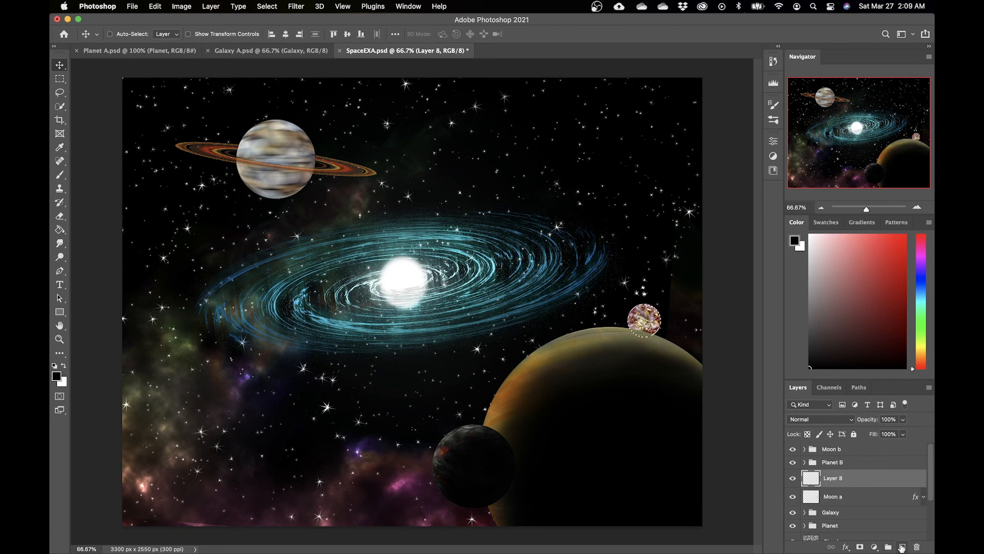
{"action": "left_click", "coordinate": [860, 548]}
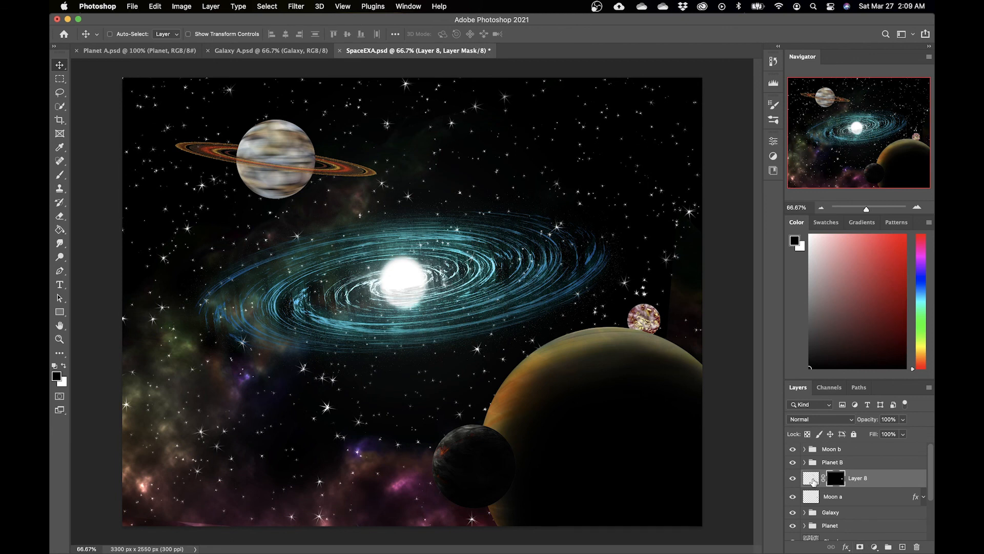
{"action": "left_click", "coordinate": [813, 480]}
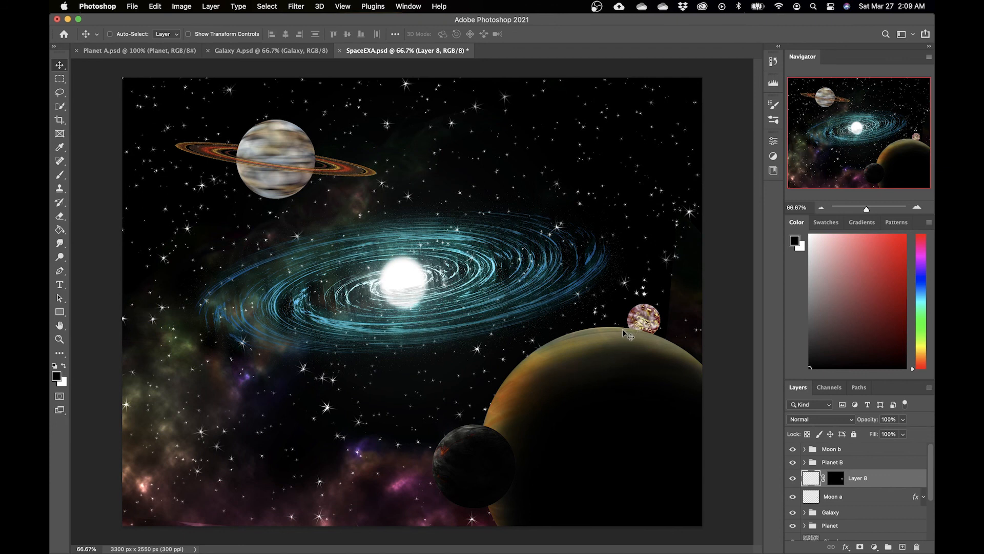
{"action": "key", "text": "b"}
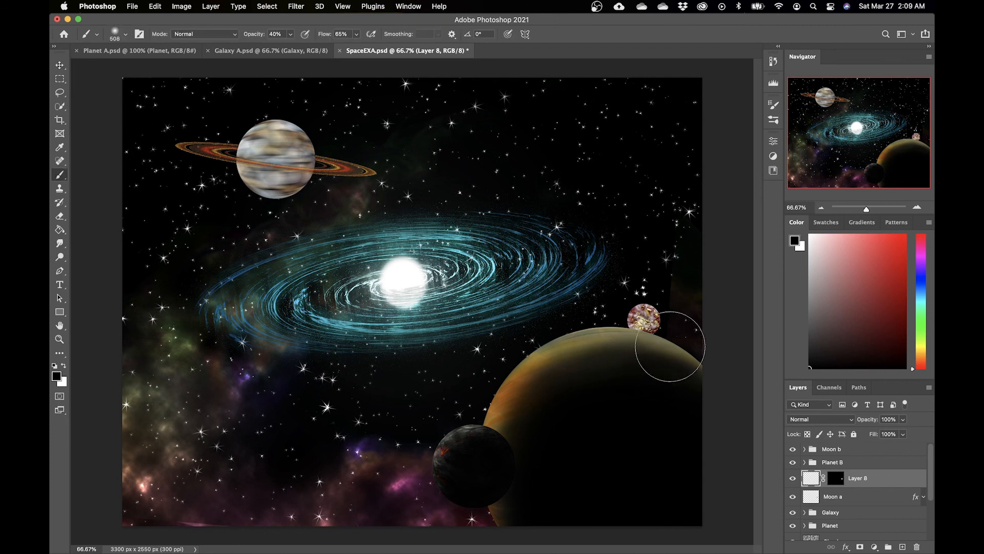
{"action": "key", "text": "bracketleft"}
{"action": "key", "text": "bracketleft"}
{"action": "key", "text": "bracketleft"}
{"action": "key", "text": "bracketleft"}
{"action": "key", "text": "bracketleft"}
{"action": "key", "text": "bracketleft"}
{"action": "right_click", "coordinate": [659, 341]}
{"action": "key", "text": "Escape"}
{"action": "left_click_drag", "start_coordinate": [659, 331], "coordinate": [654, 325]}
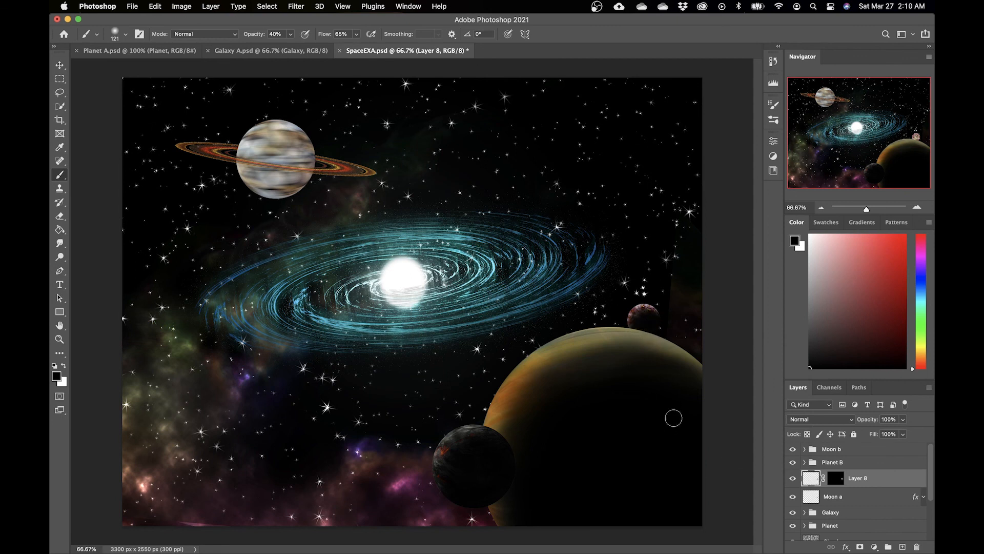
Step: Group Moon a with its shadow layer and name the group Moon b
{"action": "left_click", "coordinate": [872, 497], "text": "shift"}
{"action": "left_click", "coordinate": [888, 546]}
{"action": "double_click", "coordinate": [840, 476]}
{"action": "type", "text": "Moon b"}
{"action": "key", "text": "Return"}
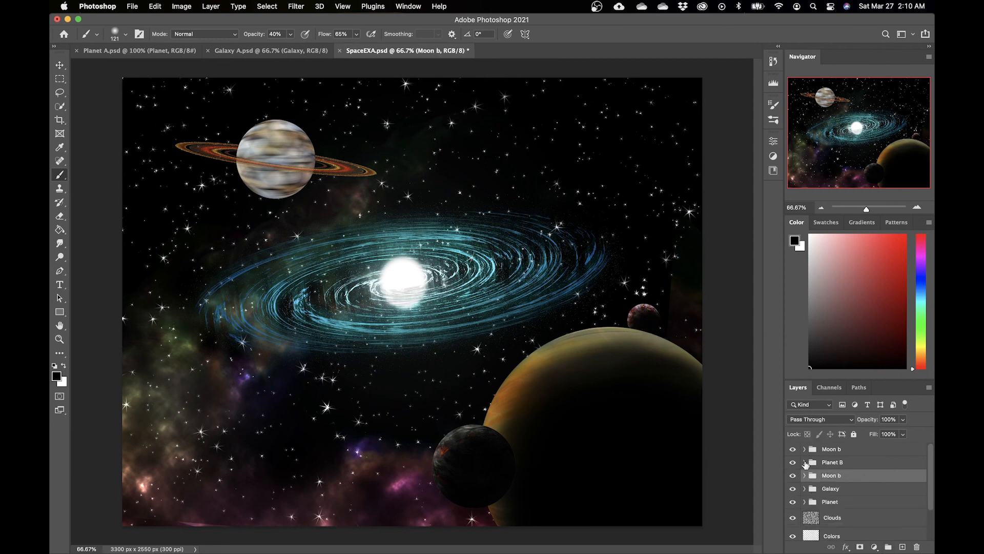
Step: Smudge the edge of Planet B's shadow near the small moon with the Smudge tool at 43% strength
{"action": "left_click", "coordinate": [805, 462]}
{"action": "left_click", "coordinate": [819, 481]}
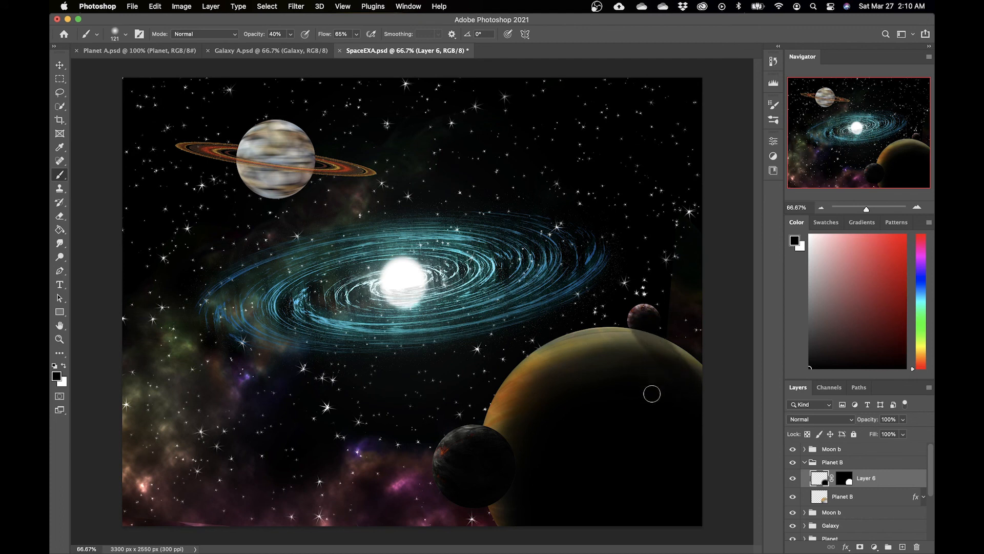
{"action": "key", "text": "super+z"}
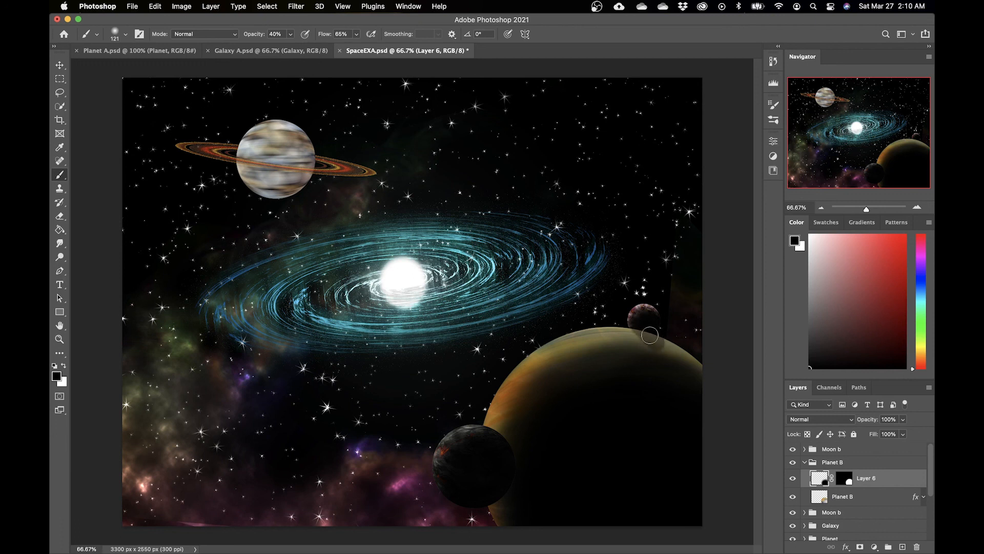
{"action": "key", "text": "r"}
{"action": "mouse_move", "coordinate": [652, 352]}
{"action": "left_mouse_down"}
{"action": "mouse_move", "coordinate": [640, 340]}
{"action": "mouse_move", "coordinate": [648, 340]}
{"action": "left_mouse_up"}
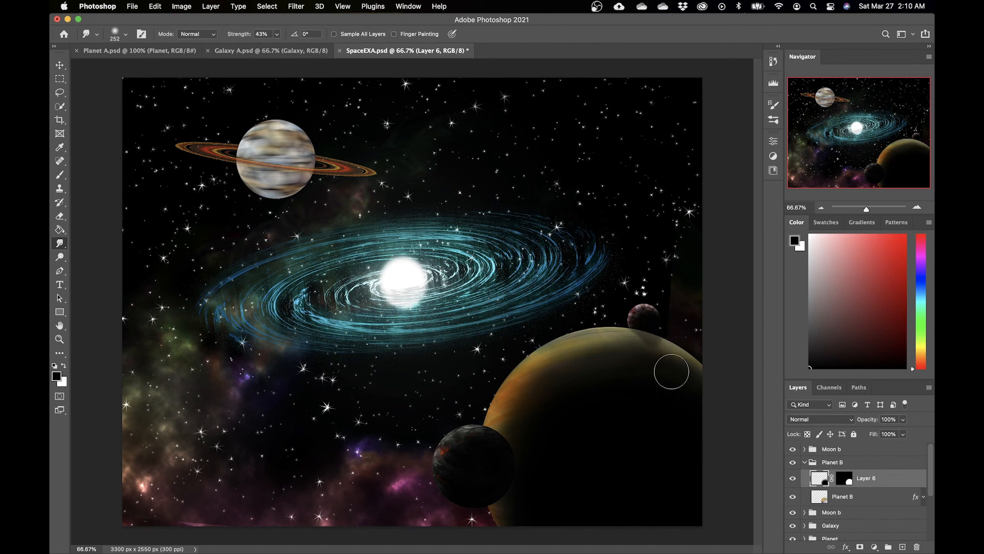
{"action": "left_click_drag", "start_coordinate": [637, 315], "coordinate": [646, 331]}
{"action": "key", "text": "b"}
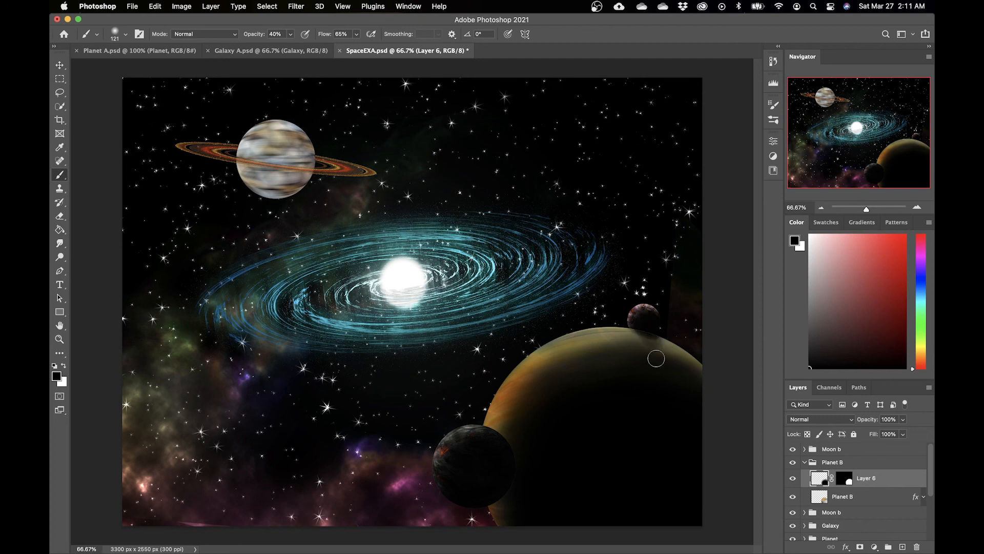
{"action": "key", "text": "u"}
{"action": "key", "text": "r"}
{"action": "mouse_move", "coordinate": [645, 334]}
{"action": "left_mouse_down"}
{"action": "mouse_move", "coordinate": [653, 359]}
{"action": "mouse_move", "coordinate": [598, 331]}
{"action": "mouse_move", "coordinate": [644, 366]}
{"action": "mouse_move", "coordinate": [666, 341]}
{"action": "mouse_move", "coordinate": [647, 333]}
{"action": "left_mouse_up"}
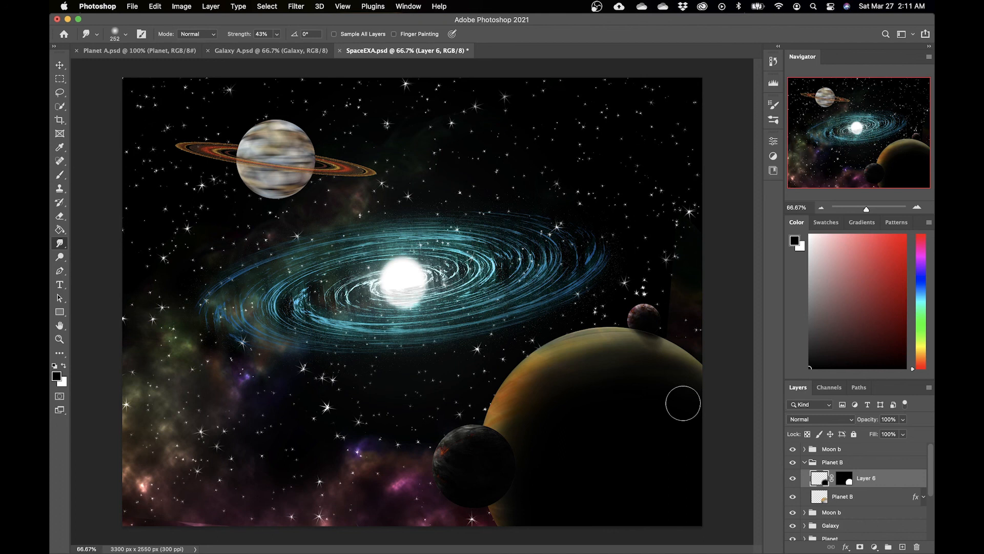
{"action": "left_click", "coordinate": [806, 462]}
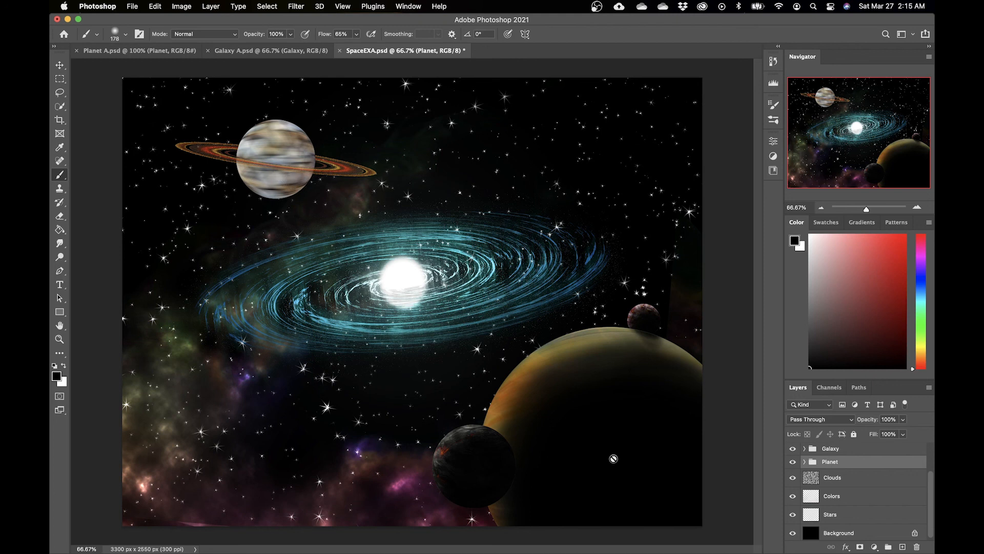
Step: Add a new layer inside the Planet group with a mask shaped like the ringed planet
{"action": "left_click", "coordinate": [804, 461]}
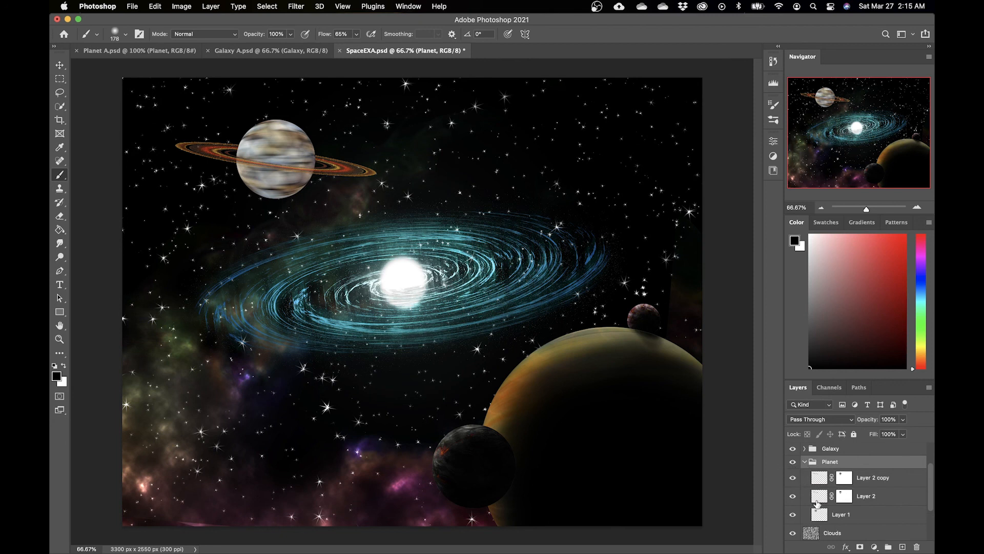
{"action": "left_click", "coordinate": [793, 515]}
{"action": "left_click", "coordinate": [793, 514]}
{"action": "left_click", "coordinate": [820, 515], "text": "super"}
{"action": "left_click", "coordinate": [819, 500], "text": "shift+super"}
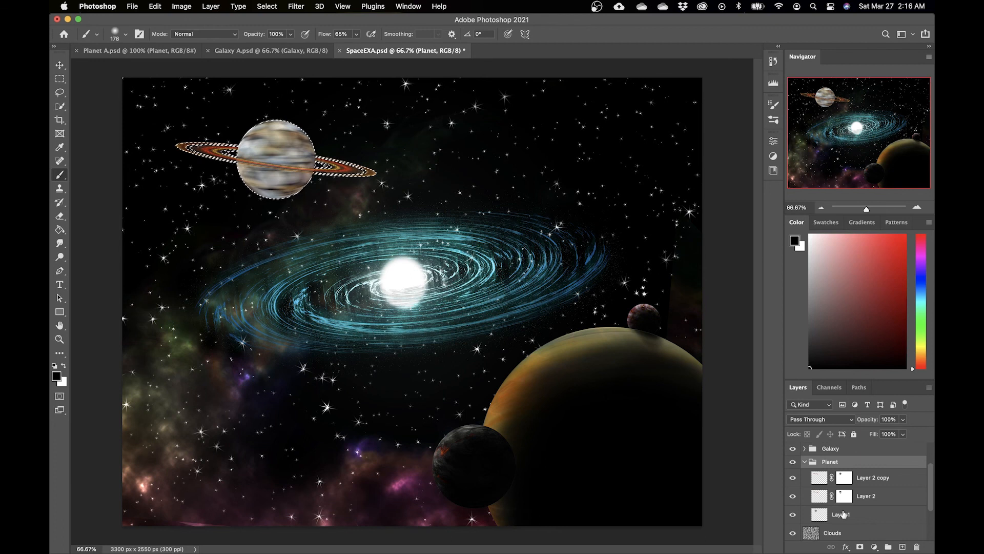
{"action": "left_click", "coordinate": [903, 547]}
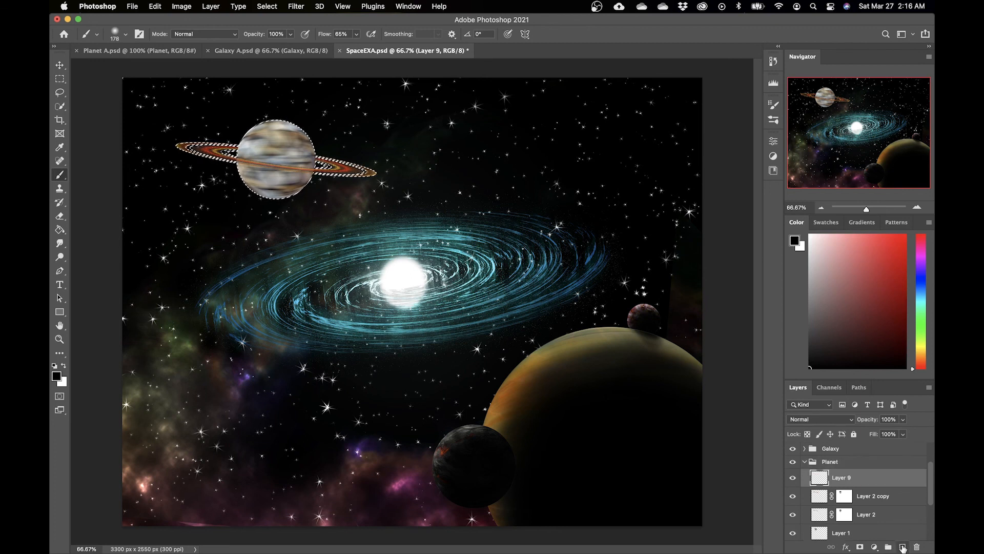
{"action": "left_click", "coordinate": [860, 547]}
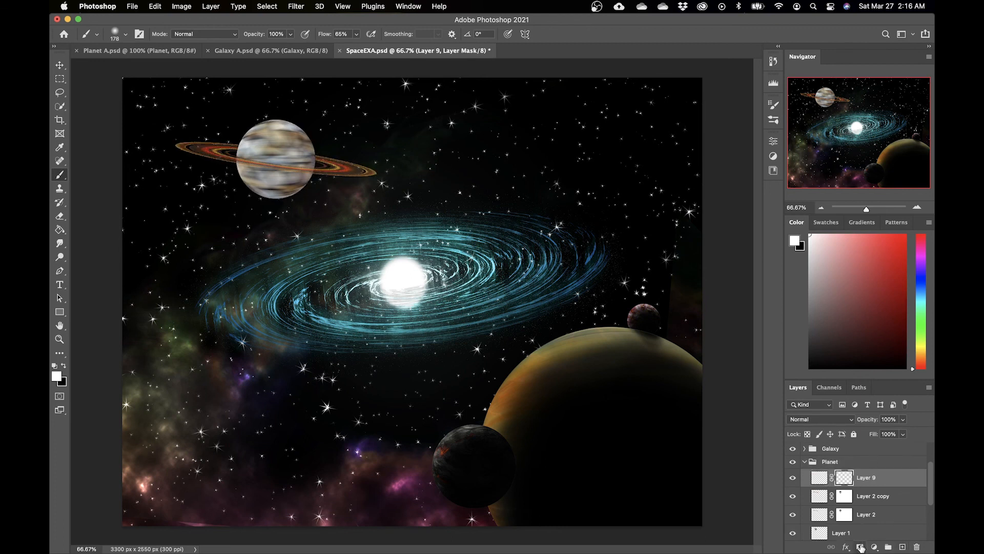
{"action": "left_click", "coordinate": [819, 477]}
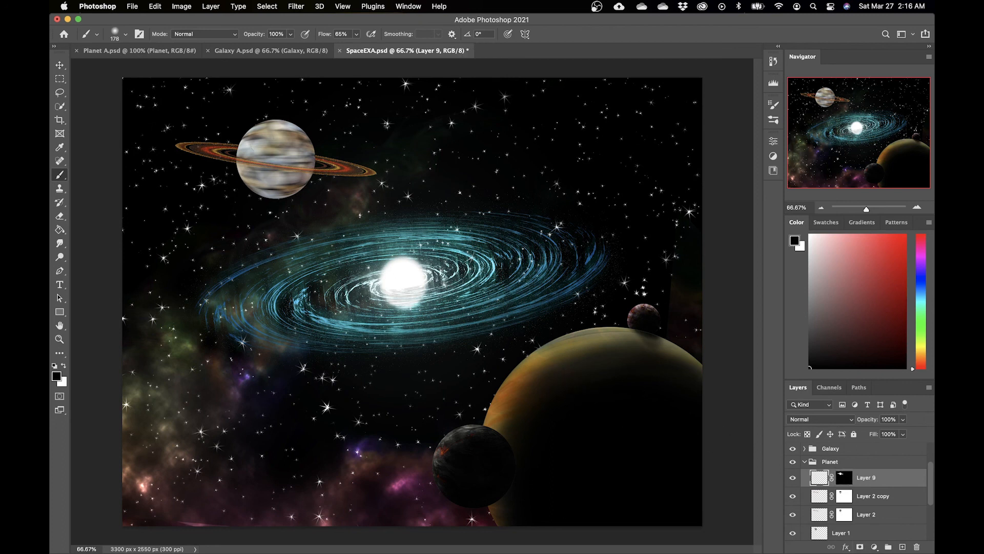
Step: Paint a dark shadow over the ringed planet's lower left side with the brush at 25% opacity
{"action": "left_click", "coordinate": [290, 34]}
{"action": "left_click_drag", "start_coordinate": [292, 47], "coordinate": [254, 47]}
{"action": "mouse_move", "coordinate": [247, 142]}
{"action": "left_mouse_down"}
{"action": "mouse_move", "coordinate": [234, 163]}
{"action": "mouse_move", "coordinate": [244, 132]}
{"action": "mouse_move", "coordinate": [269, 123]}
{"action": "left_mouse_up"}
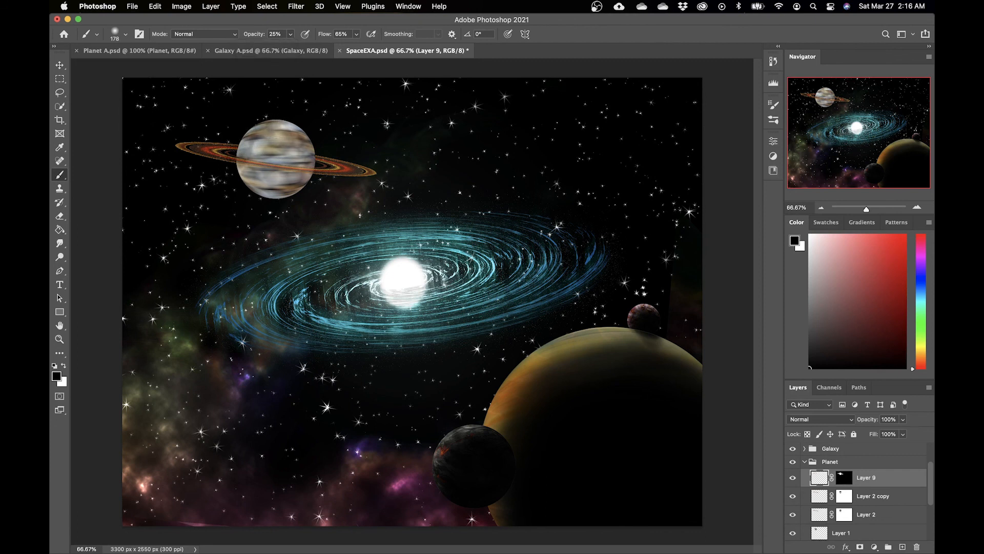
{"action": "mouse_move", "coordinate": [228, 164]}
{"action": "left_mouse_down"}
{"action": "mouse_move", "coordinate": [244, 127]}
{"action": "mouse_move", "coordinate": [276, 120]}
{"action": "mouse_move", "coordinate": [303, 131]}
{"action": "mouse_move", "coordinate": [316, 161]}
{"action": "mouse_move", "coordinate": [309, 191]}
{"action": "mouse_move", "coordinate": [261, 194]}
{"action": "mouse_move", "coordinate": [237, 161]}
{"action": "mouse_move", "coordinate": [247, 133]}
{"action": "left_mouse_up"}
{"action": "key", "text": "super+z"}
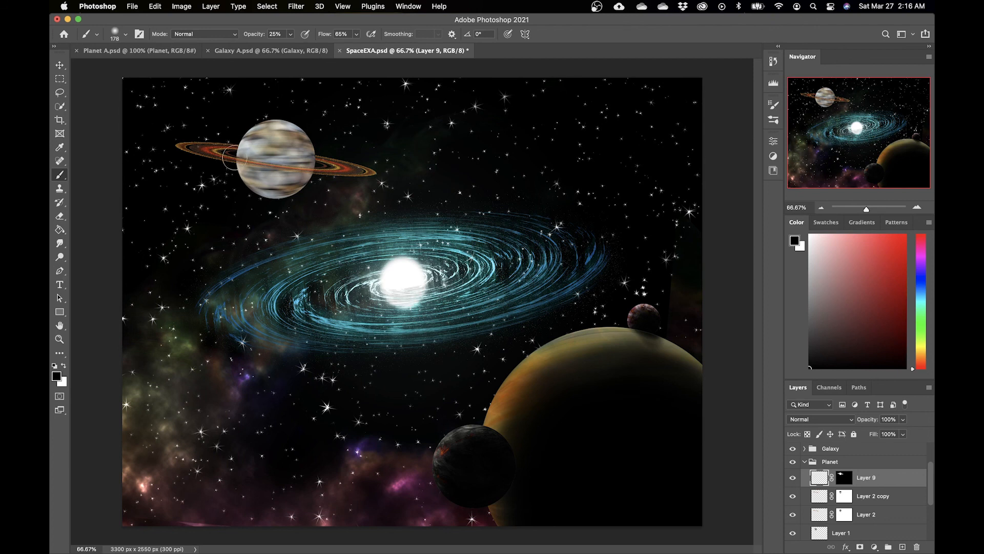
{"action": "mouse_move", "coordinate": [232, 168]}
{"action": "left_mouse_down"}
{"action": "mouse_move", "coordinate": [241, 133]}
{"action": "mouse_move", "coordinate": [263, 118]}
{"action": "mouse_move", "coordinate": [295, 122]}
{"action": "mouse_move", "coordinate": [317, 148]}
{"action": "mouse_move", "coordinate": [231, 174]}
{"action": "left_mouse_up"}
{"action": "left_click_drag", "start_coordinate": [320, 162], "coordinate": [234, 175]}
{"action": "mouse_move", "coordinate": [299, 138]}
{"action": "left_mouse_down"}
{"action": "mouse_move", "coordinate": [287, 122]}
{"action": "mouse_move", "coordinate": [321, 140]}
{"action": "mouse_move", "coordinate": [303, 129]}
{"action": "left_mouse_up"}
{"action": "right_click", "coordinate": [325, 153]}
{"action": "left_click_drag", "start_coordinate": [426, 179], "coordinate": [414, 178]}
{"action": "mouse_move", "coordinate": [238, 153]}
{"action": "left_mouse_down"}
{"action": "mouse_move", "coordinate": [289, 127]}
{"action": "mouse_move", "coordinate": [262, 153]}
{"action": "left_mouse_up"}
Step: Smudge the ringed planet's shadow with the Smudge tool at 19% strength
{"action": "key", "text": "r"}
{"action": "left_click", "coordinate": [276, 35]}
{"action": "left_click", "coordinate": [241, 179]}
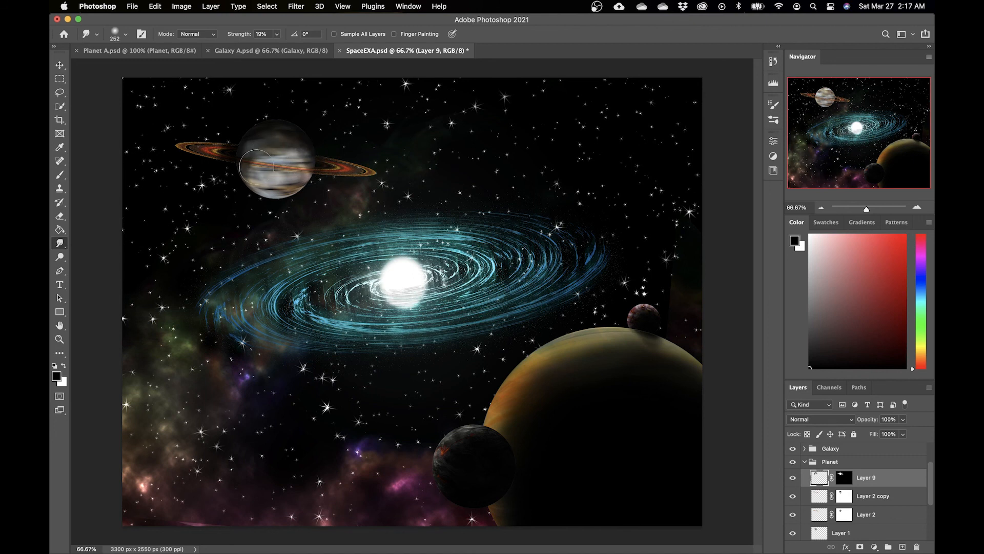
{"action": "mouse_move", "coordinate": [255, 151]}
{"action": "left_mouse_down"}
{"action": "mouse_move", "coordinate": [282, 141]}
{"action": "mouse_move", "coordinate": [285, 148]}
{"action": "mouse_move", "coordinate": [272, 154]}
{"action": "left_mouse_up"}
Step: Try erasing part of the shadow with a 130 px soft eraser, then undo the last three edits
{"action": "key", "text": "e"}
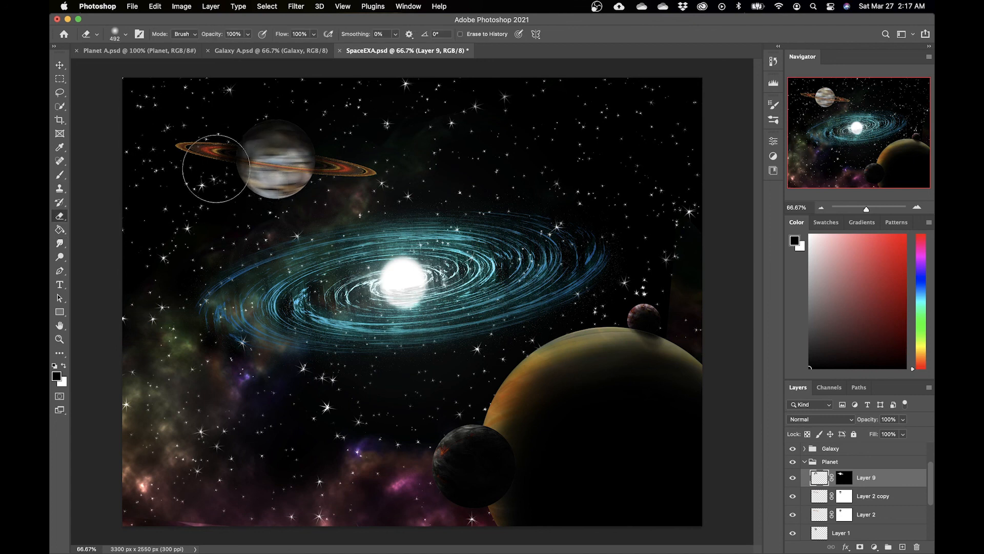
{"action": "right_click", "coordinate": [221, 170]}
{"action": "left_click_drag", "start_coordinate": [311, 191], "coordinate": [303, 196]}
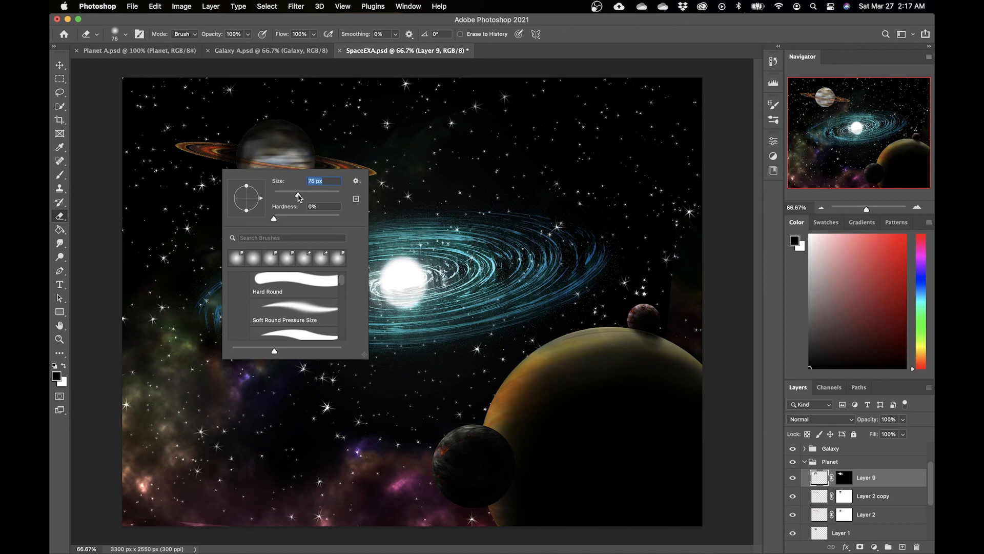
{"action": "left_click_drag", "start_coordinate": [306, 195], "coordinate": [312, 195]}
{"action": "left_click", "coordinate": [206, 159]}
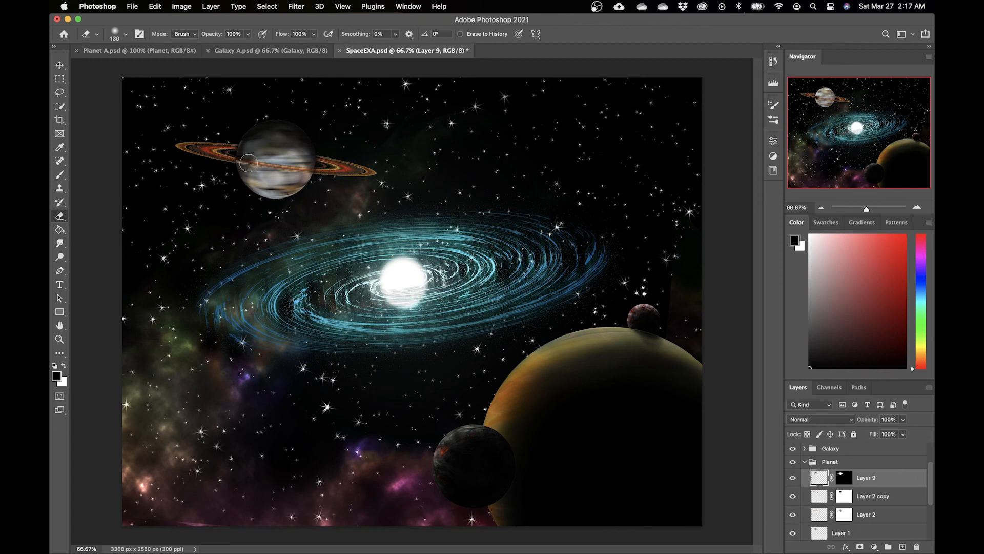
{"action": "key", "text": "super+z"}
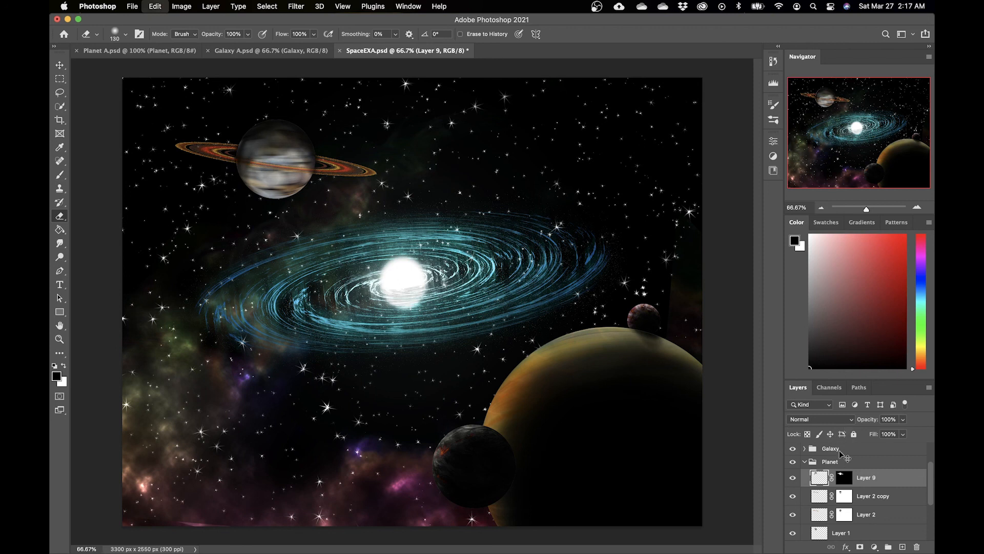
{"action": "key", "text": "super+z"}
{"action": "key", "text": "super+z"}
Step: Load the ring layer's shape as a selection, erase the shadow where it covers the ring, and deselect
{"action": "left_click", "coordinate": [818, 514], "text": "super"}
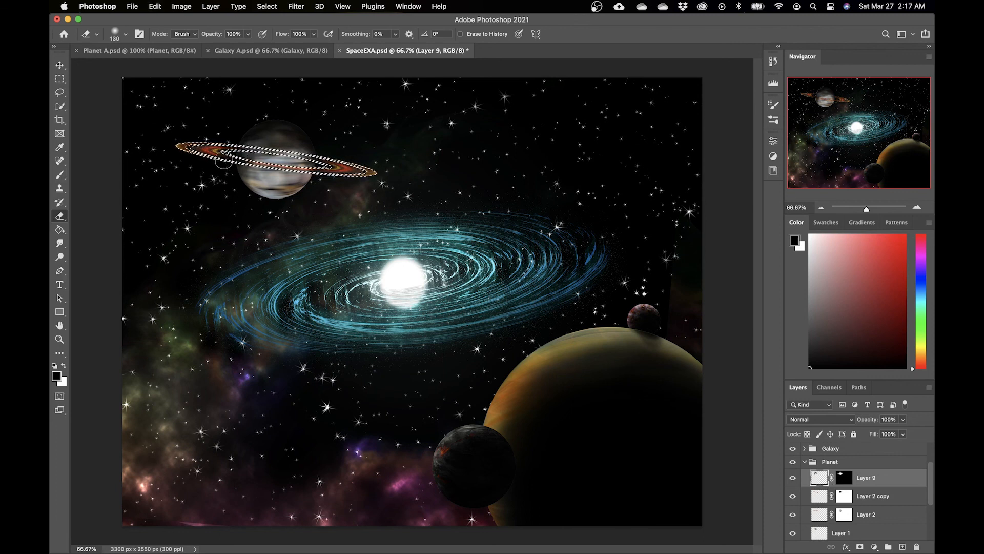
{"action": "mouse_move", "coordinate": [231, 165]}
{"action": "left_mouse_down"}
{"action": "mouse_move", "coordinate": [267, 158]}
{"action": "mouse_move", "coordinate": [251, 174]}
{"action": "left_mouse_up"}
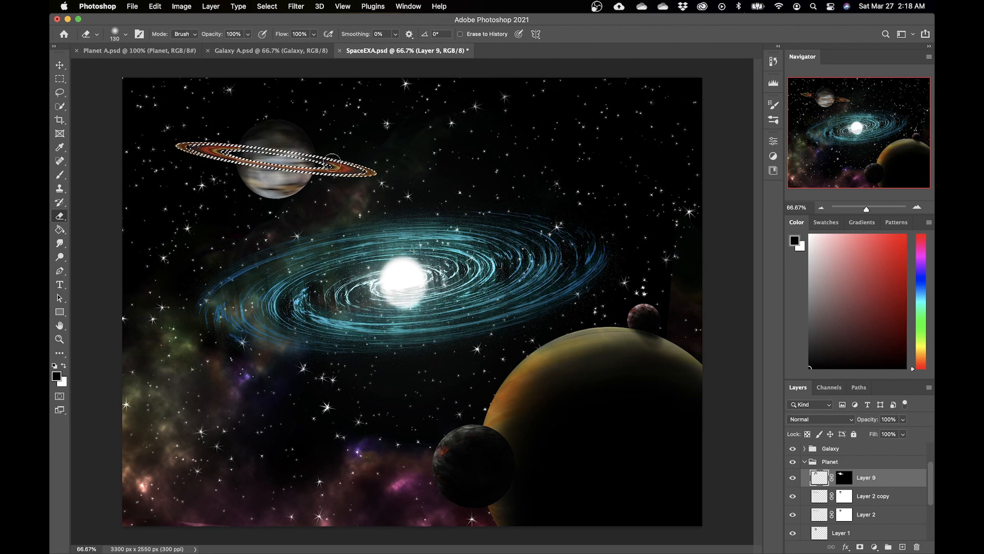
{"action": "key", "text": "super+d"}
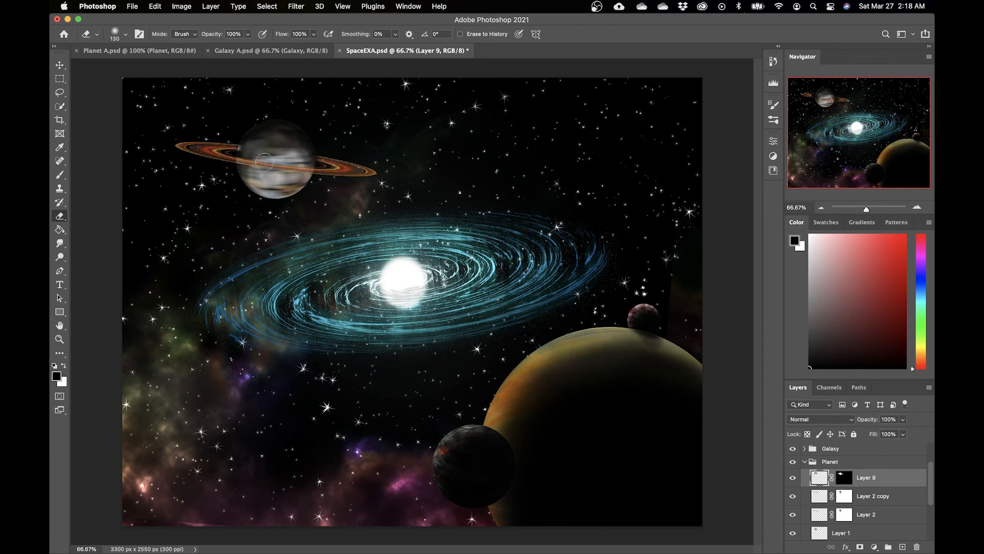
Step: Save the document
{"action": "left_click", "coordinate": [60, 244]}
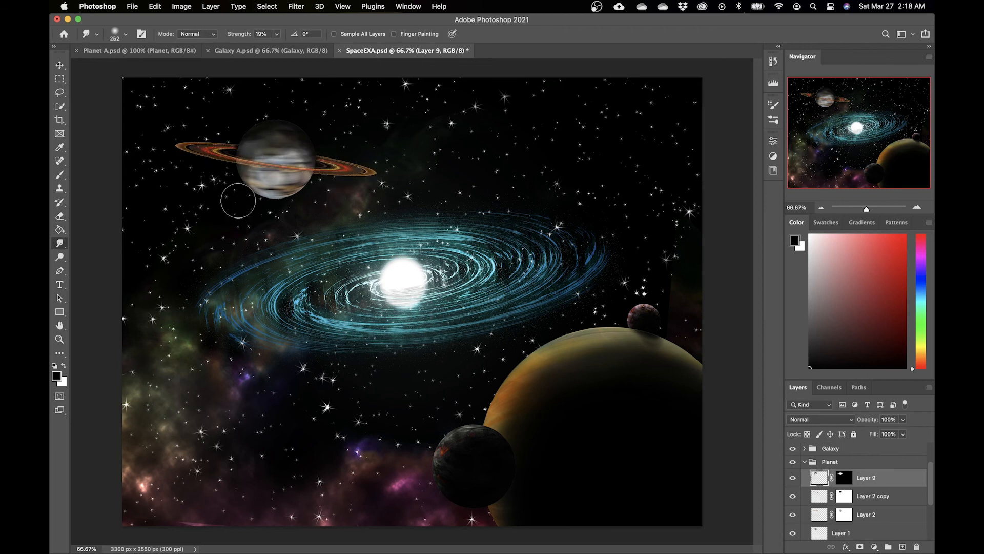
{"action": "key", "text": "b"}
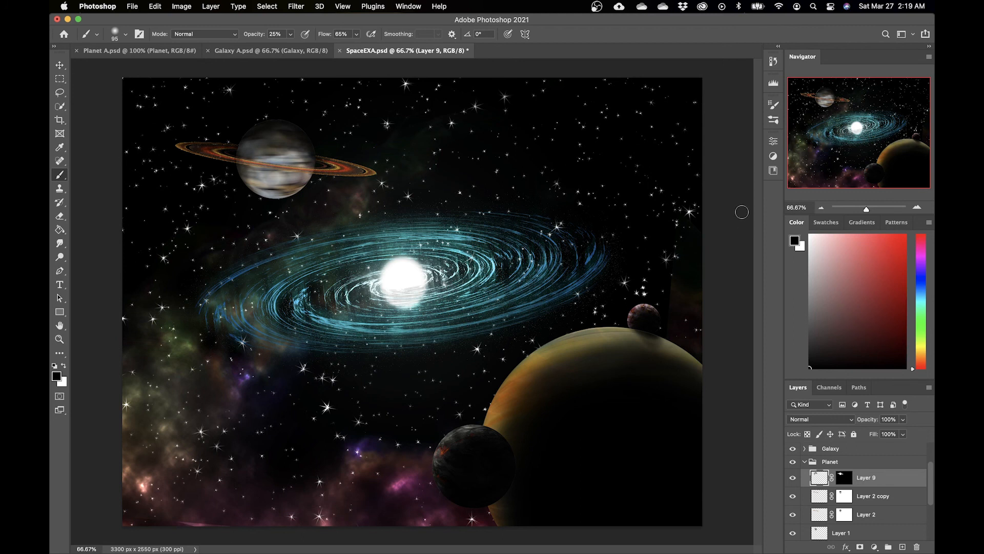
{"action": "key", "text": "super+s"}
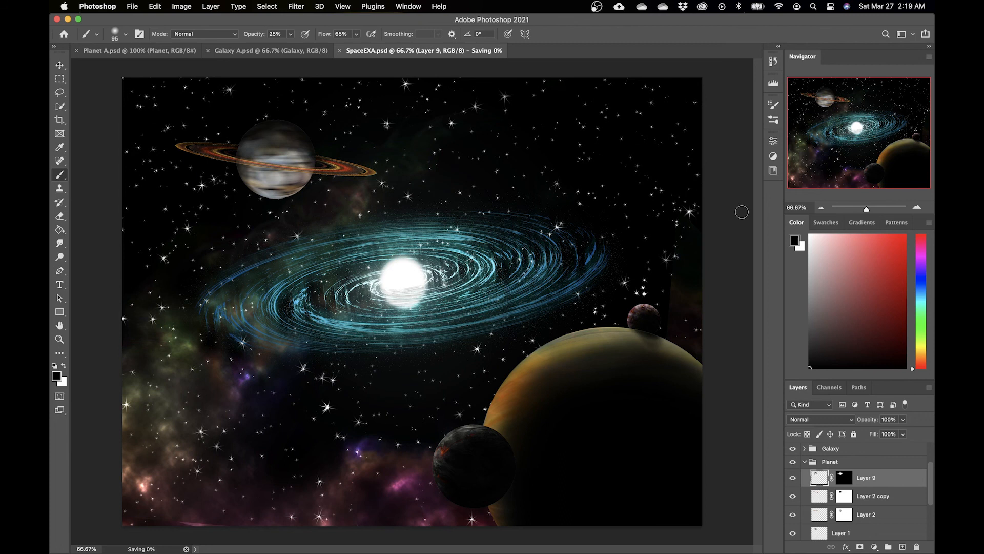